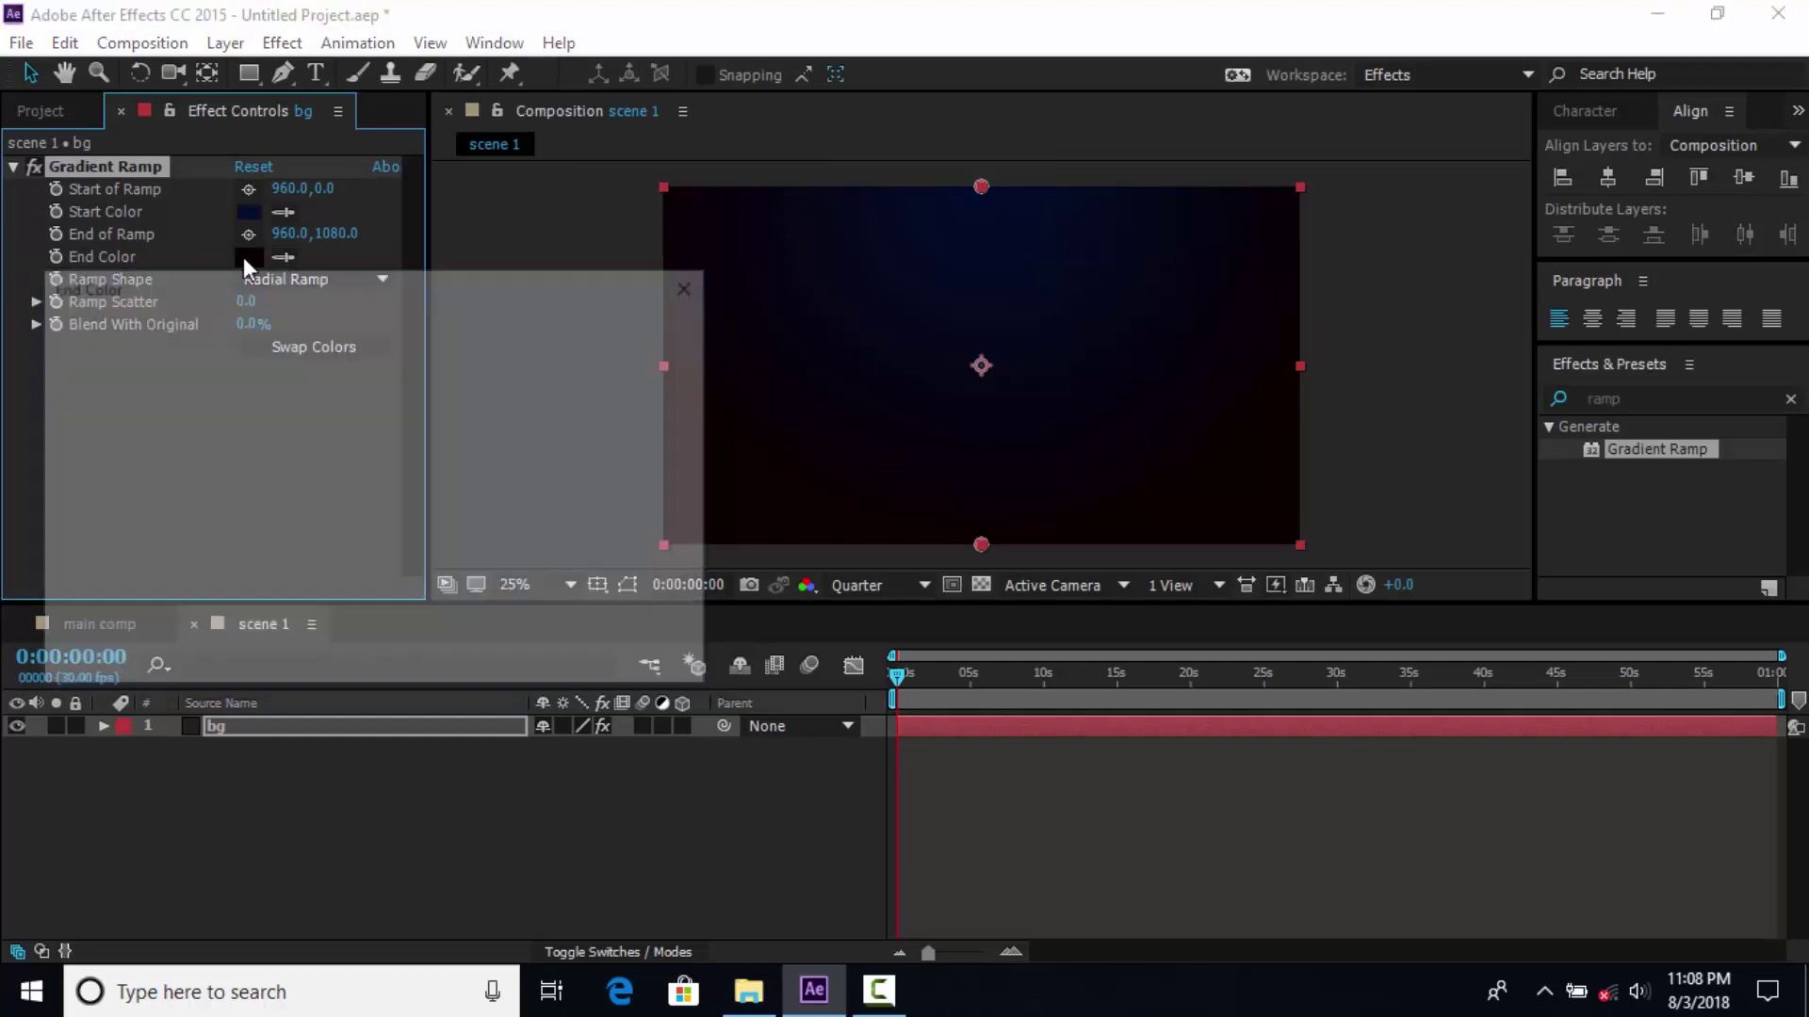
Set the Gradient Ramp's end color on the bg layer to a near-black navy blue
click(591, 465)
click(810, 368)
click(394, 648)
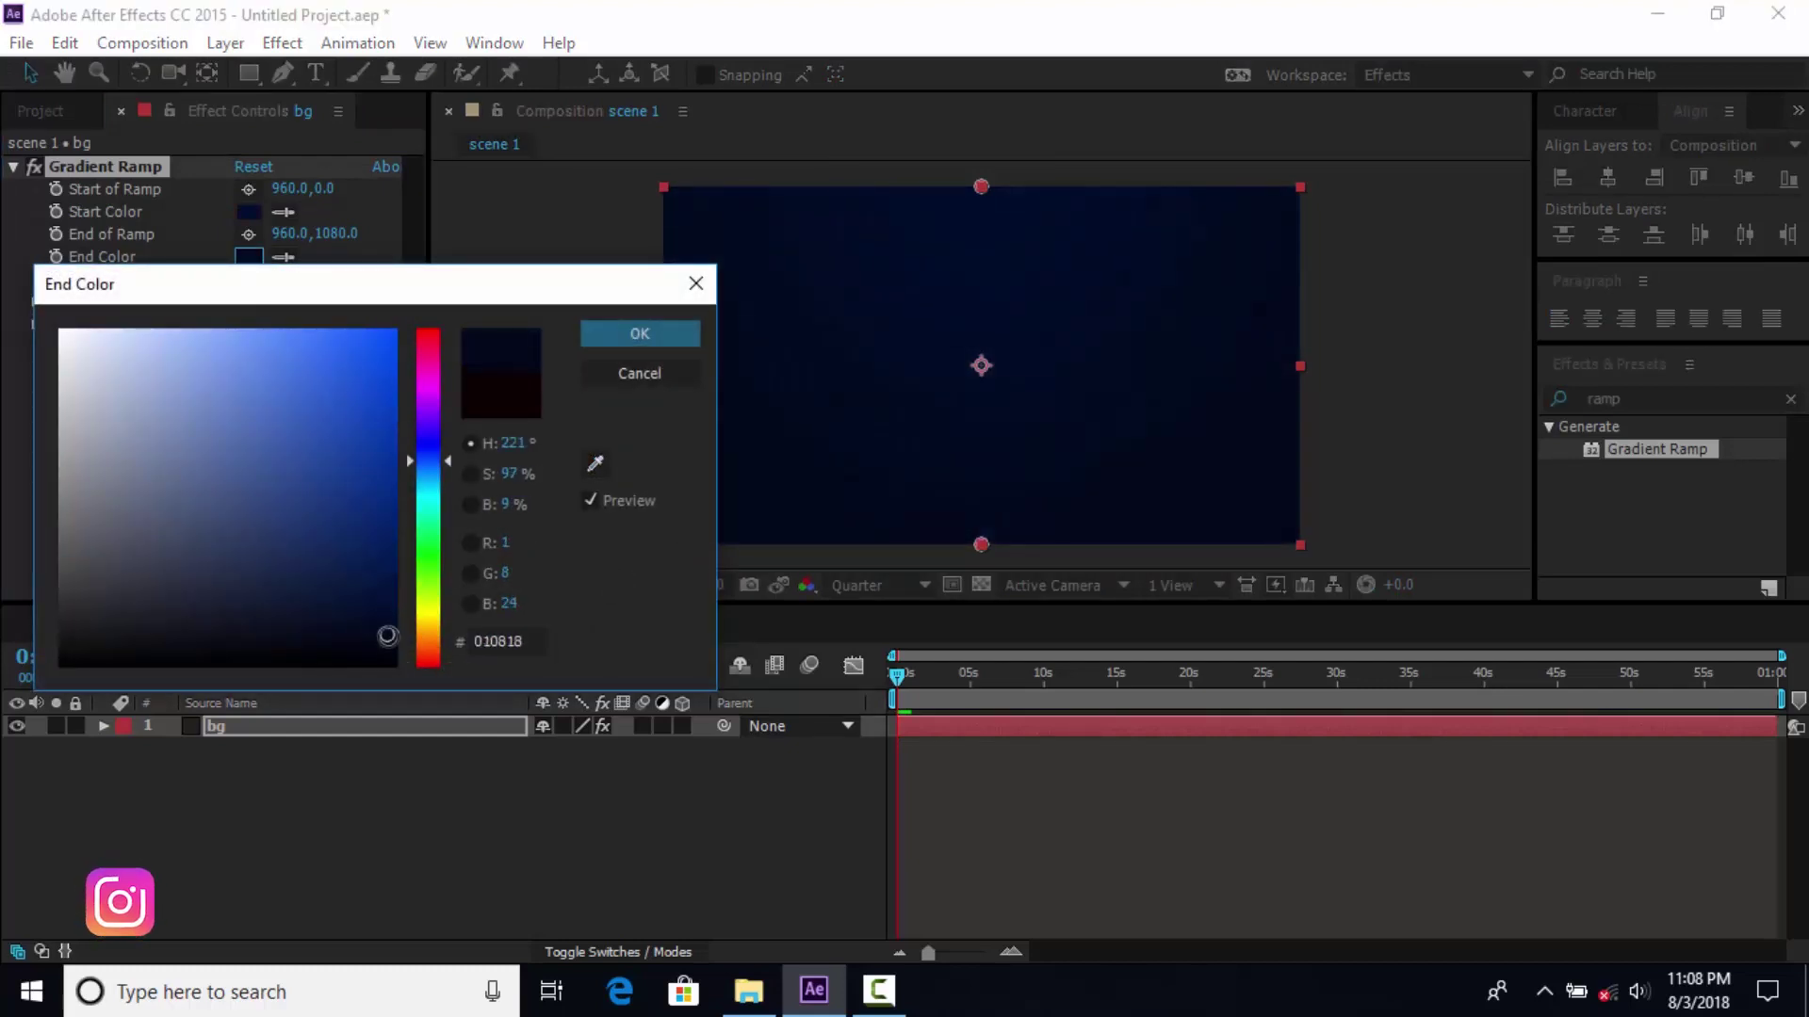
click(640, 334)
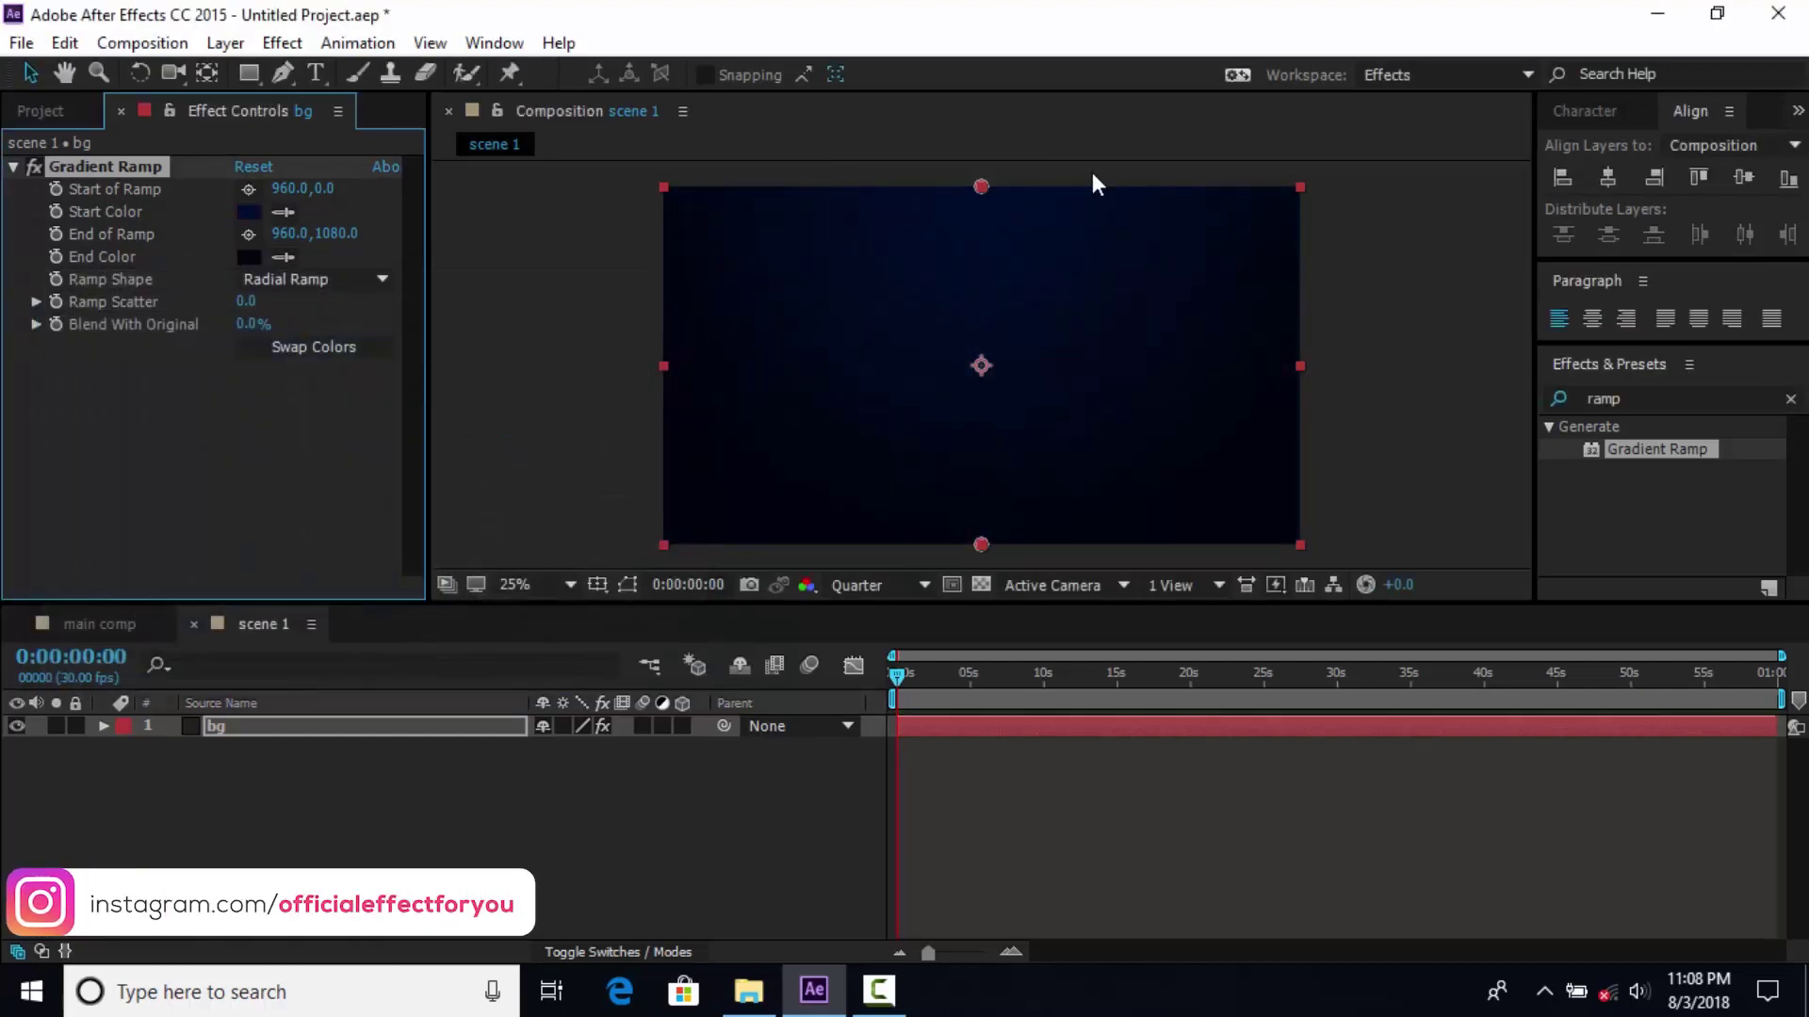
Move the ramp's start point to about 936, 300 and its end point below the frame to about 960, 1248
drag(980, 193, 968, 277)
drag(981, 552, 982, 594)
key(comma)
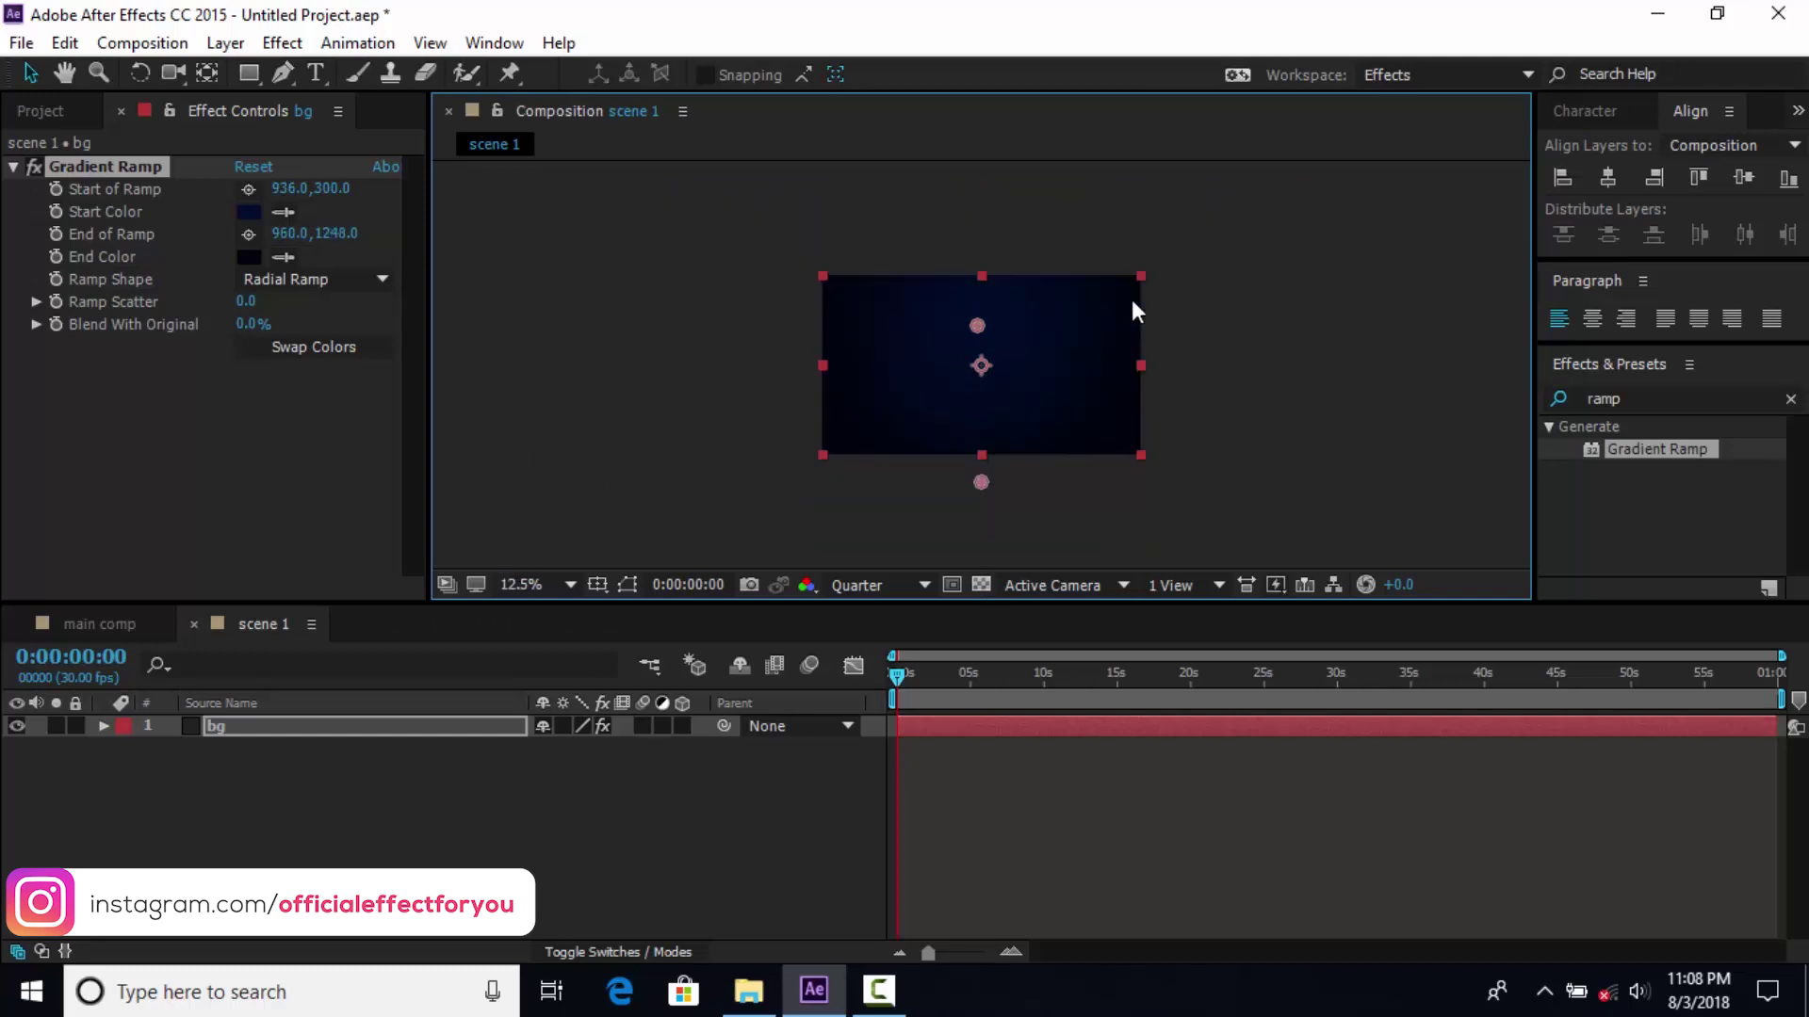
click(1293, 412)
click(365, 805)
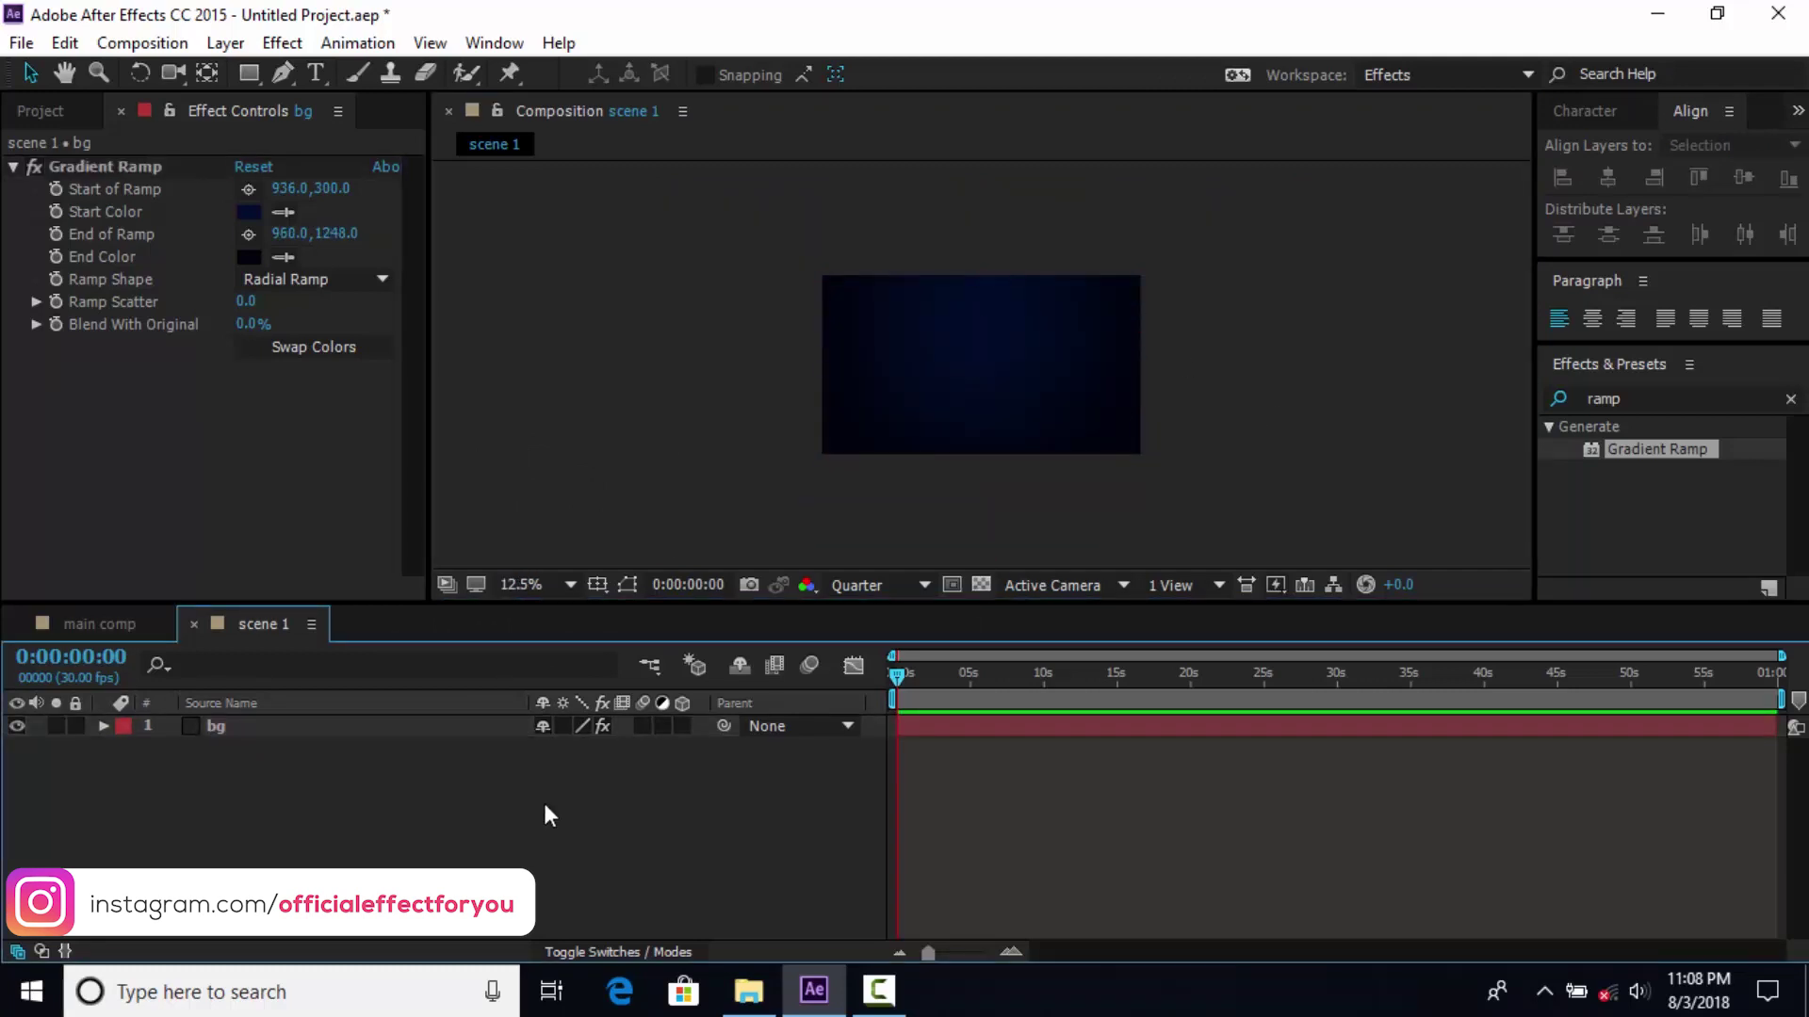
Create a text layer reading "action title" in the scene 1 composition
click(316, 73)
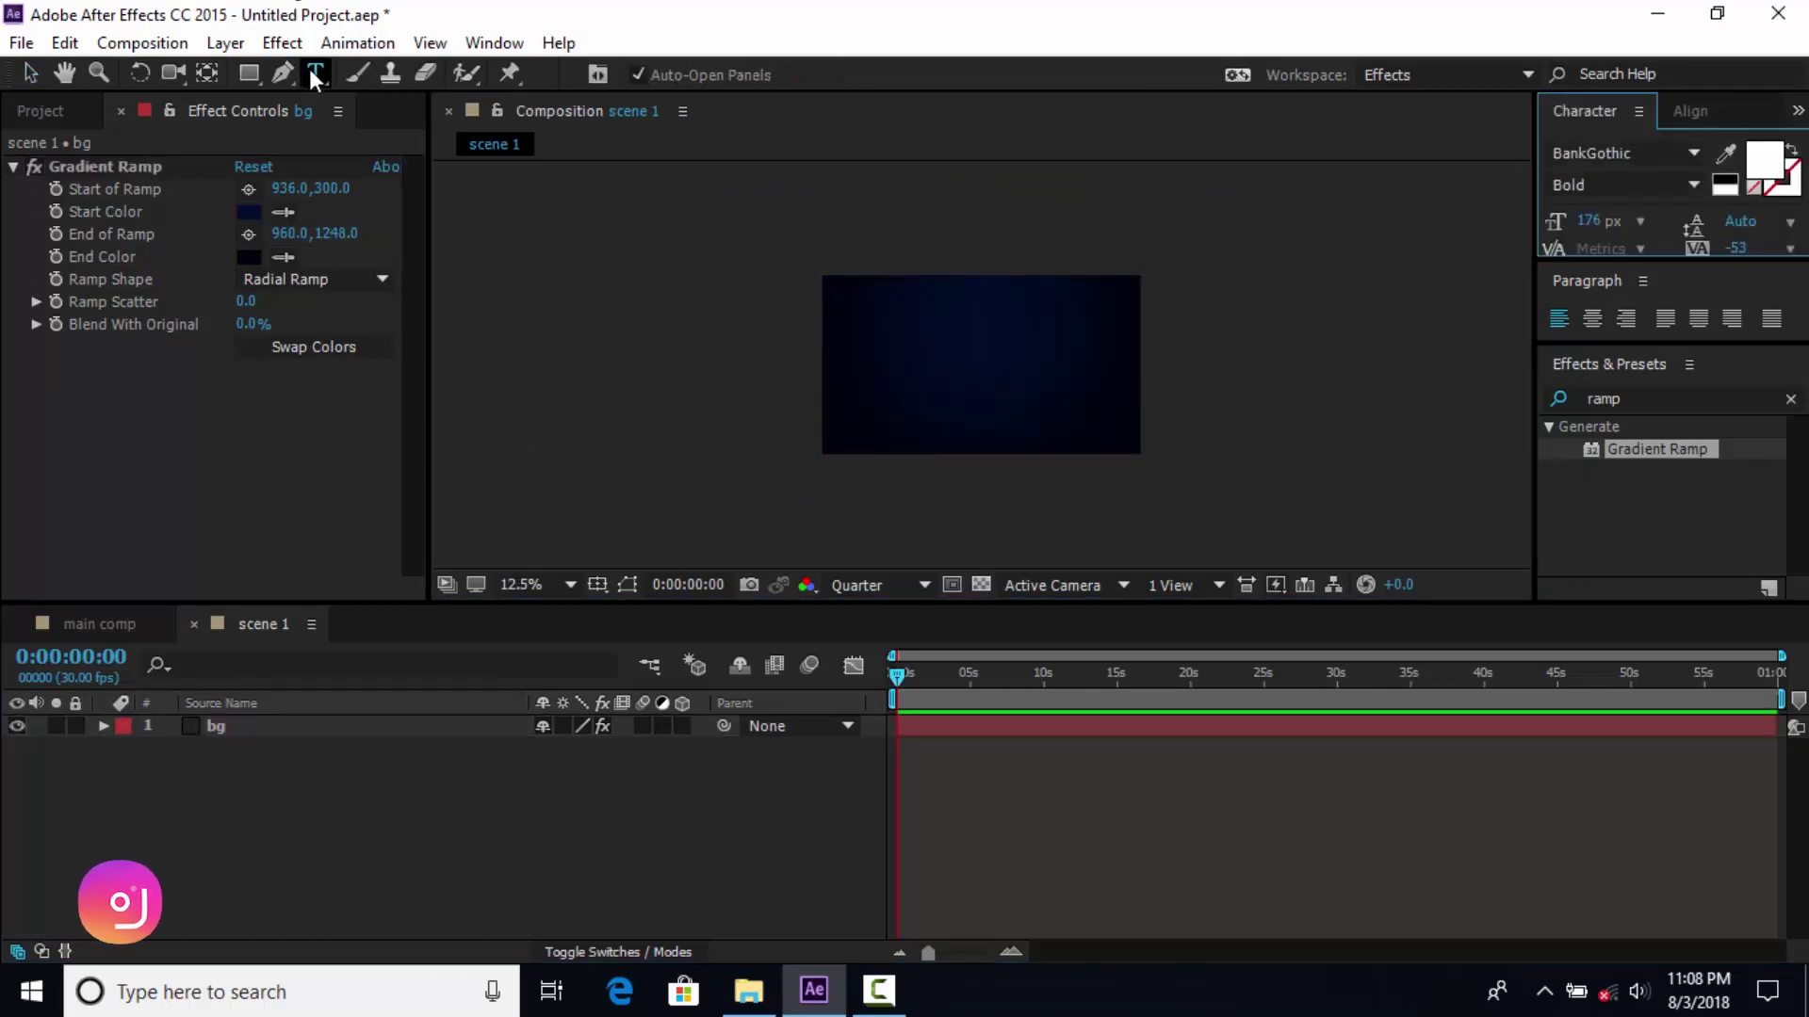
click(908, 375)
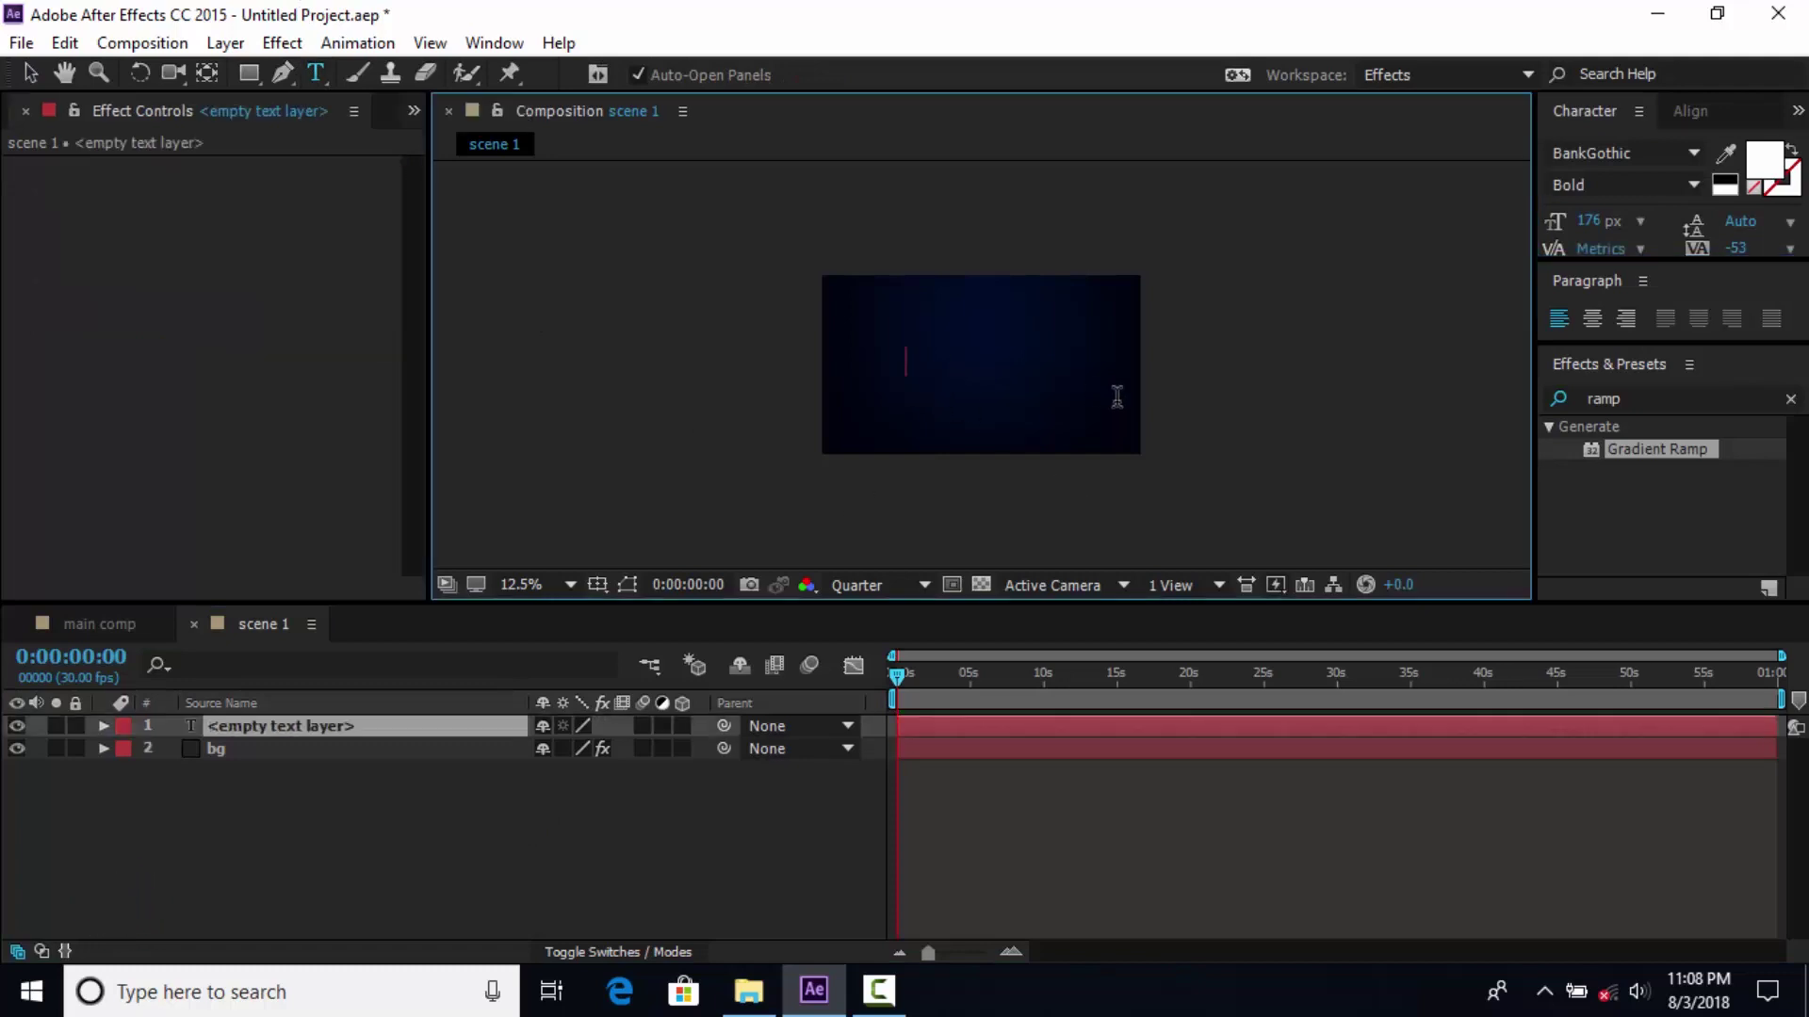
text(action)
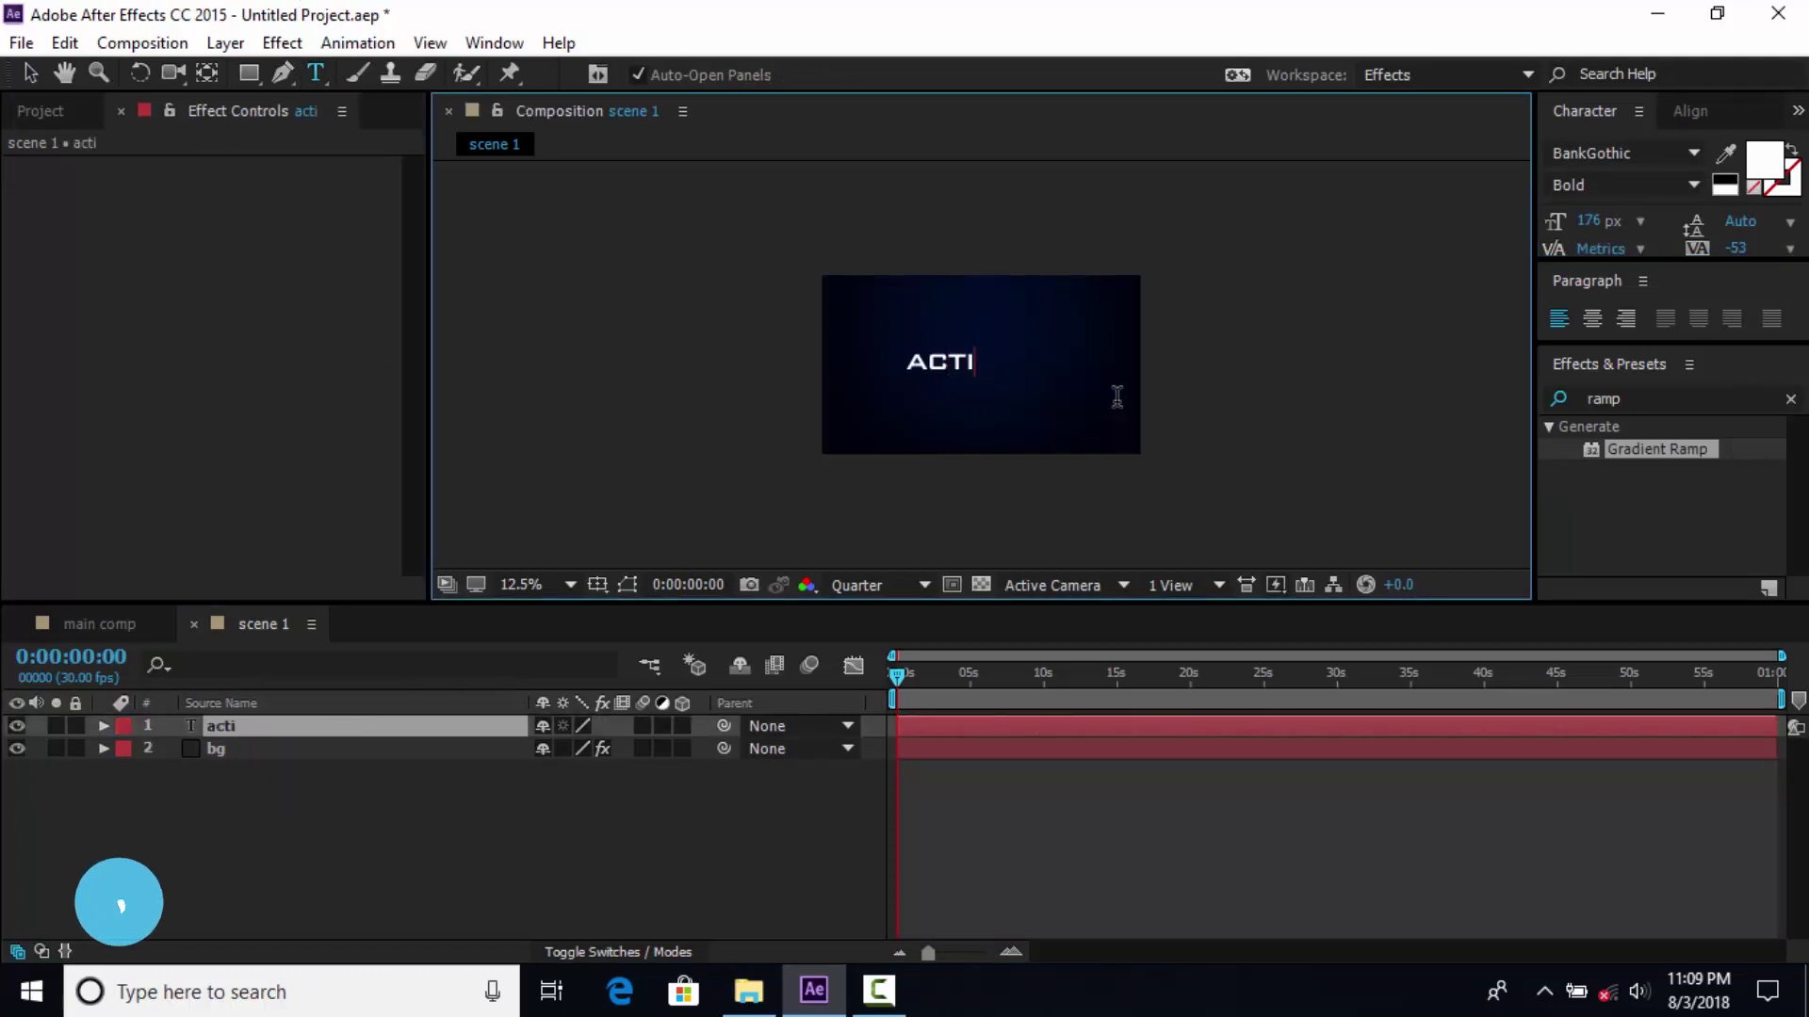
text( title)
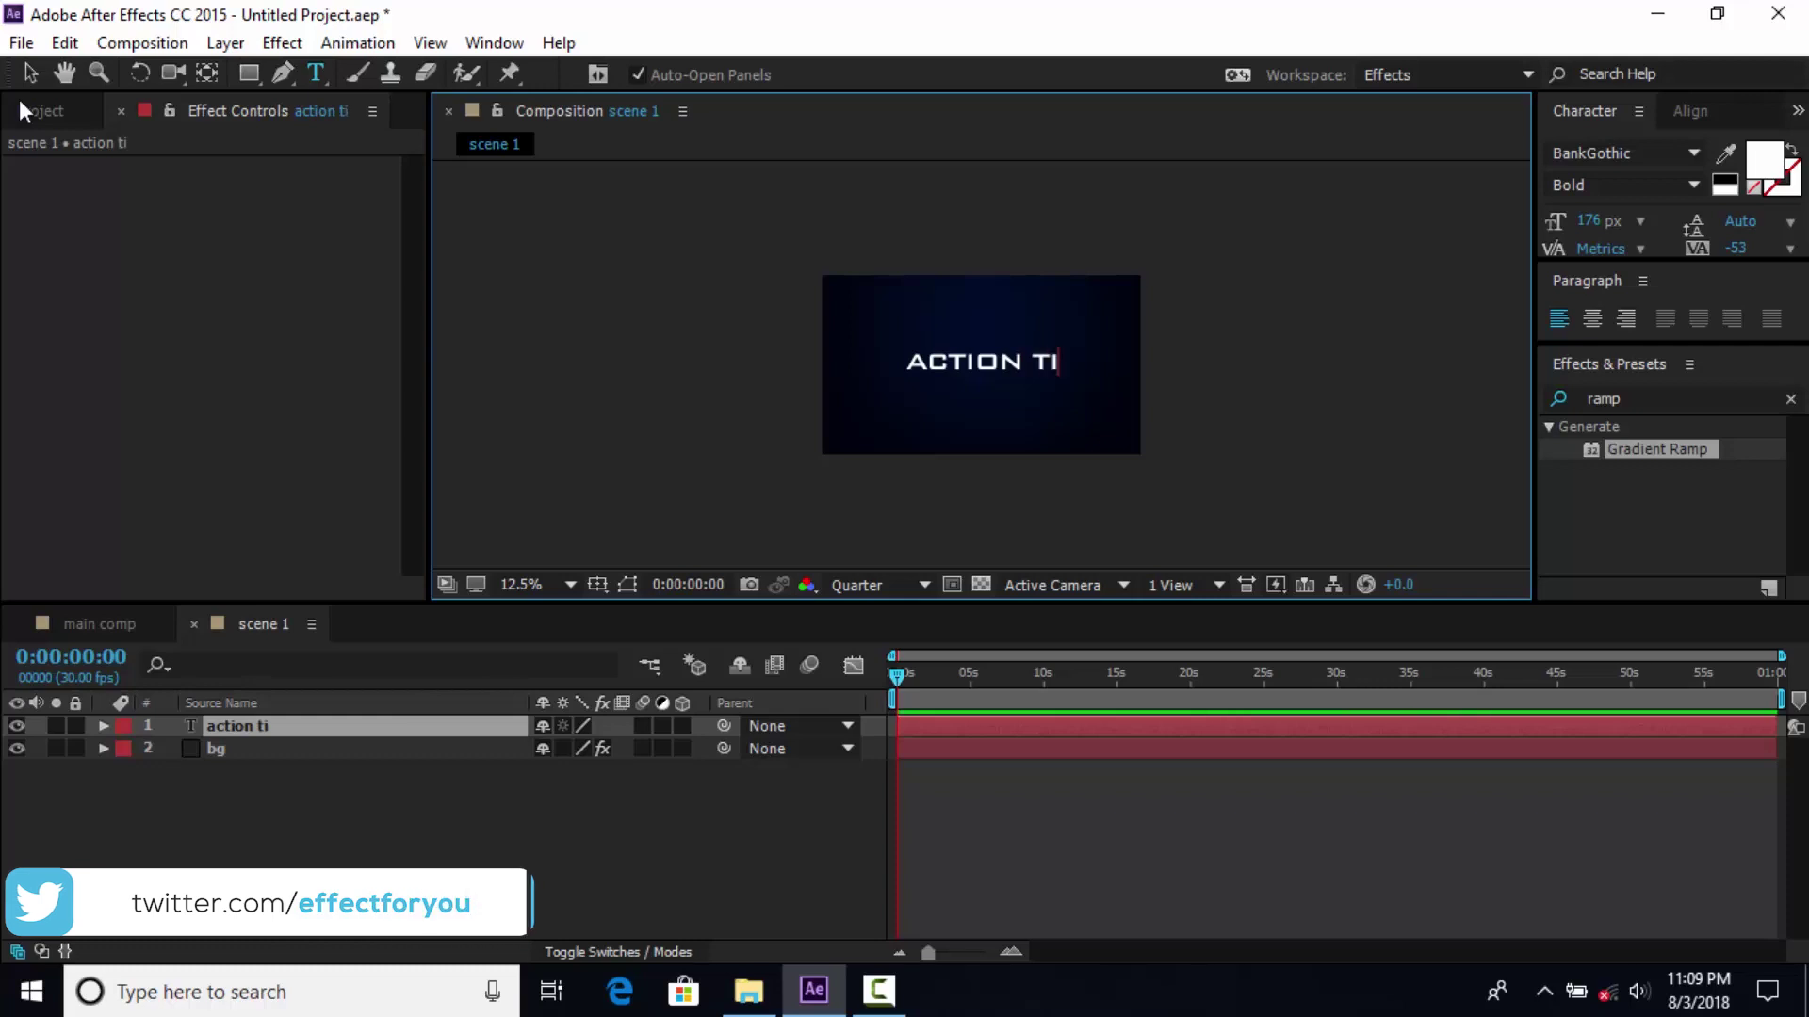
click(31, 73)
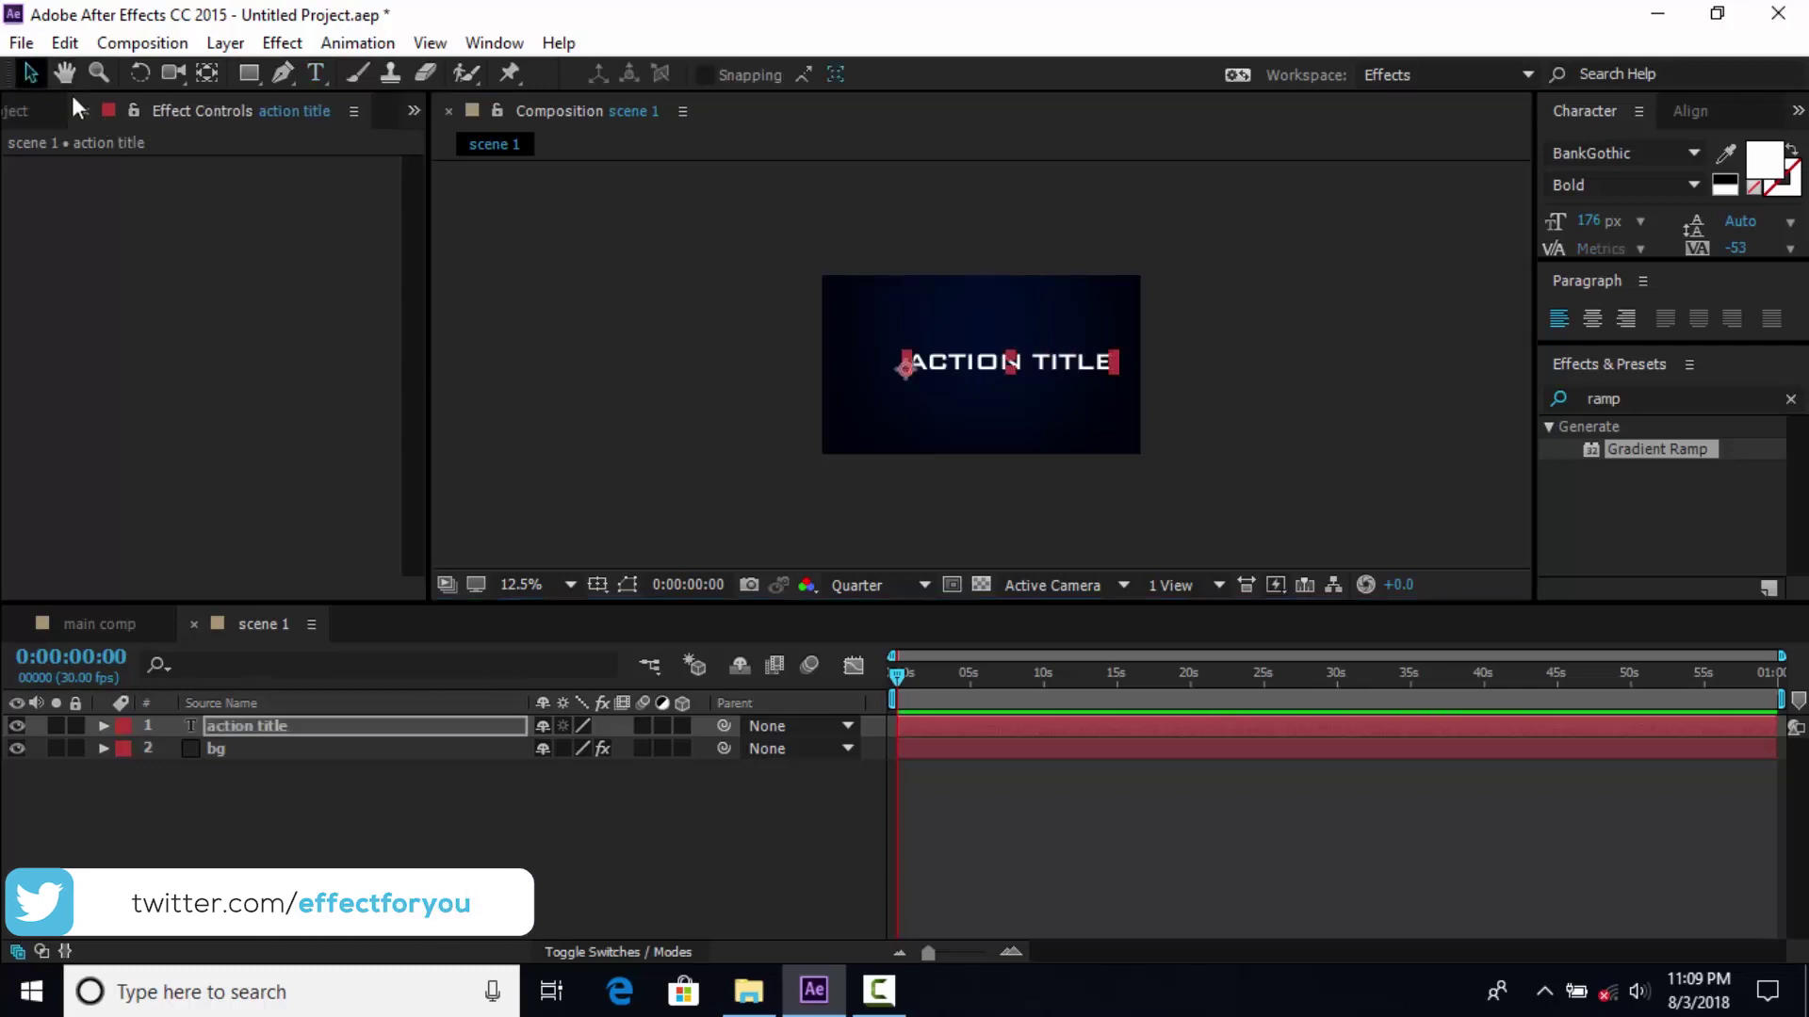
Center the title text in the composition
click(1690, 110)
click(1608, 178)
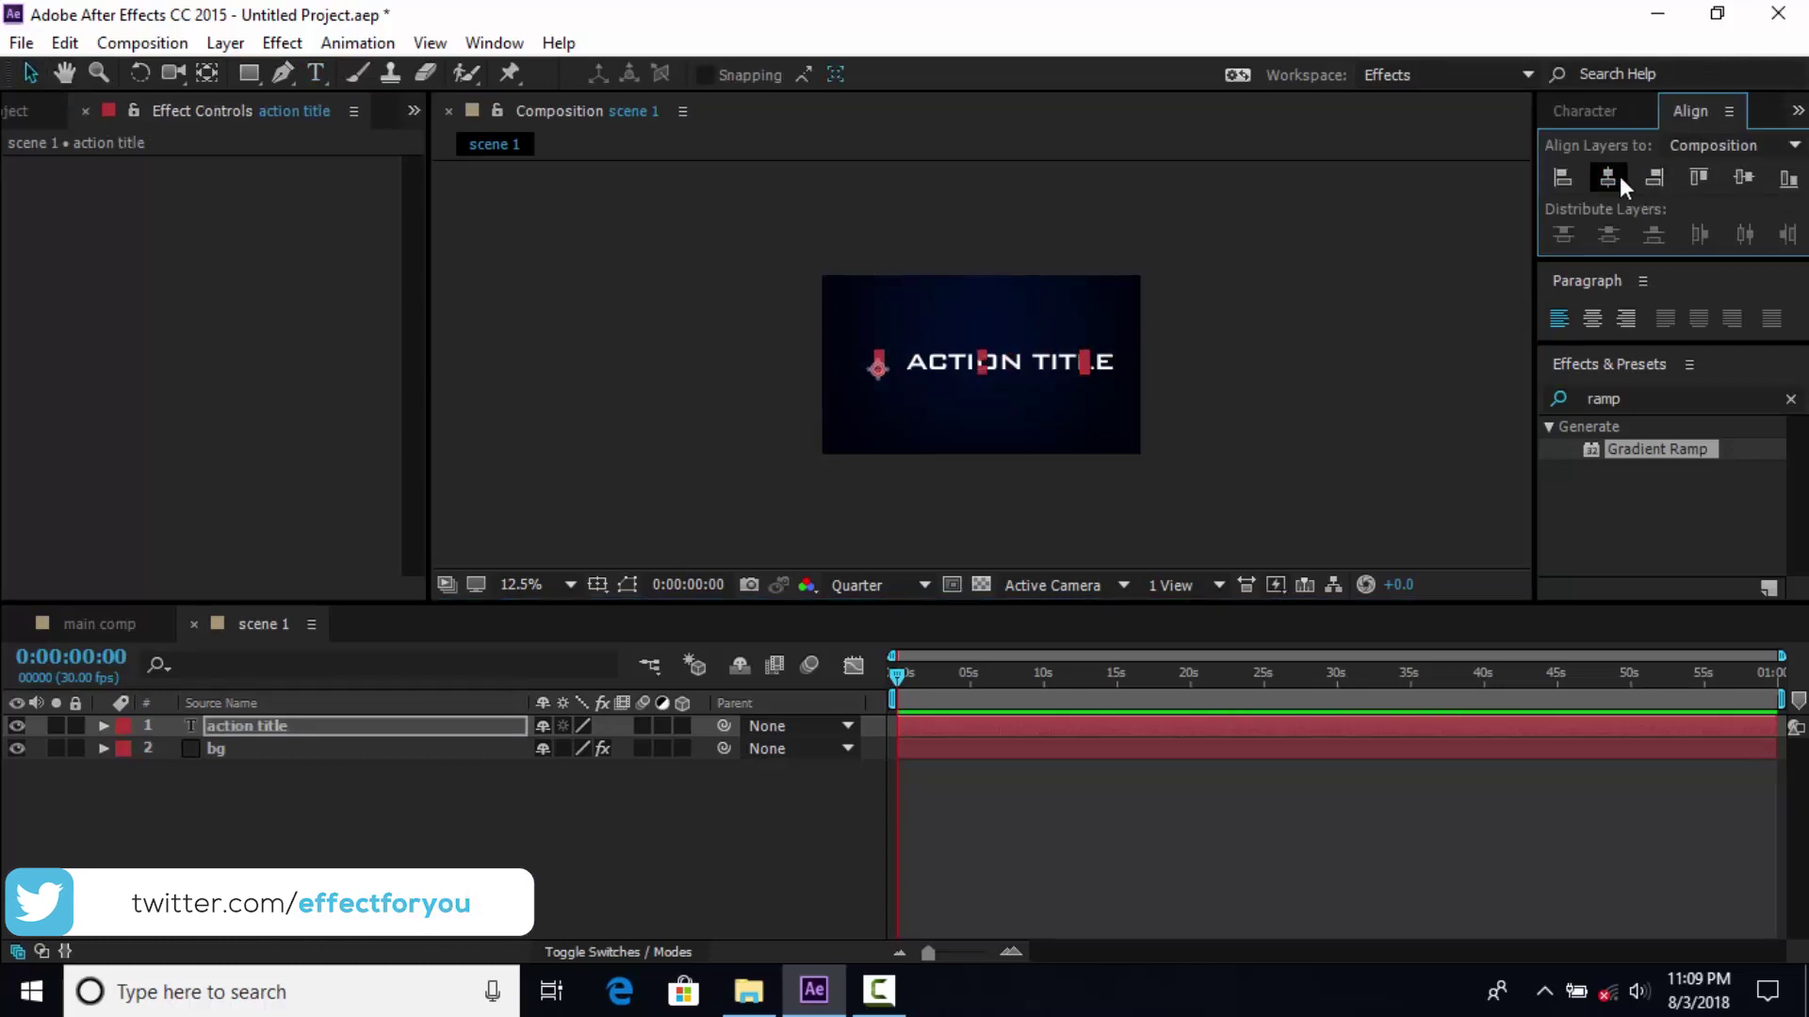
scroll(1032, 368, up, 1)
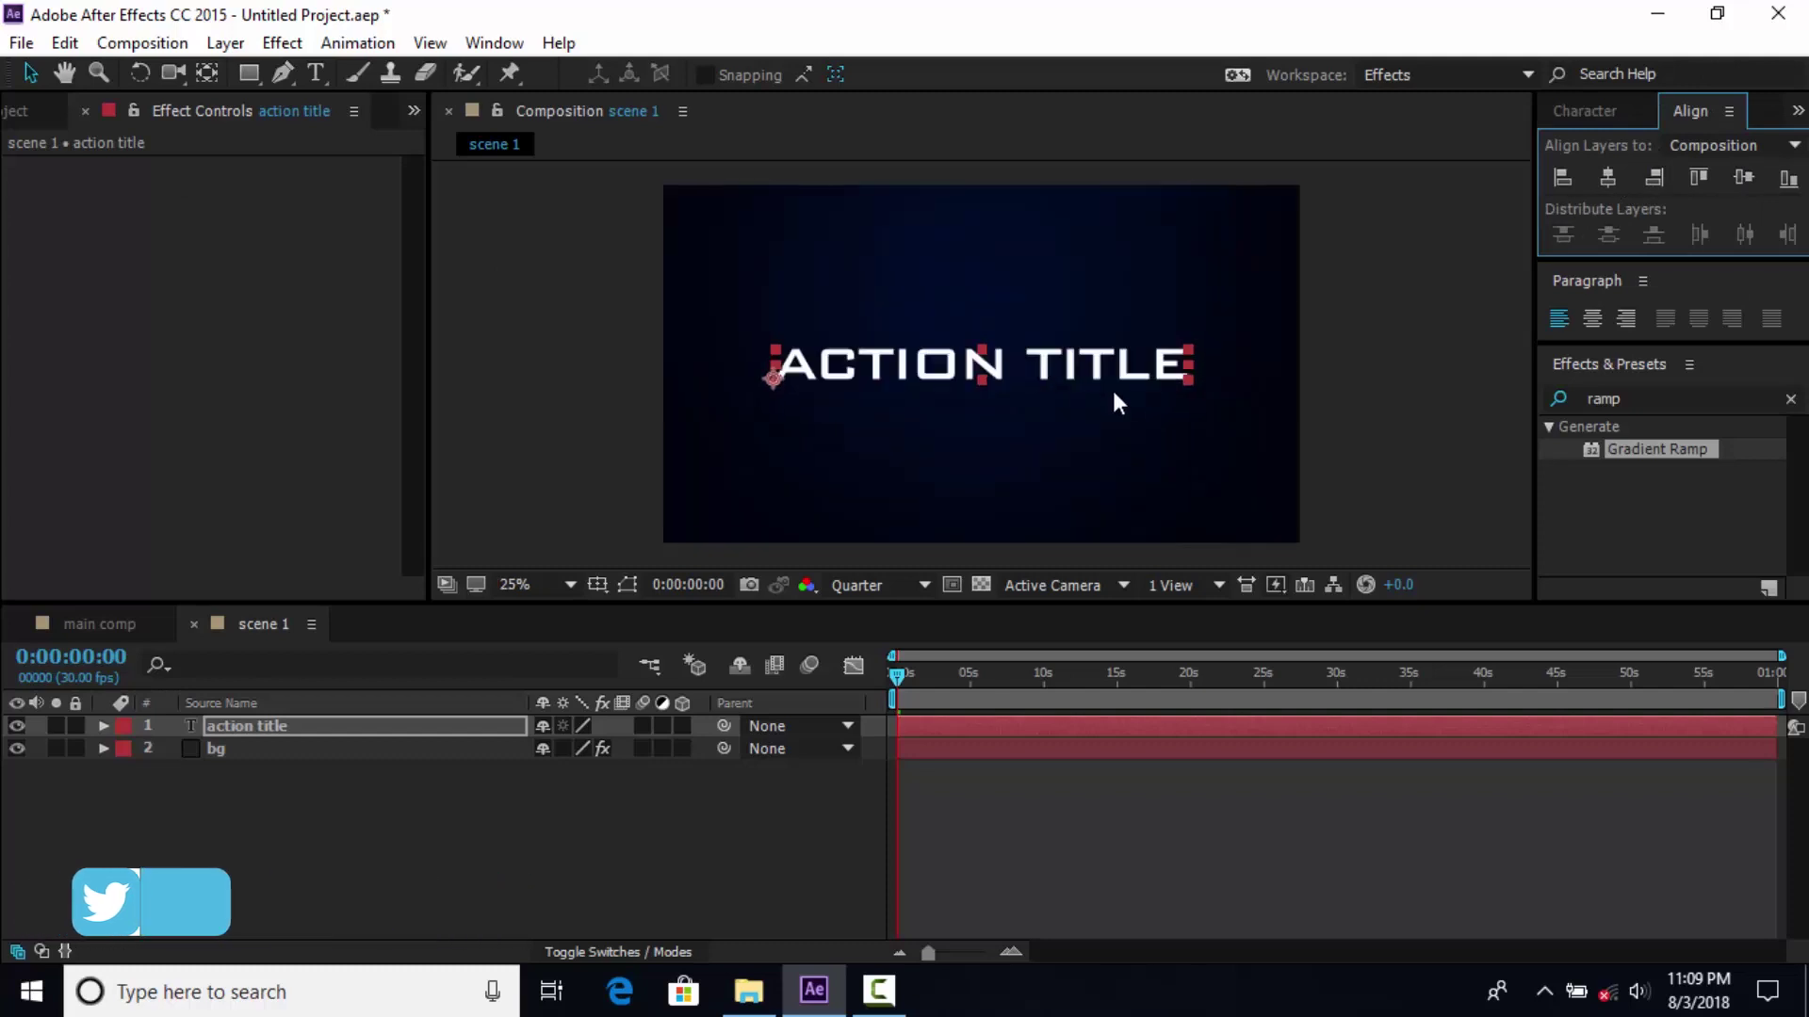
click(636, 823)
Add Metal Texture 2.jpg to the timeline between the title text and the bg layer
click(11, 113)
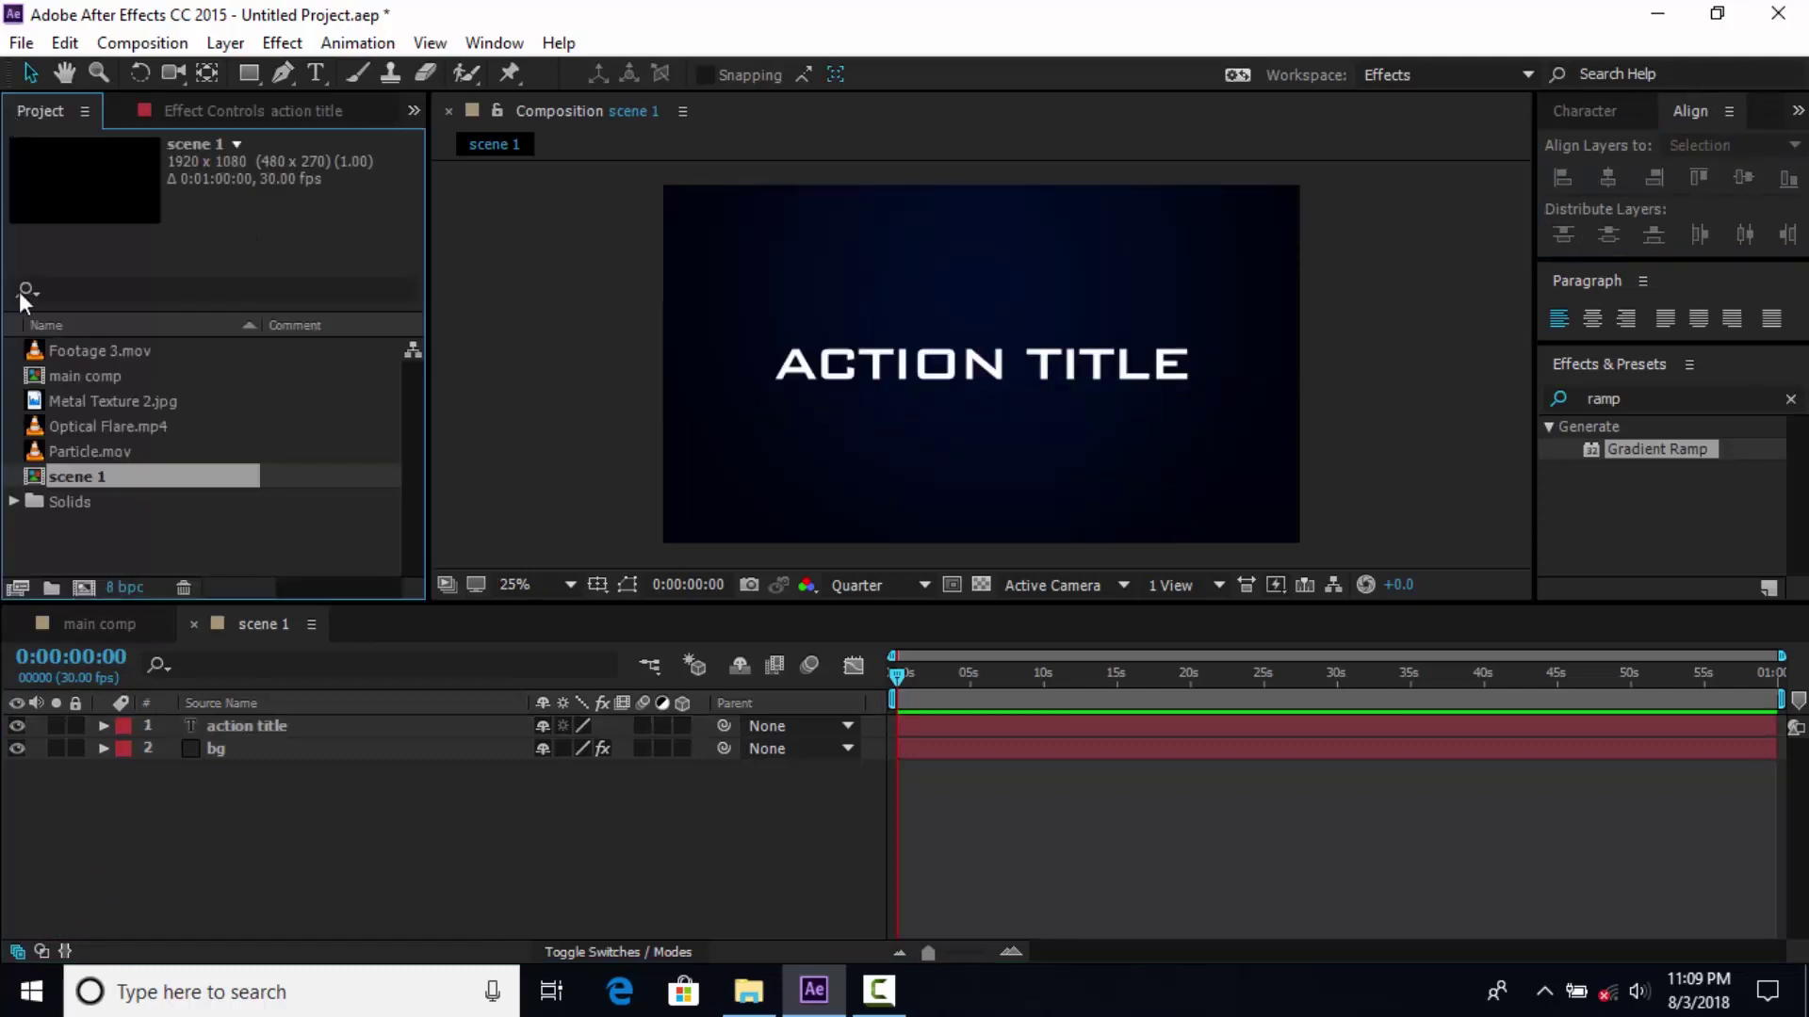
click(127, 528)
click(98, 401)
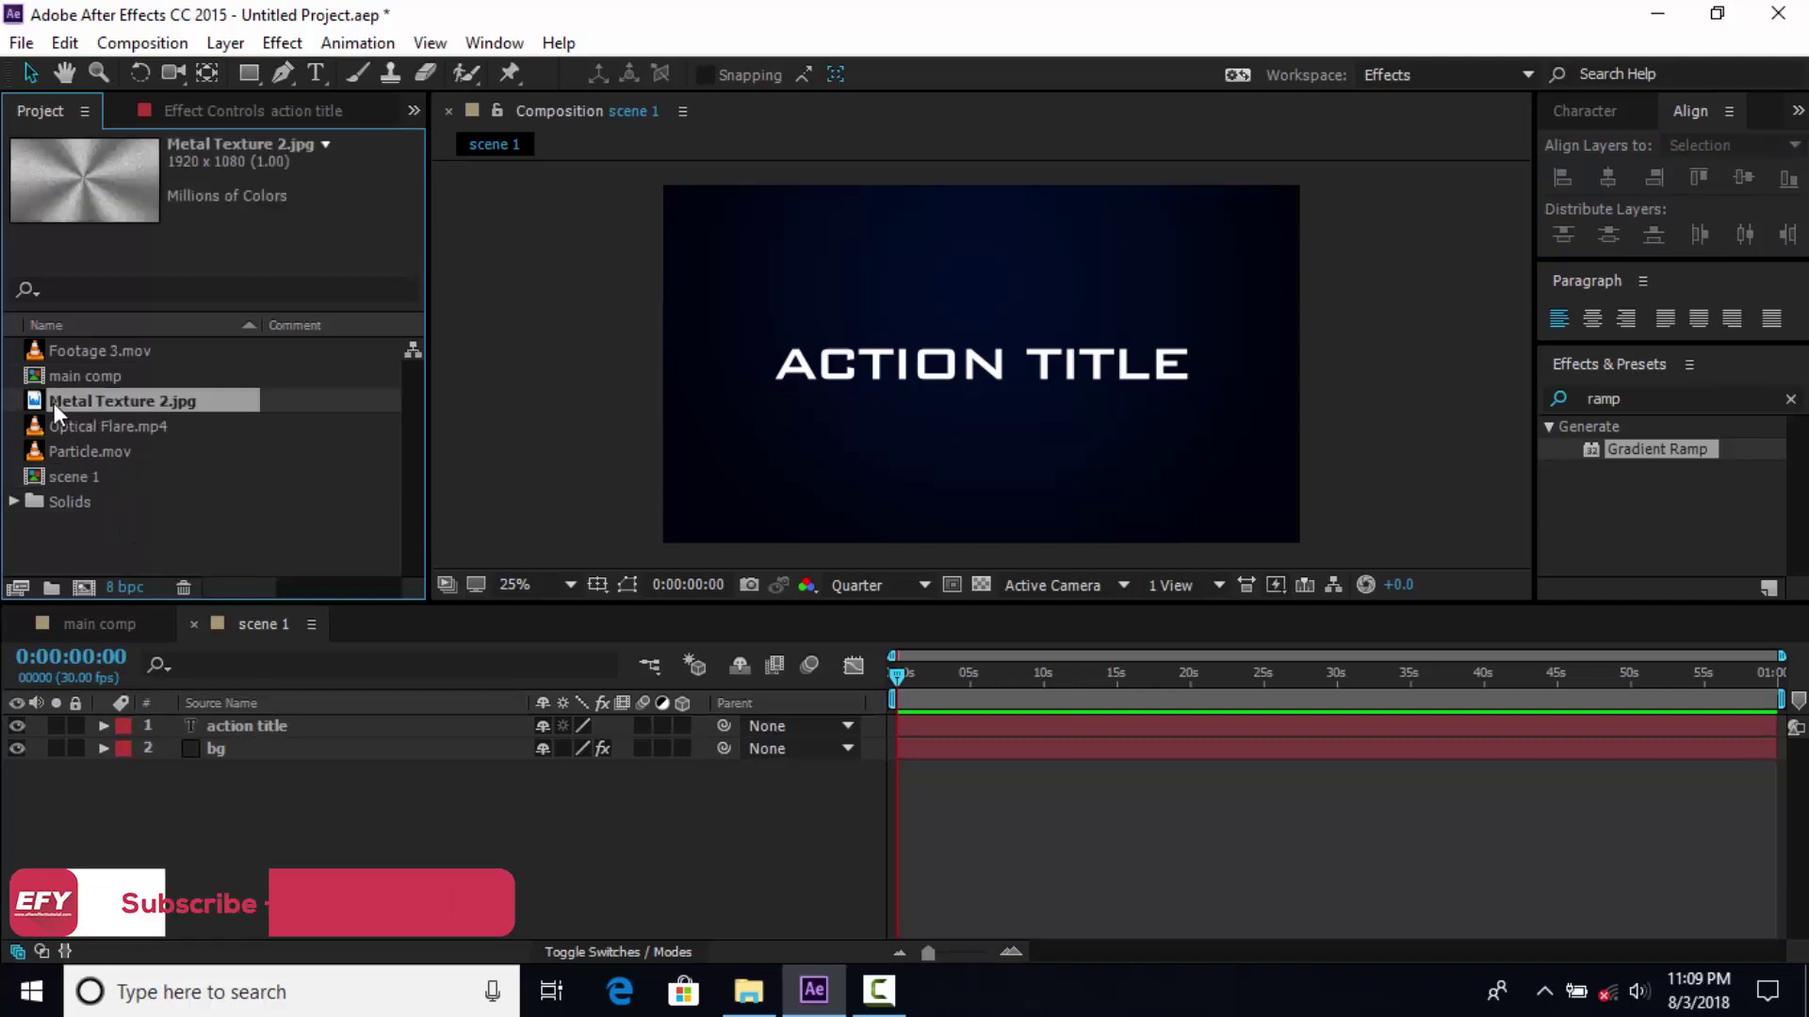
drag(51, 398, 273, 732)
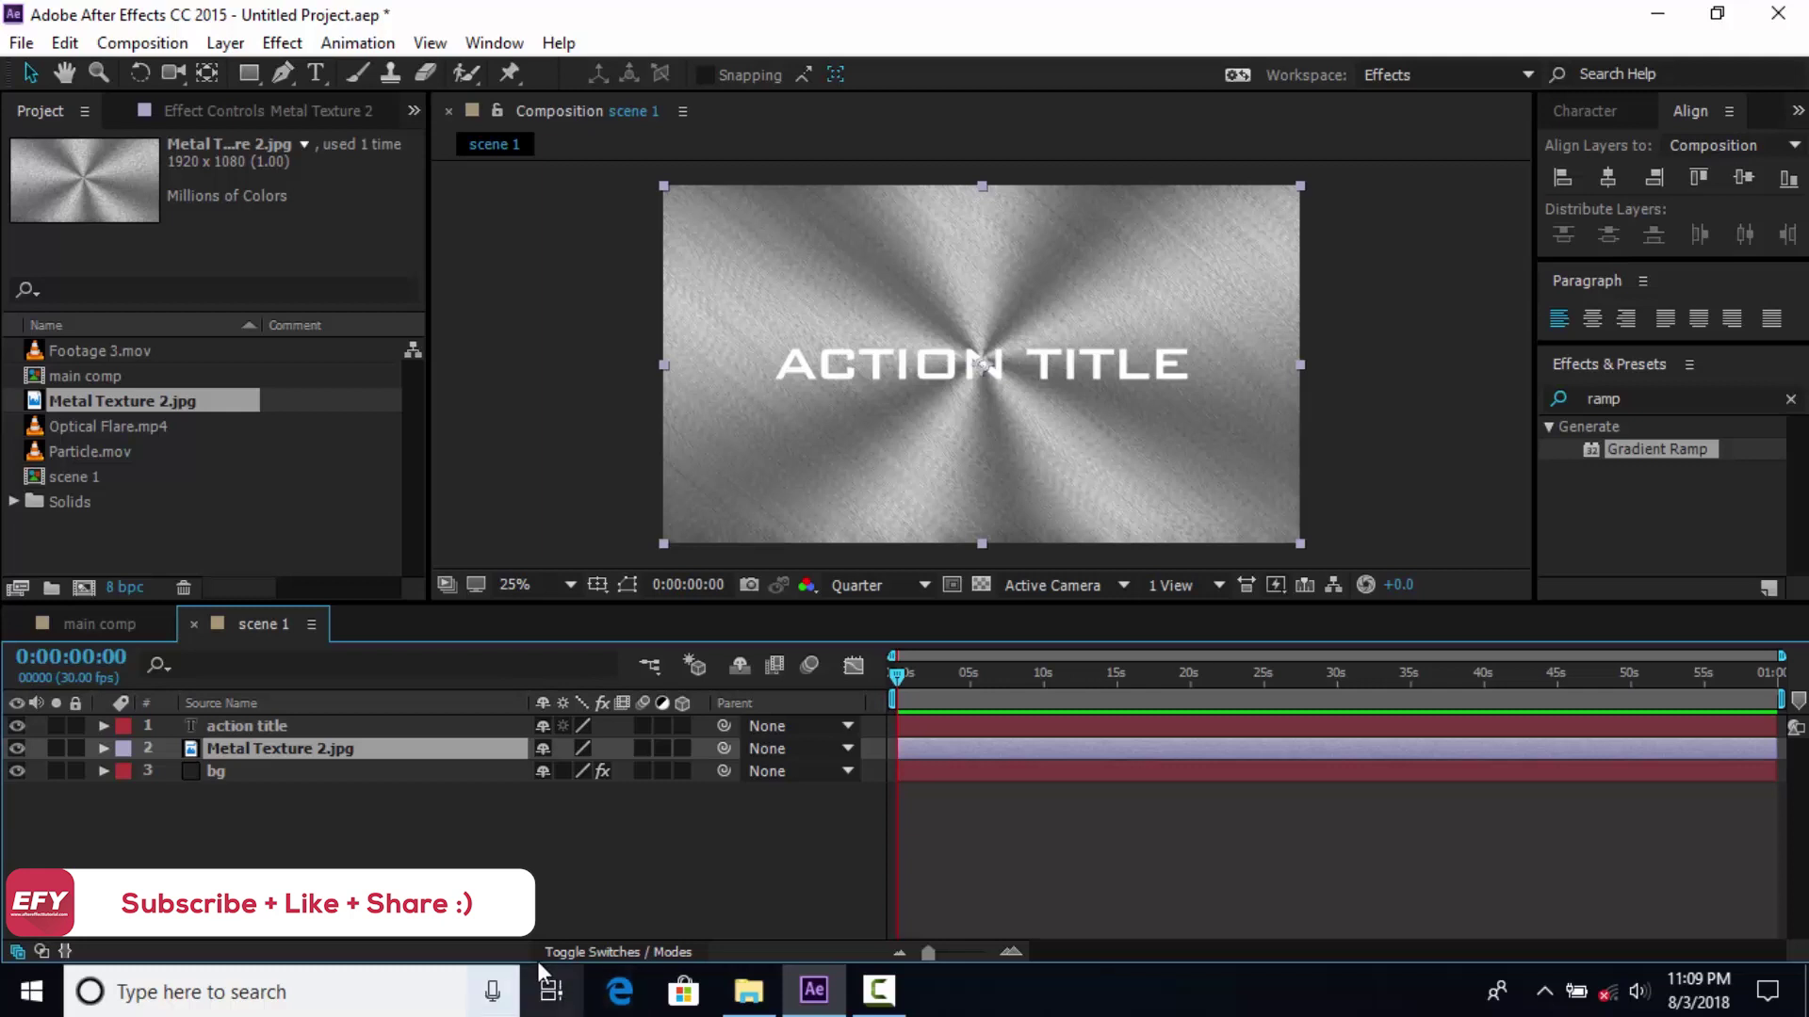
Set the metal texture layer's track matte to Alpha Matte "action title"
click(579, 952)
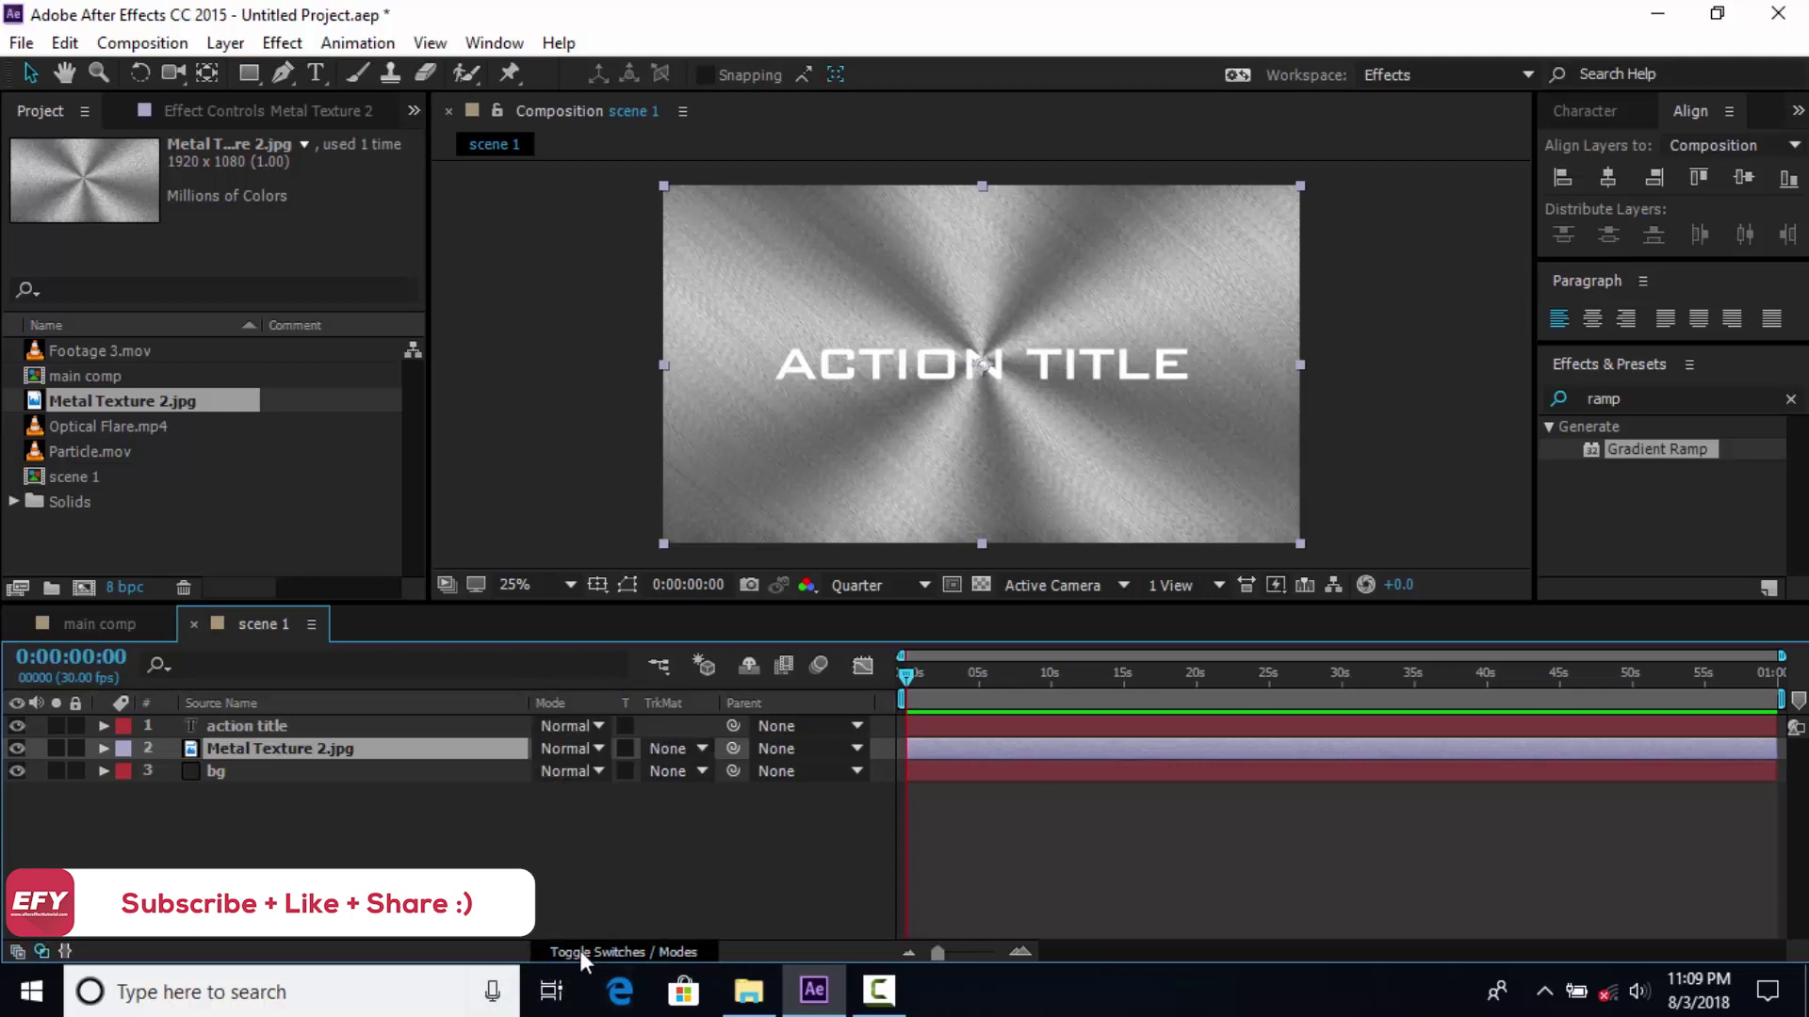
click(676, 748)
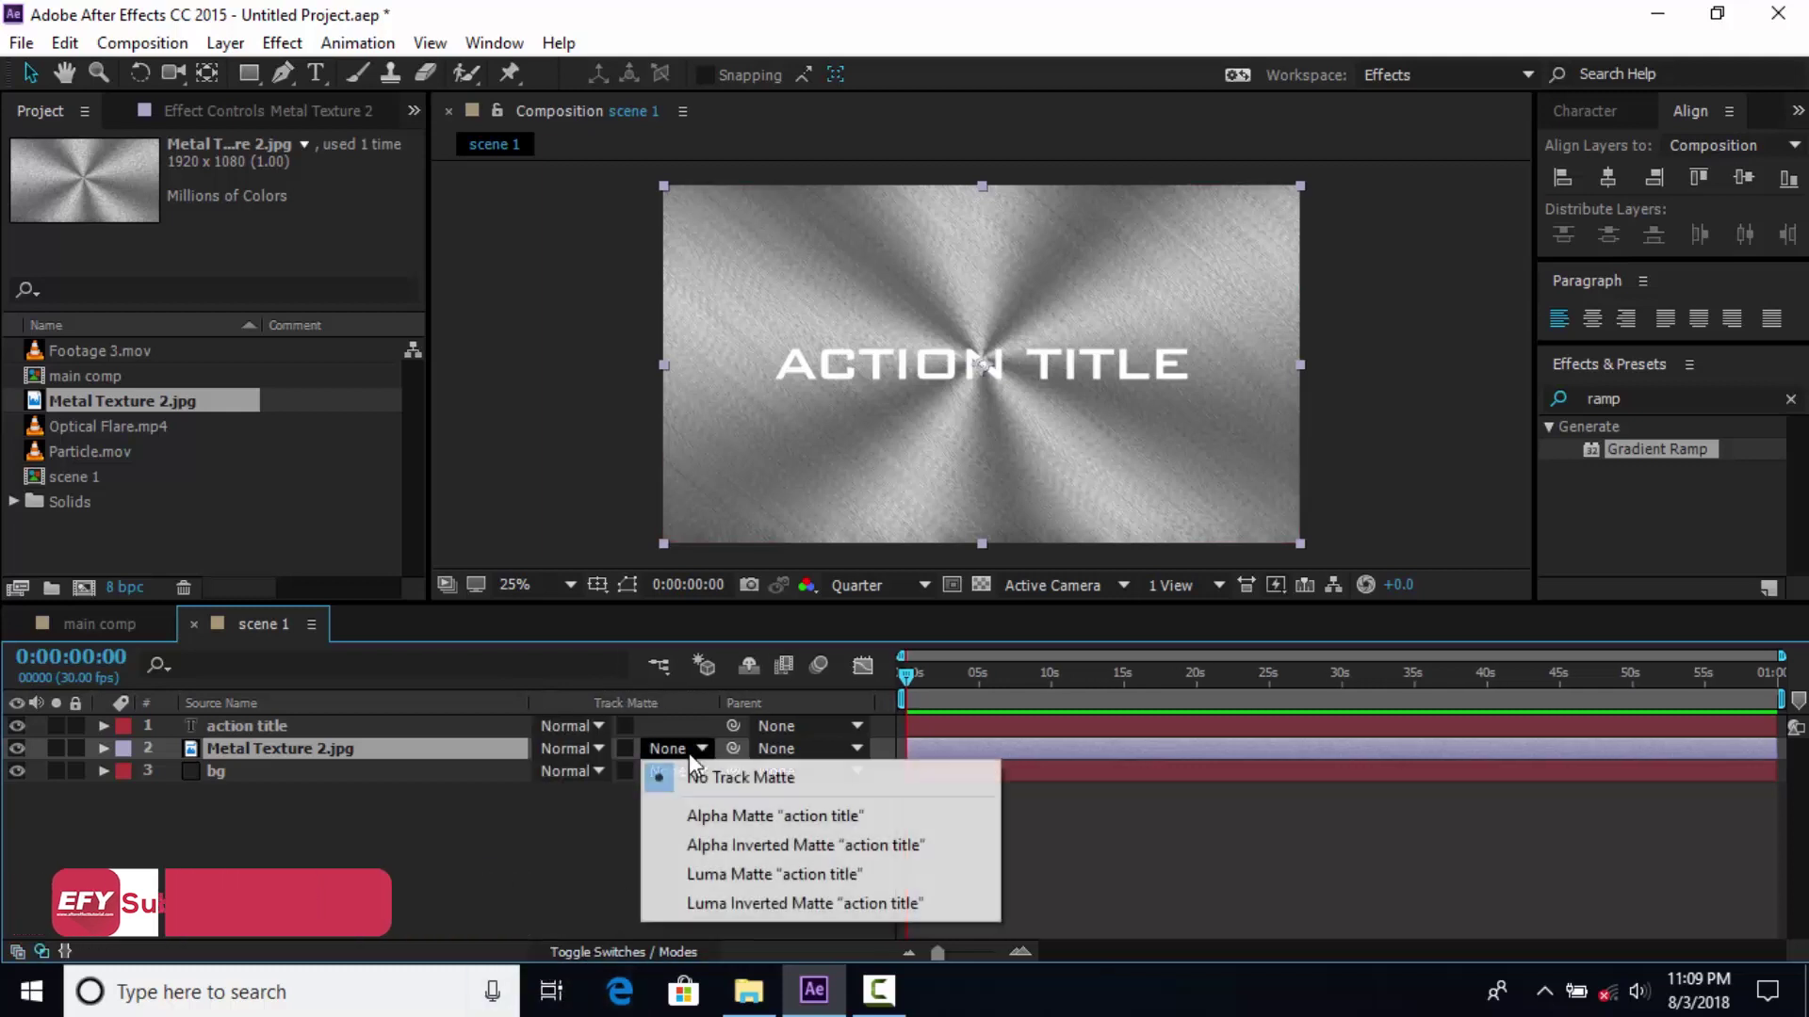
click(800, 818)
key(period)
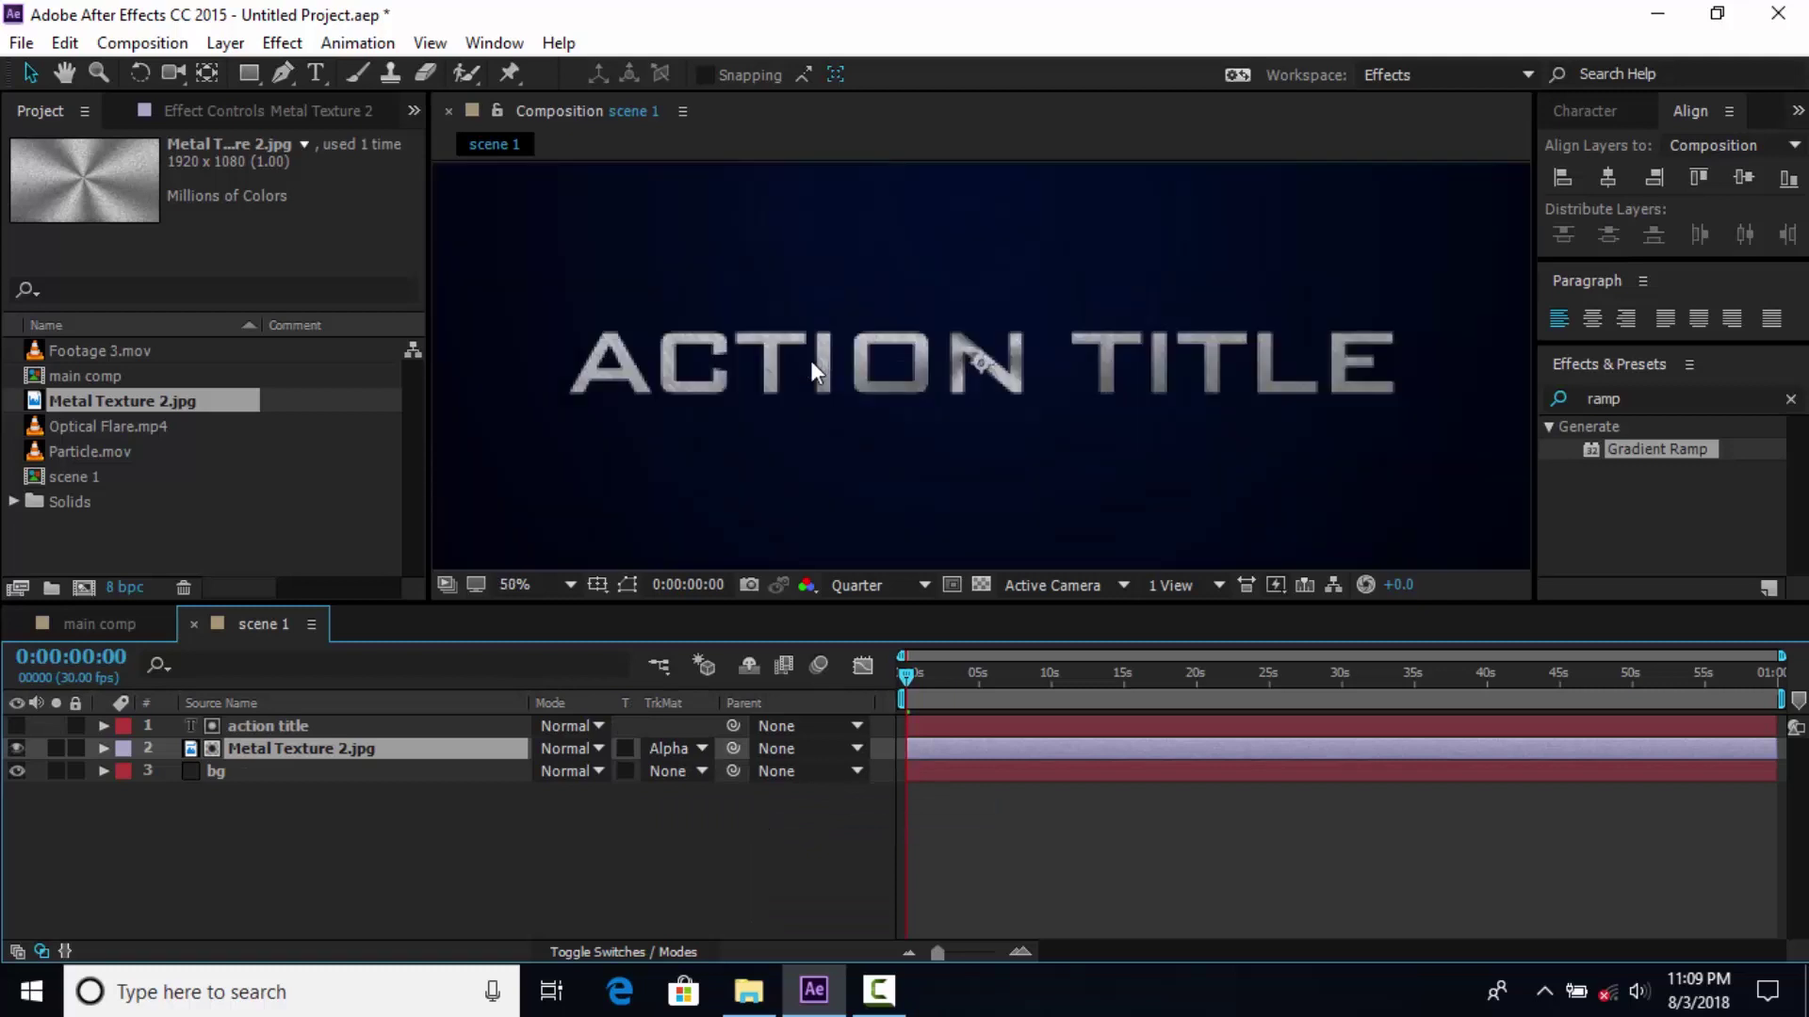
Set the composition preview resolution to Full and inspect the metal texture on the title up close
click(867, 590)
click(901, 660)
key(period)
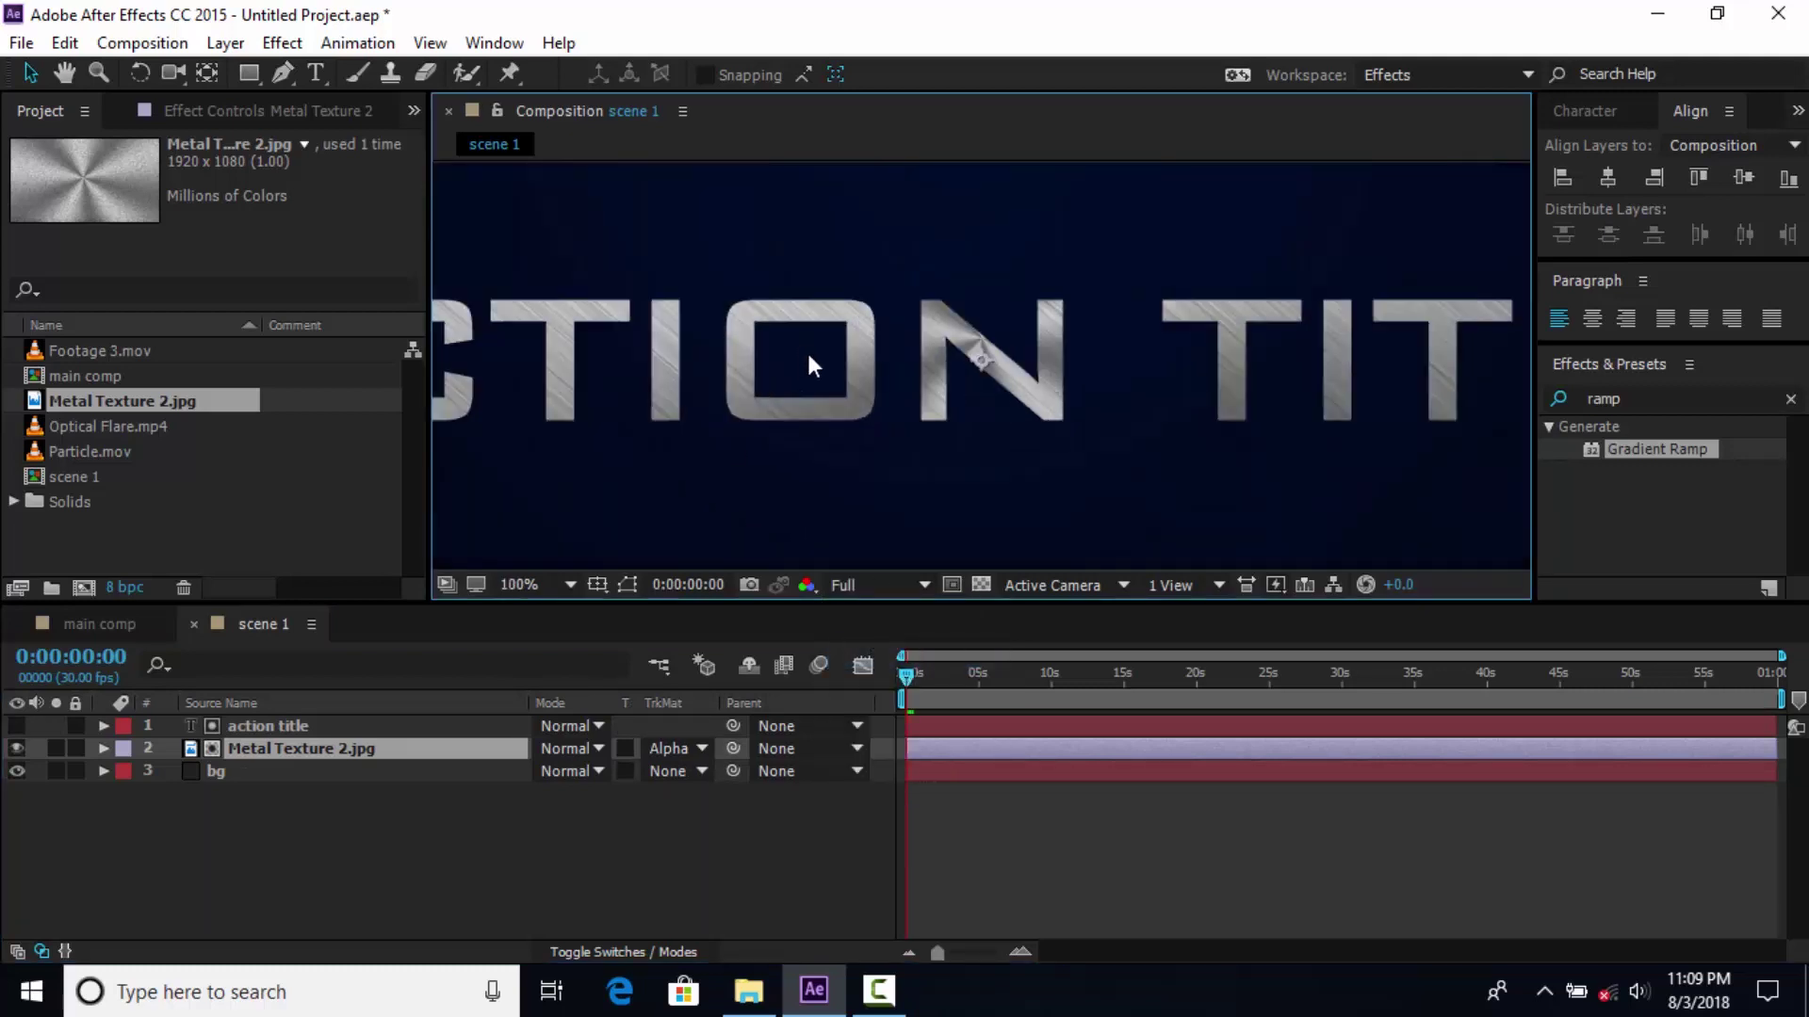
key(comma)
key(comma)
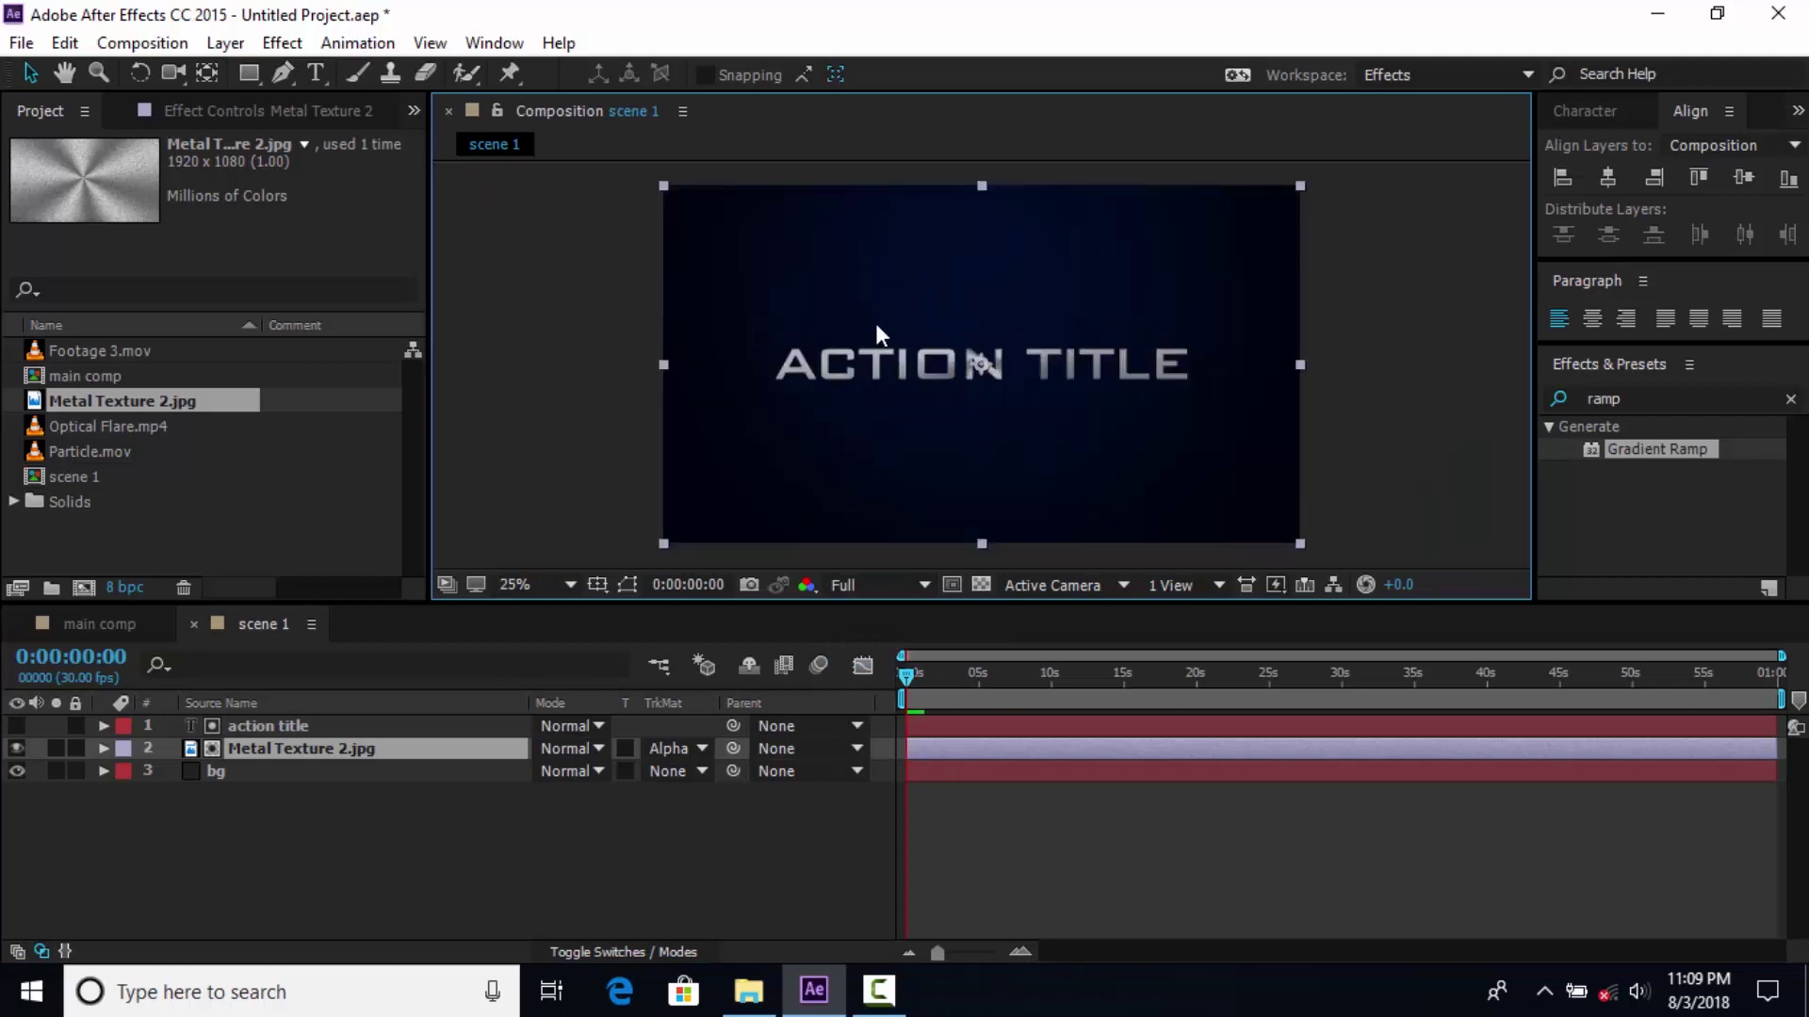
Create a composition-sized dark gray solid above the title layers, keeping the default name
click(598, 831)
right_click(597, 831)
mouse_move(870, 578)
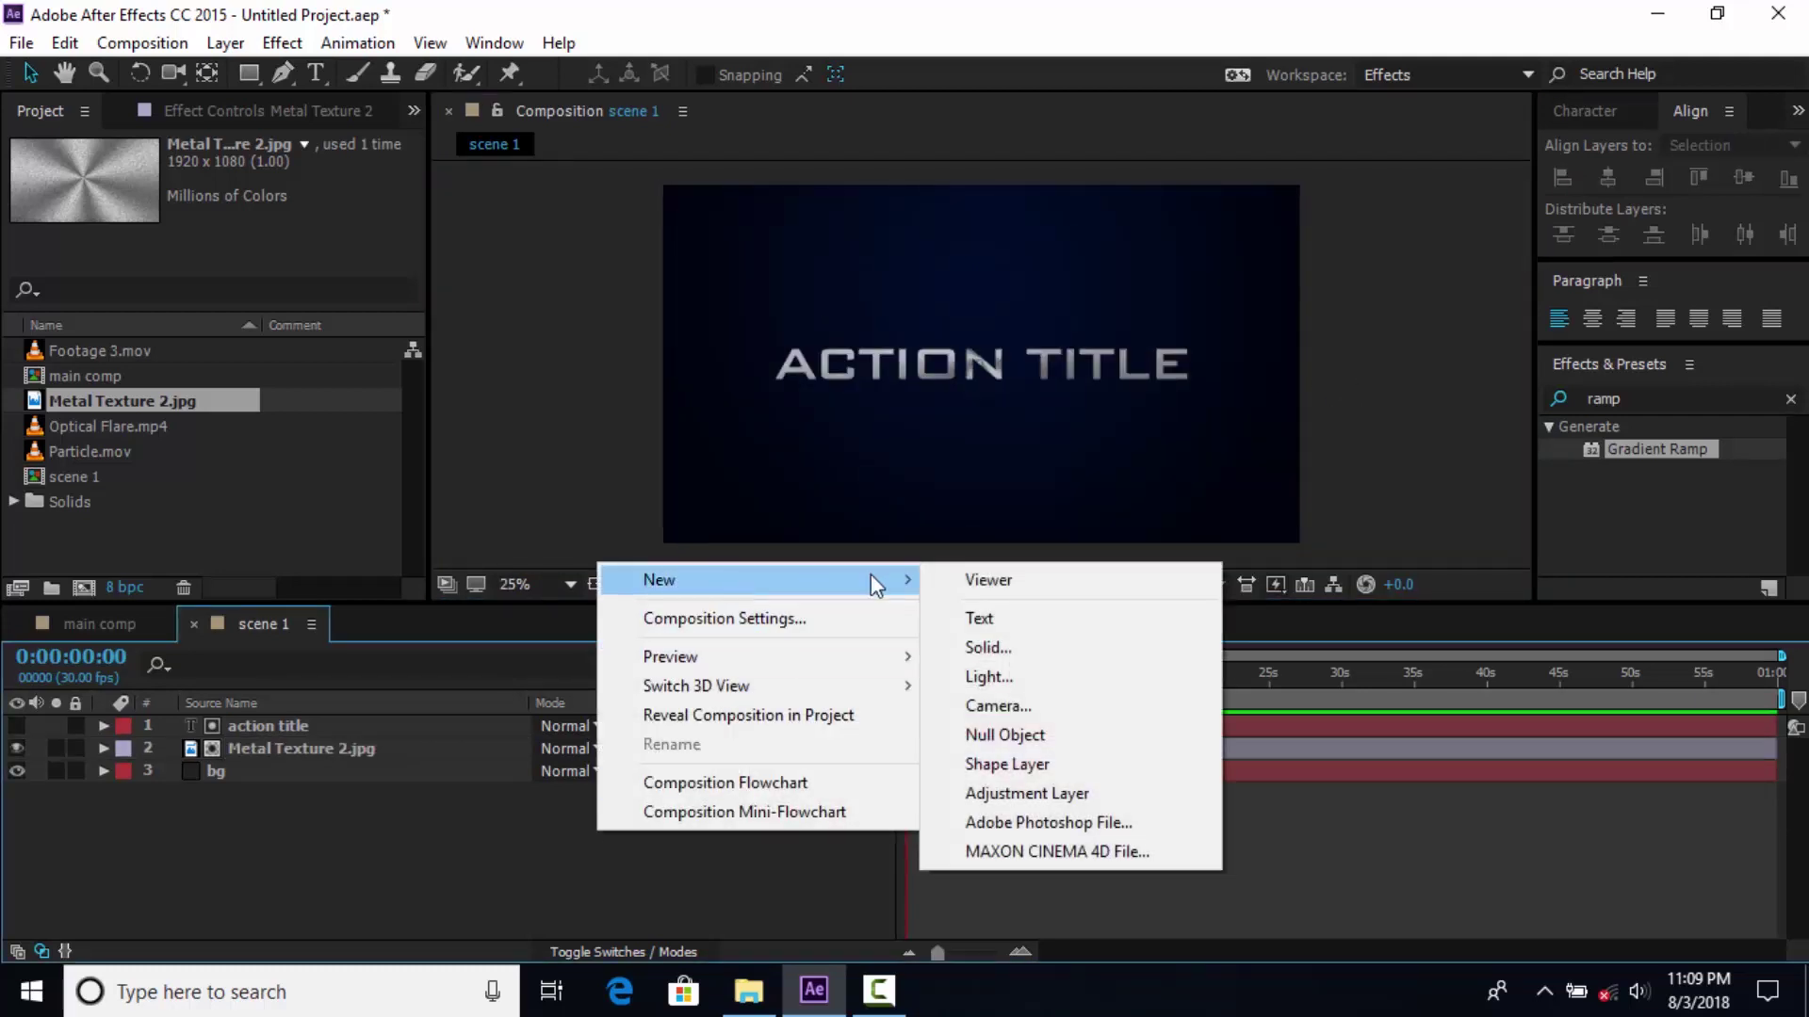
click(1018, 646)
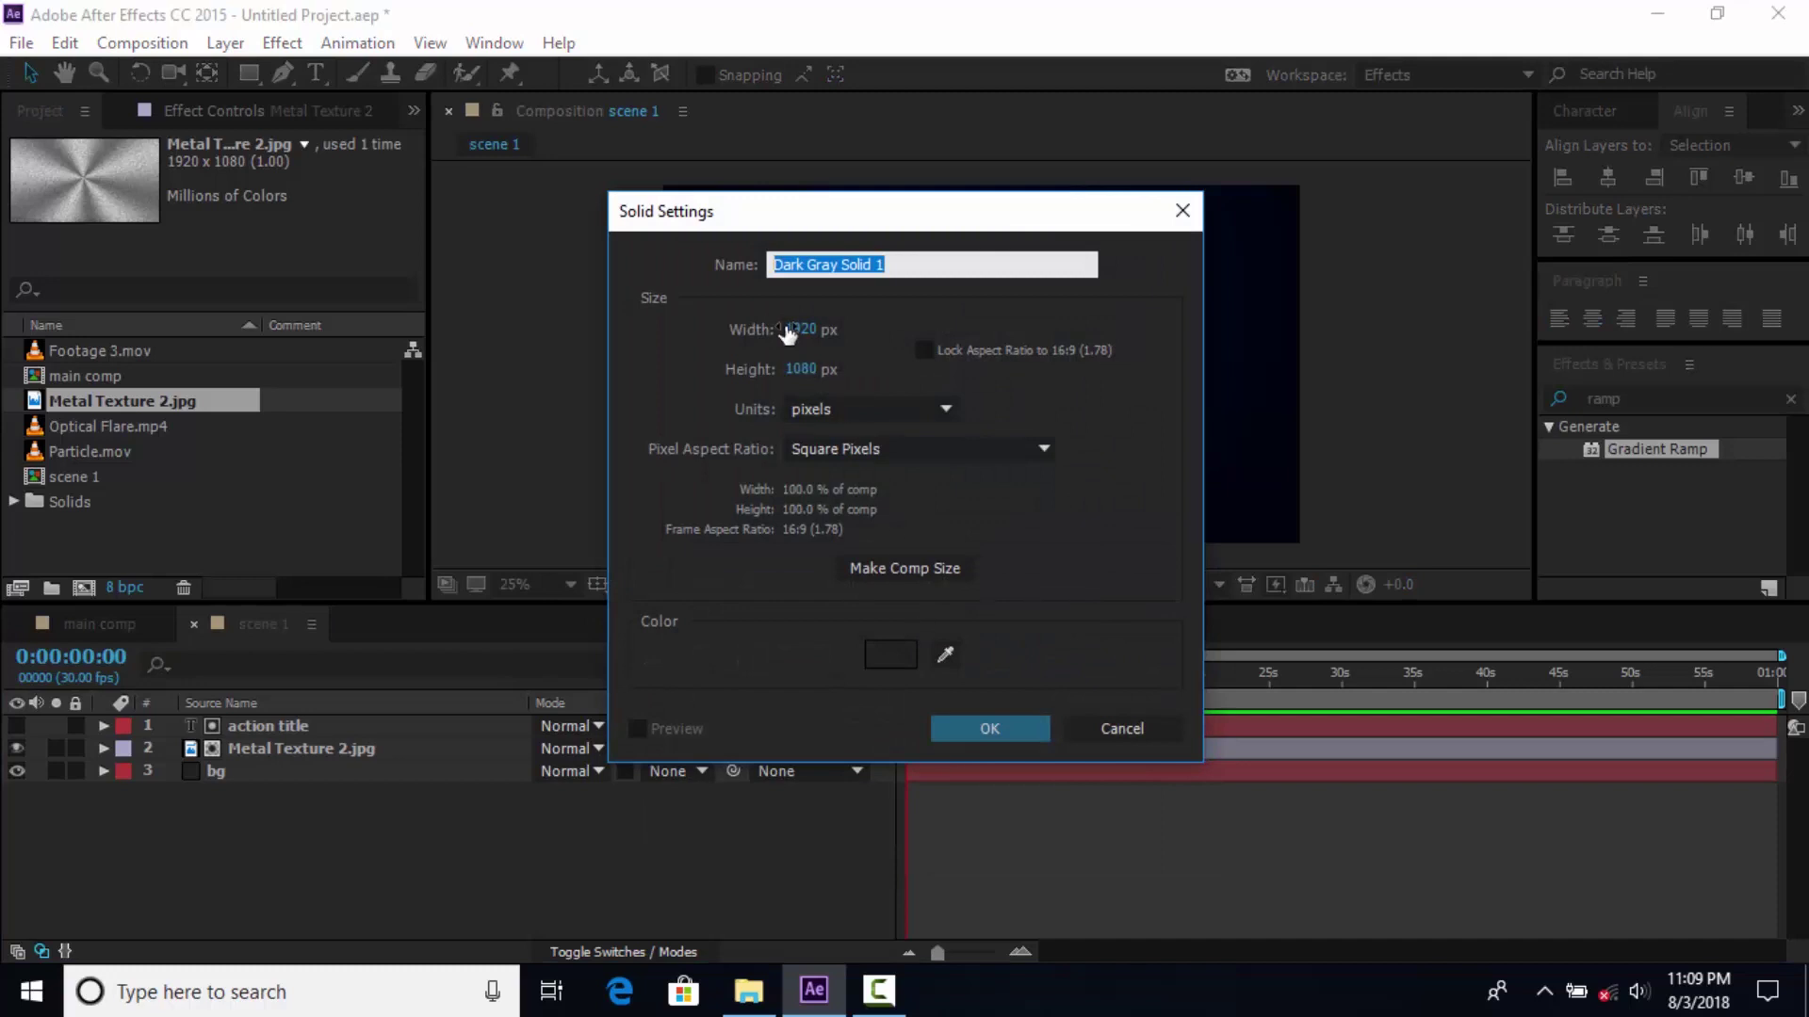
click(1023, 728)
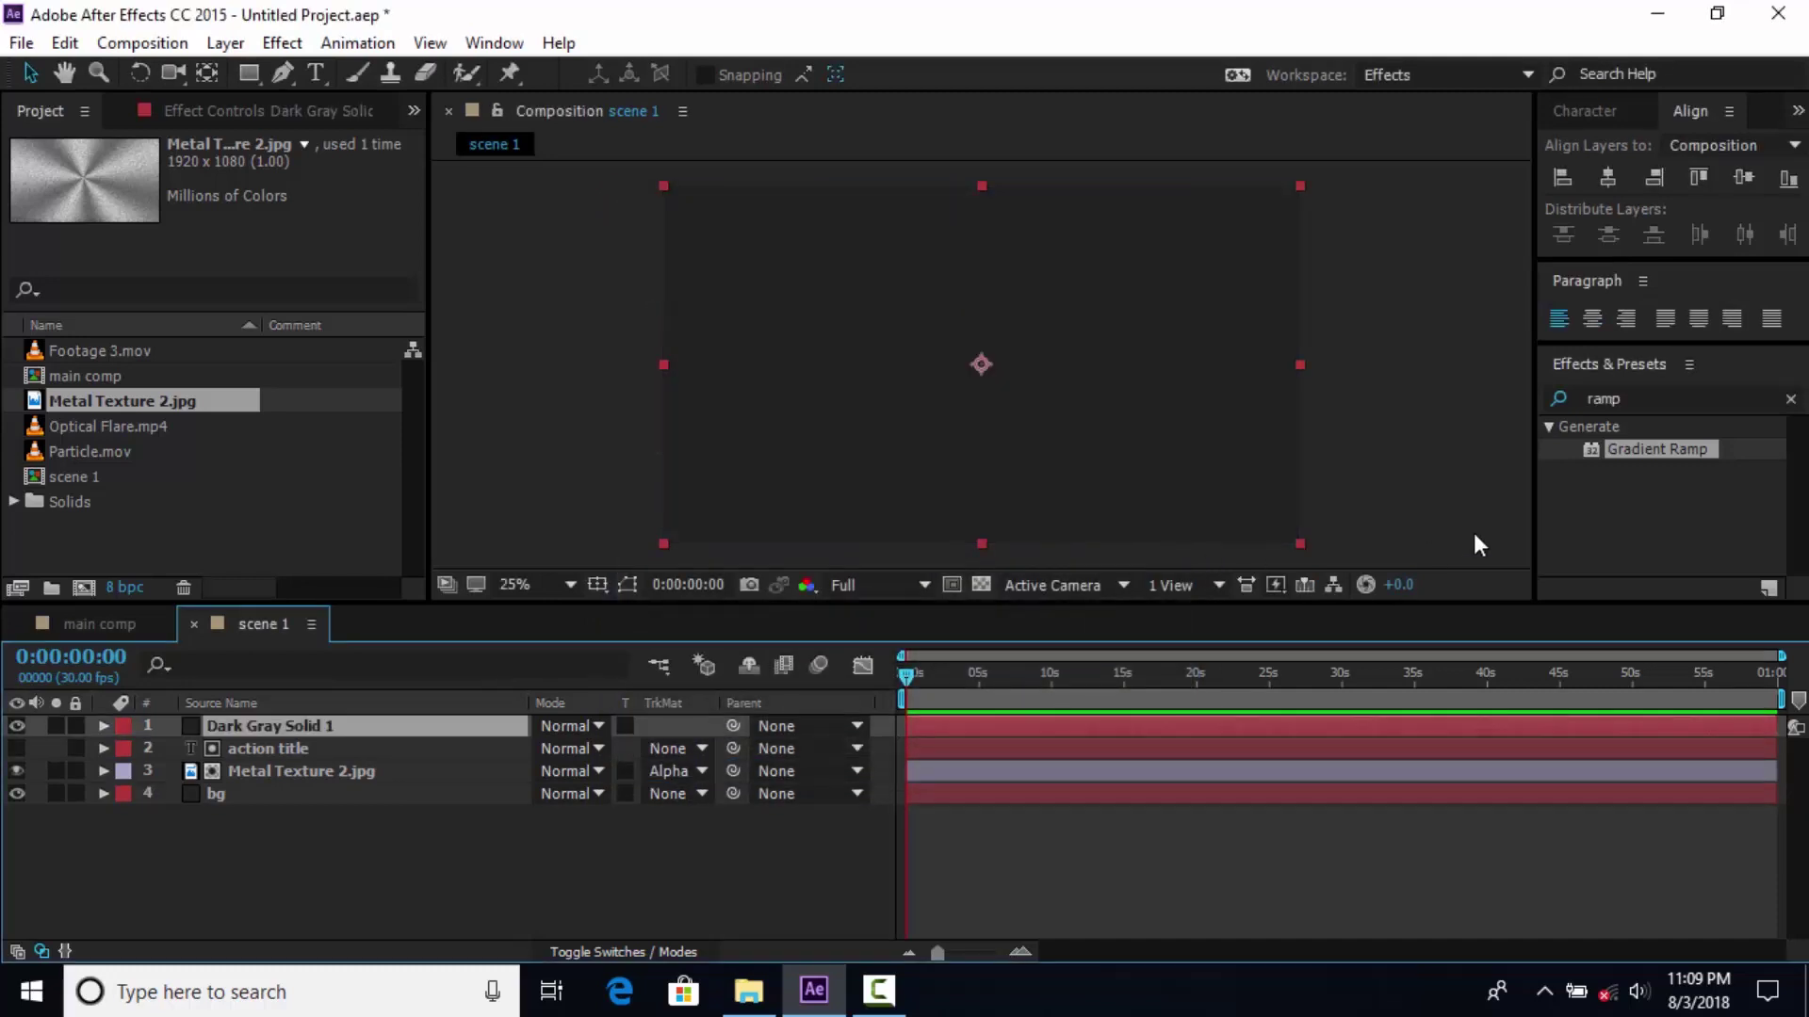
Apply the Video Copilot Optical Flares effect to the dark gray solid and set the layer's blending mode to Screen
click(1791, 399)
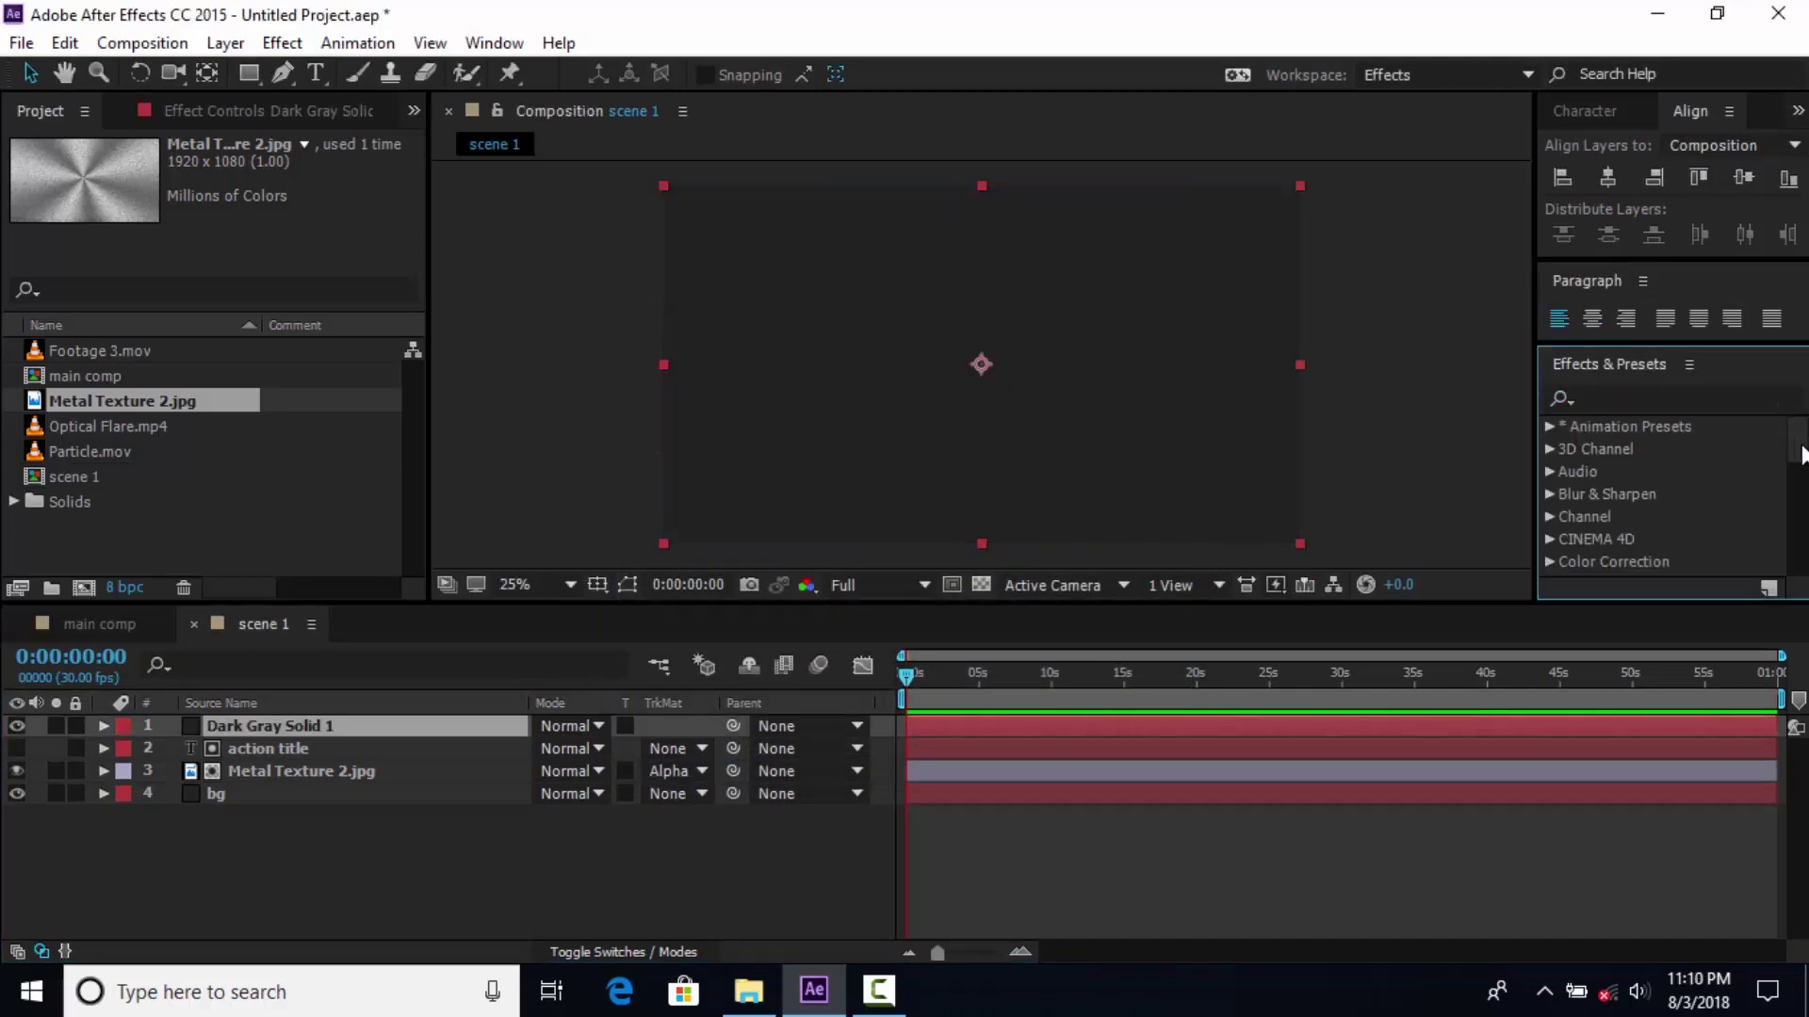
click(1549, 564)
drag(1624, 499, 1033, 462)
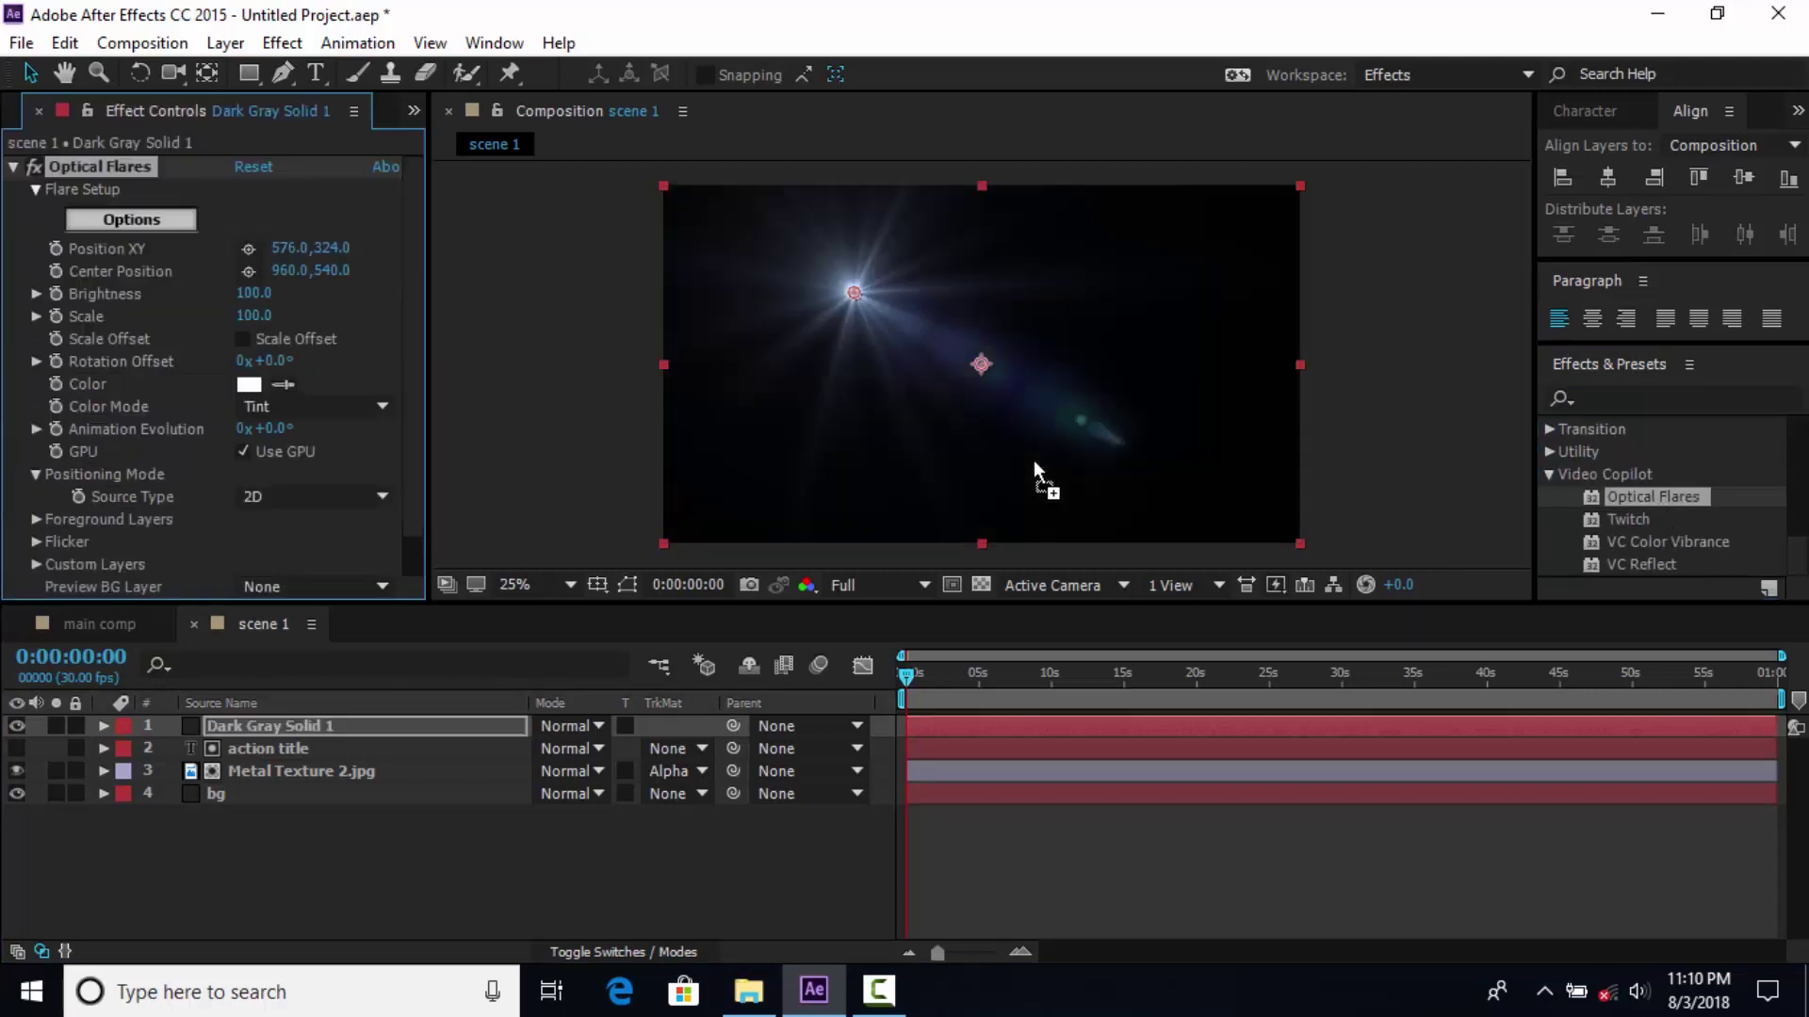
click(579, 731)
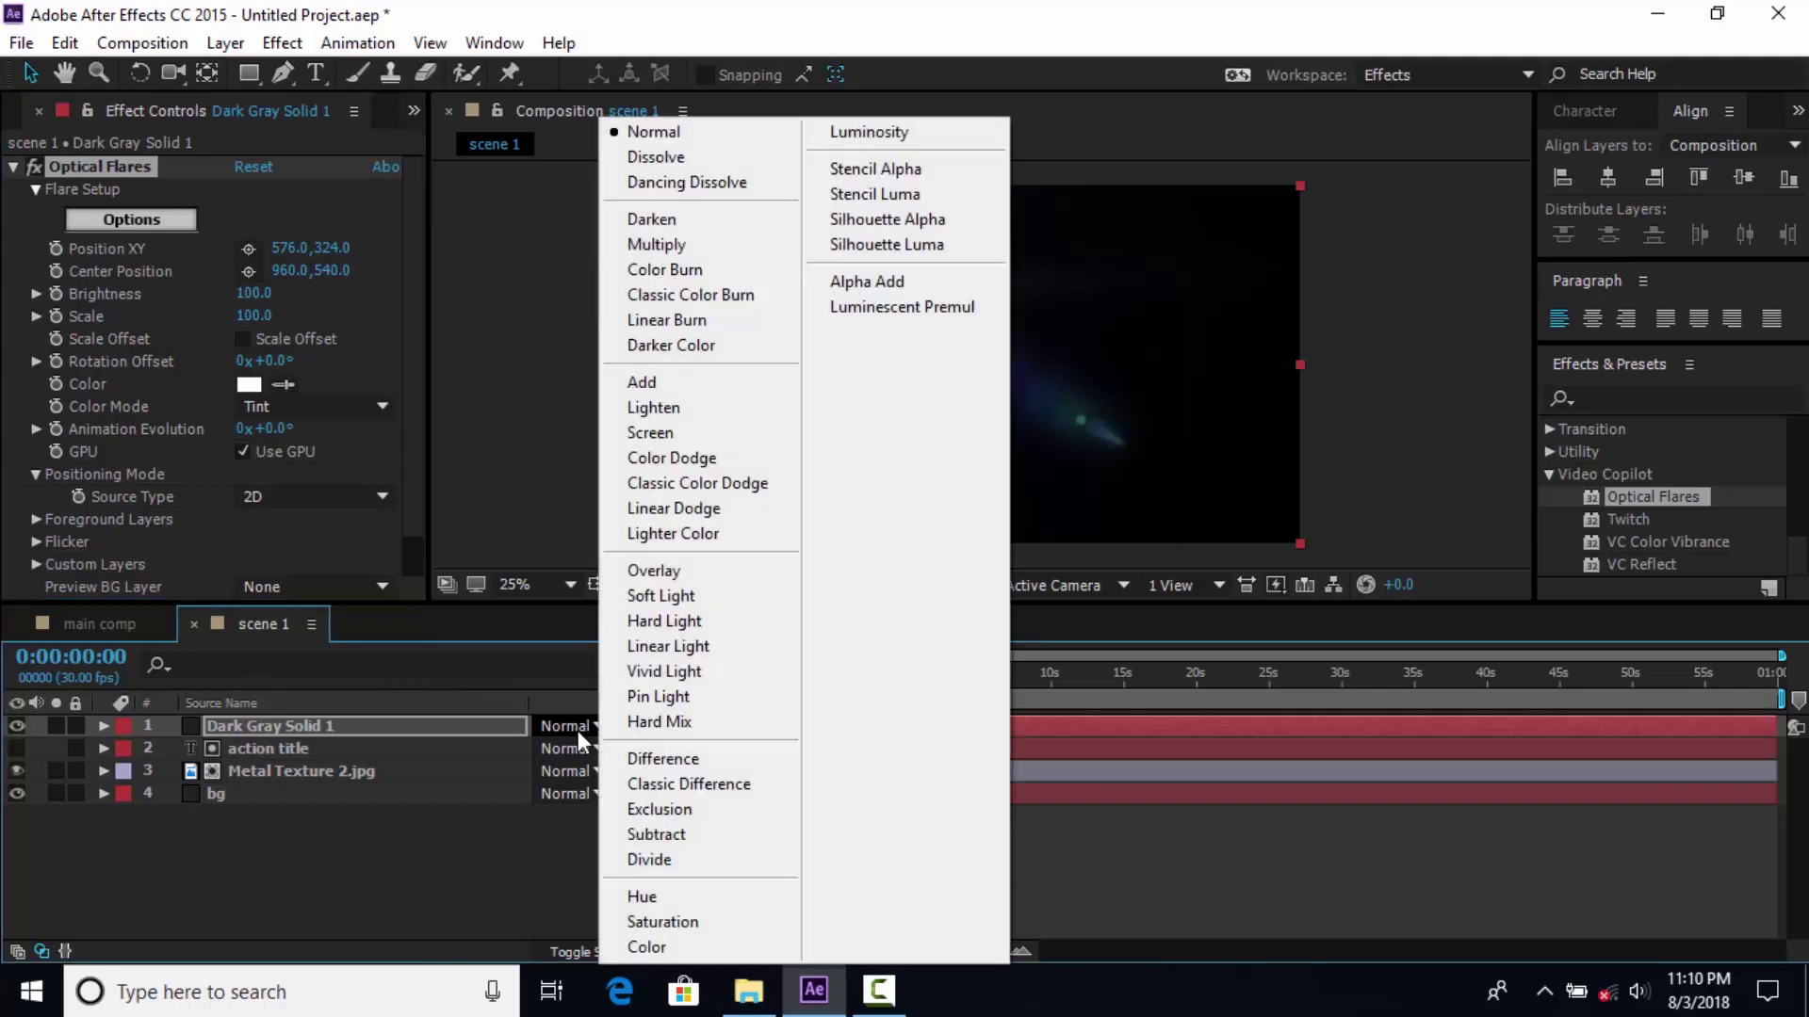
click(660, 431)
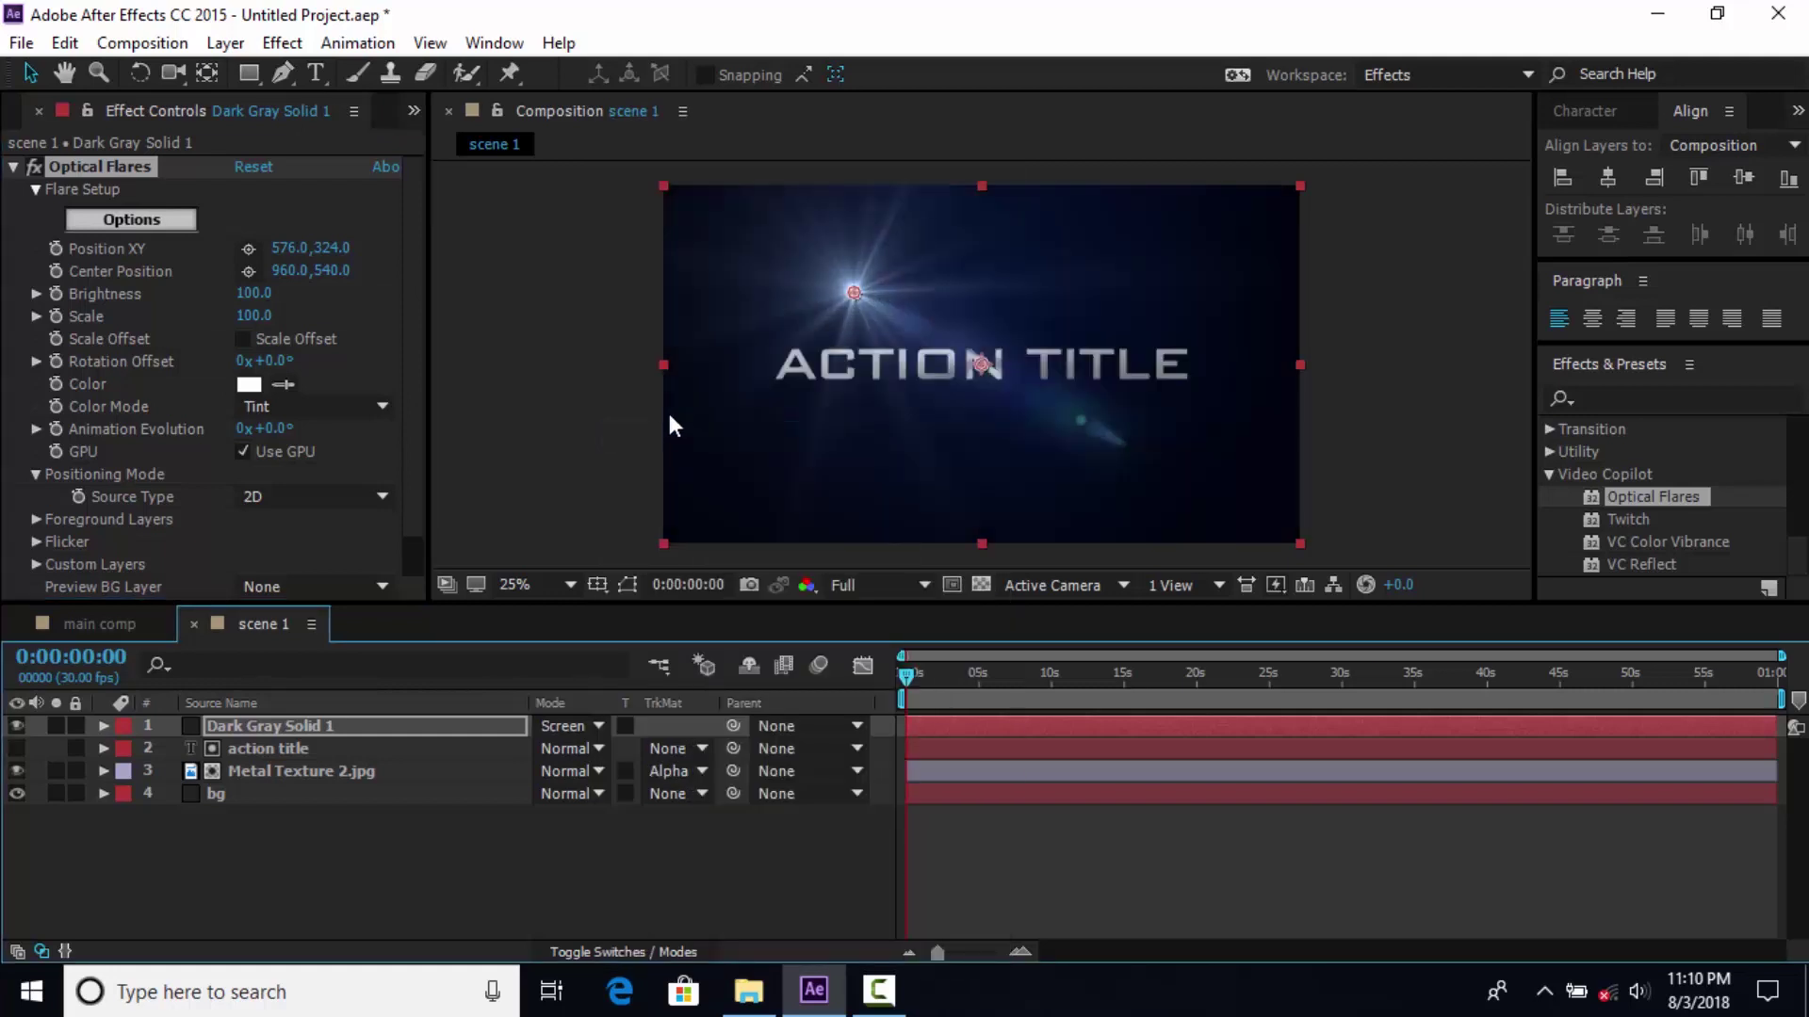
Add a Streak lens object to the optical flare and accept the flare setup
click(129, 220)
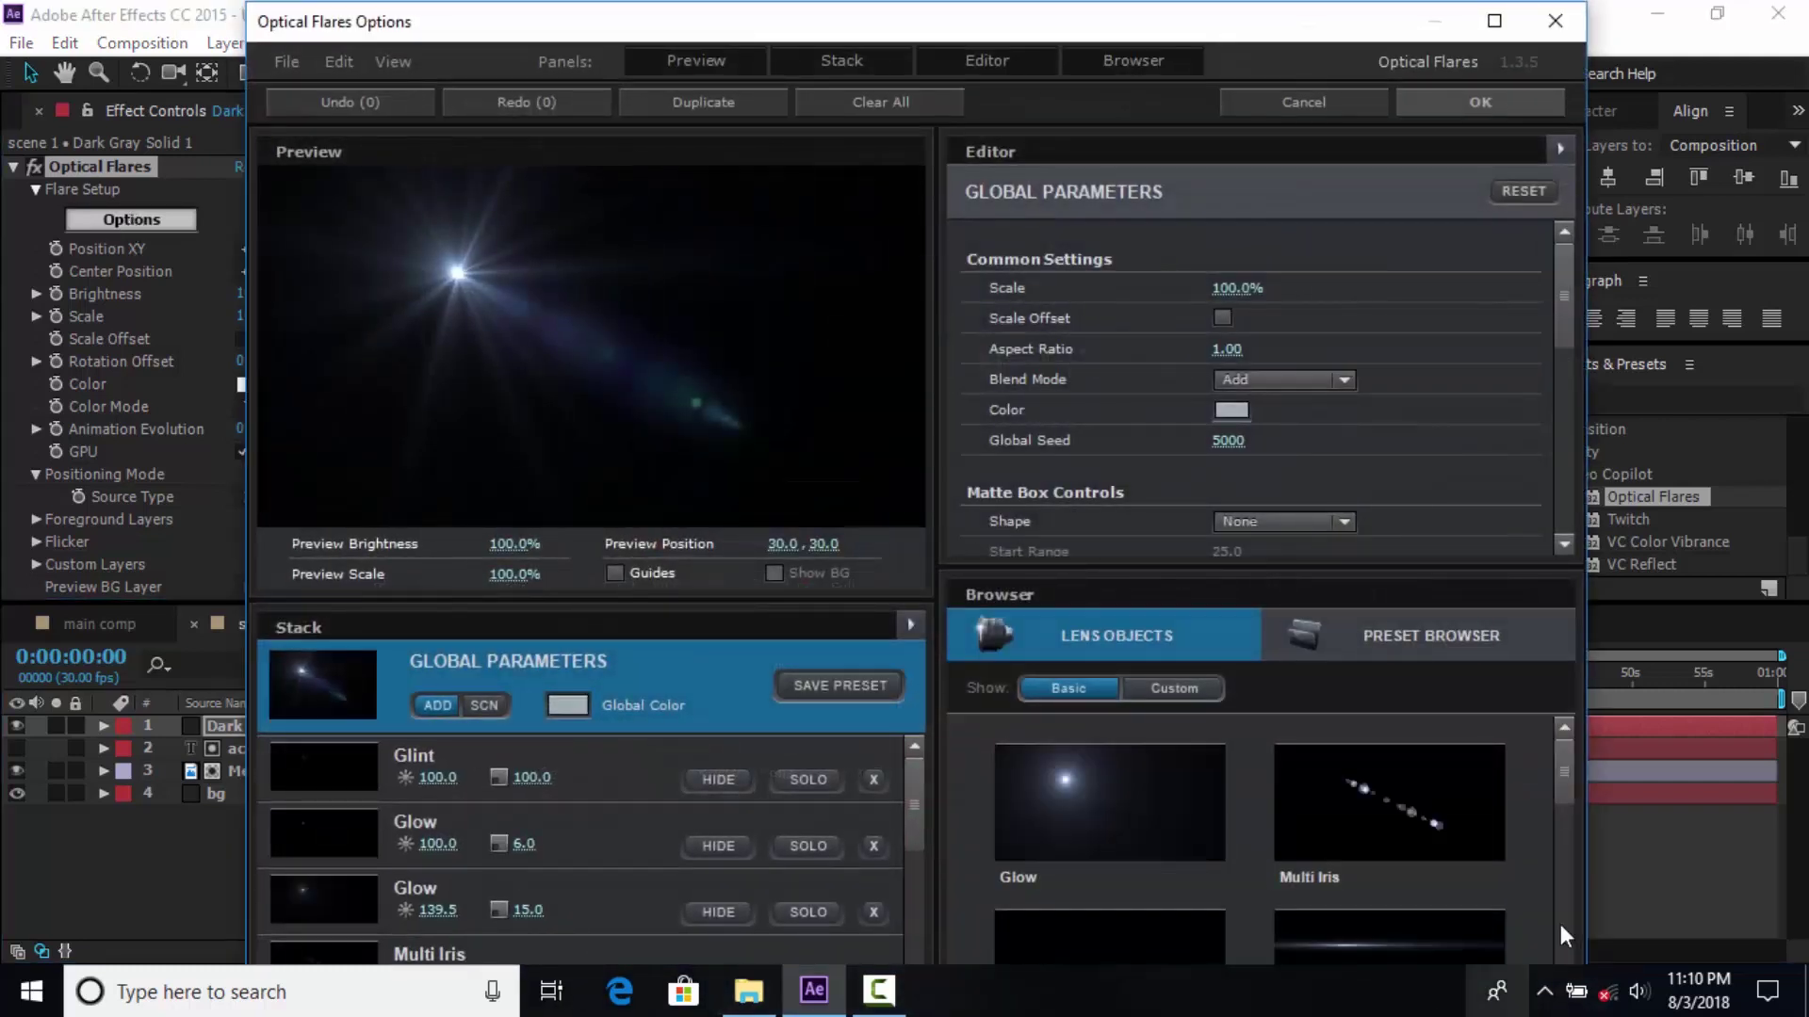
scroll(1569, 754, down, 1)
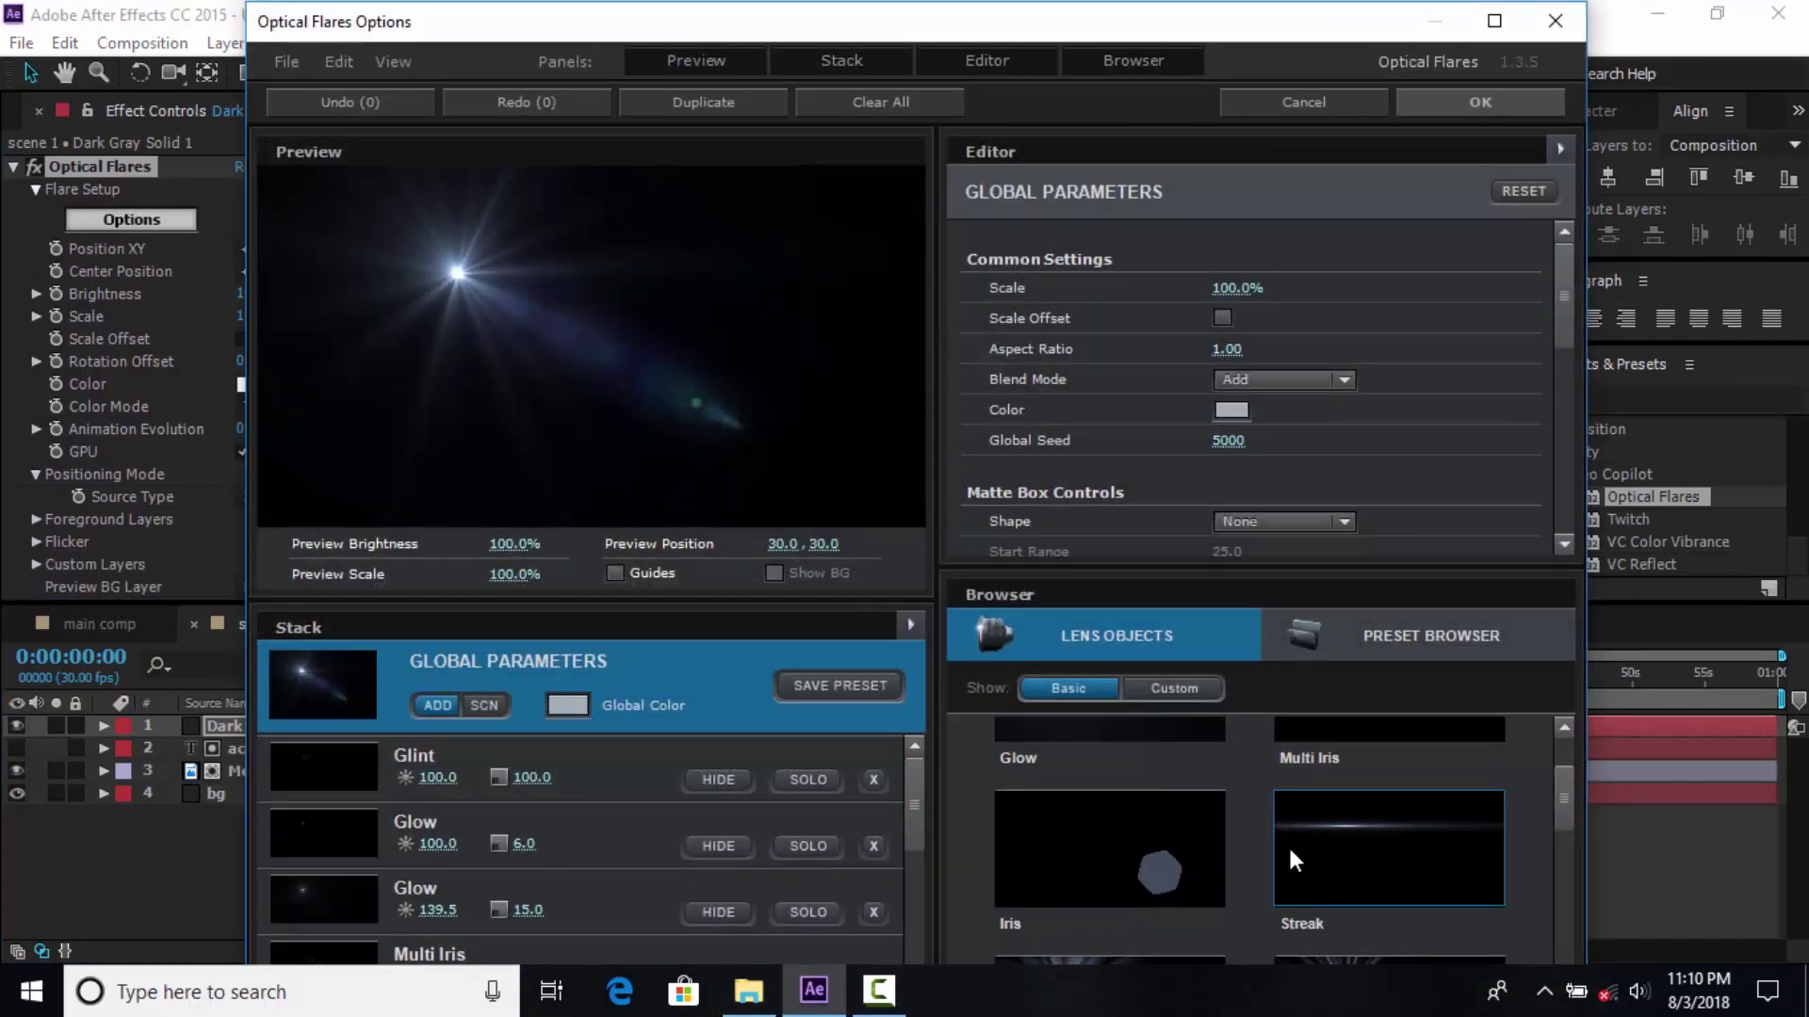
click(1382, 834)
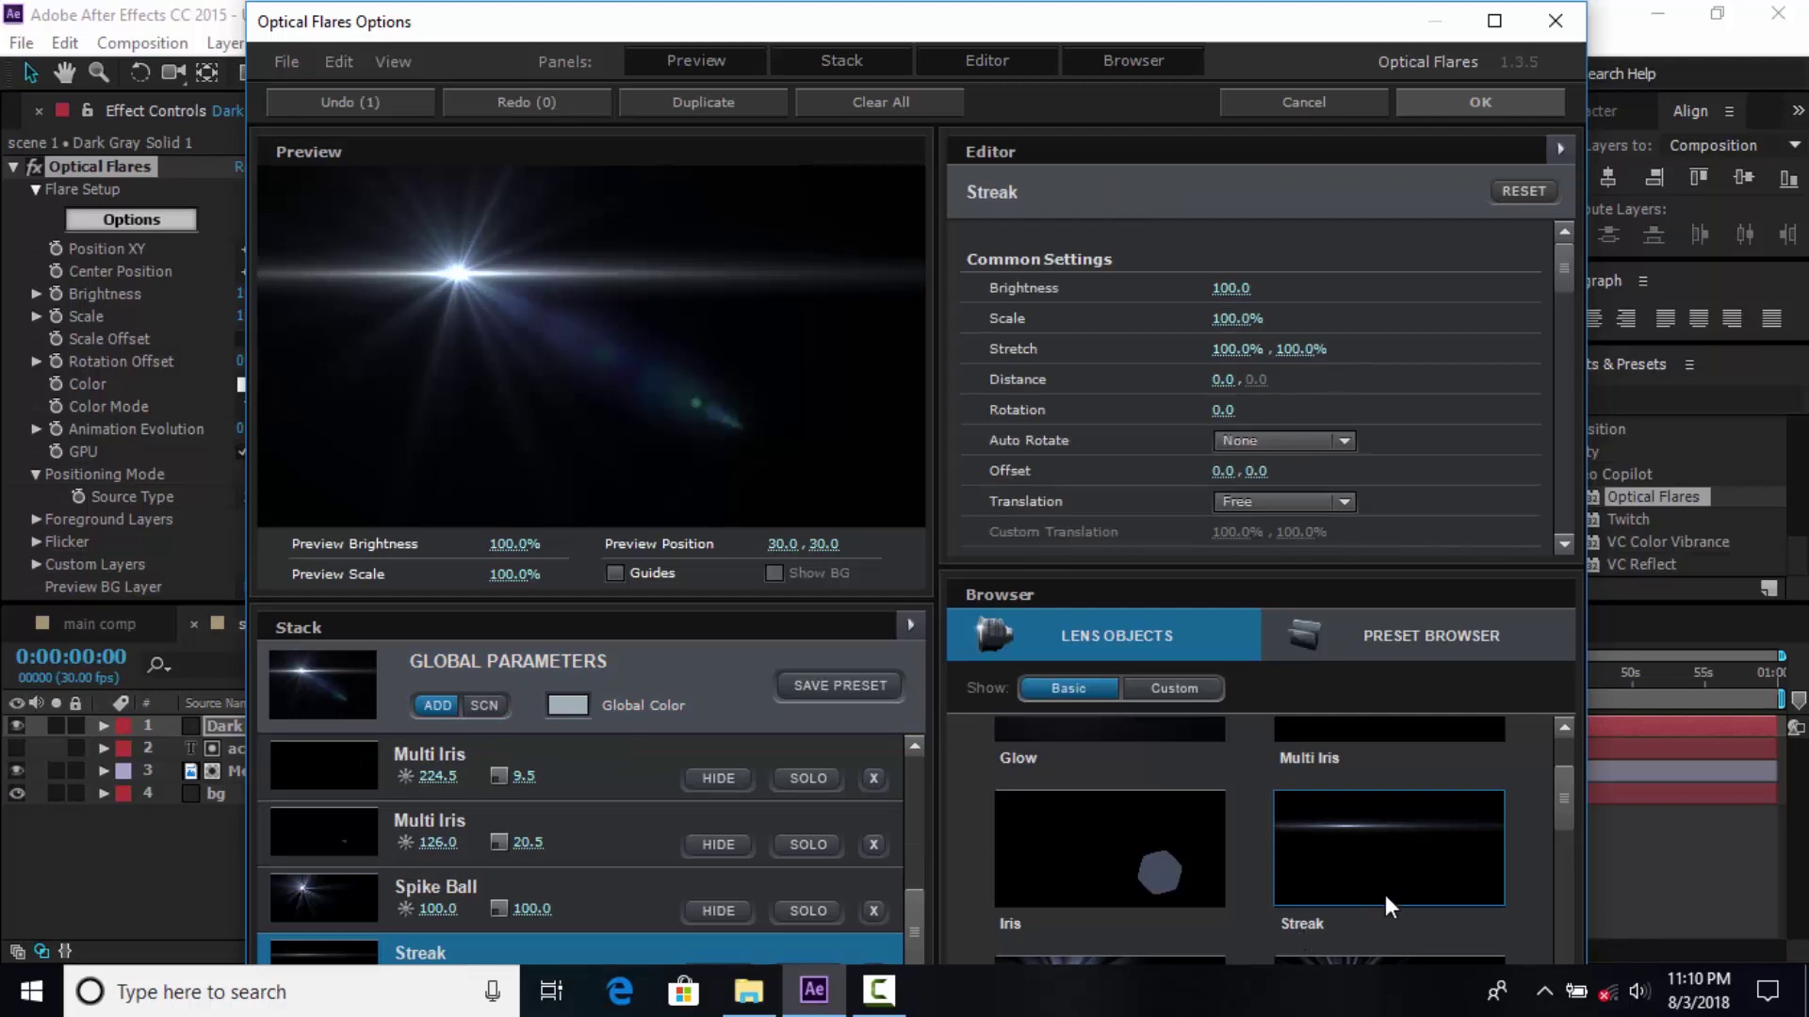
click(1454, 103)
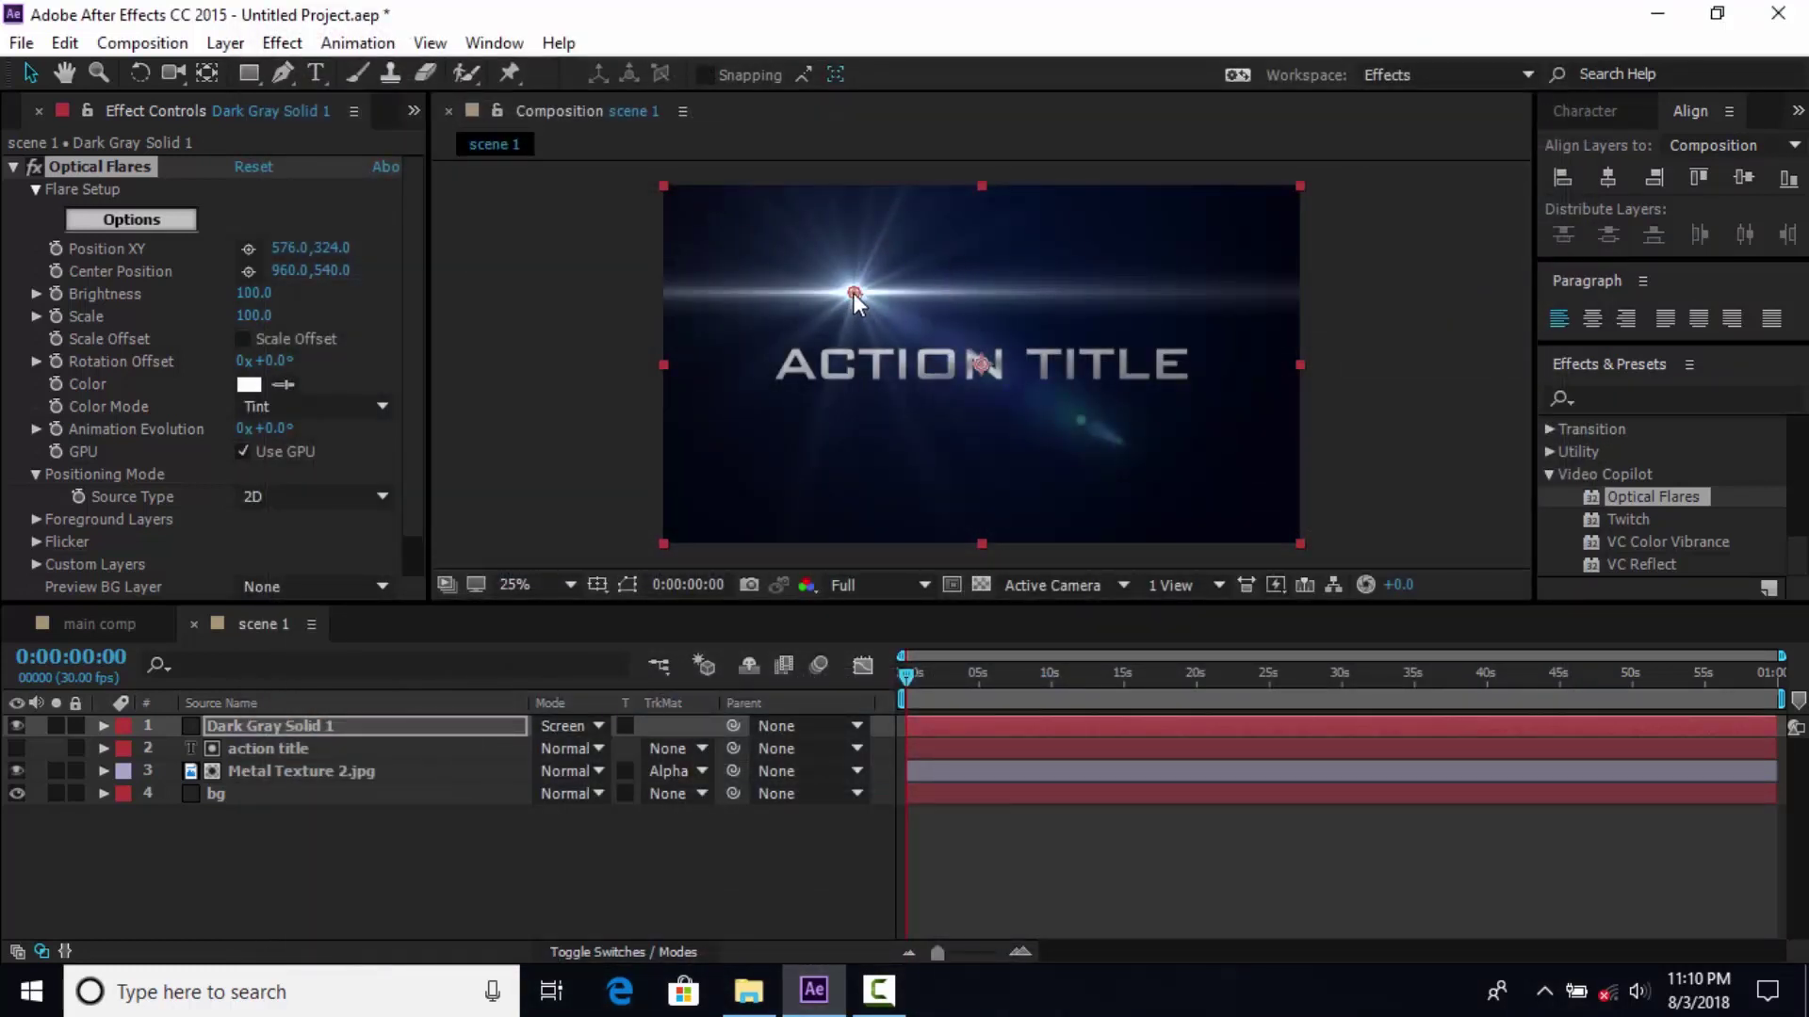
Position the flare over the title's N at about 1016, 496 and set its brightness to 30
drag(853, 292, 1000, 352)
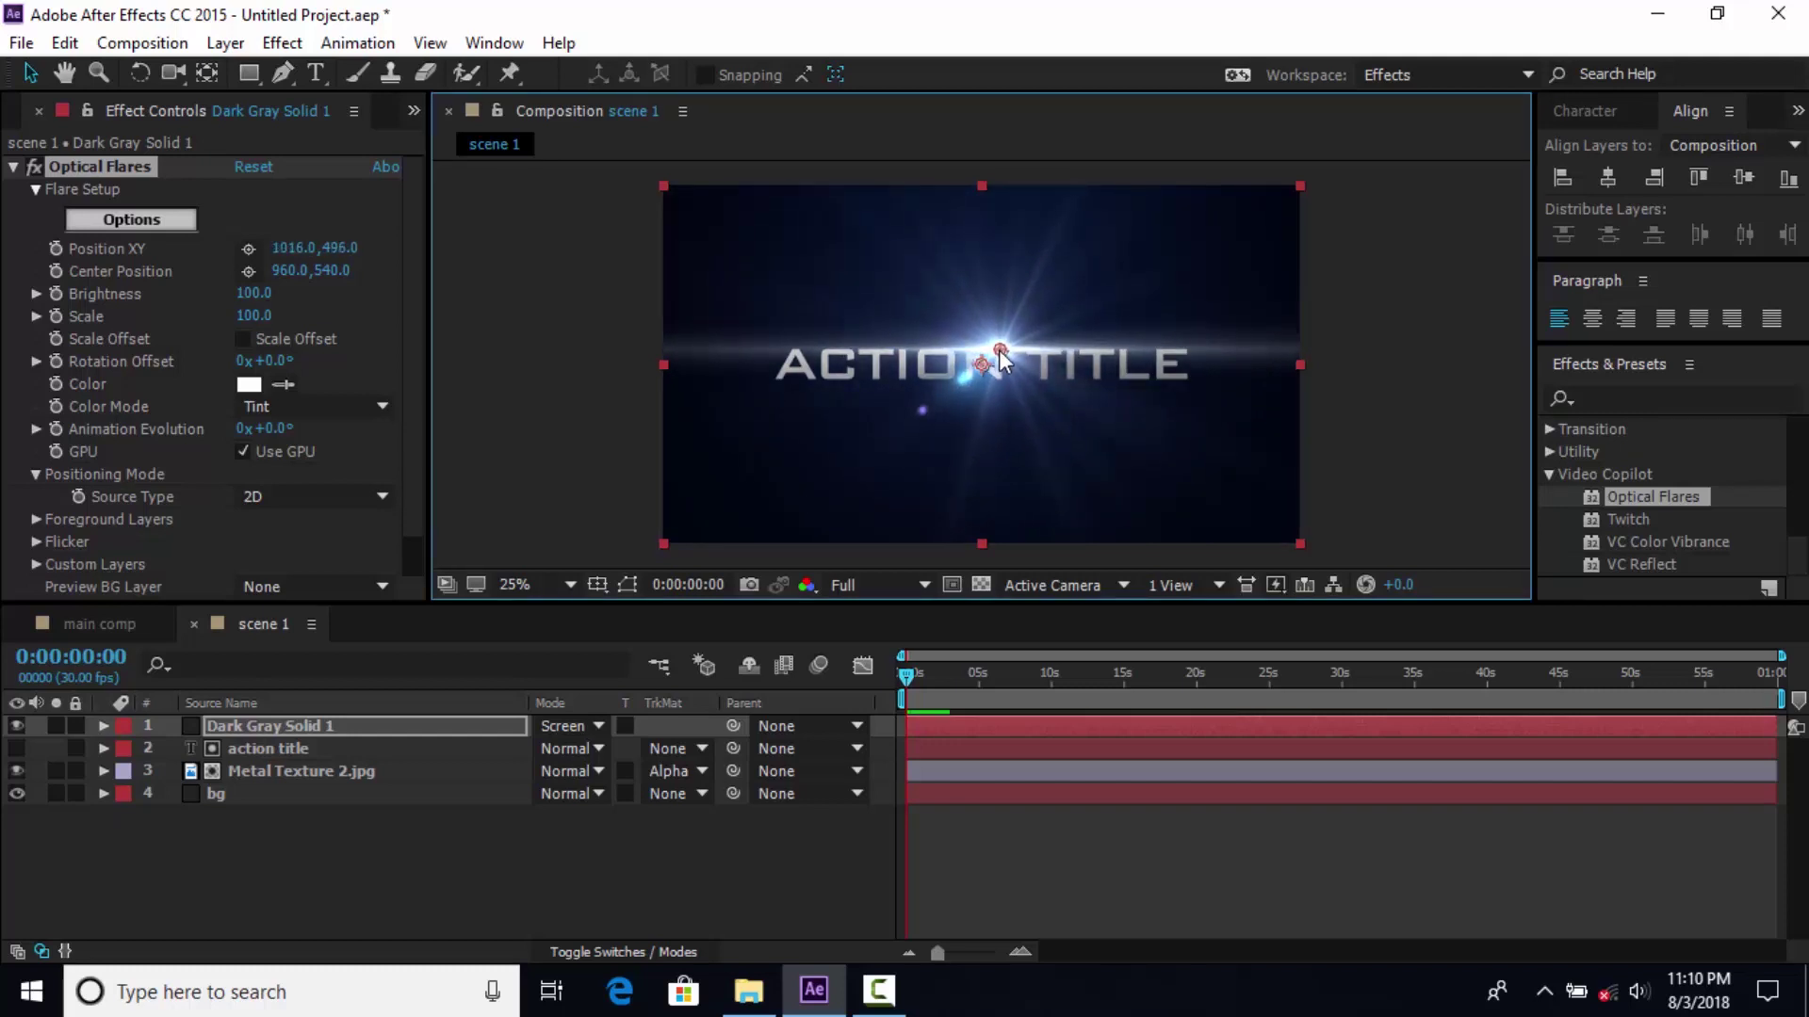
click(247, 294)
text(180)
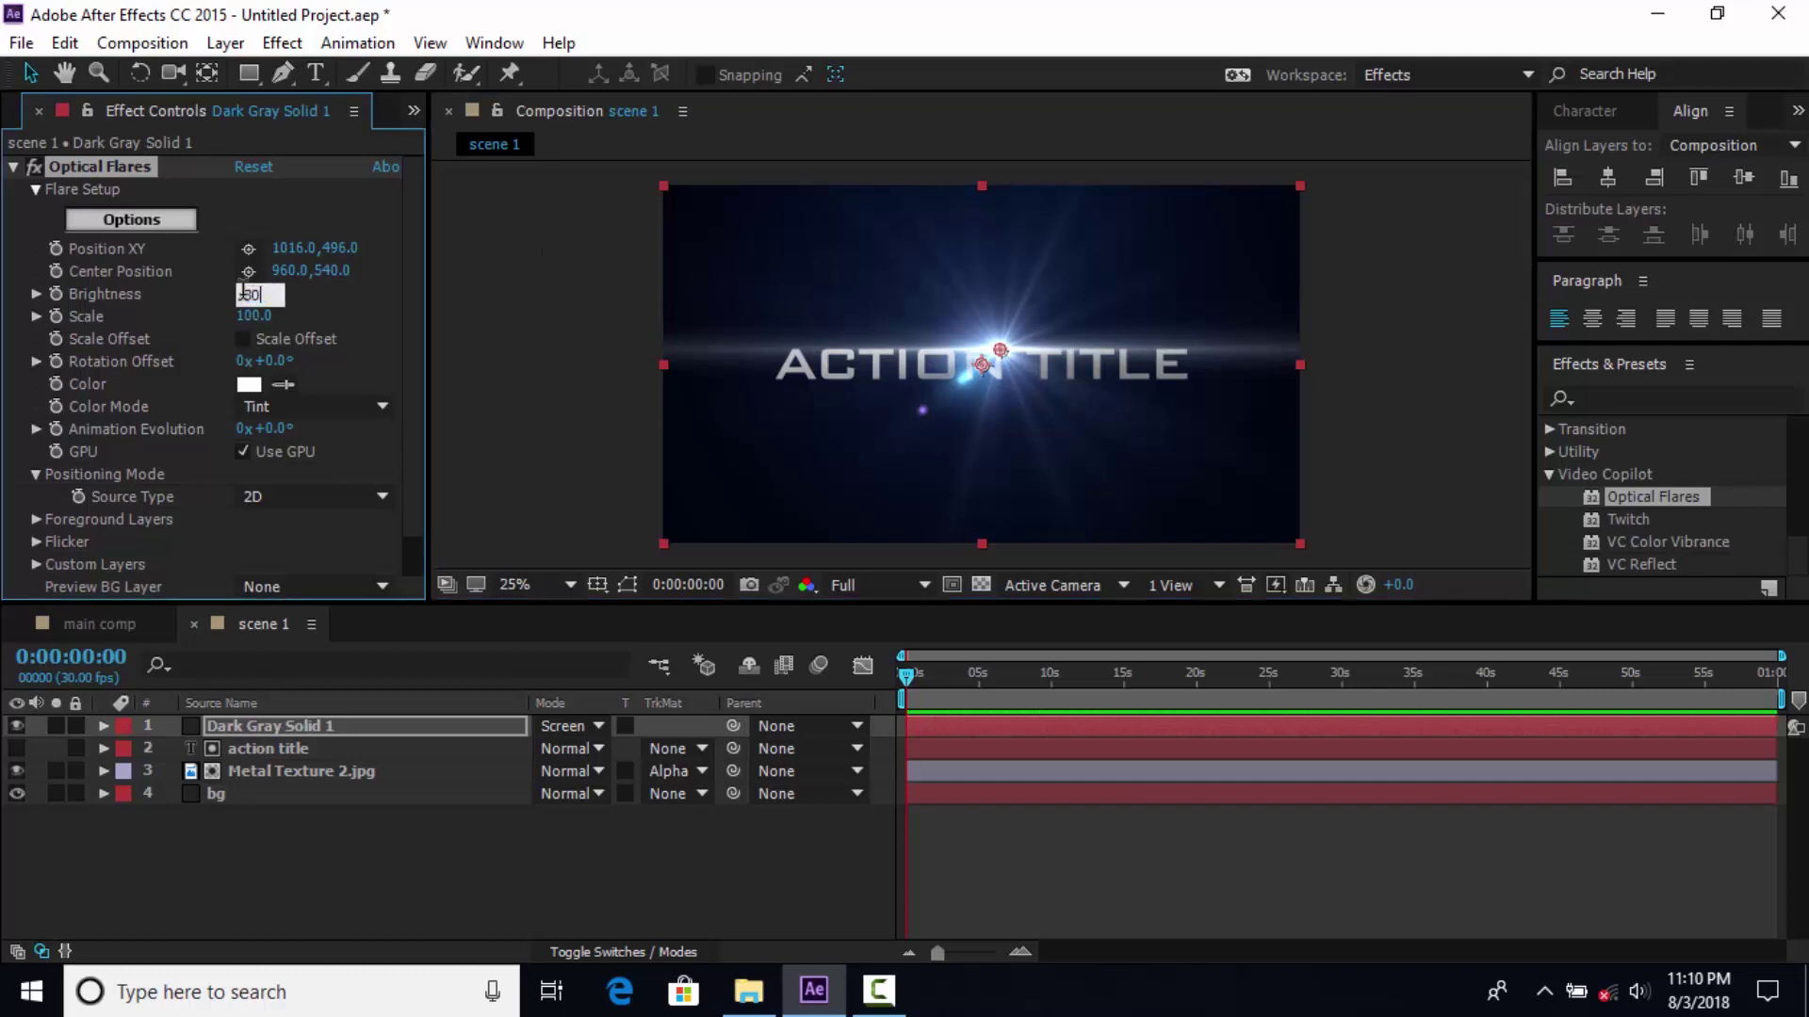
key(Return)
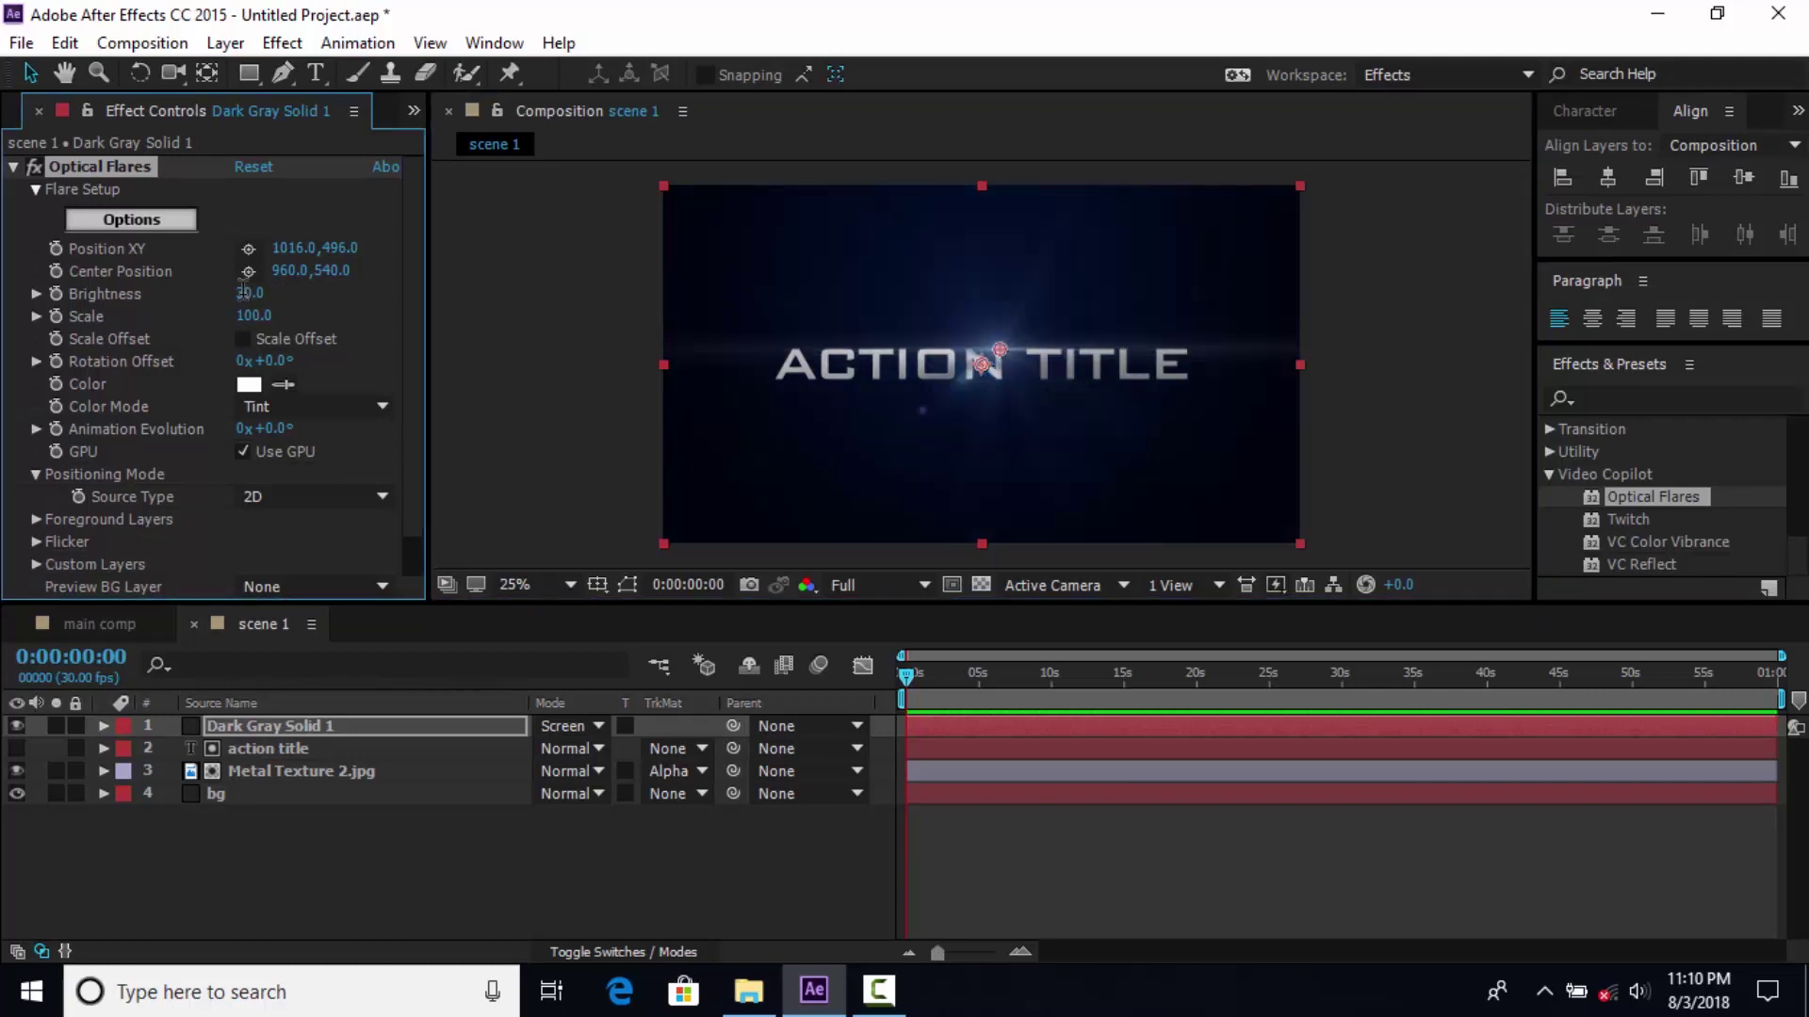
click(510, 407)
Set the optical flare's scale to 50
click(255, 317)
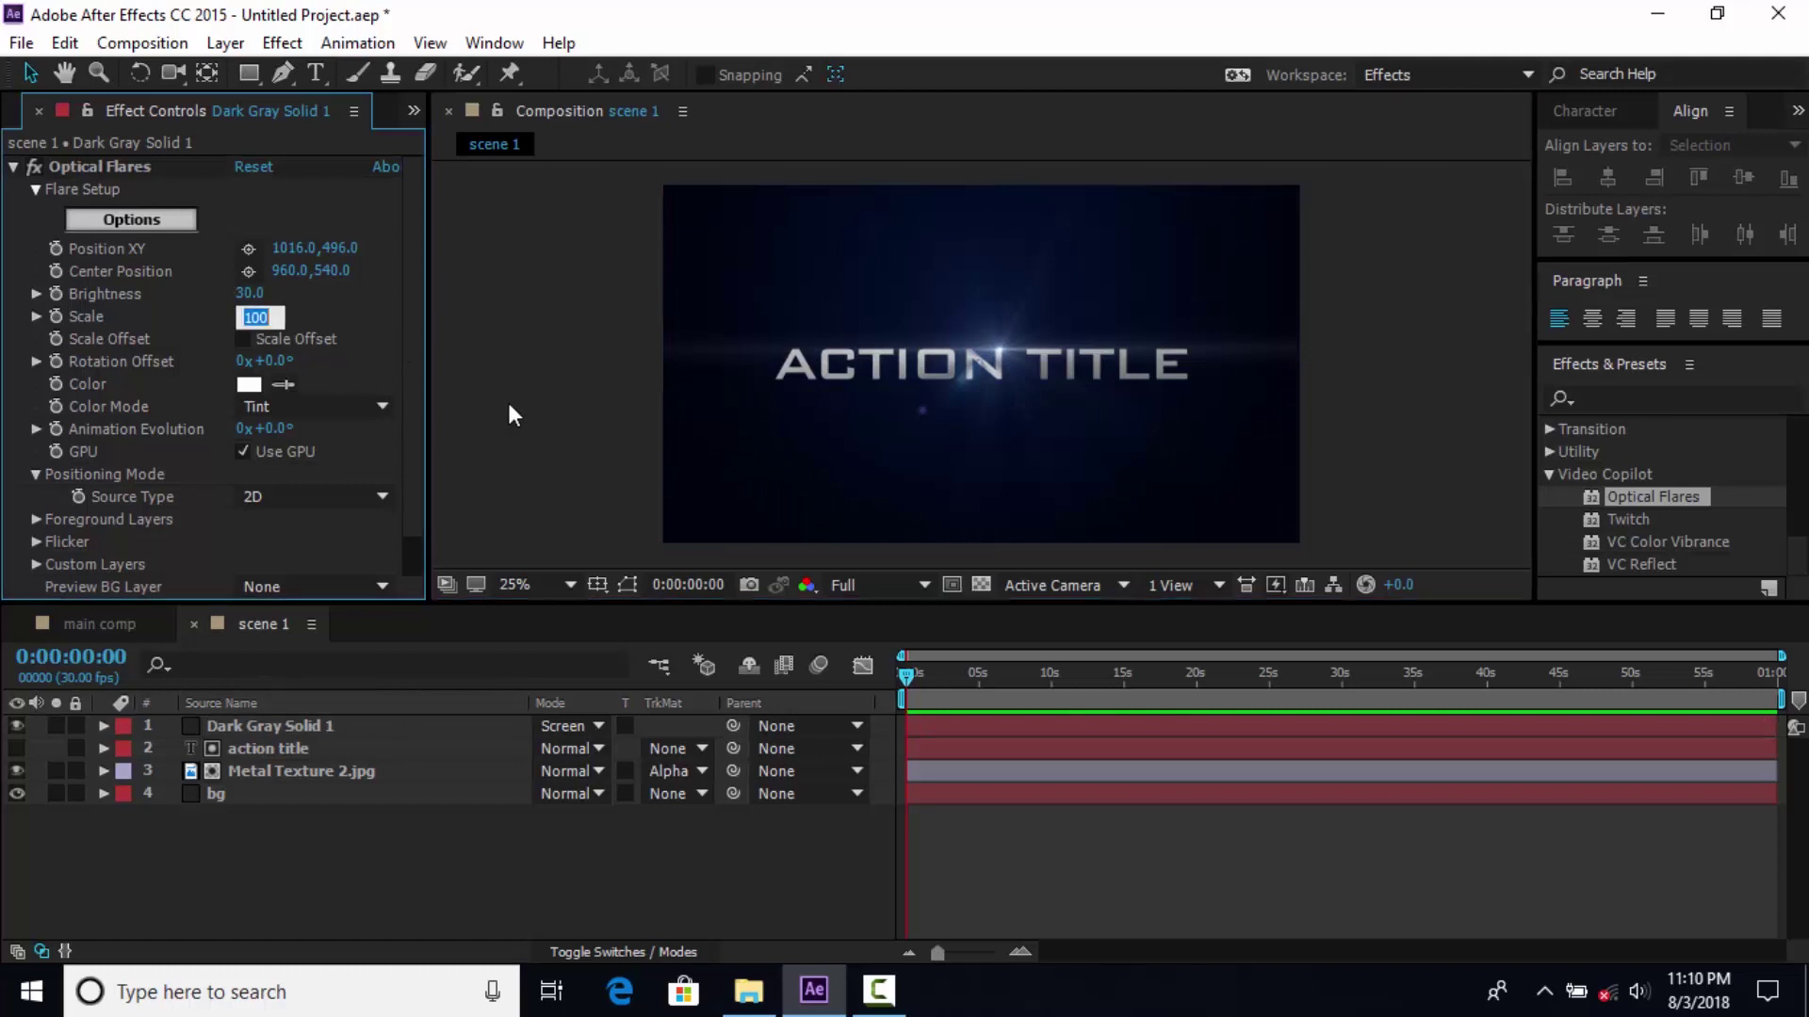
text(50)
key(Return)
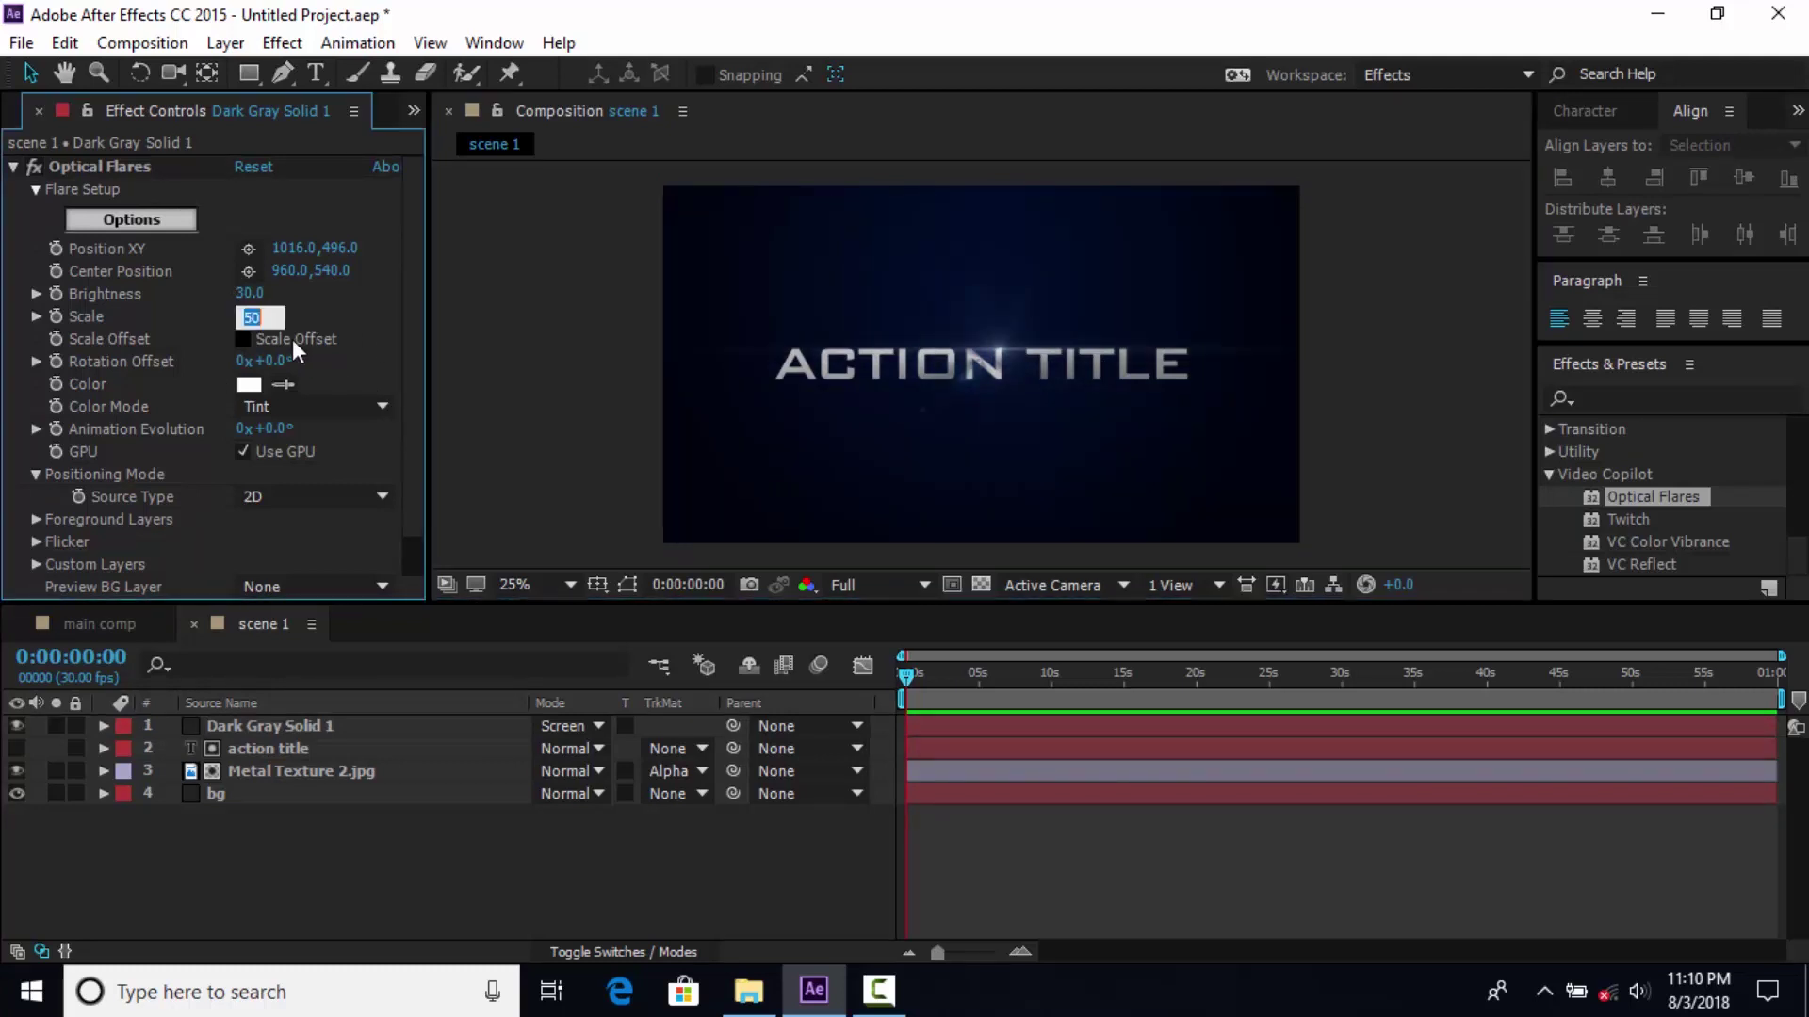
Set the optical flare's scale to 80 and deselect the solid layer
text(80)
key(Return)
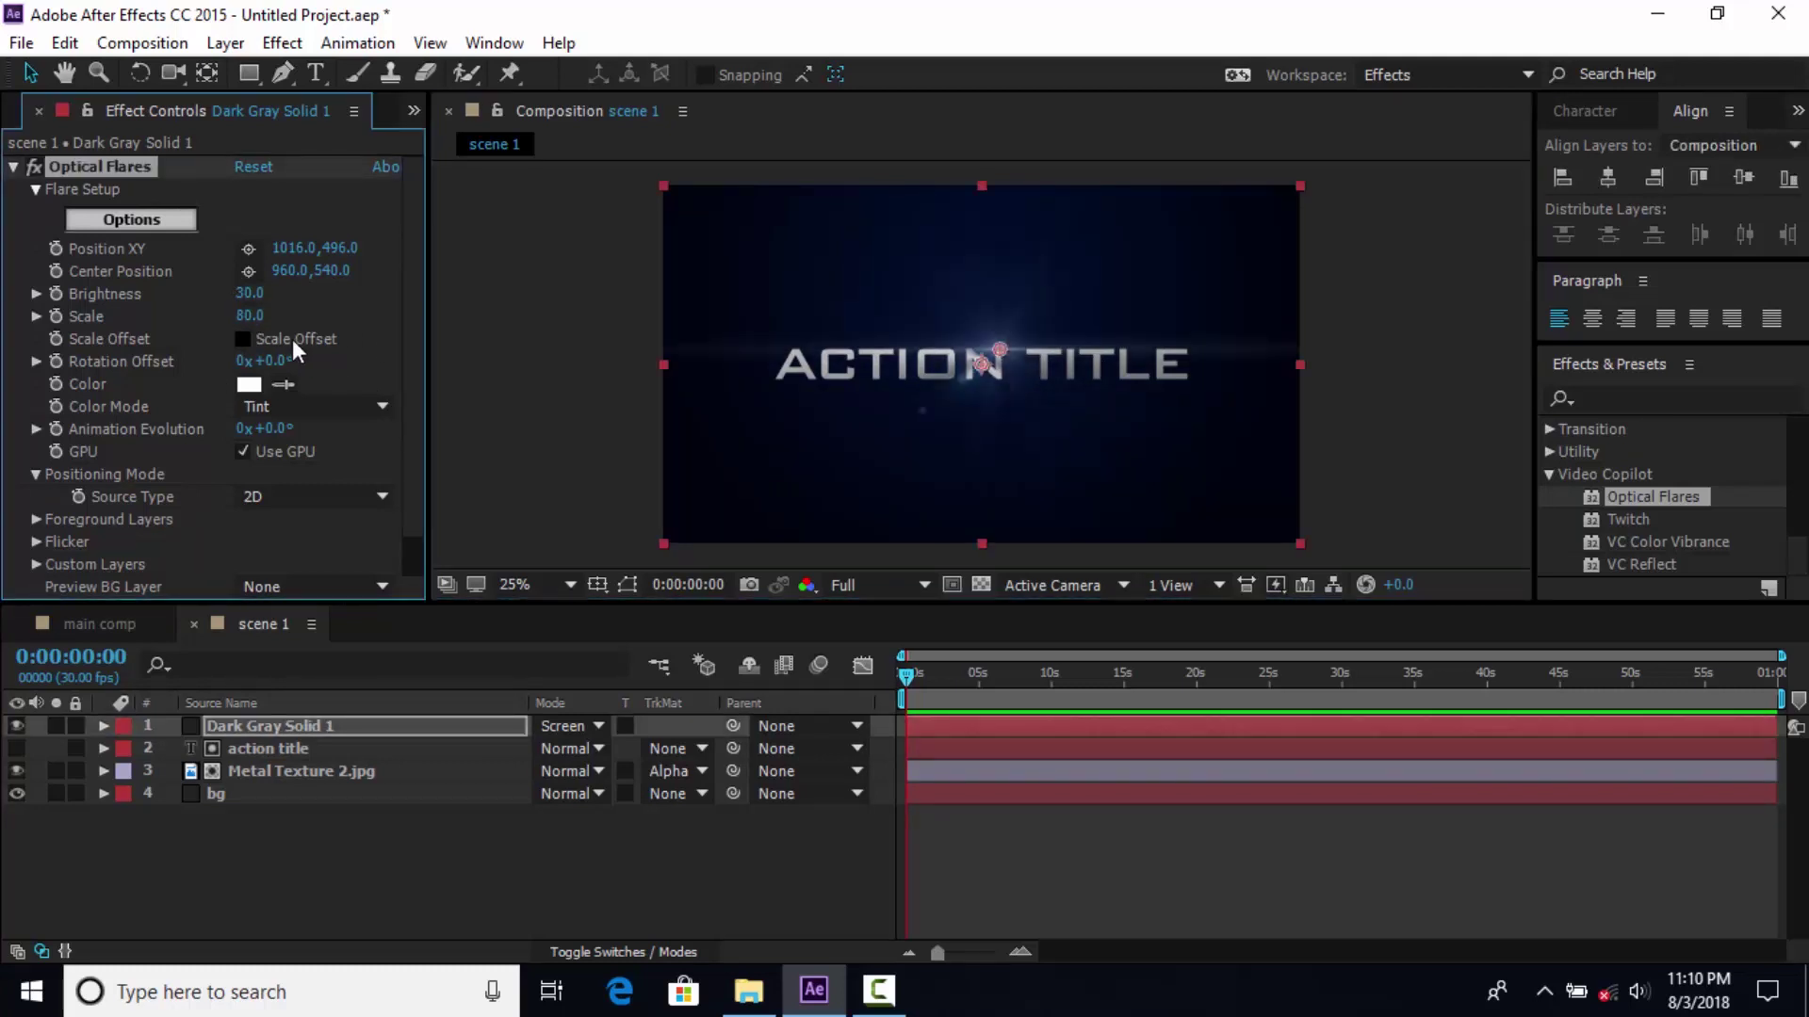
click(484, 379)
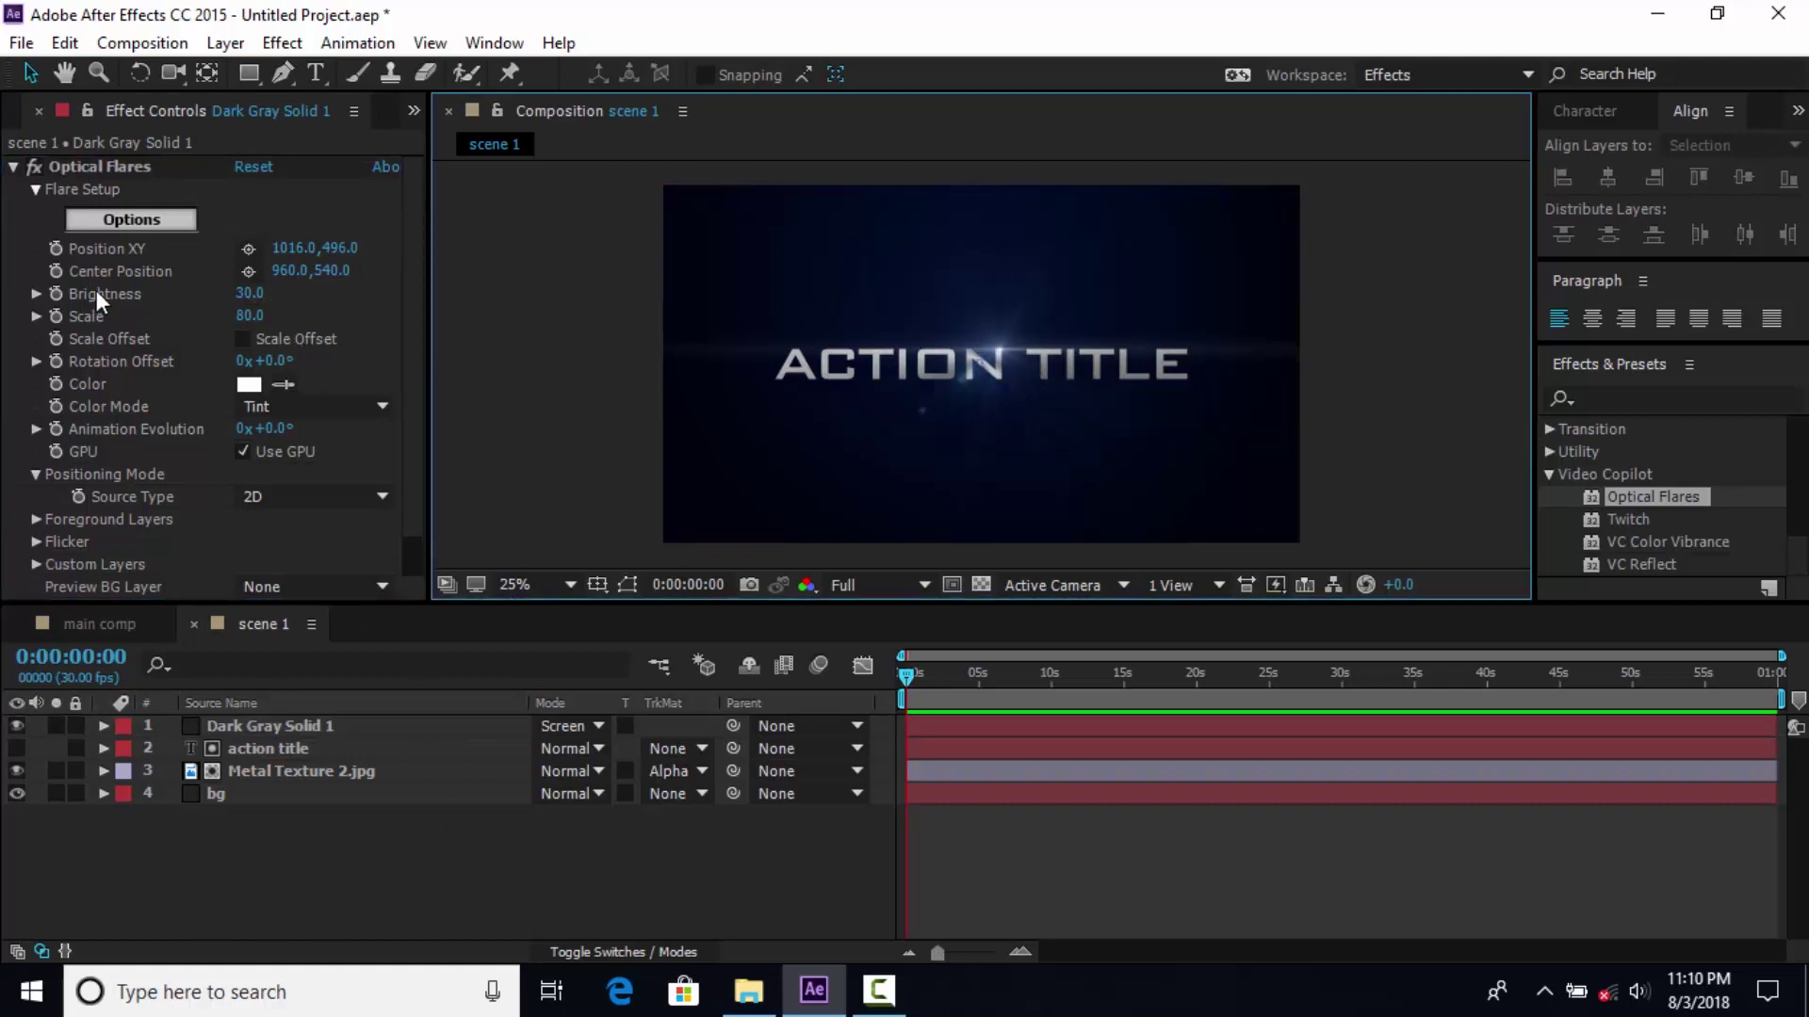
Add the expression wiggle(3,20) to the optical flare's Brightness and collapse the Dark Gray Solid 1 layer
alt+click(58, 292)
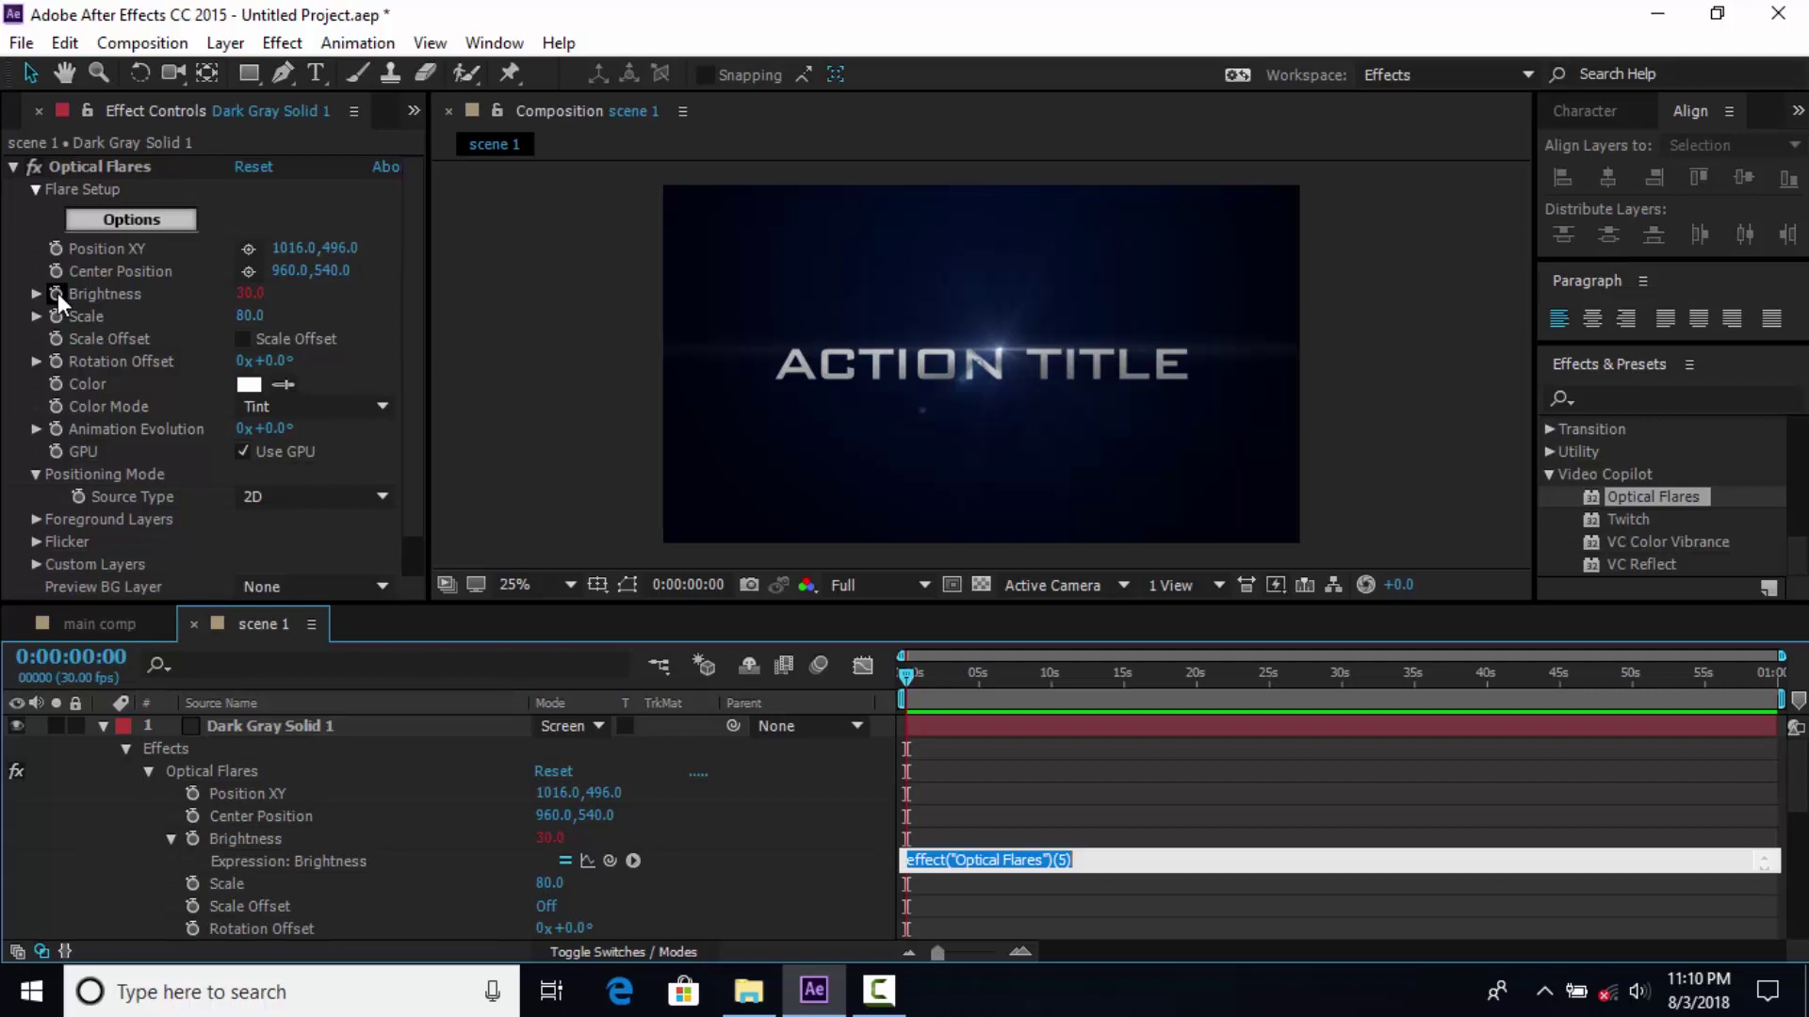
text(wigg)
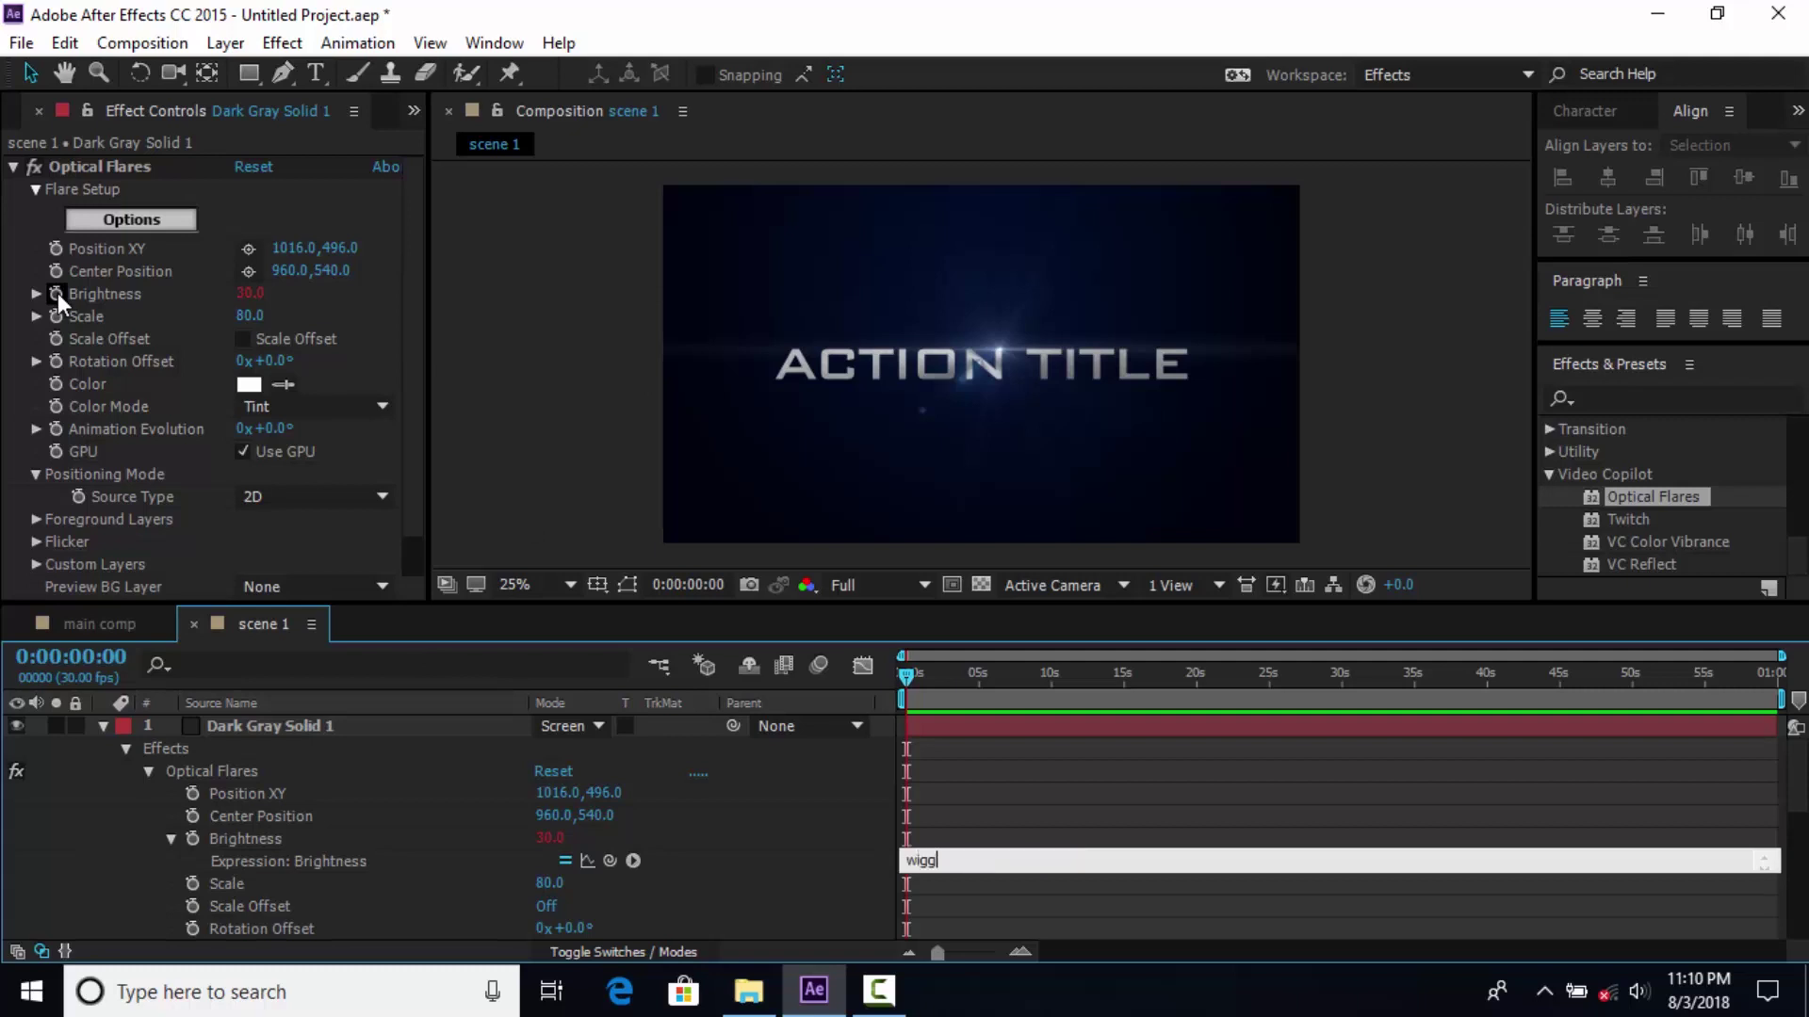
text(le(3,20)
click(520, 441)
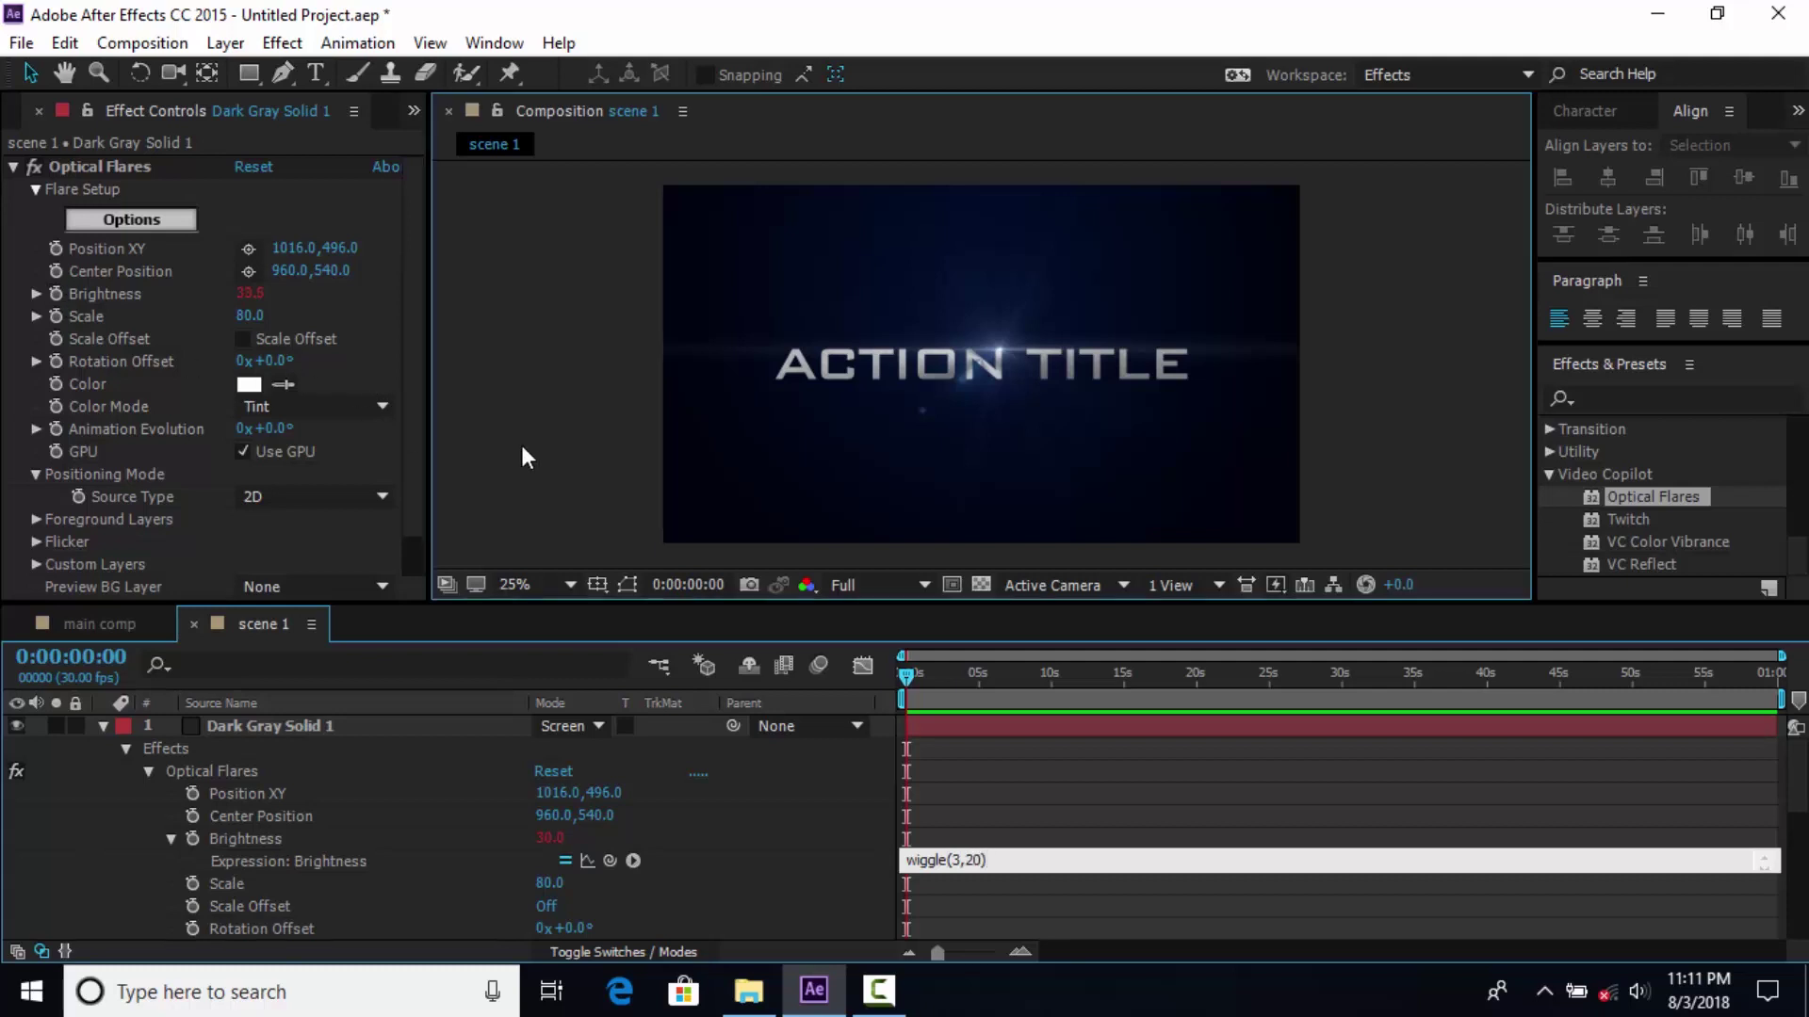
click(100, 723)
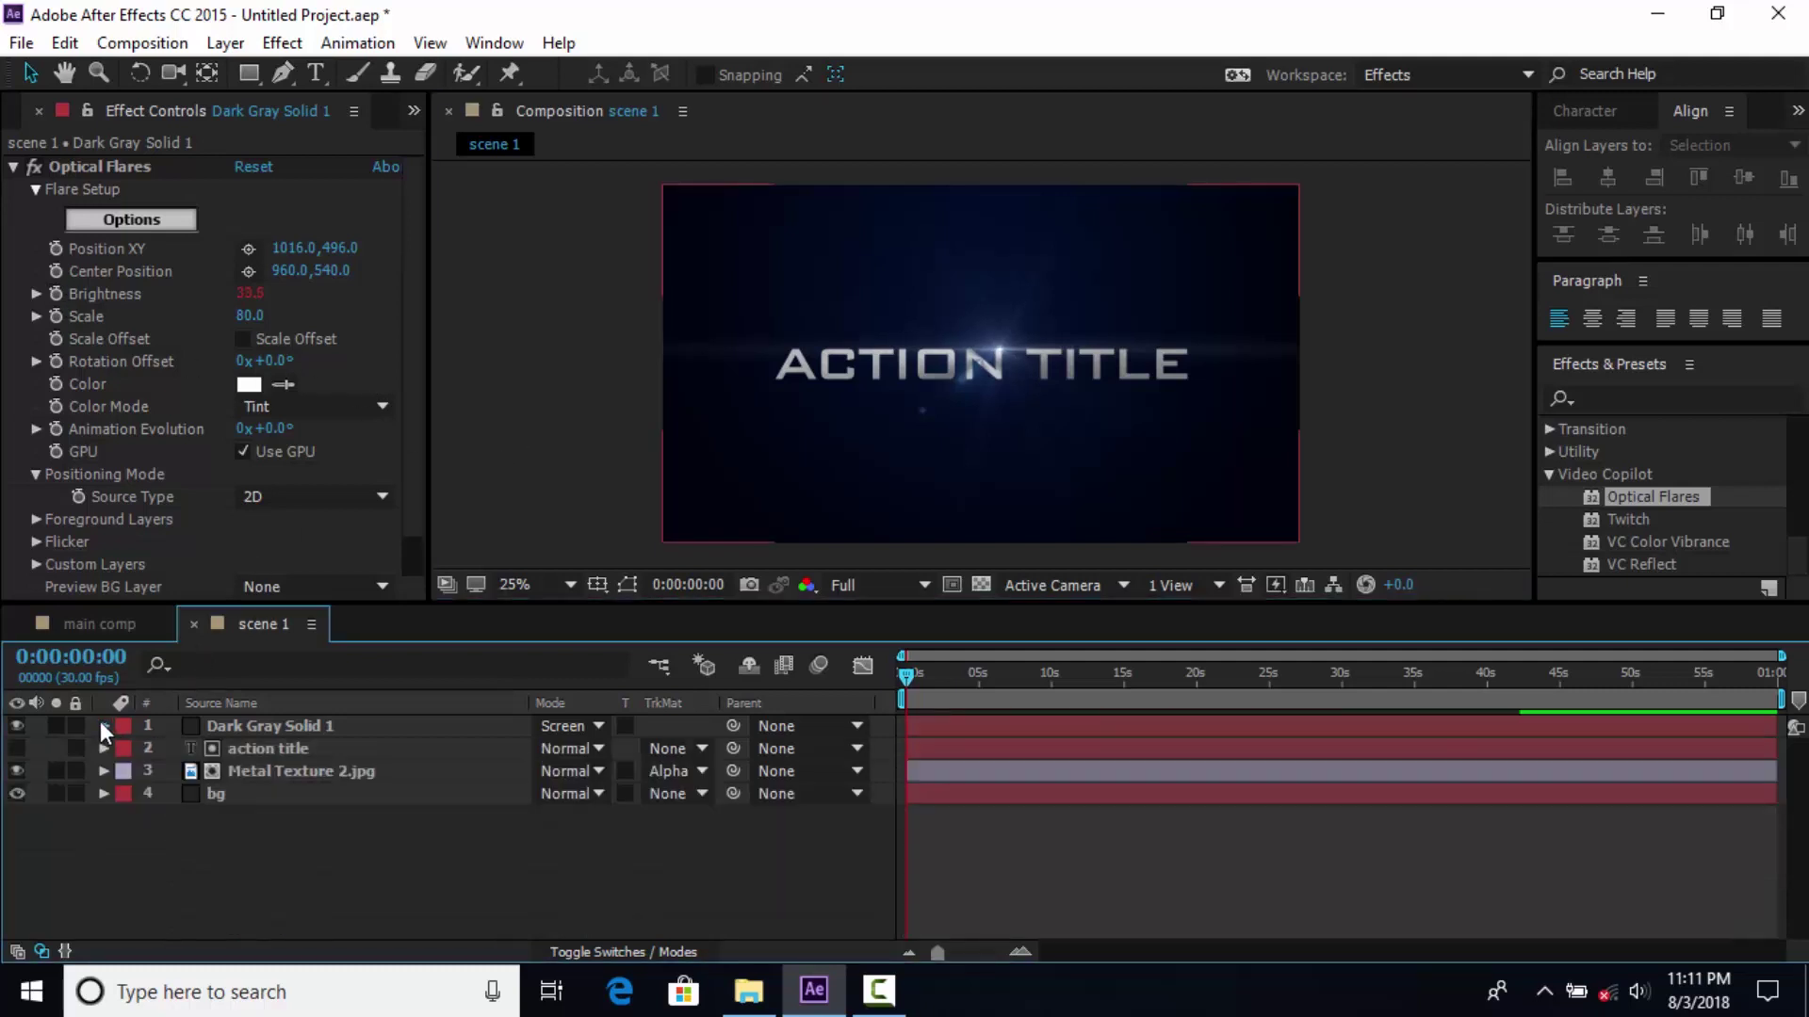
Add Particle.mov to scene 1 between the metal texture and bg layers, and set its blending mode to Screen
click(13, 111)
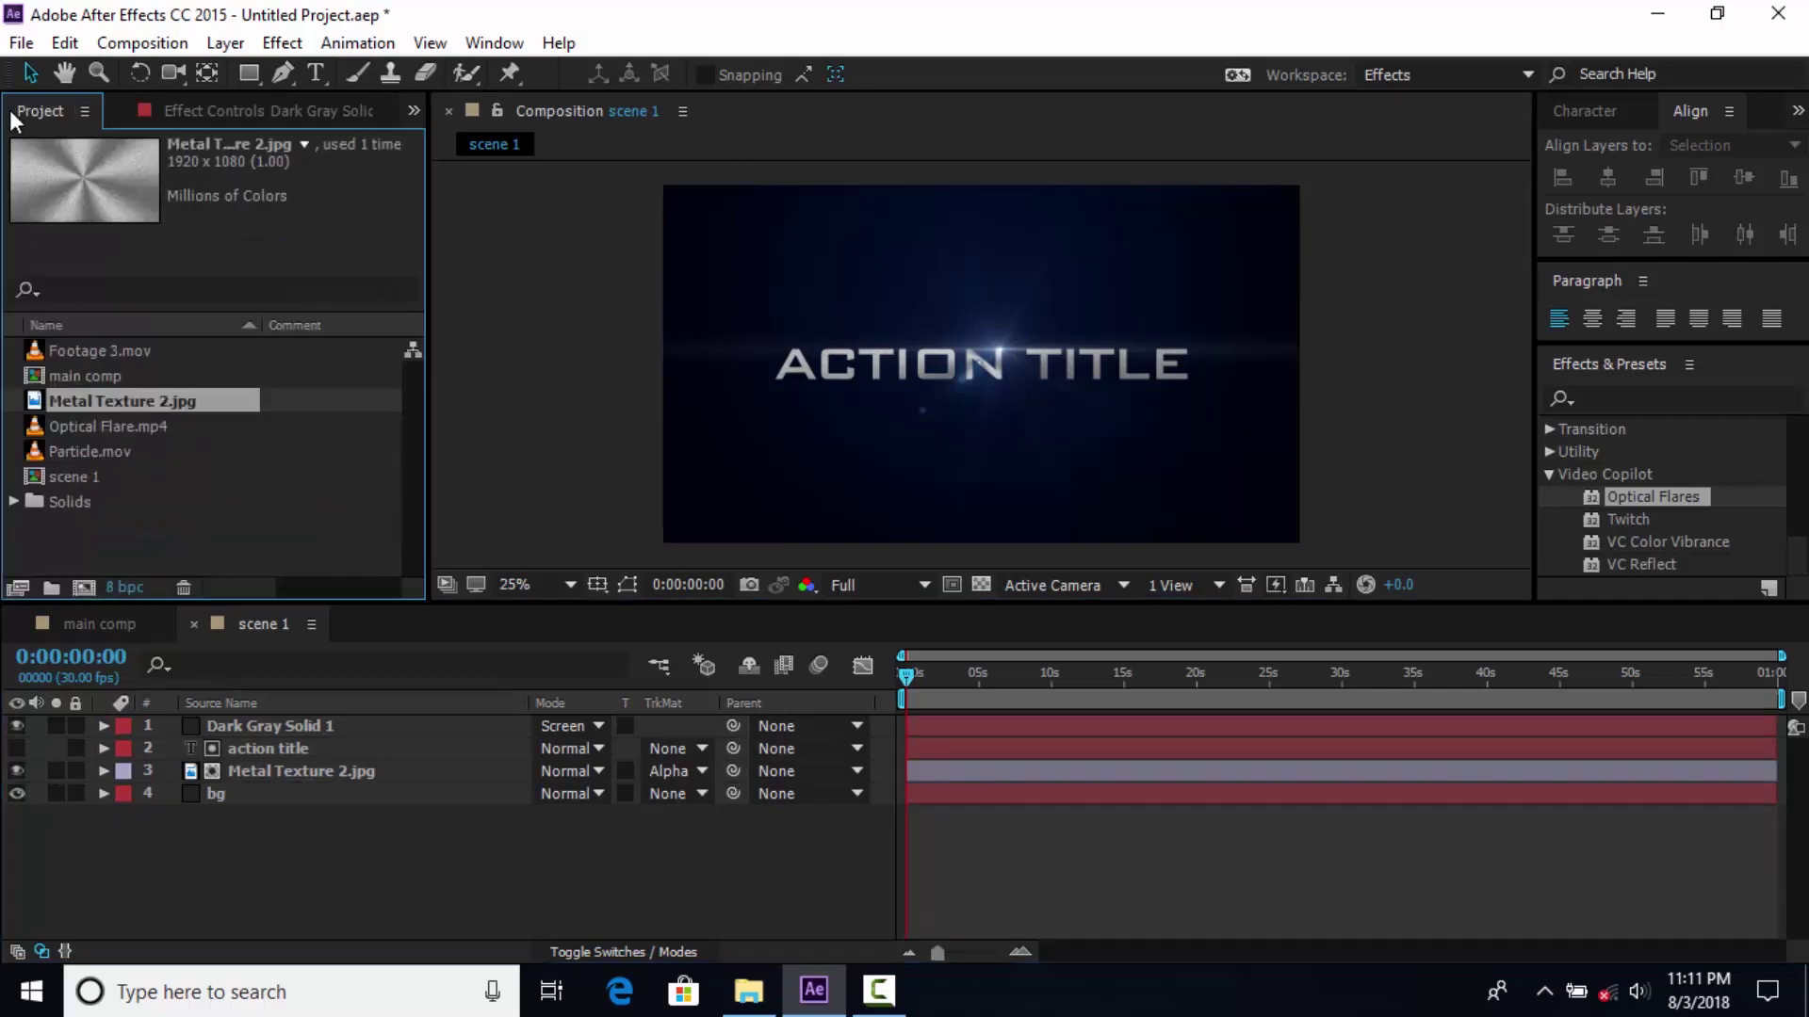
click(276, 547)
click(57, 453)
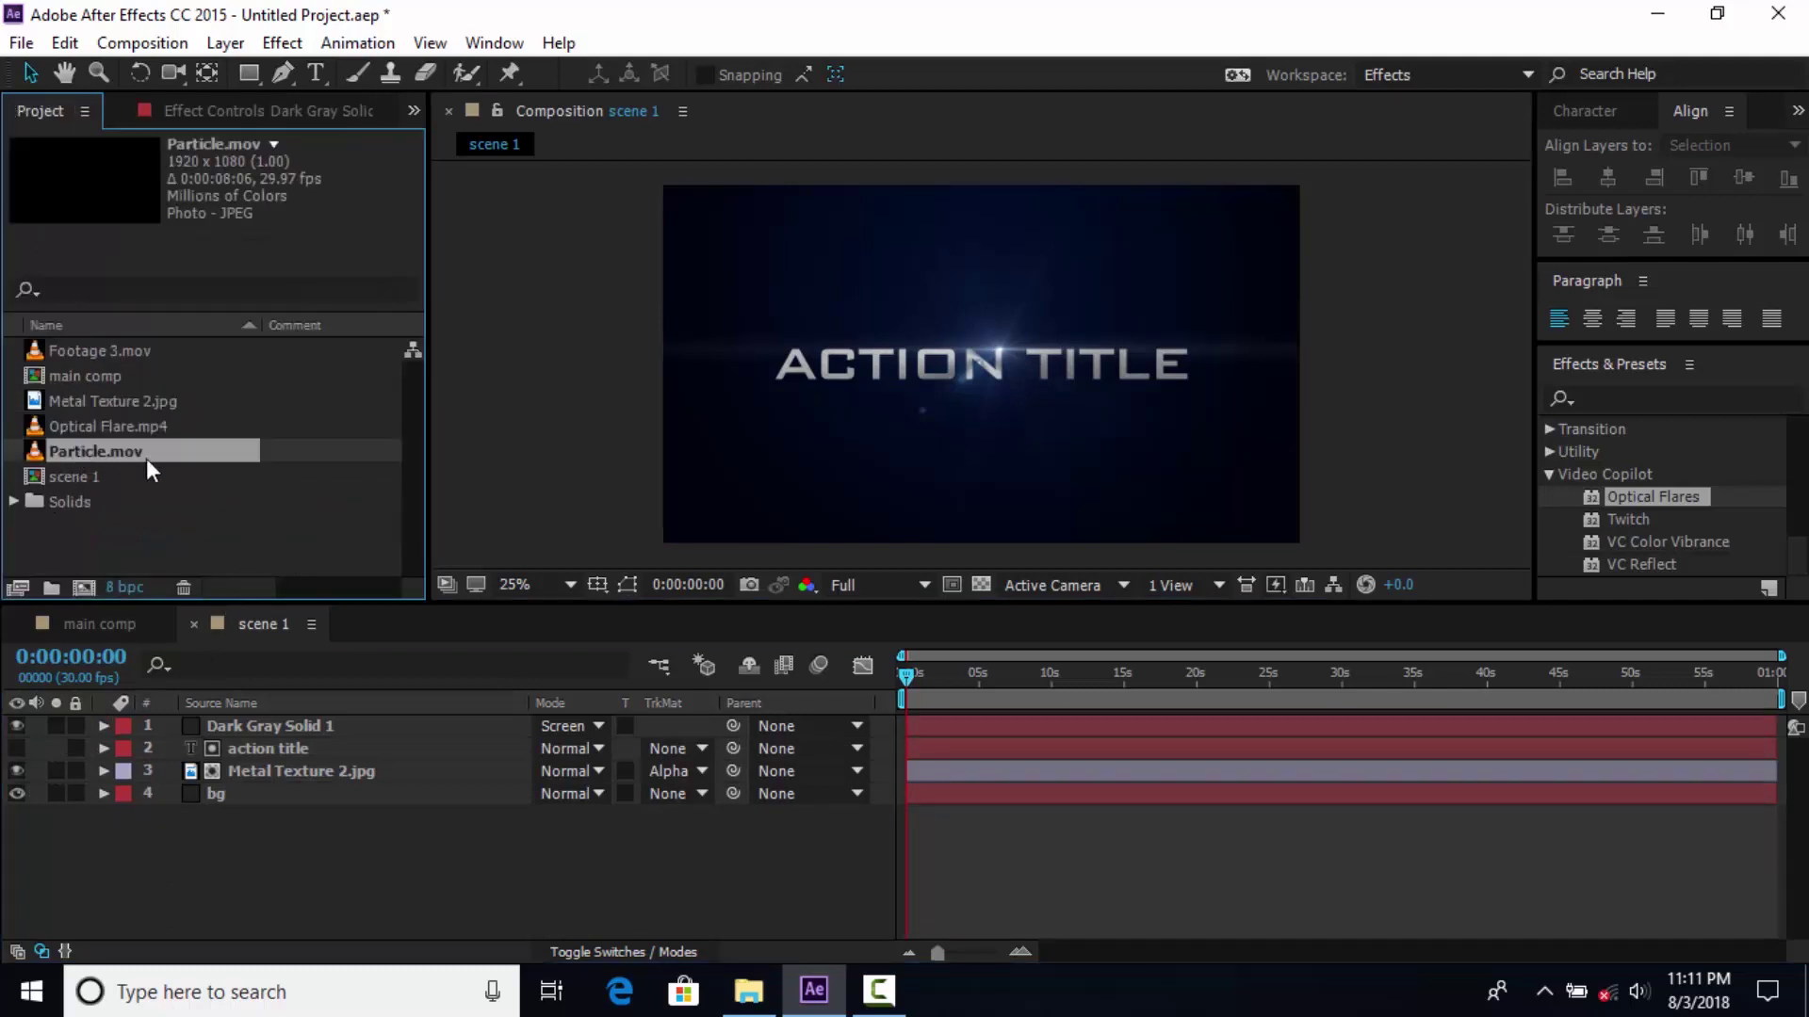
drag(74, 452, 263, 786)
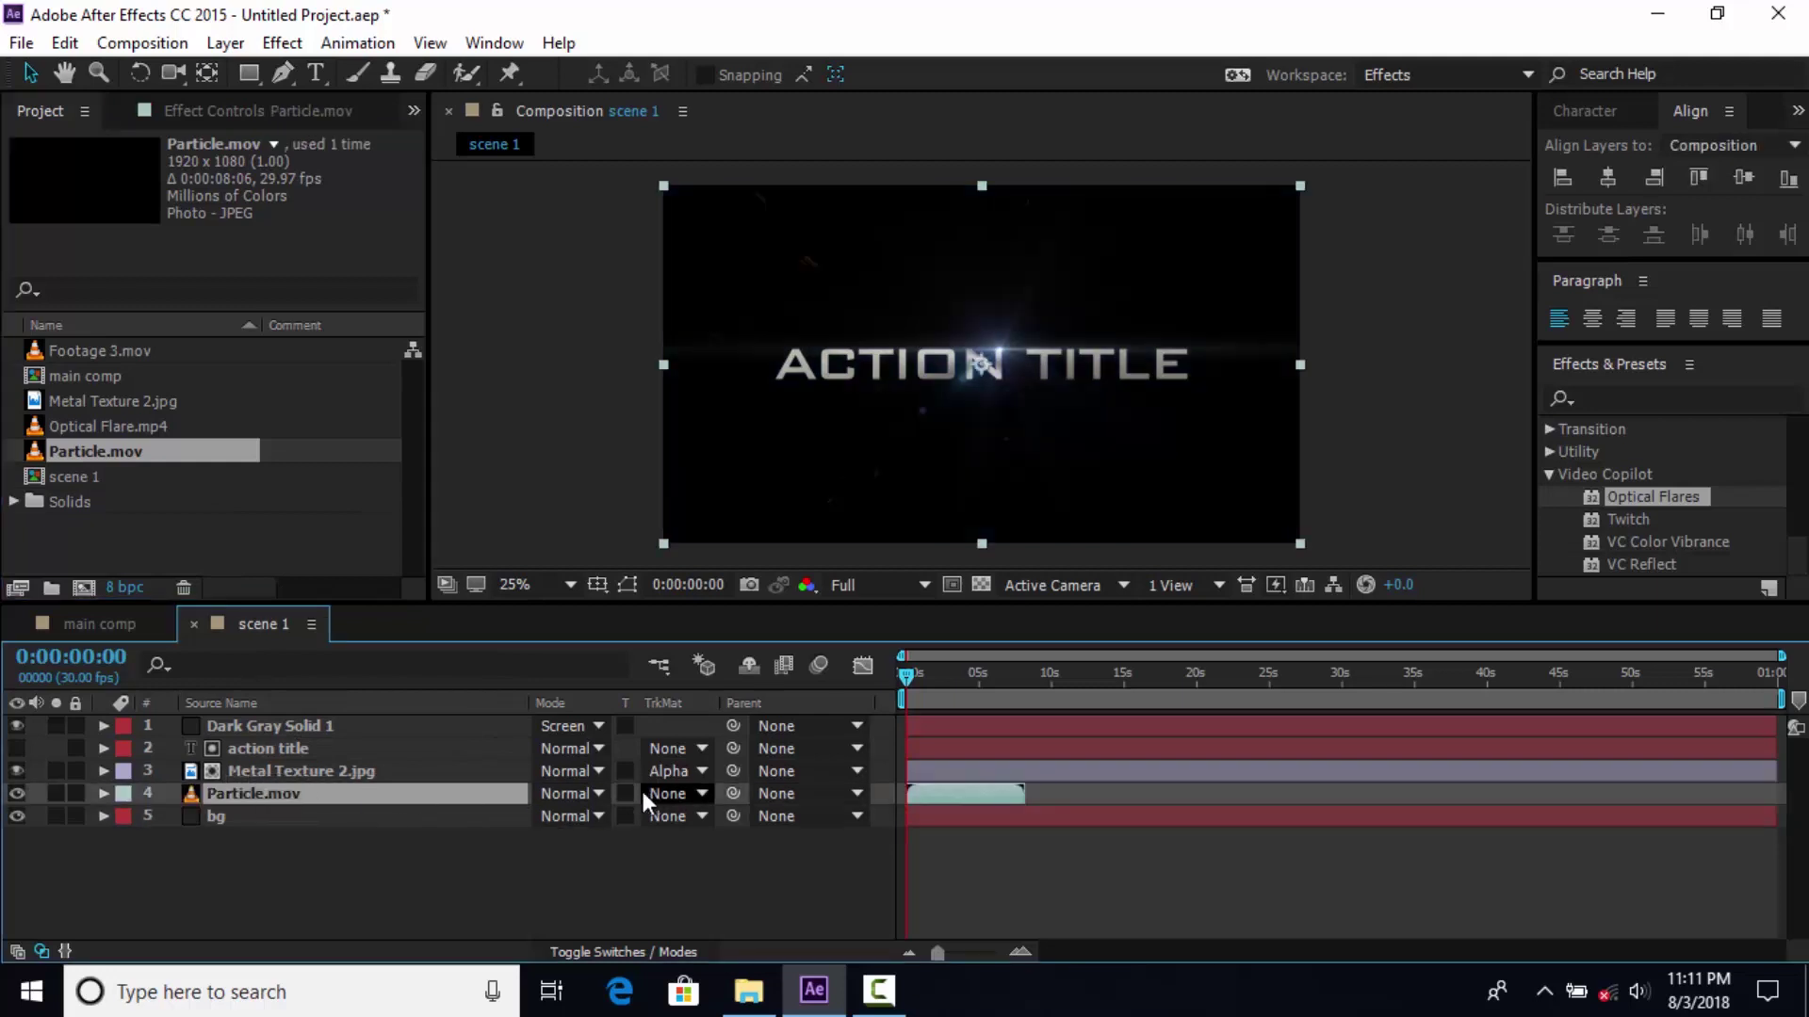
click(584, 793)
click(660, 433)
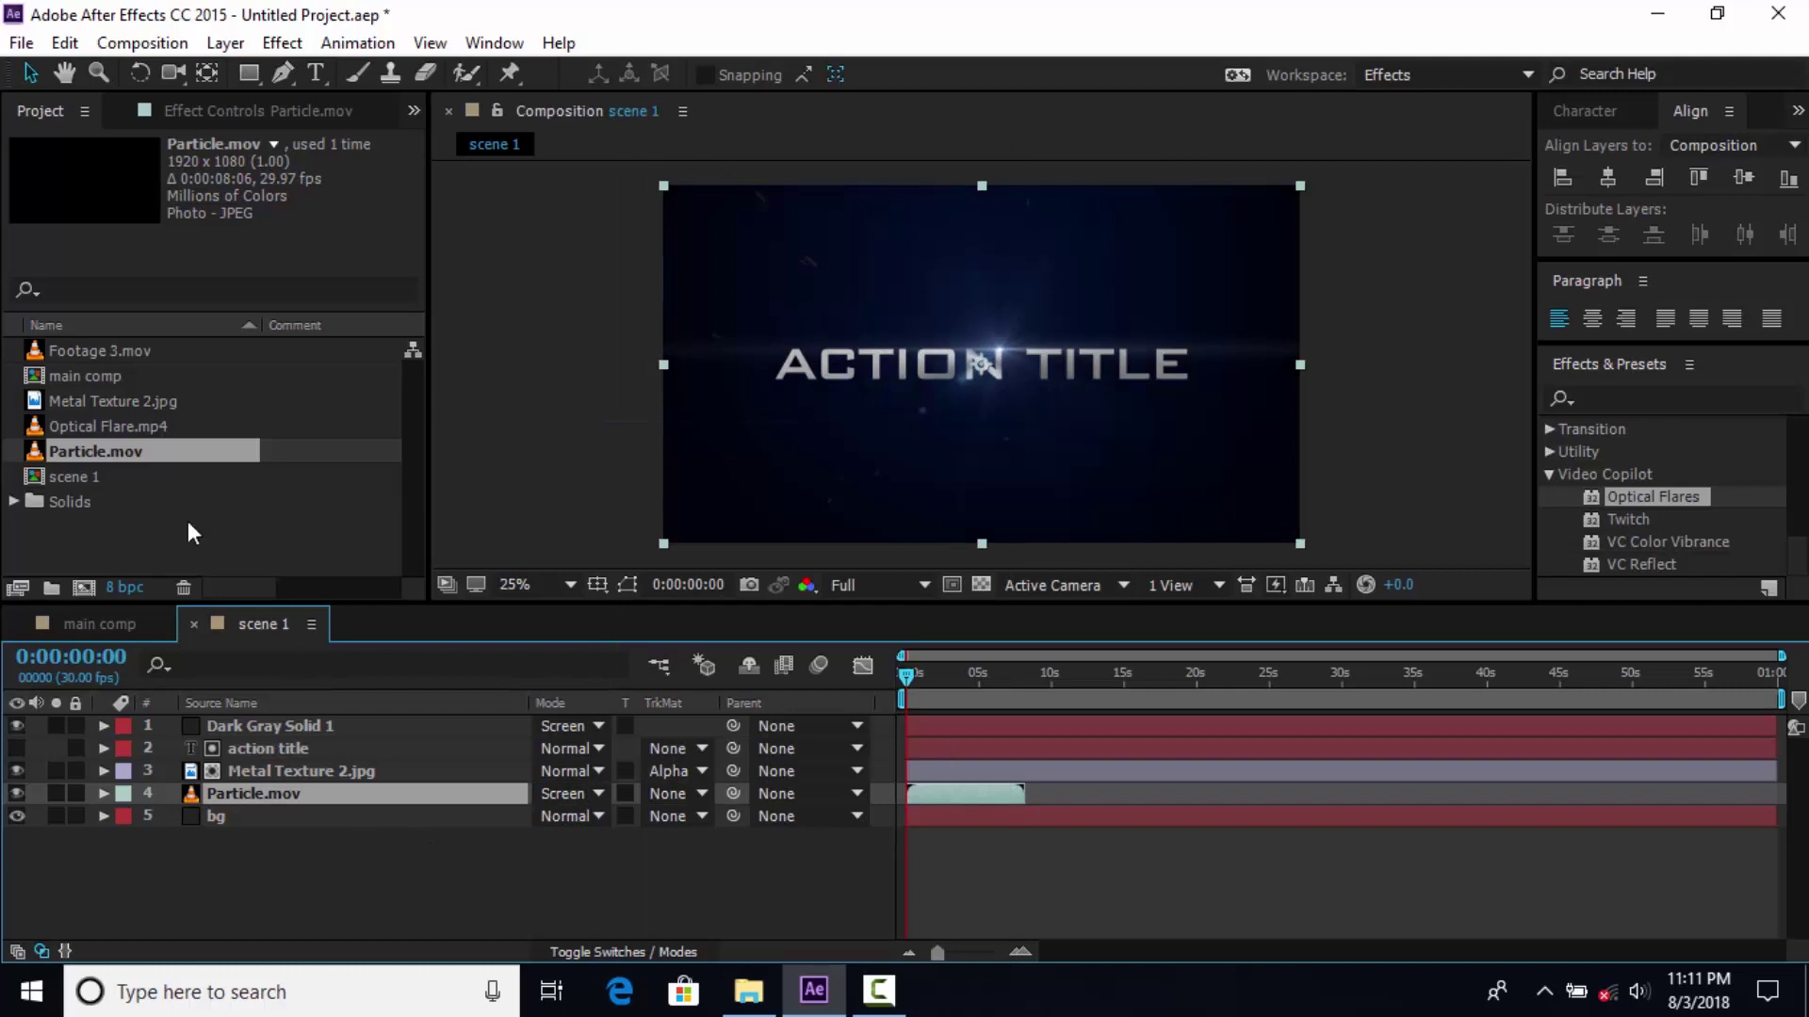
Add Optical Flare.mp4 directly above the Particle.mov layer and set its blending mode to Screen
drag(106, 422, 245, 788)
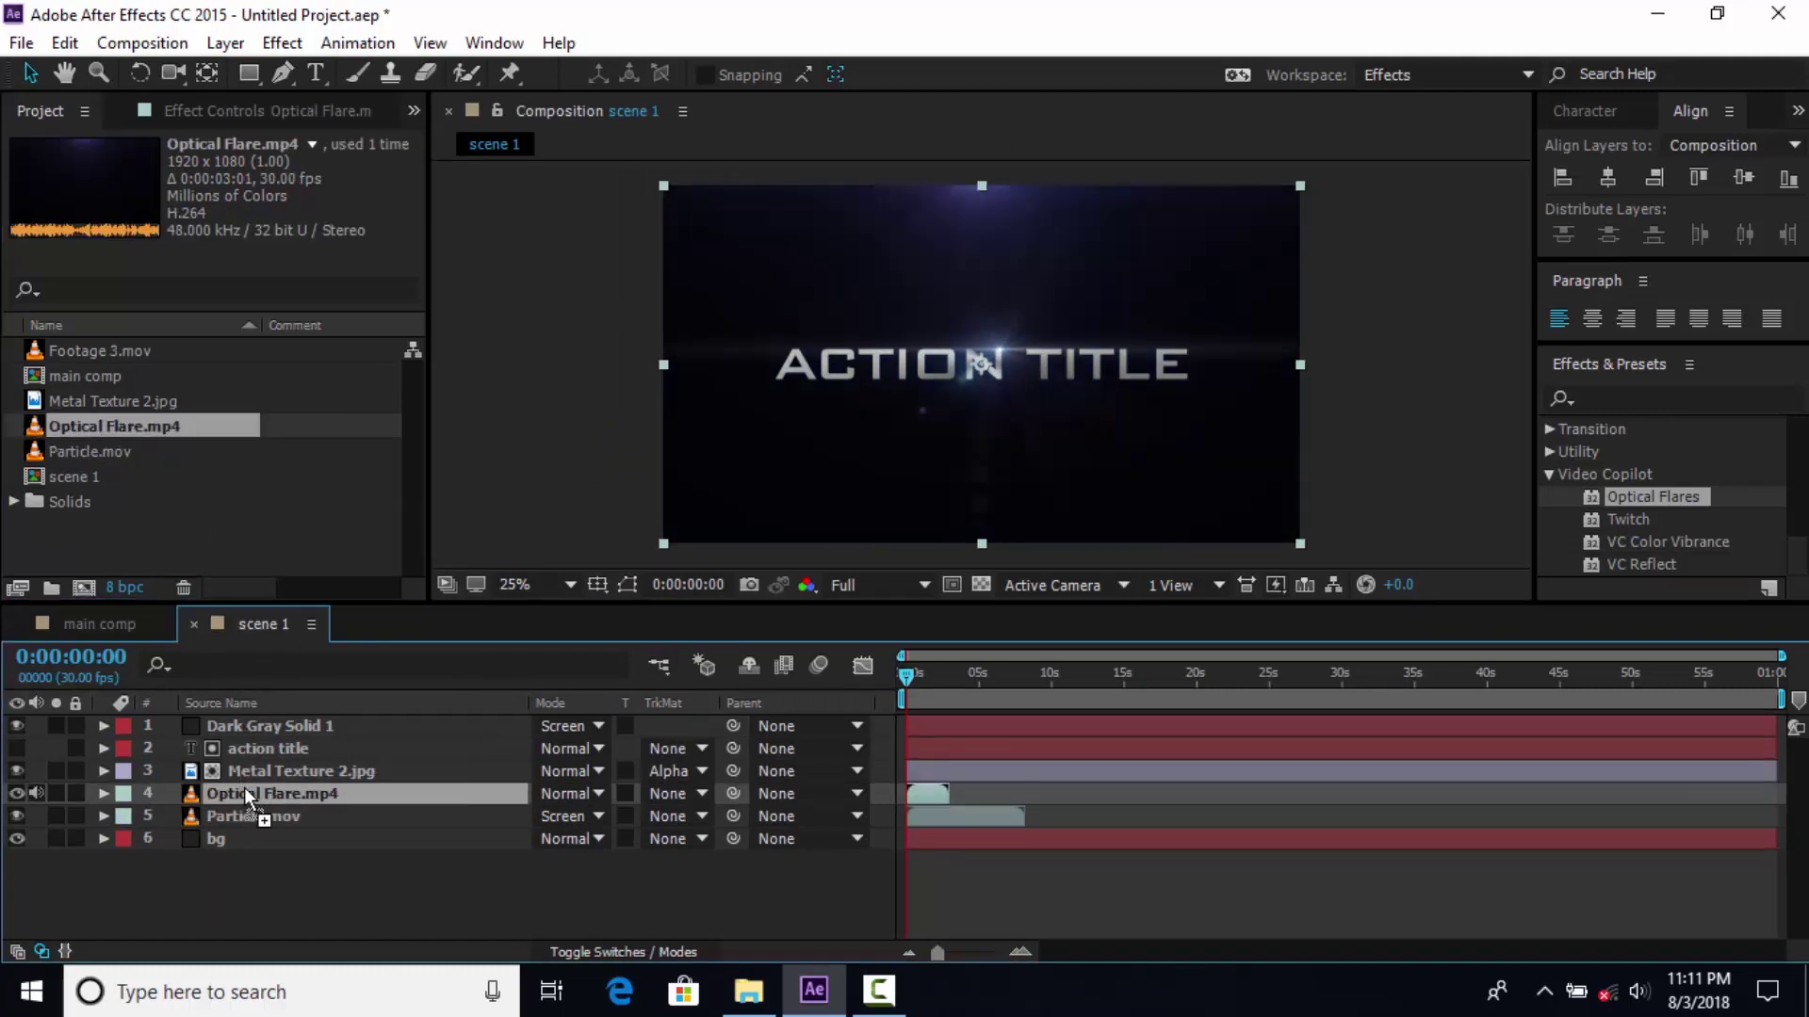
click(551, 794)
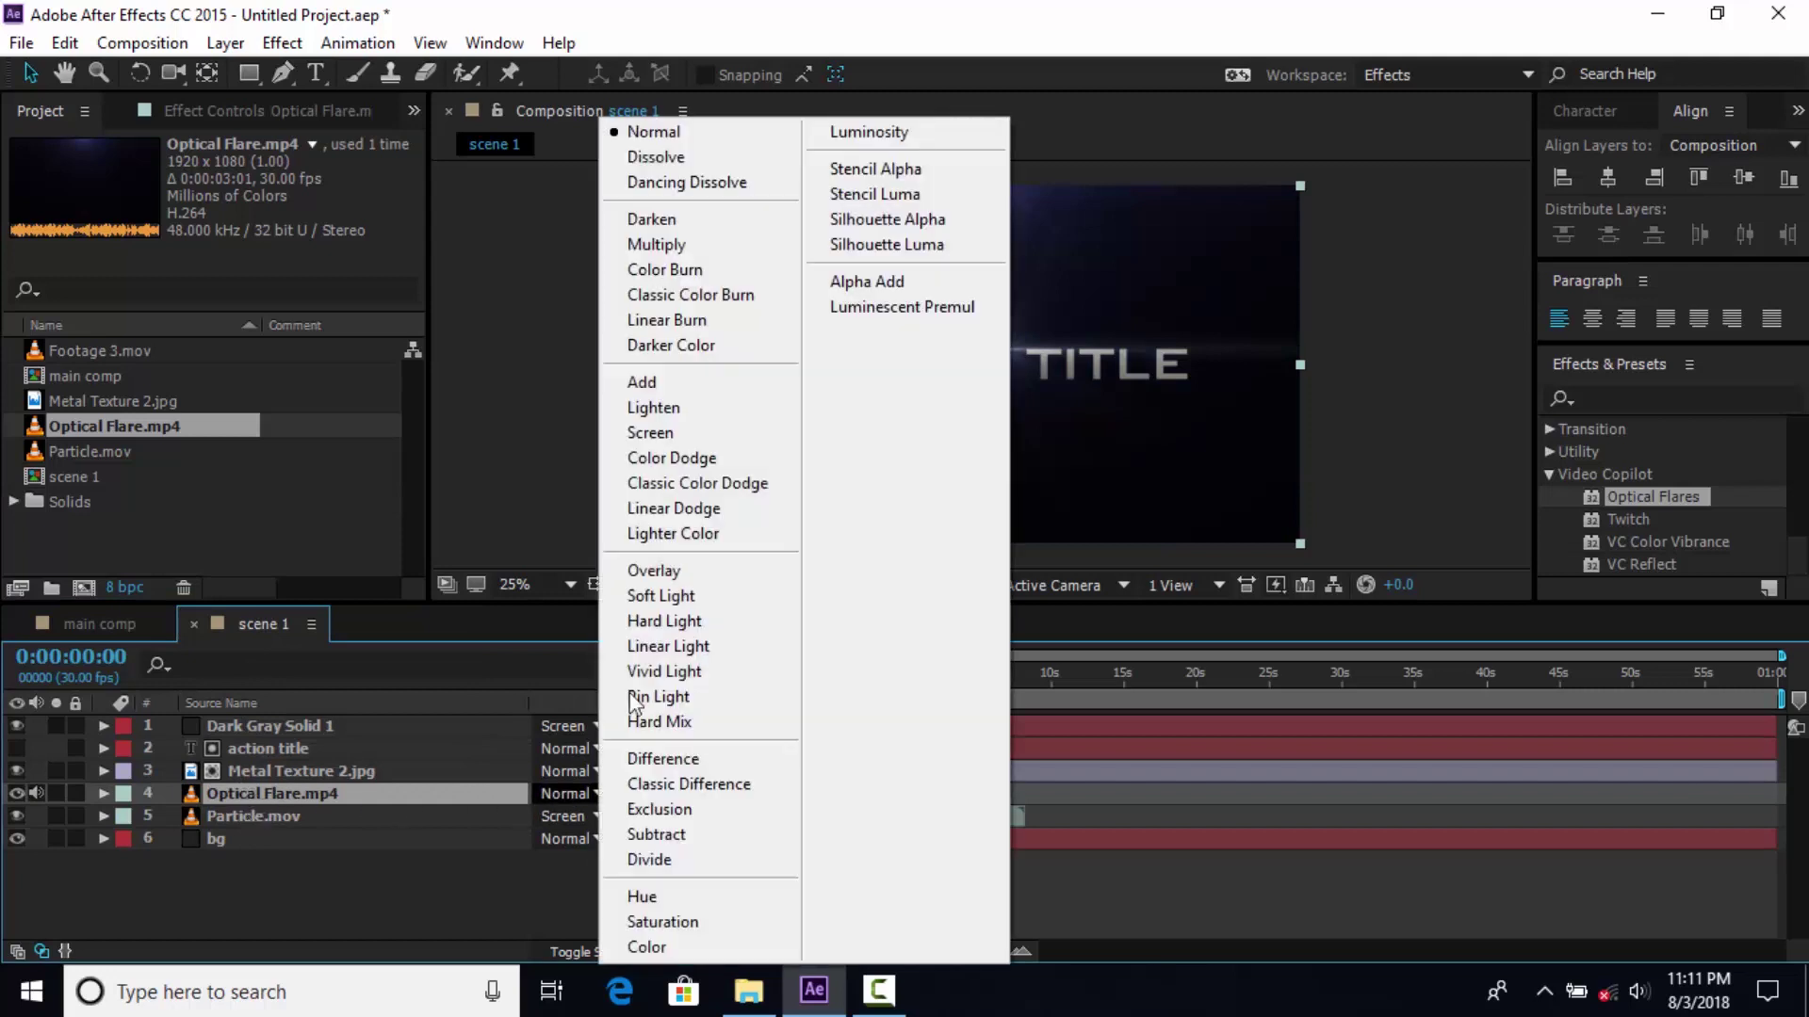
click(657, 433)
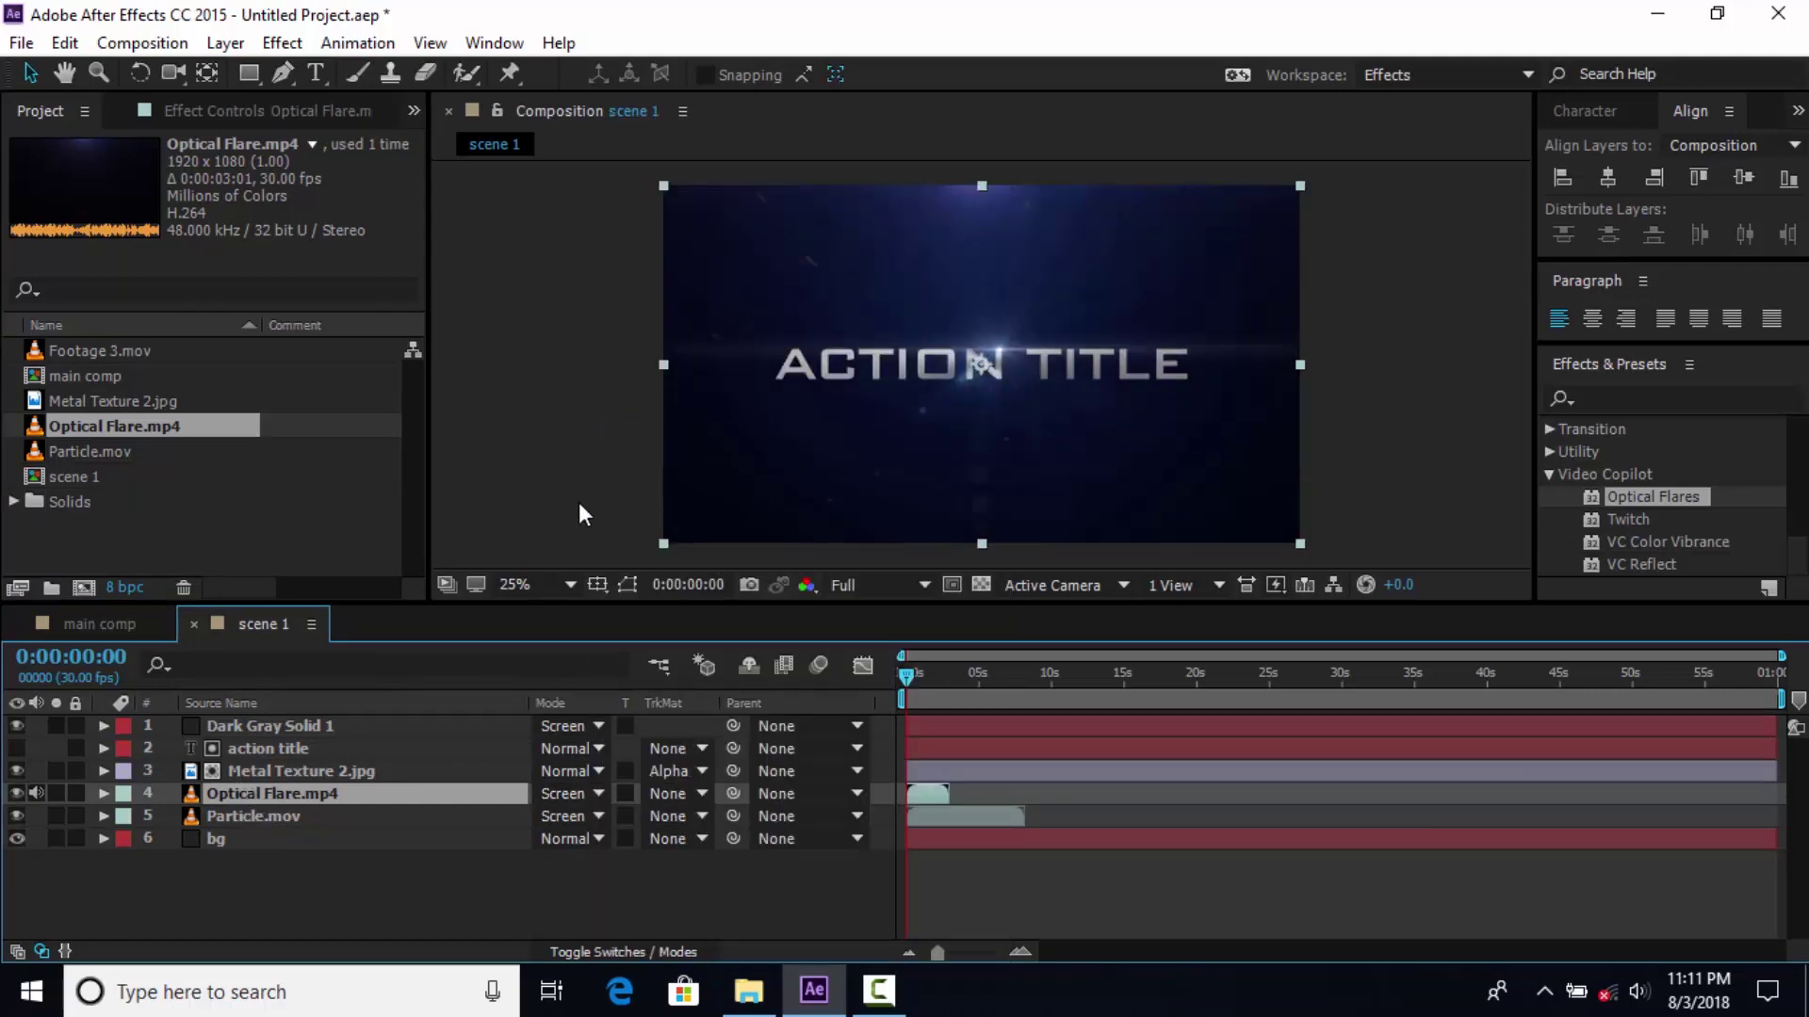
Set the Optical Flare.mp4 layer's opacity to 50% and collapse its opacity property
key(t)
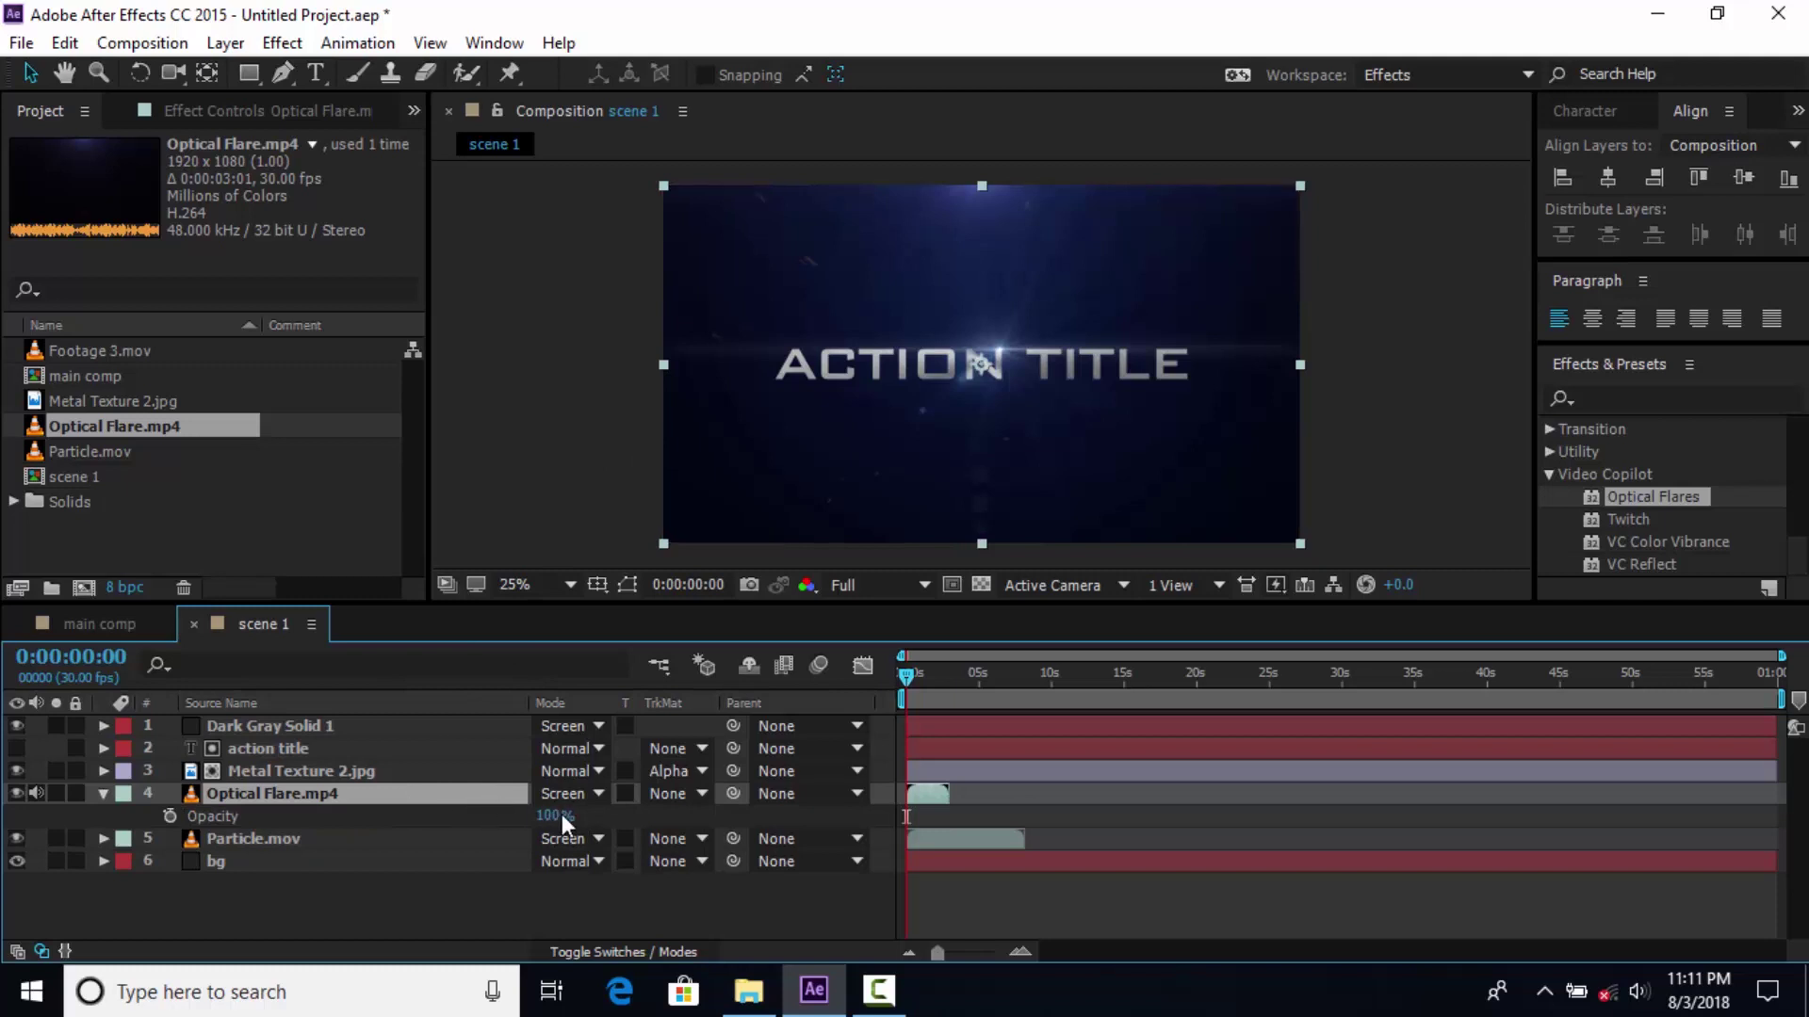
drag(556, 816, 517, 819)
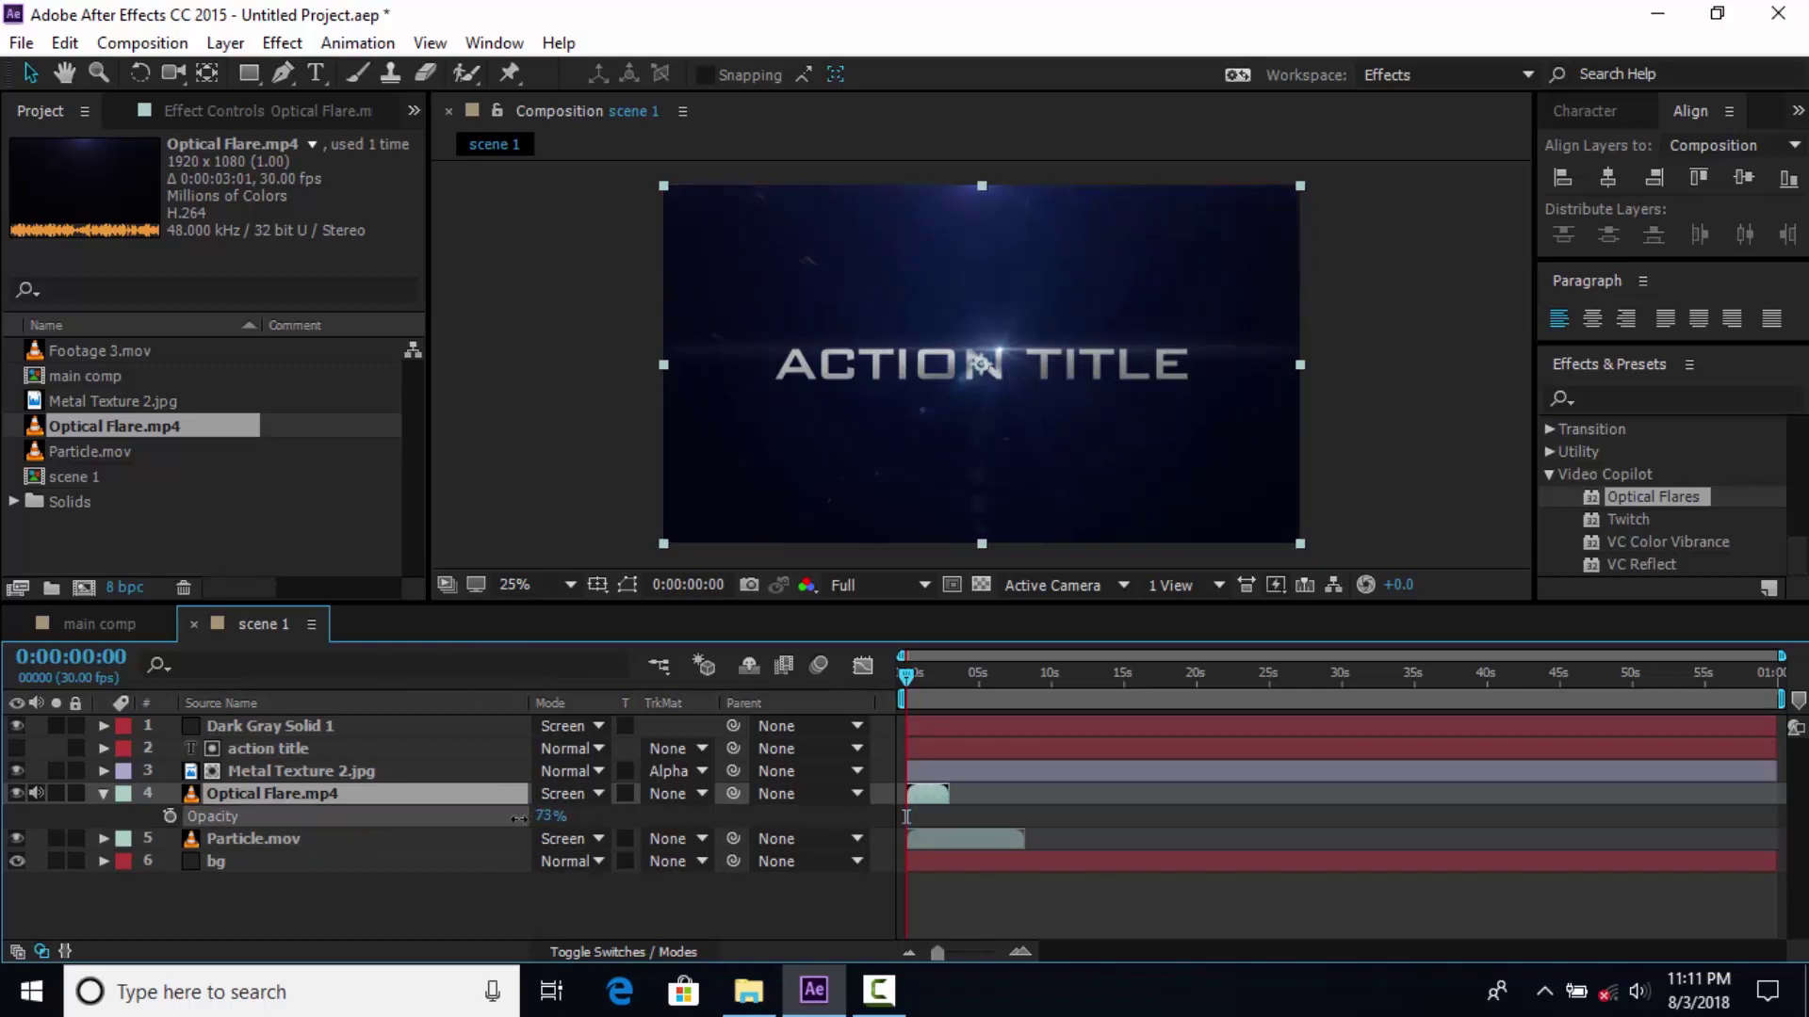
click(549, 816)
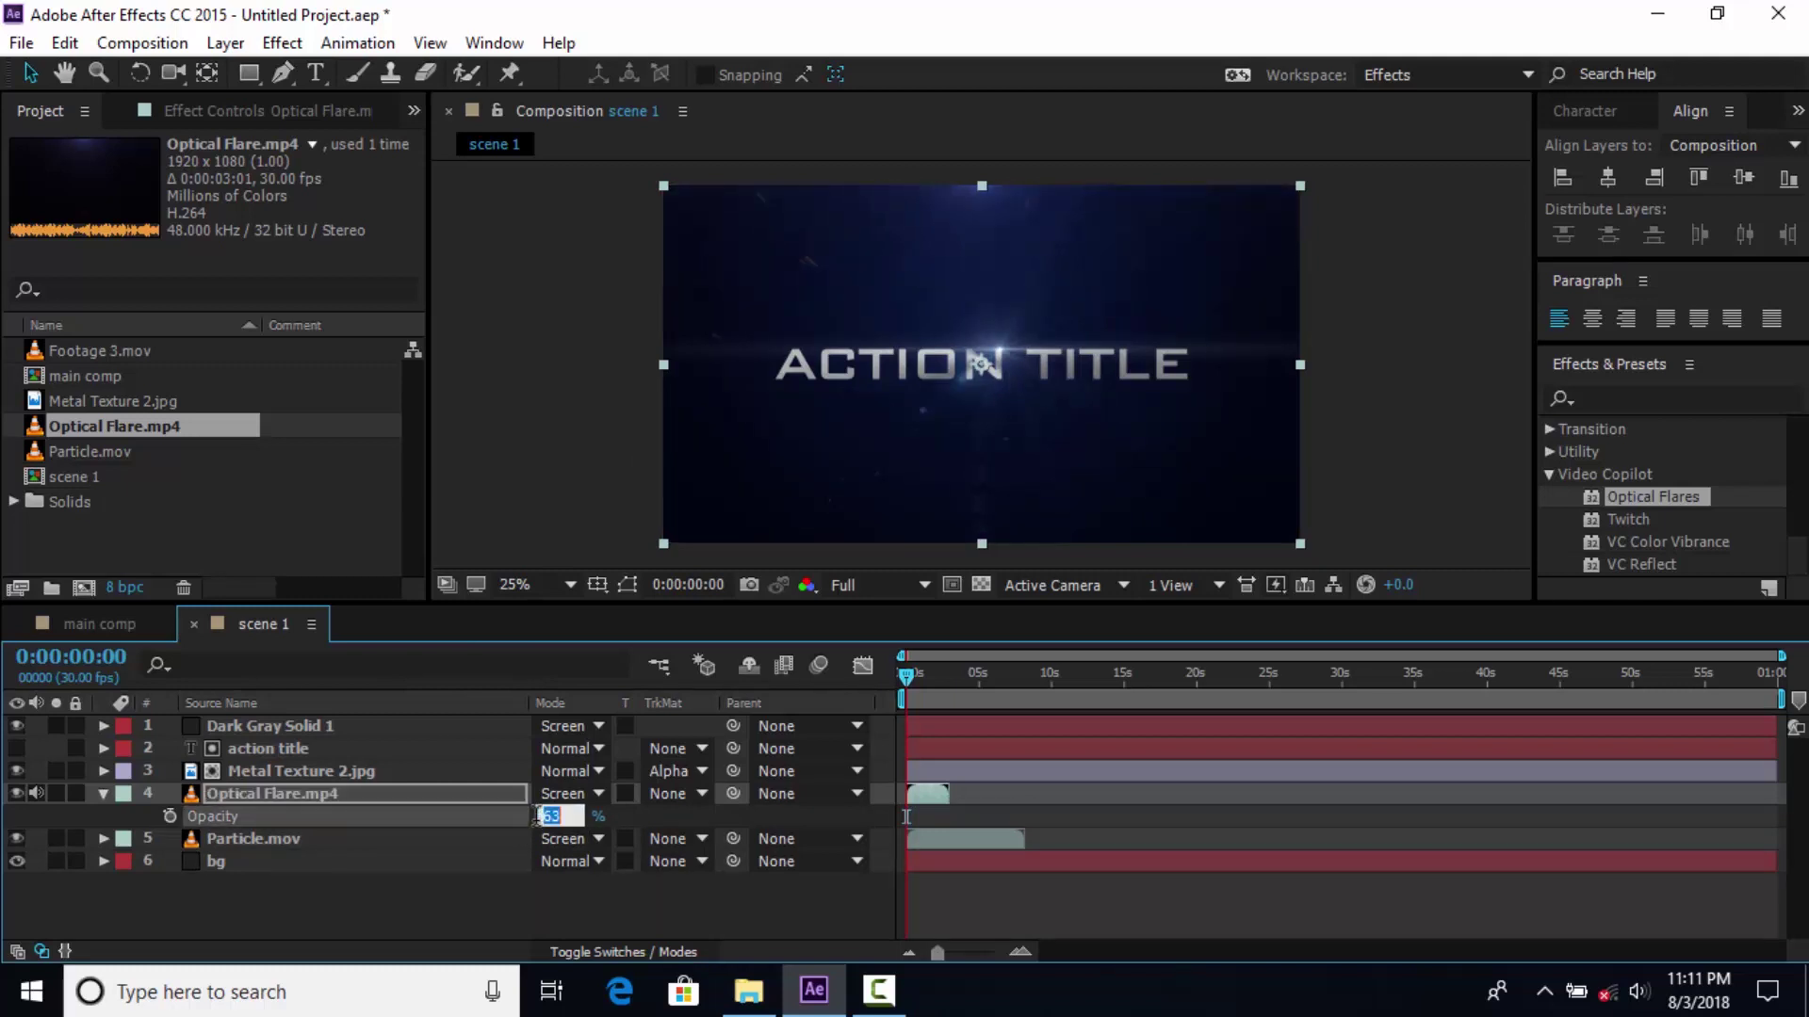
text(50)
key(Return)
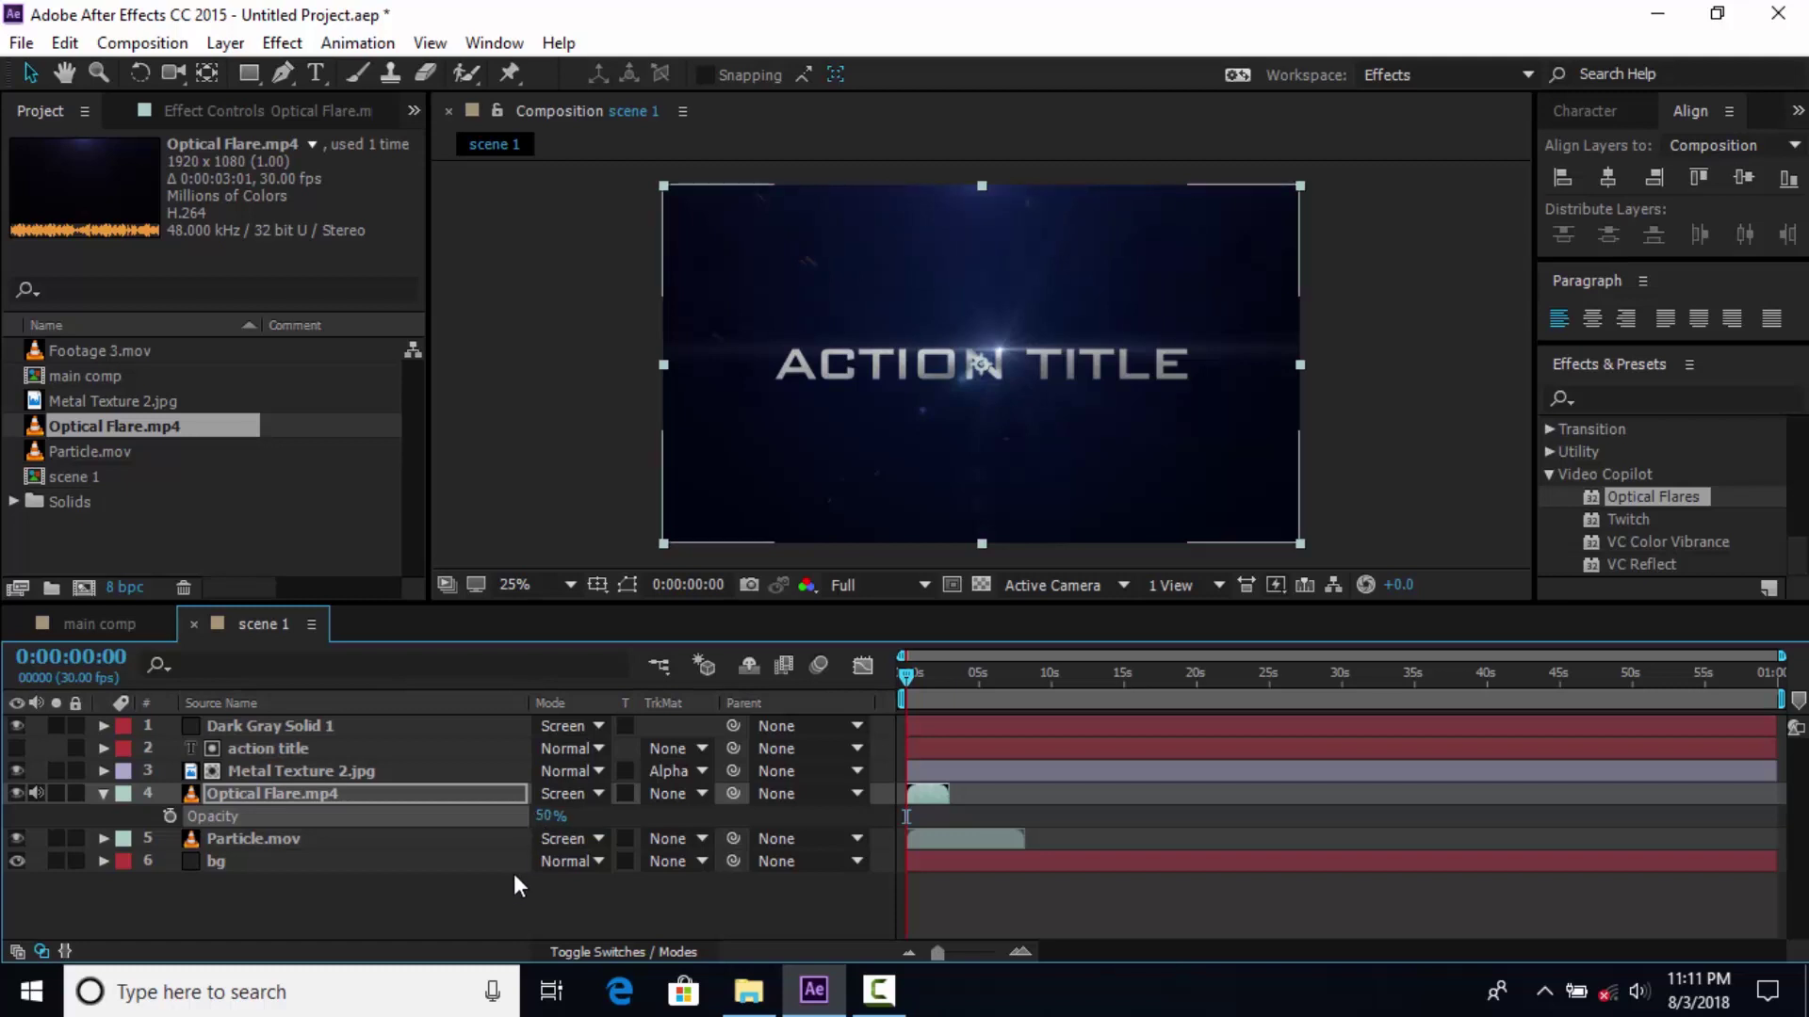
key(t)
Pre-compose the action title layer into a new composition named "text 1"
click(292, 748)
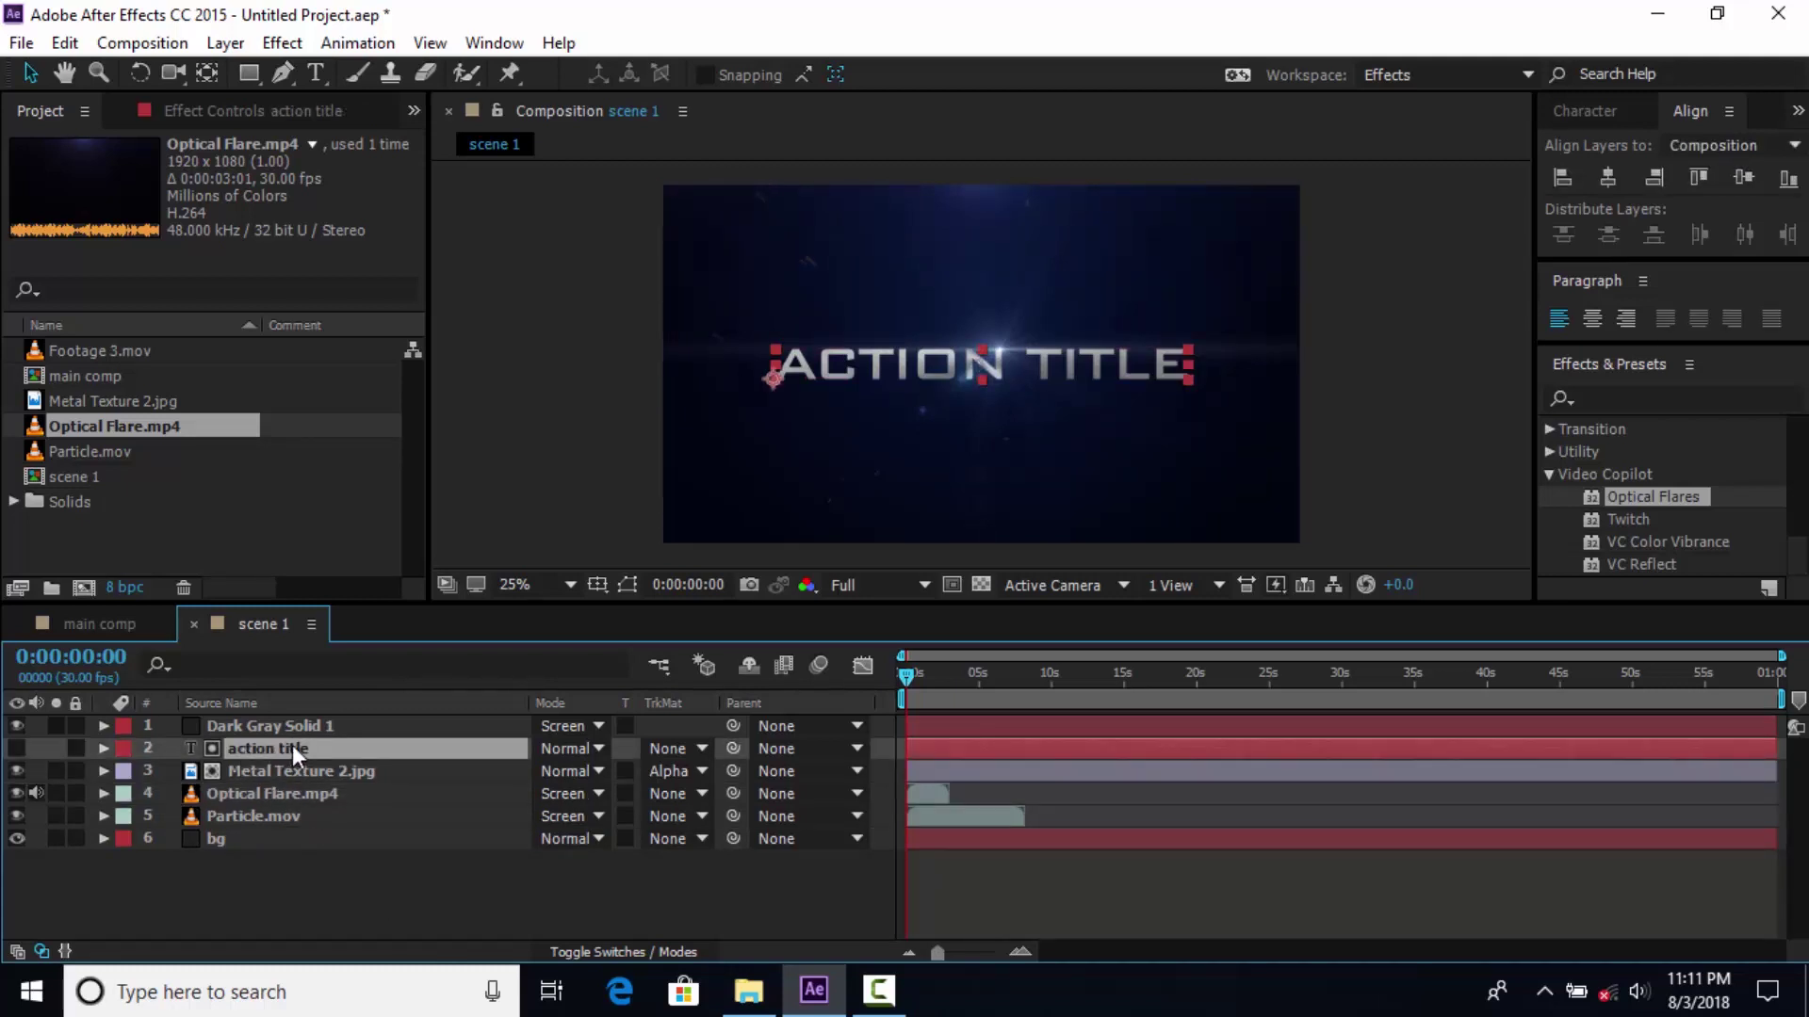
right_click(288, 746)
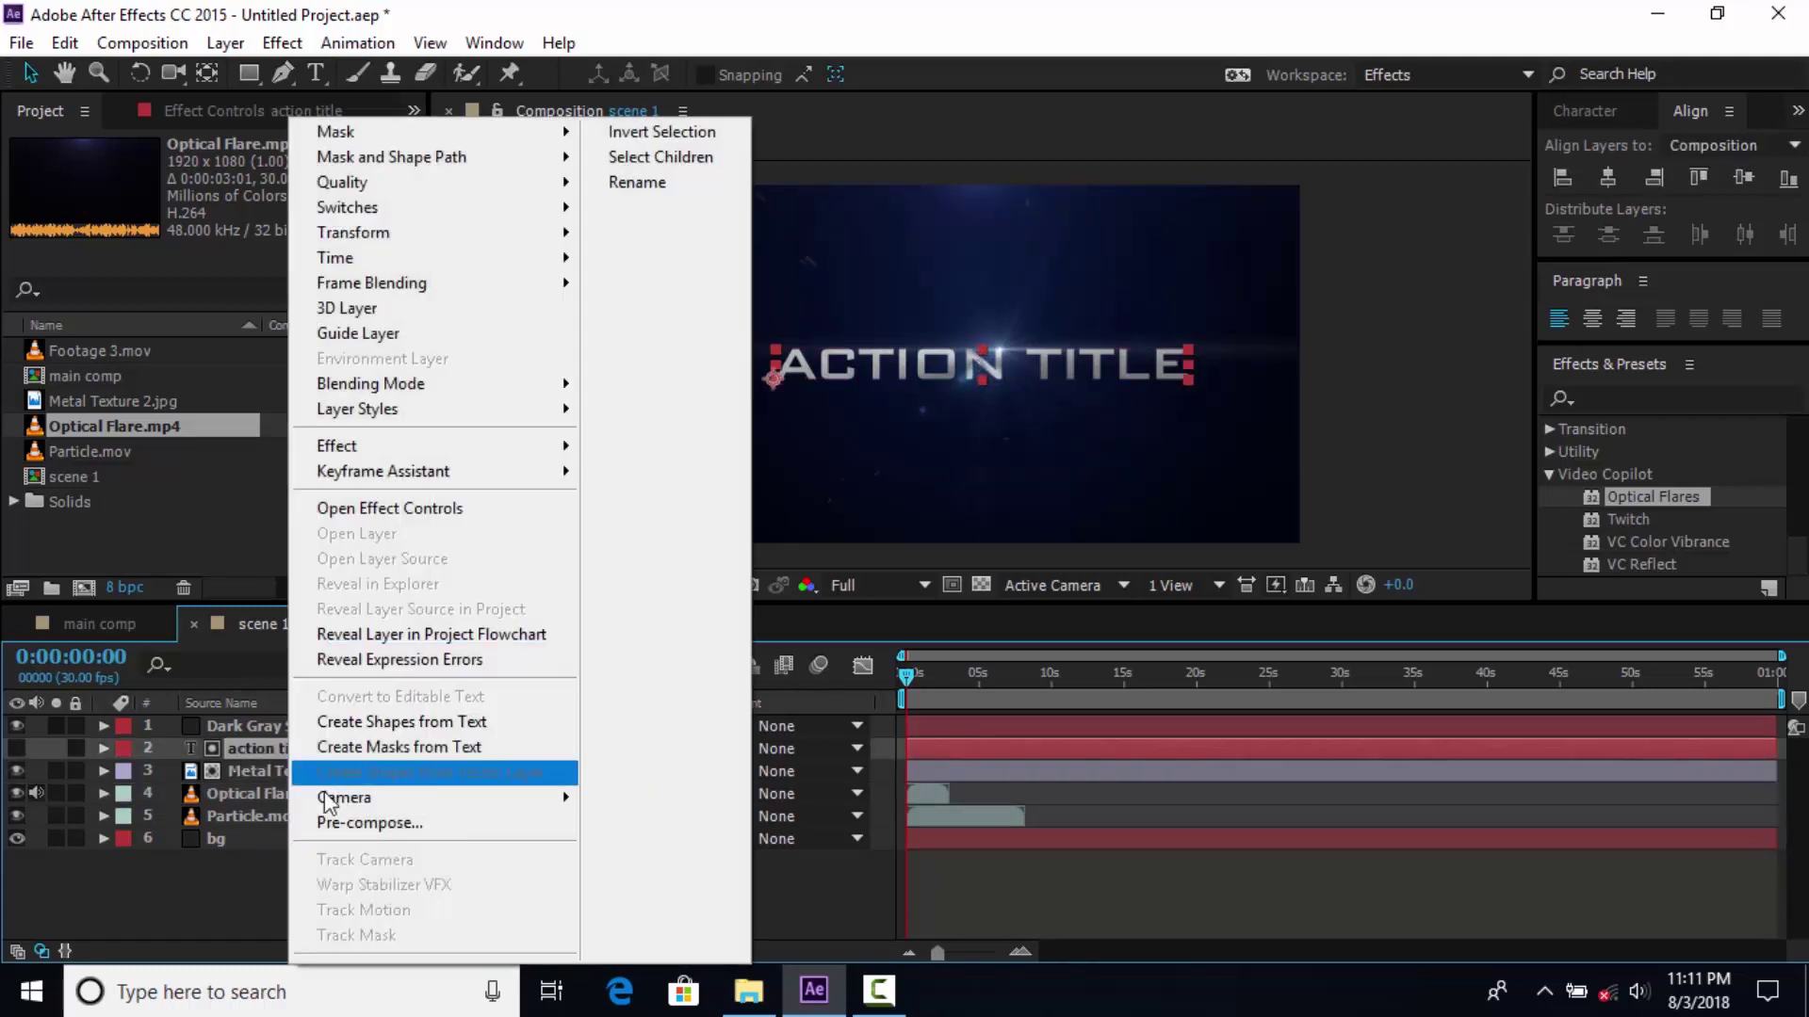
click(341, 823)
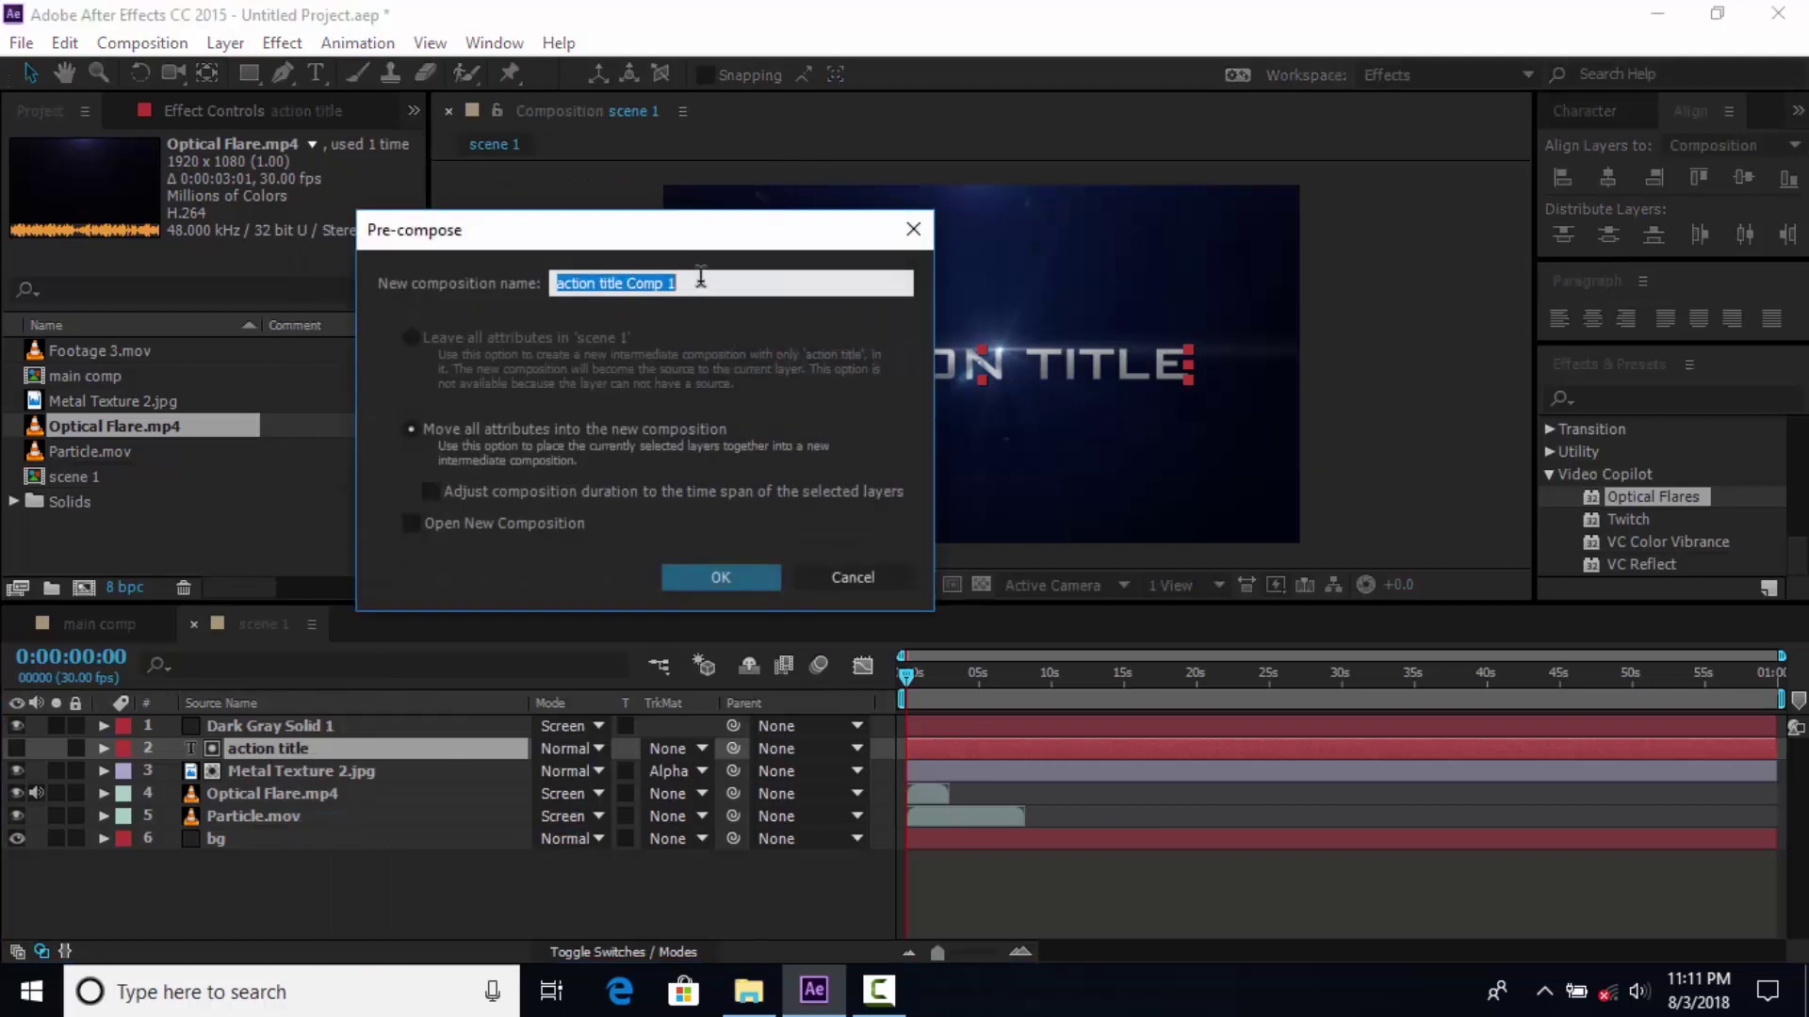
text(text)
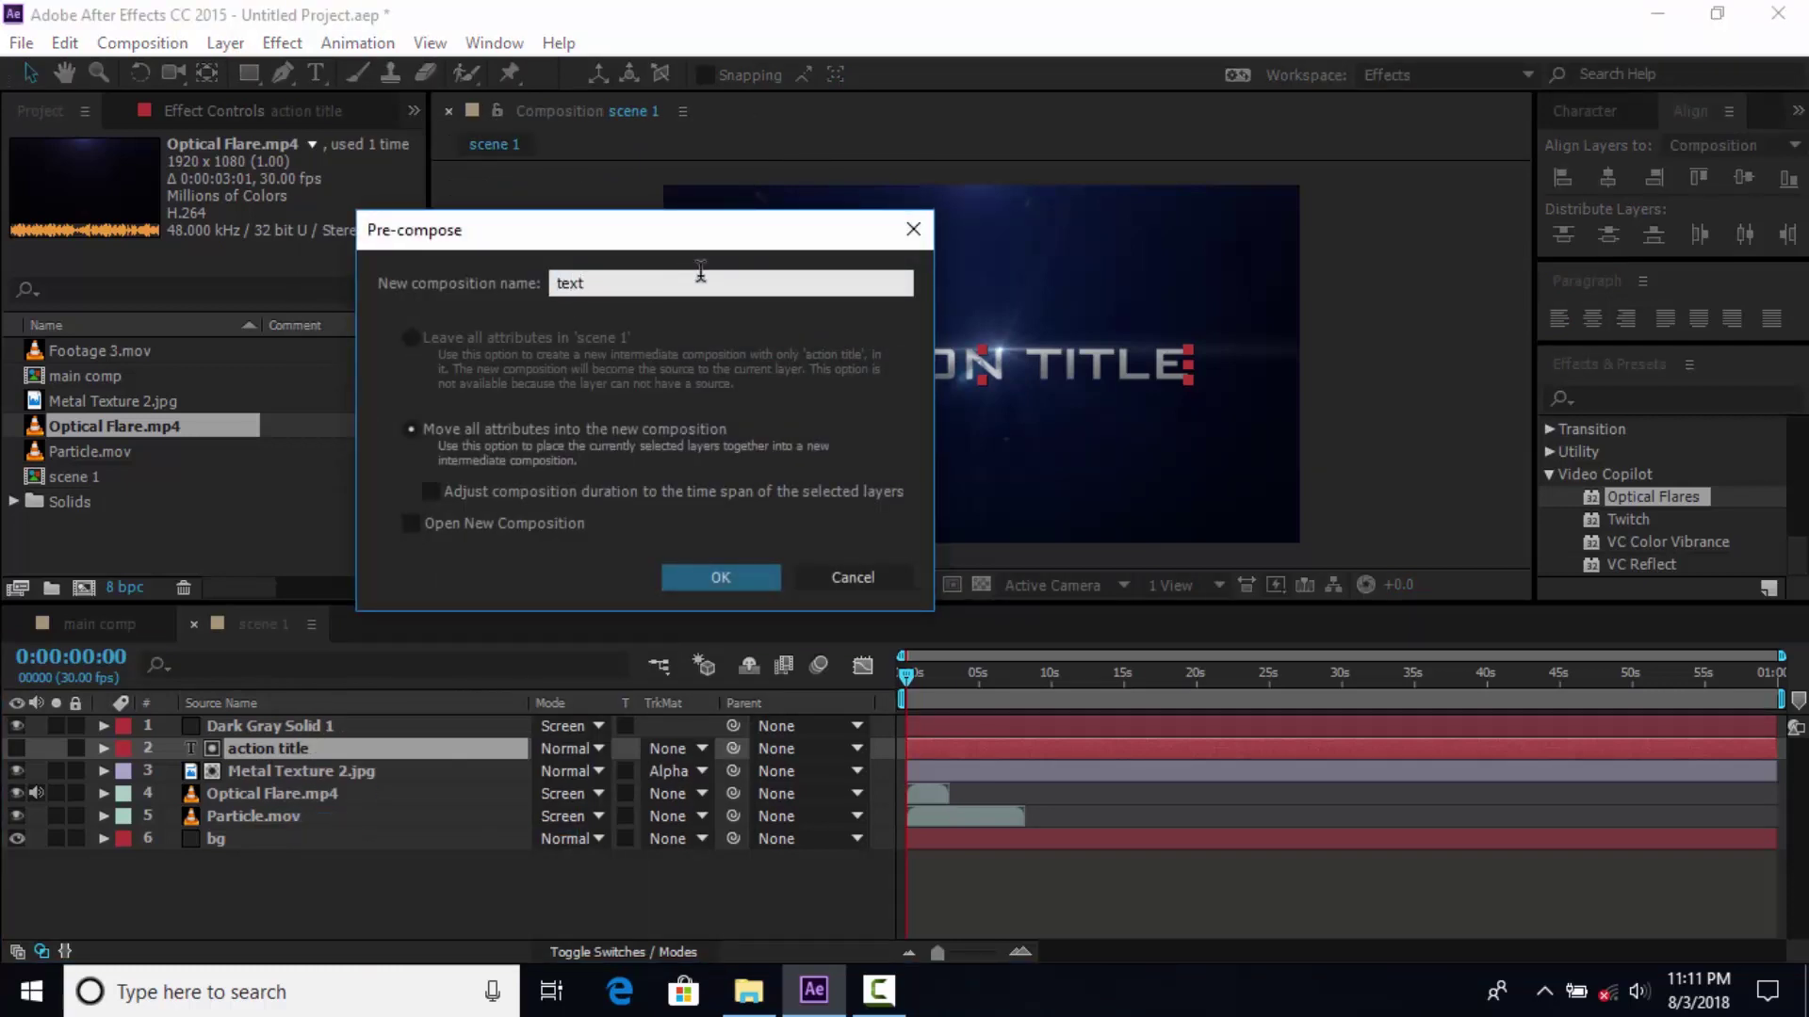
key(Return)
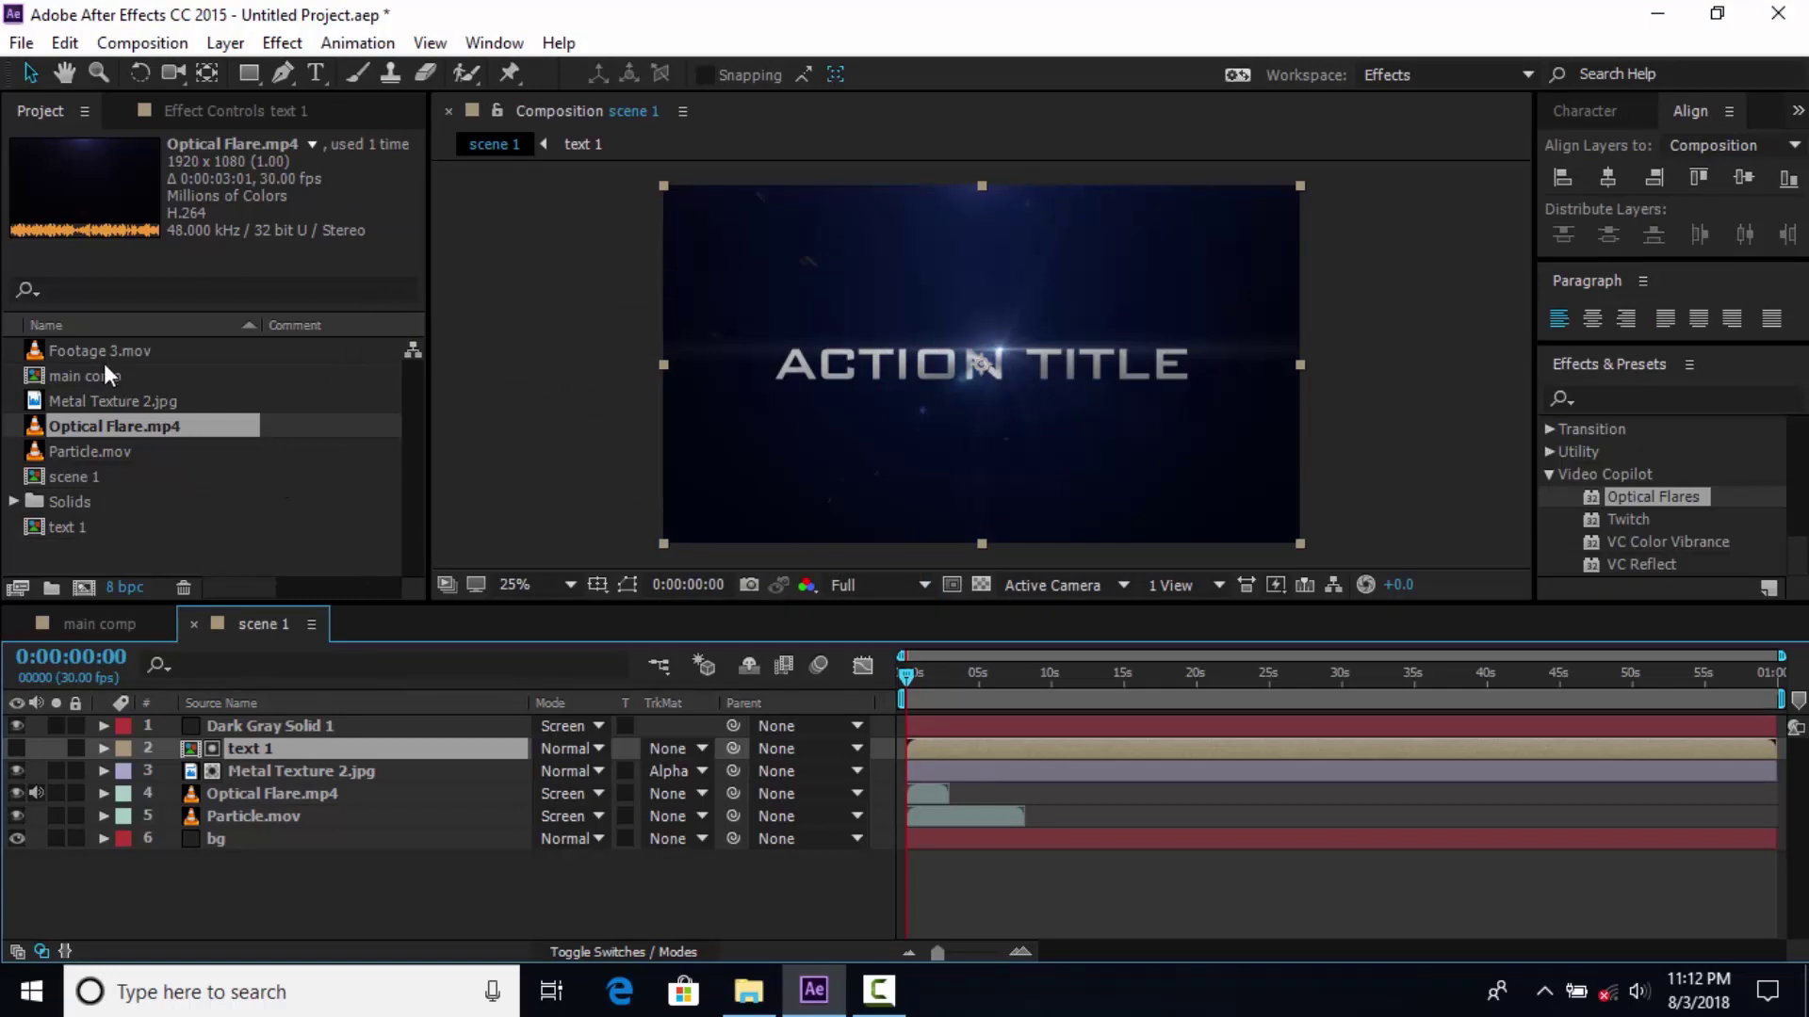
Add Footage 3.mov as the topmost layer of scene 1 and set its blending mode to Screen
click(94, 352)
drag(35, 356, 209, 727)
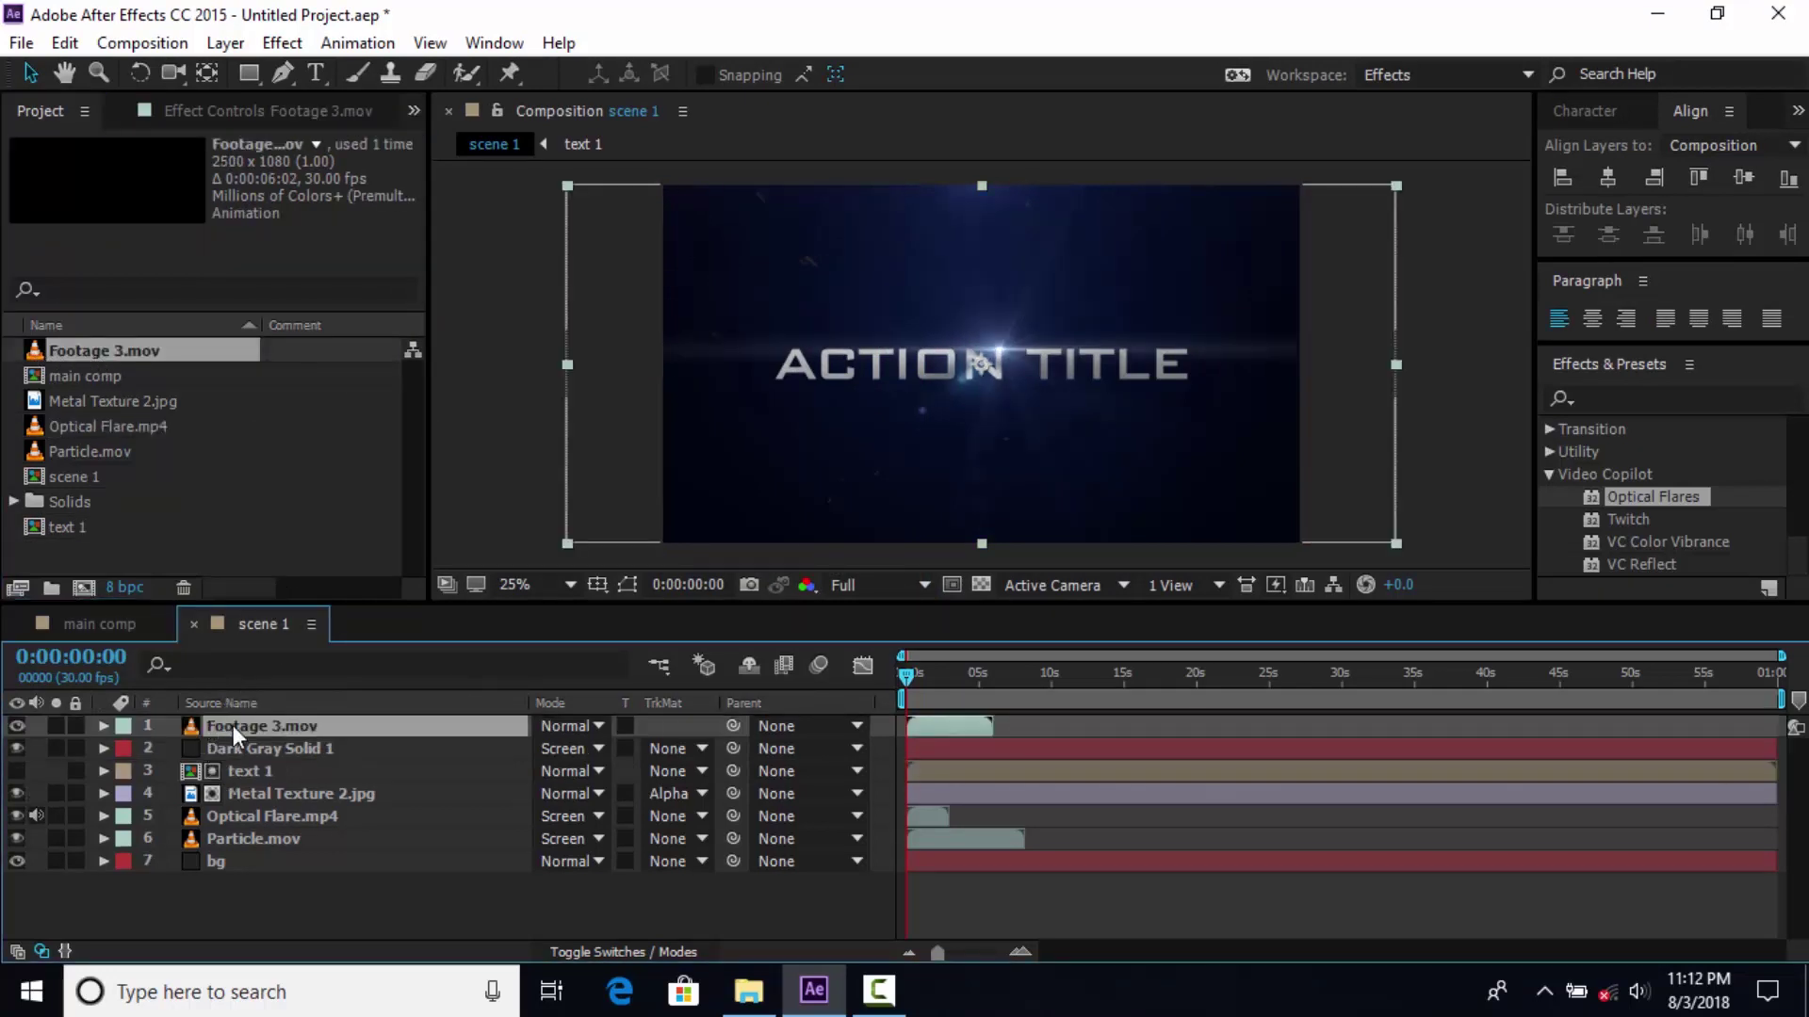
click(567, 731)
click(655, 434)
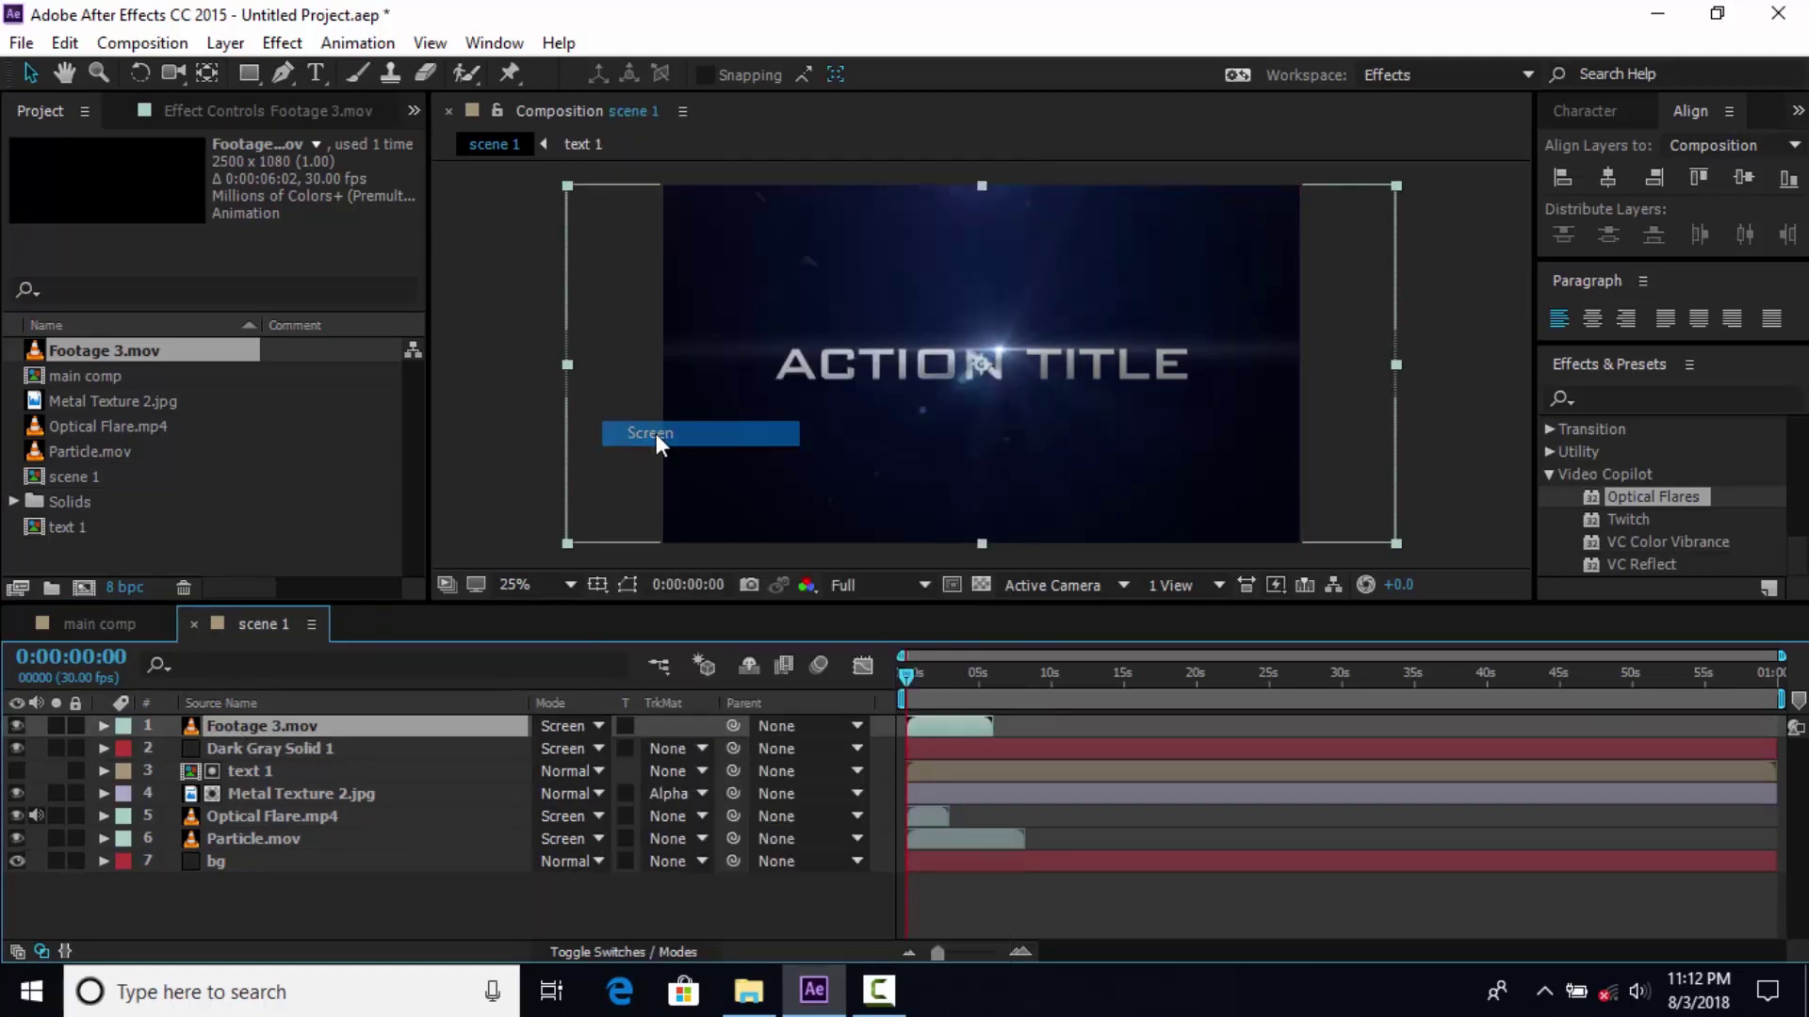
Shift the Footage 3.mov layer about one second earlier so its sparks are already flying at the first frame
key(space)
drag(955, 727, 899, 670)
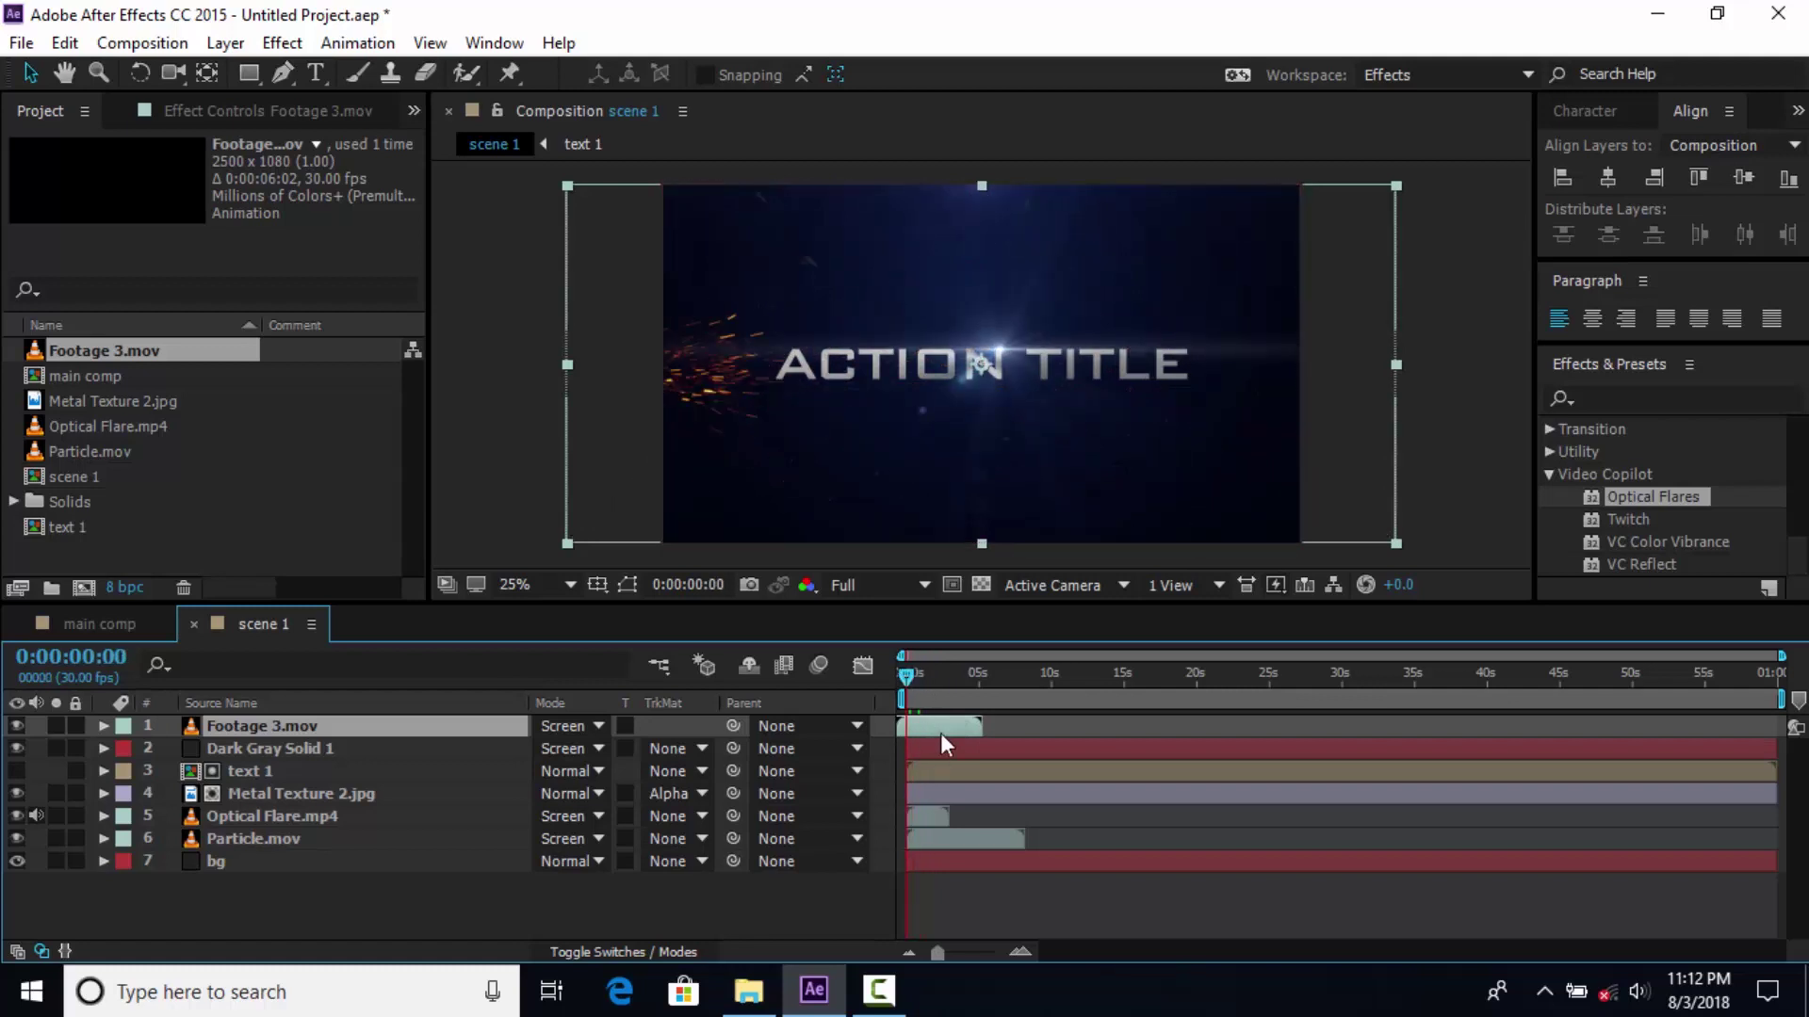
drag(939, 734, 937, 734)
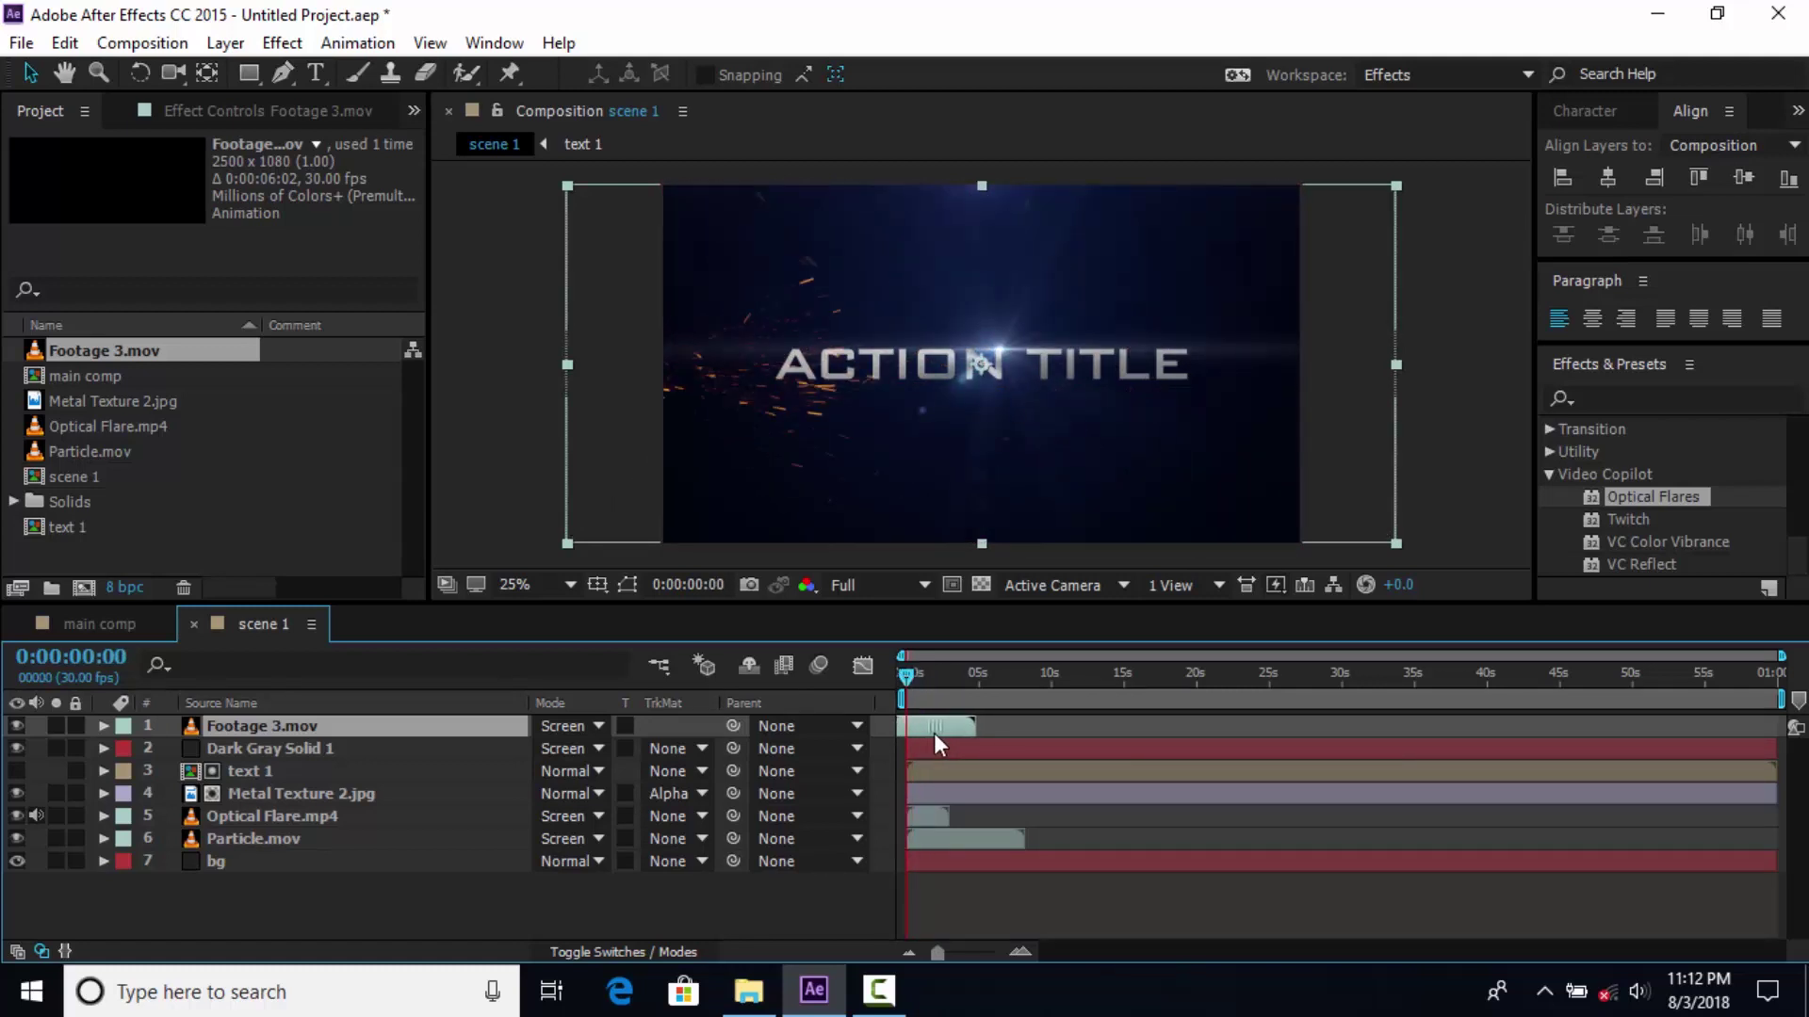
click(855, 895)
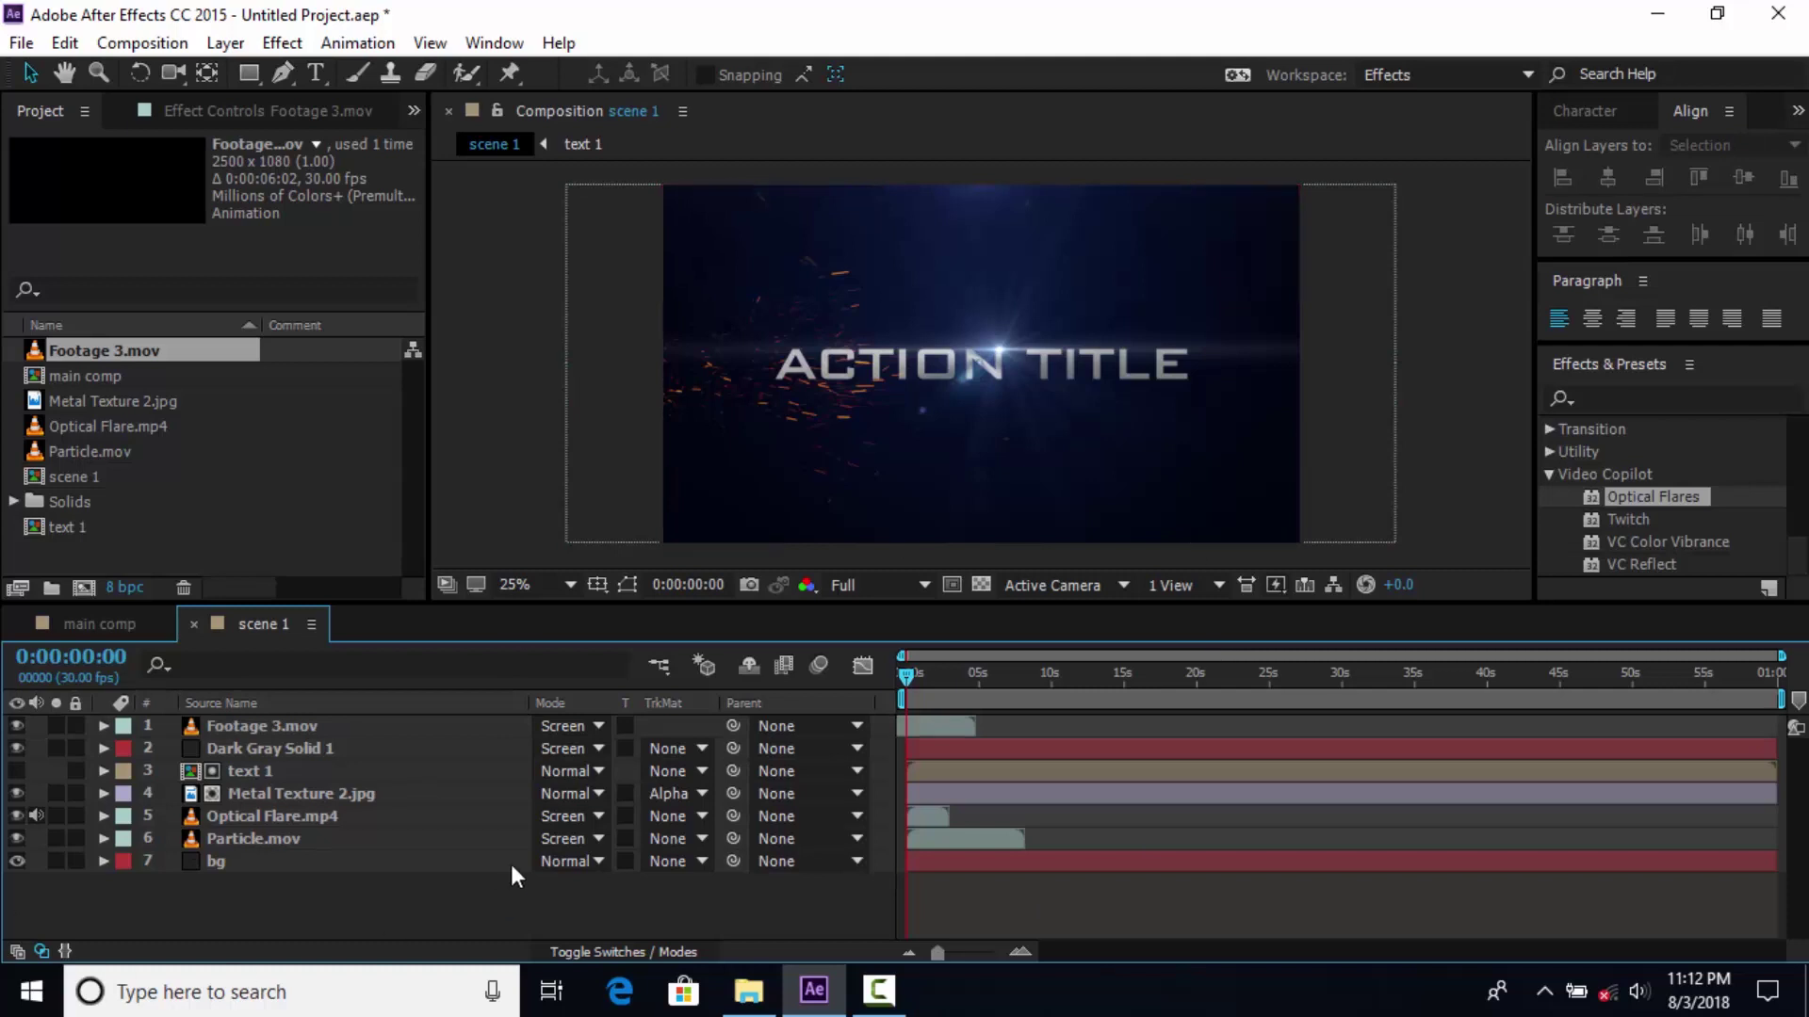
Find the Optics Compensation effect by searching for "opti" and apply it to the text 1 layer
click(296, 772)
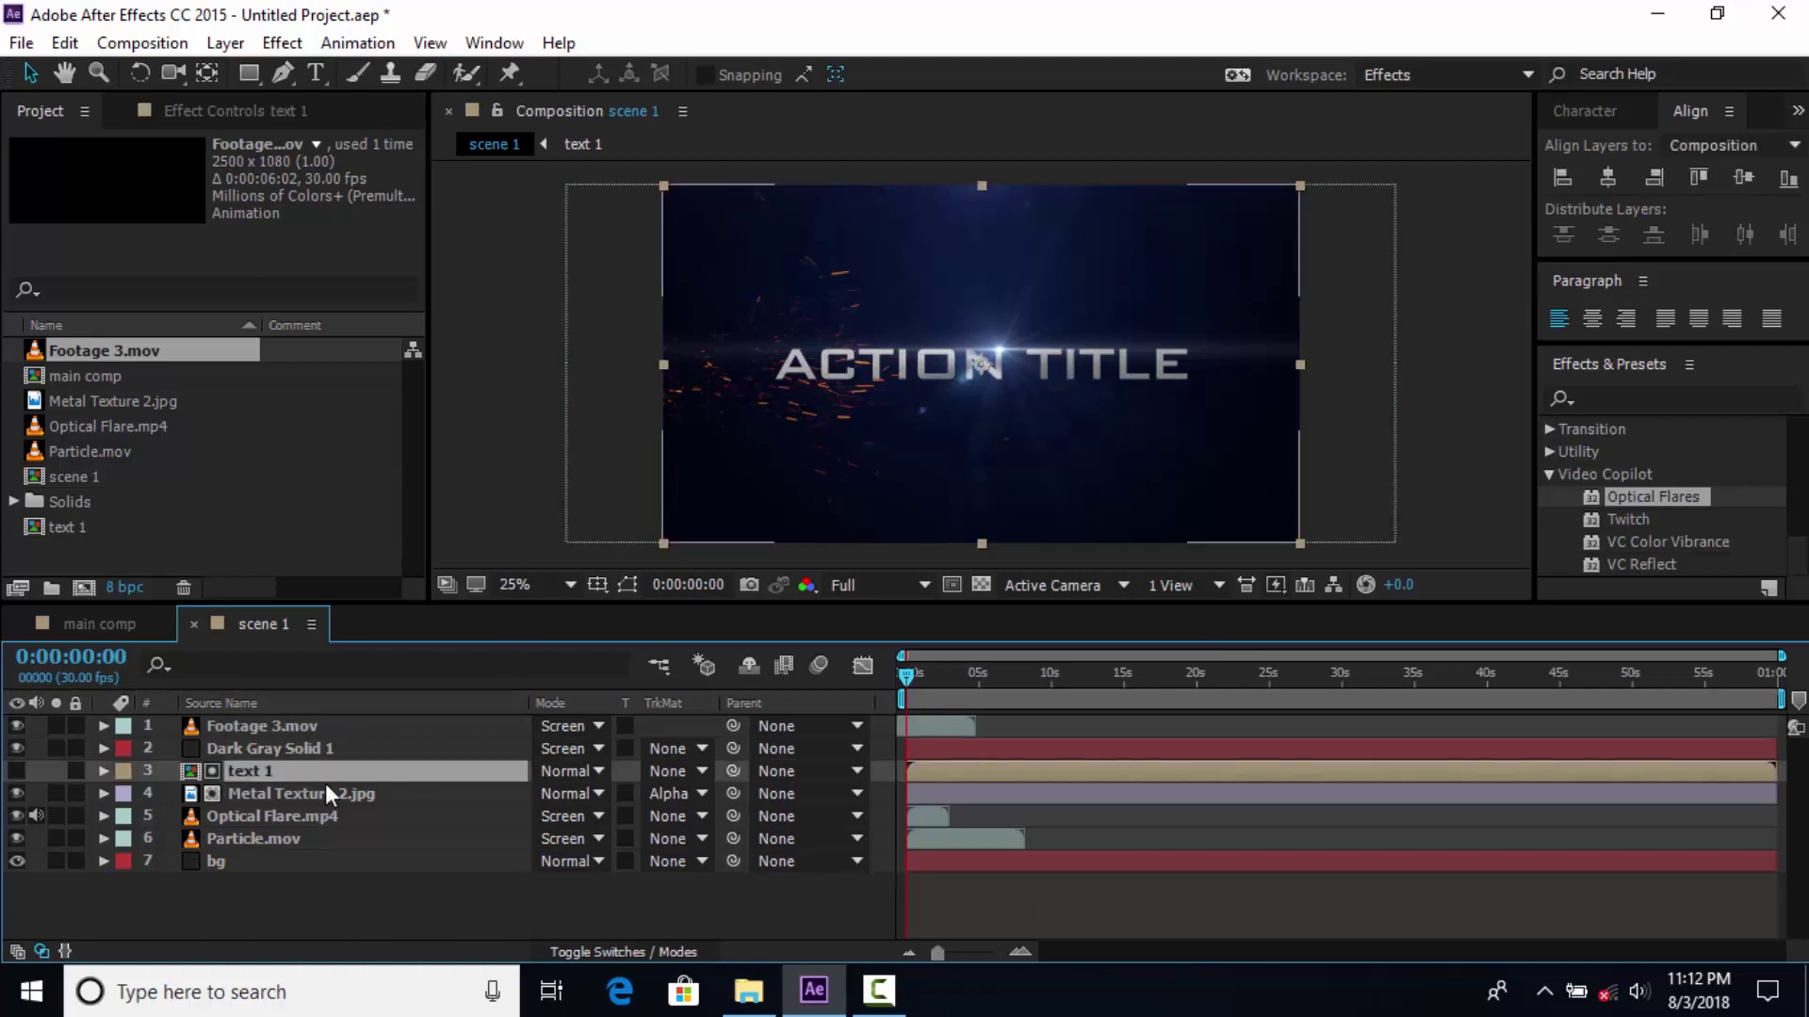
click(1612, 396)
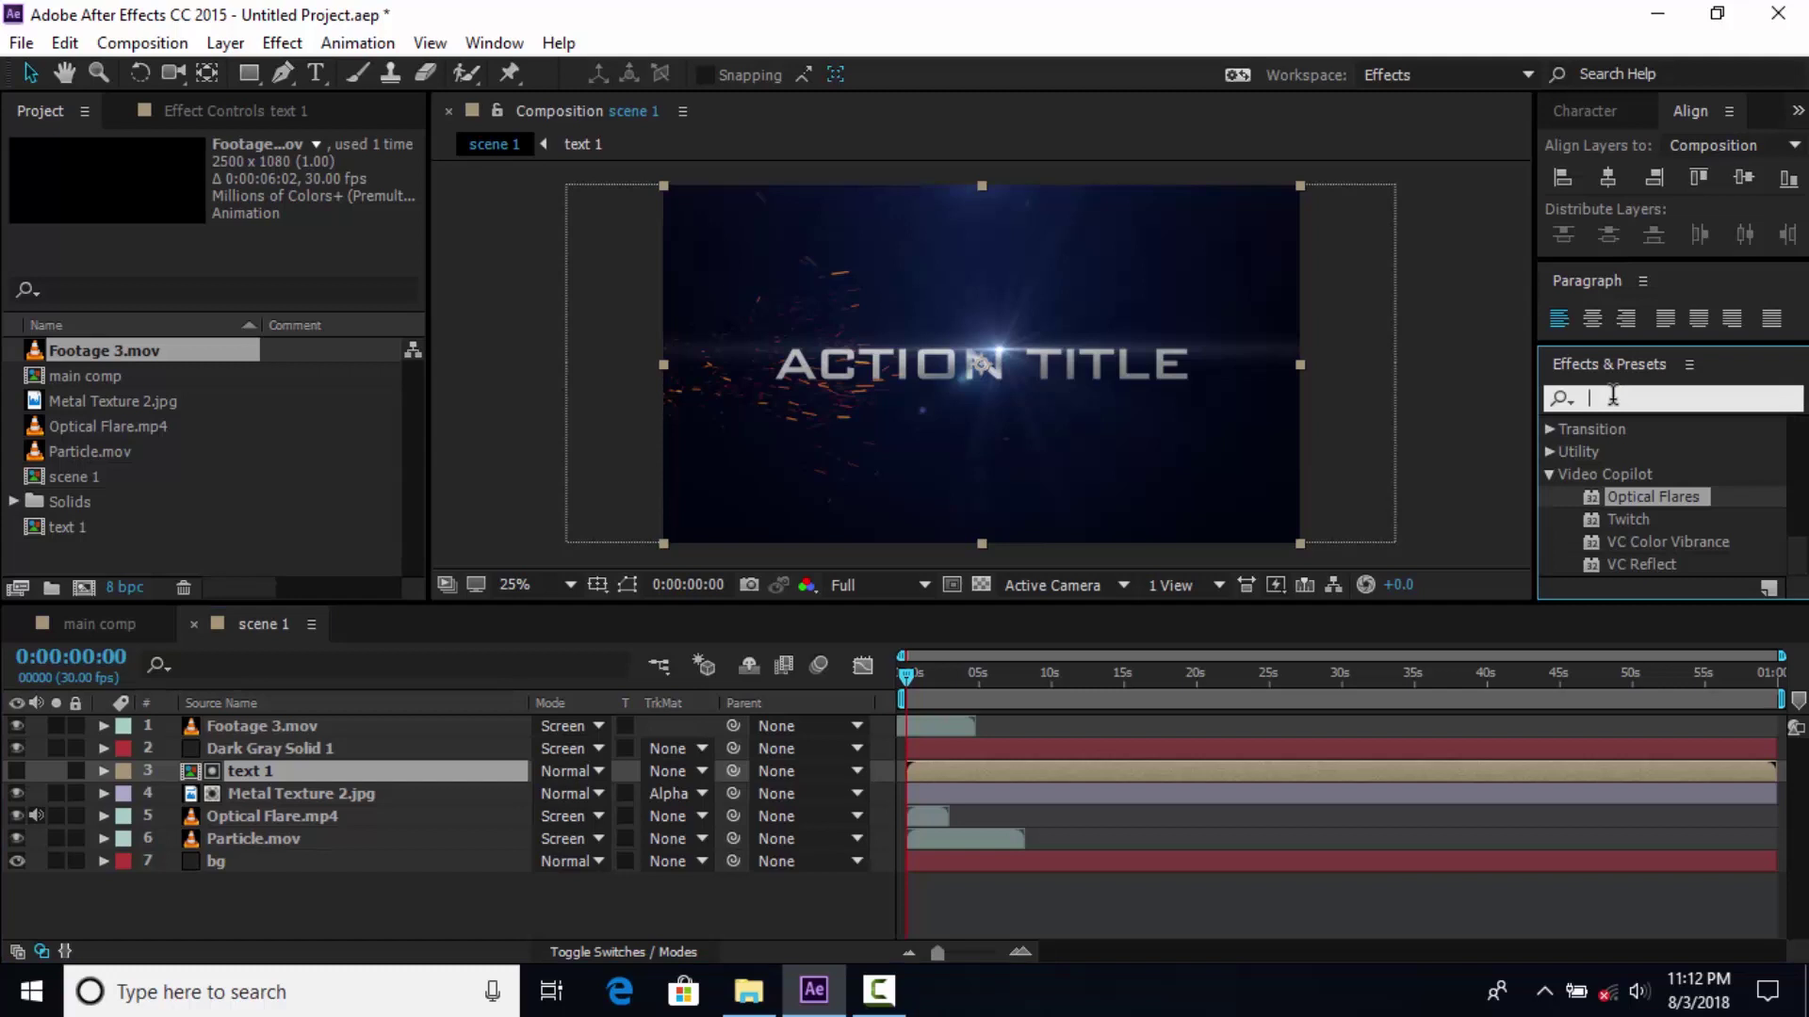
text(op)
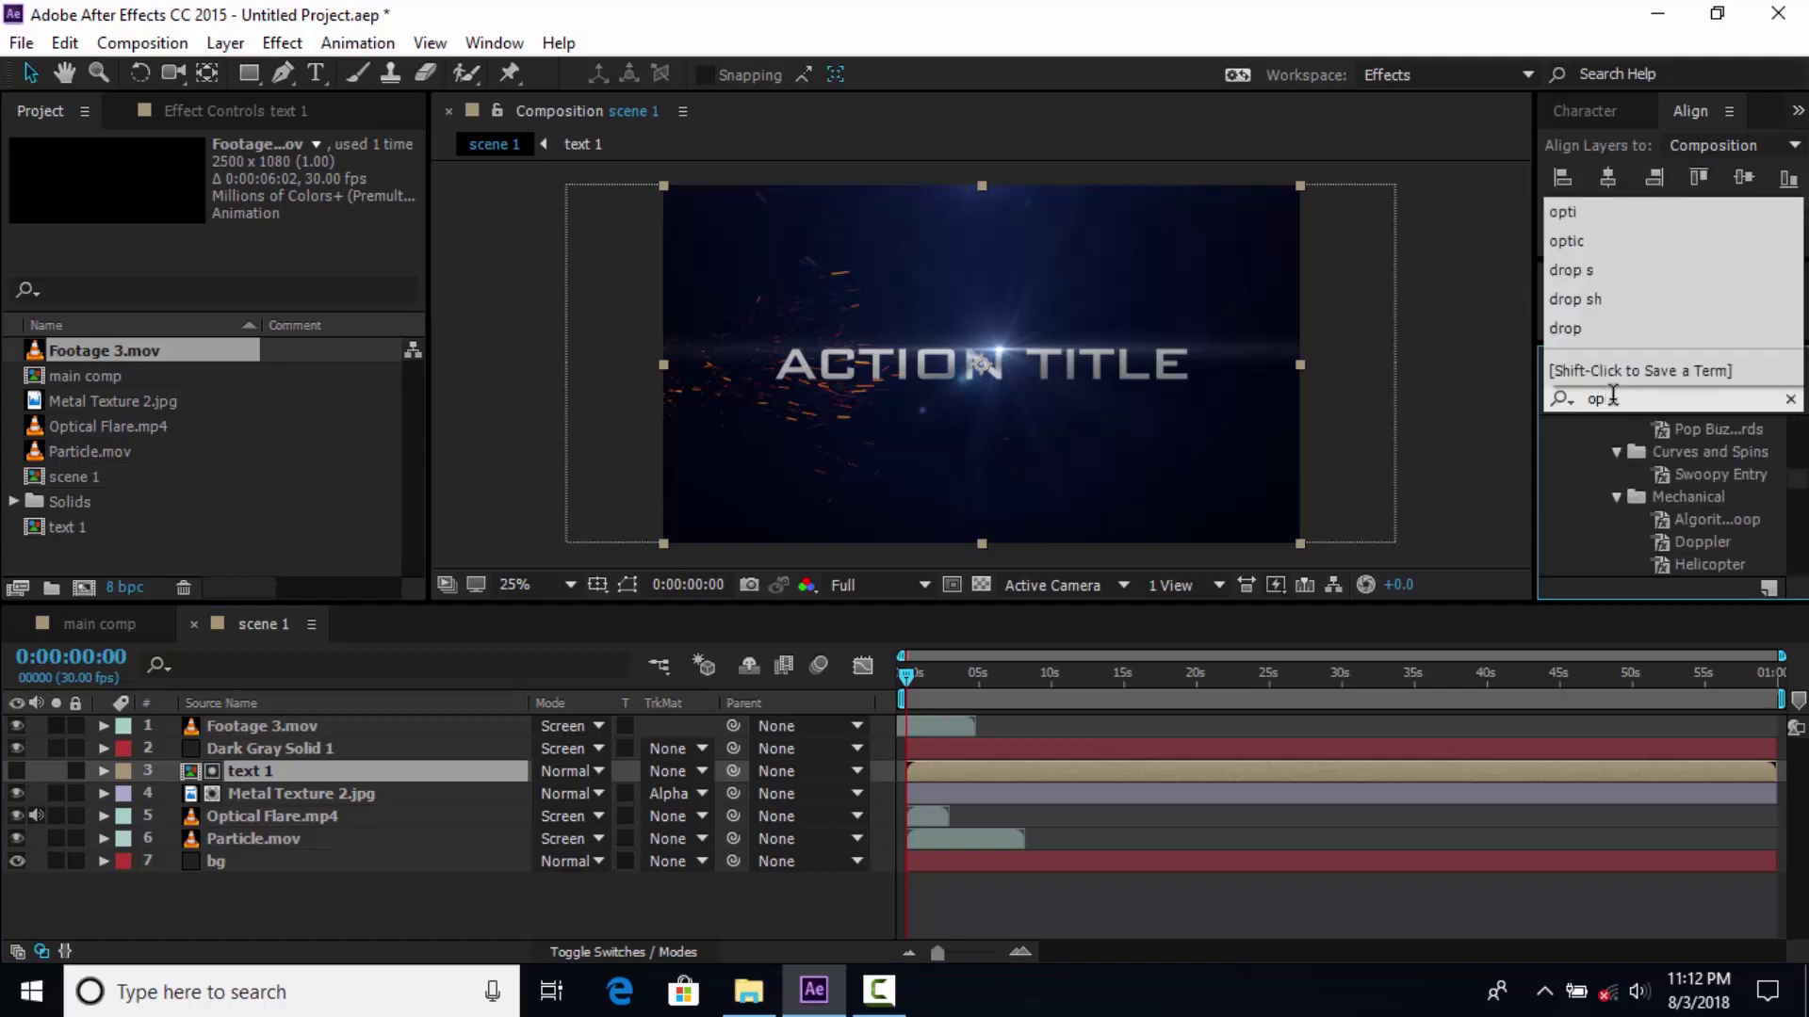
text(ti)
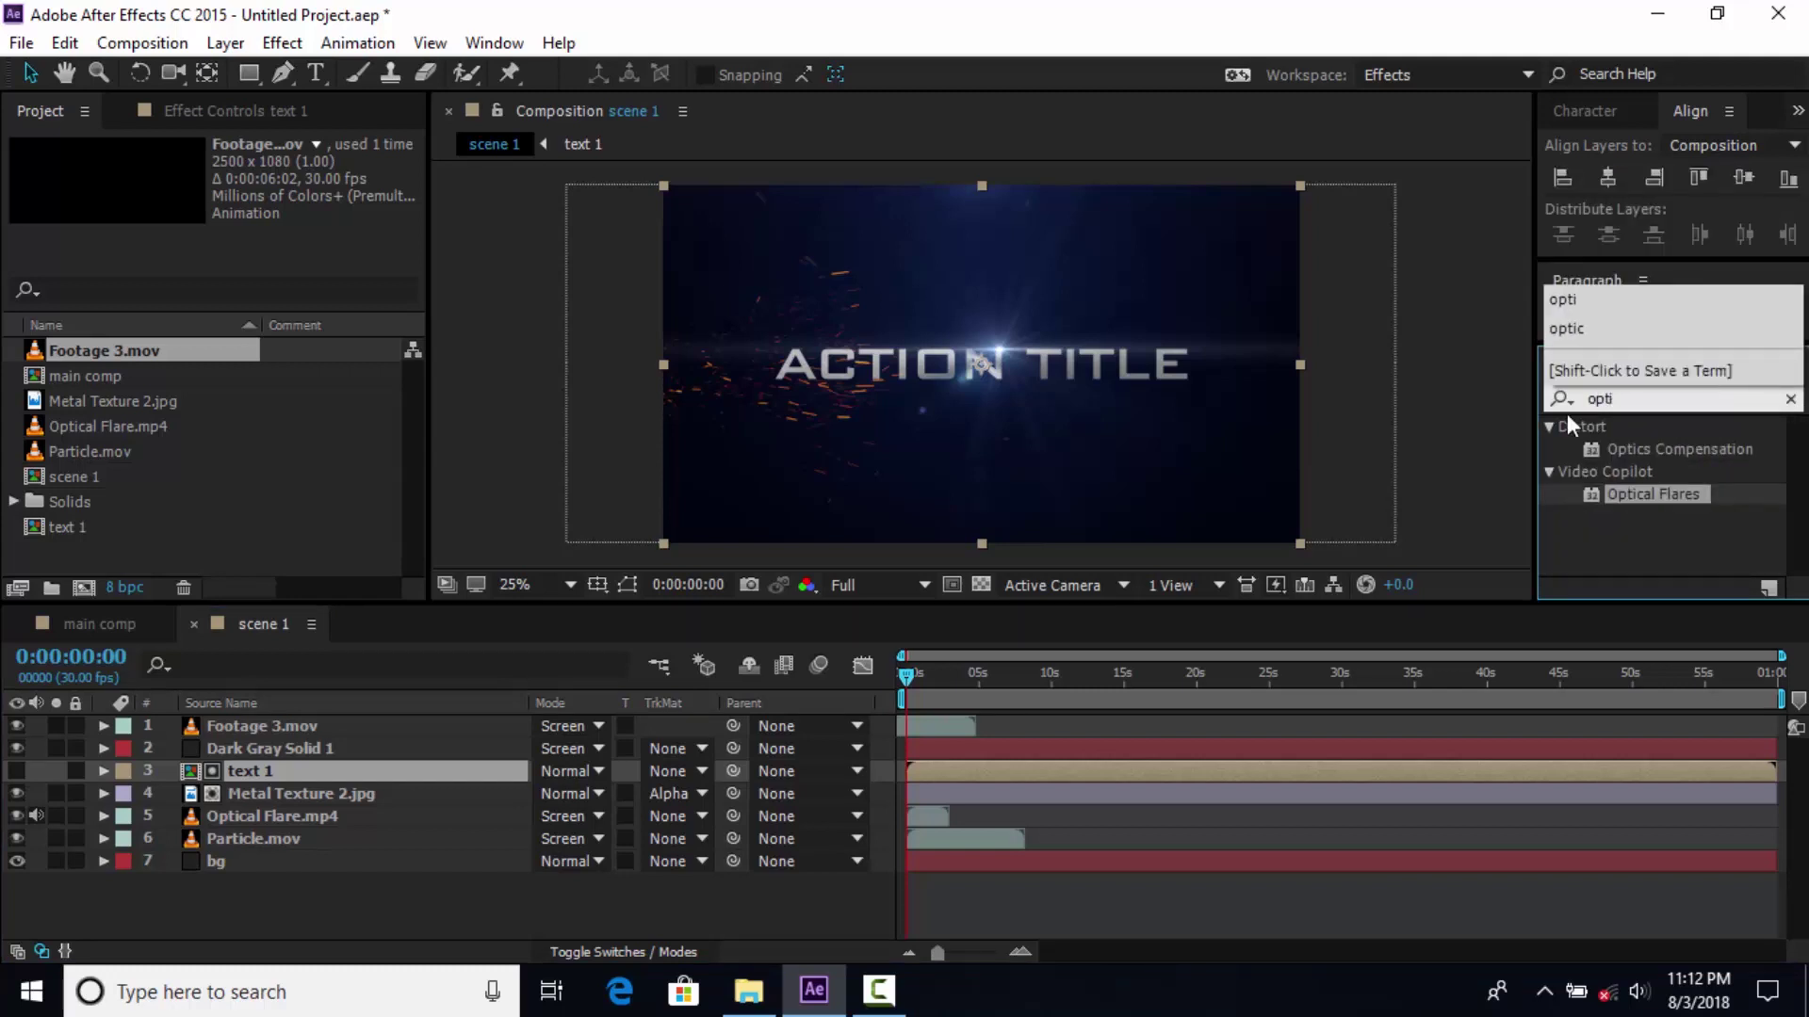
click(1727, 448)
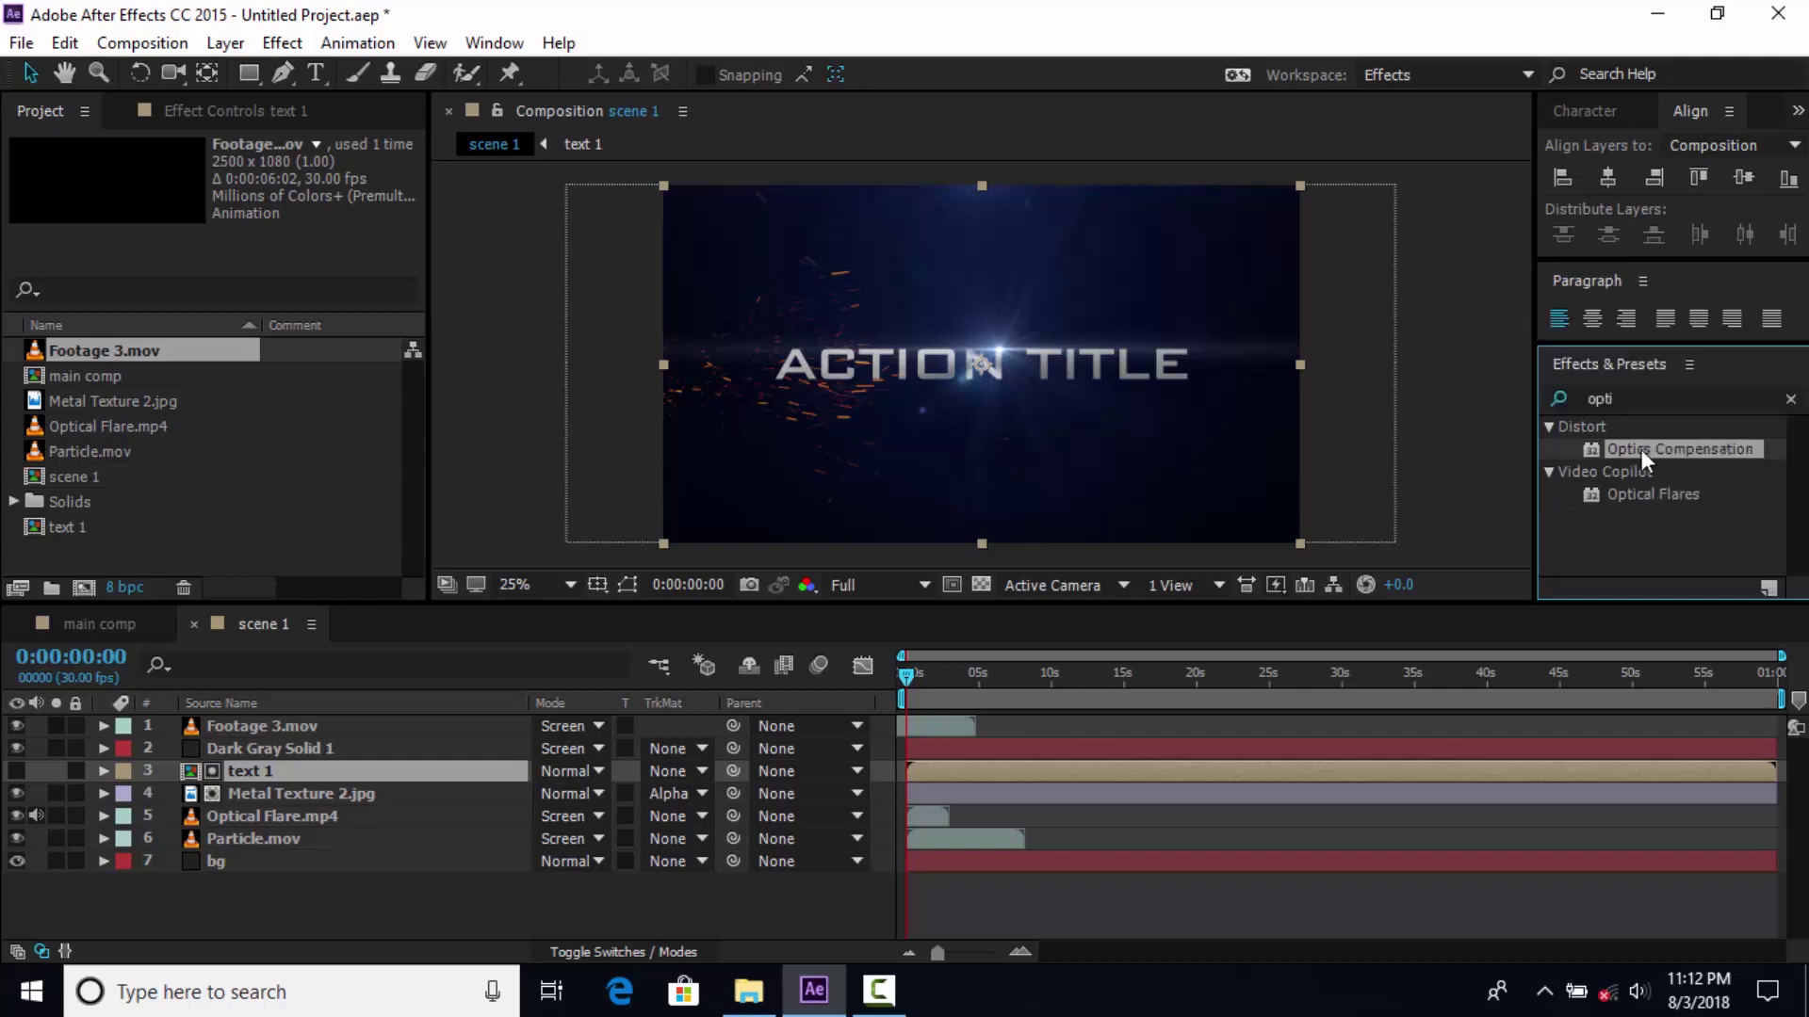
drag(1641, 449, 267, 769)
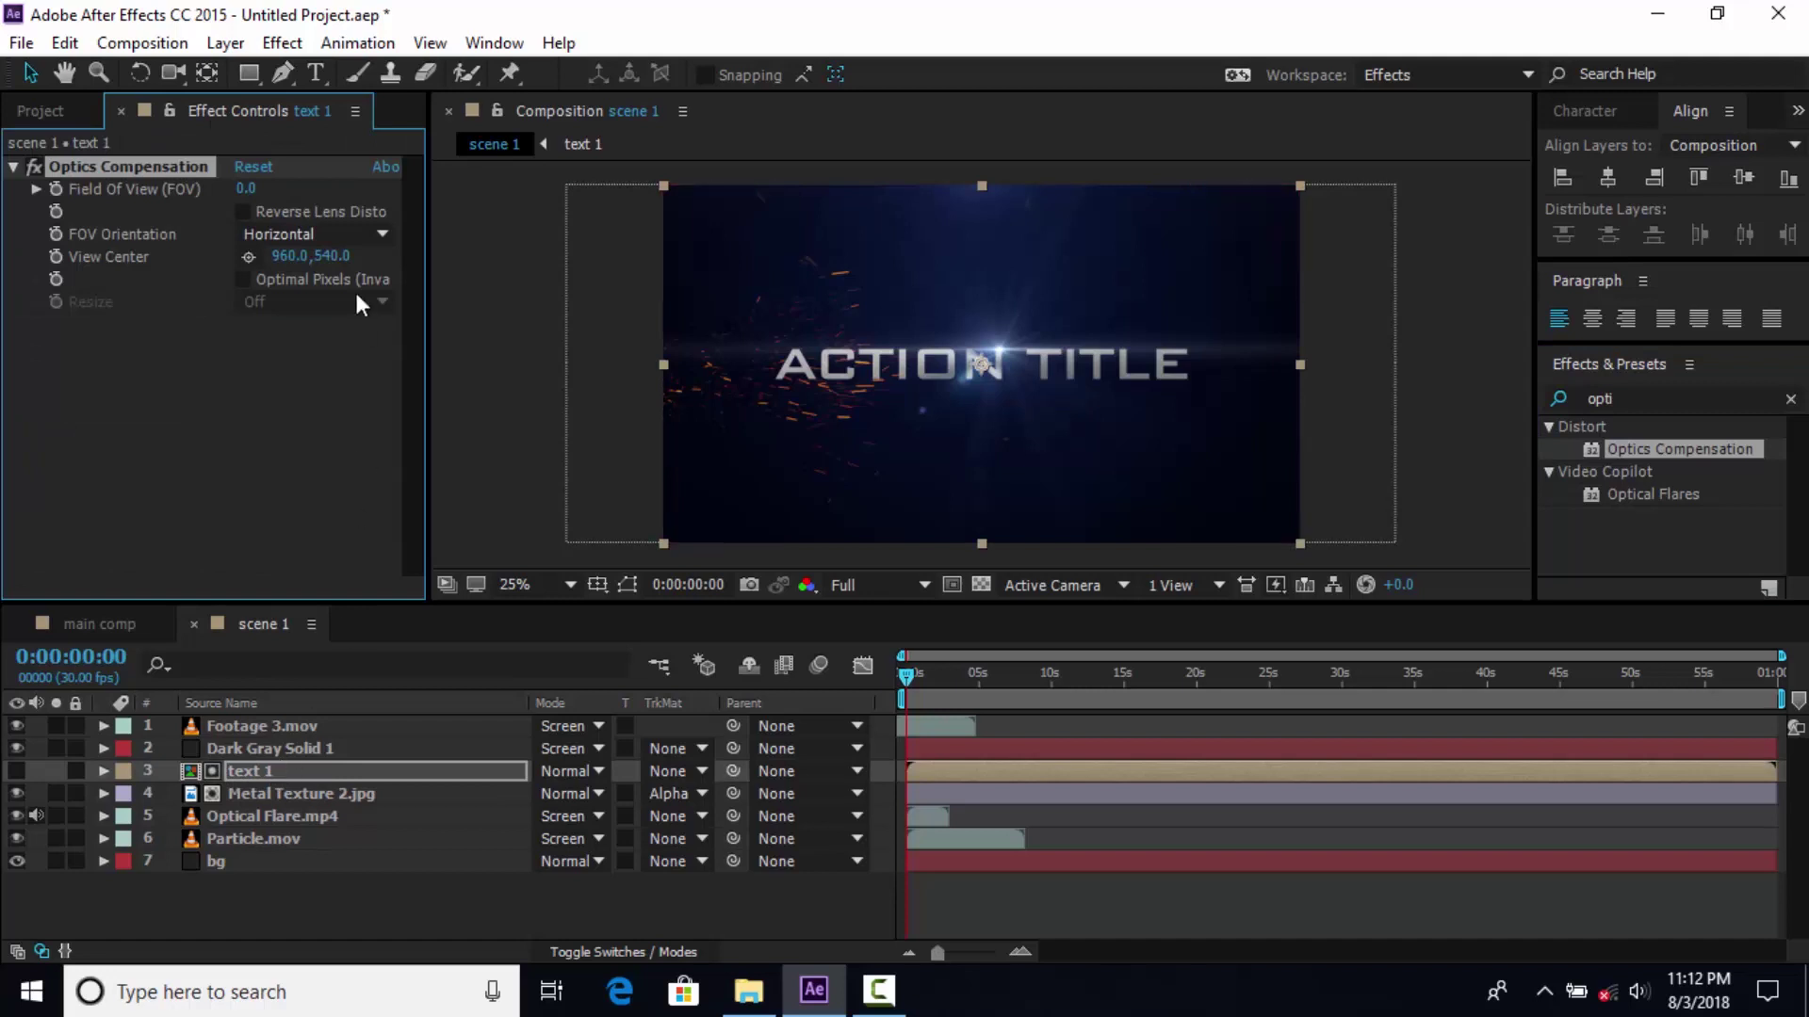
Turn on Reverse Lens Distortion for the text 1 layer and keyframe its Field Of View at 139.8 on the first frame
click(244, 212)
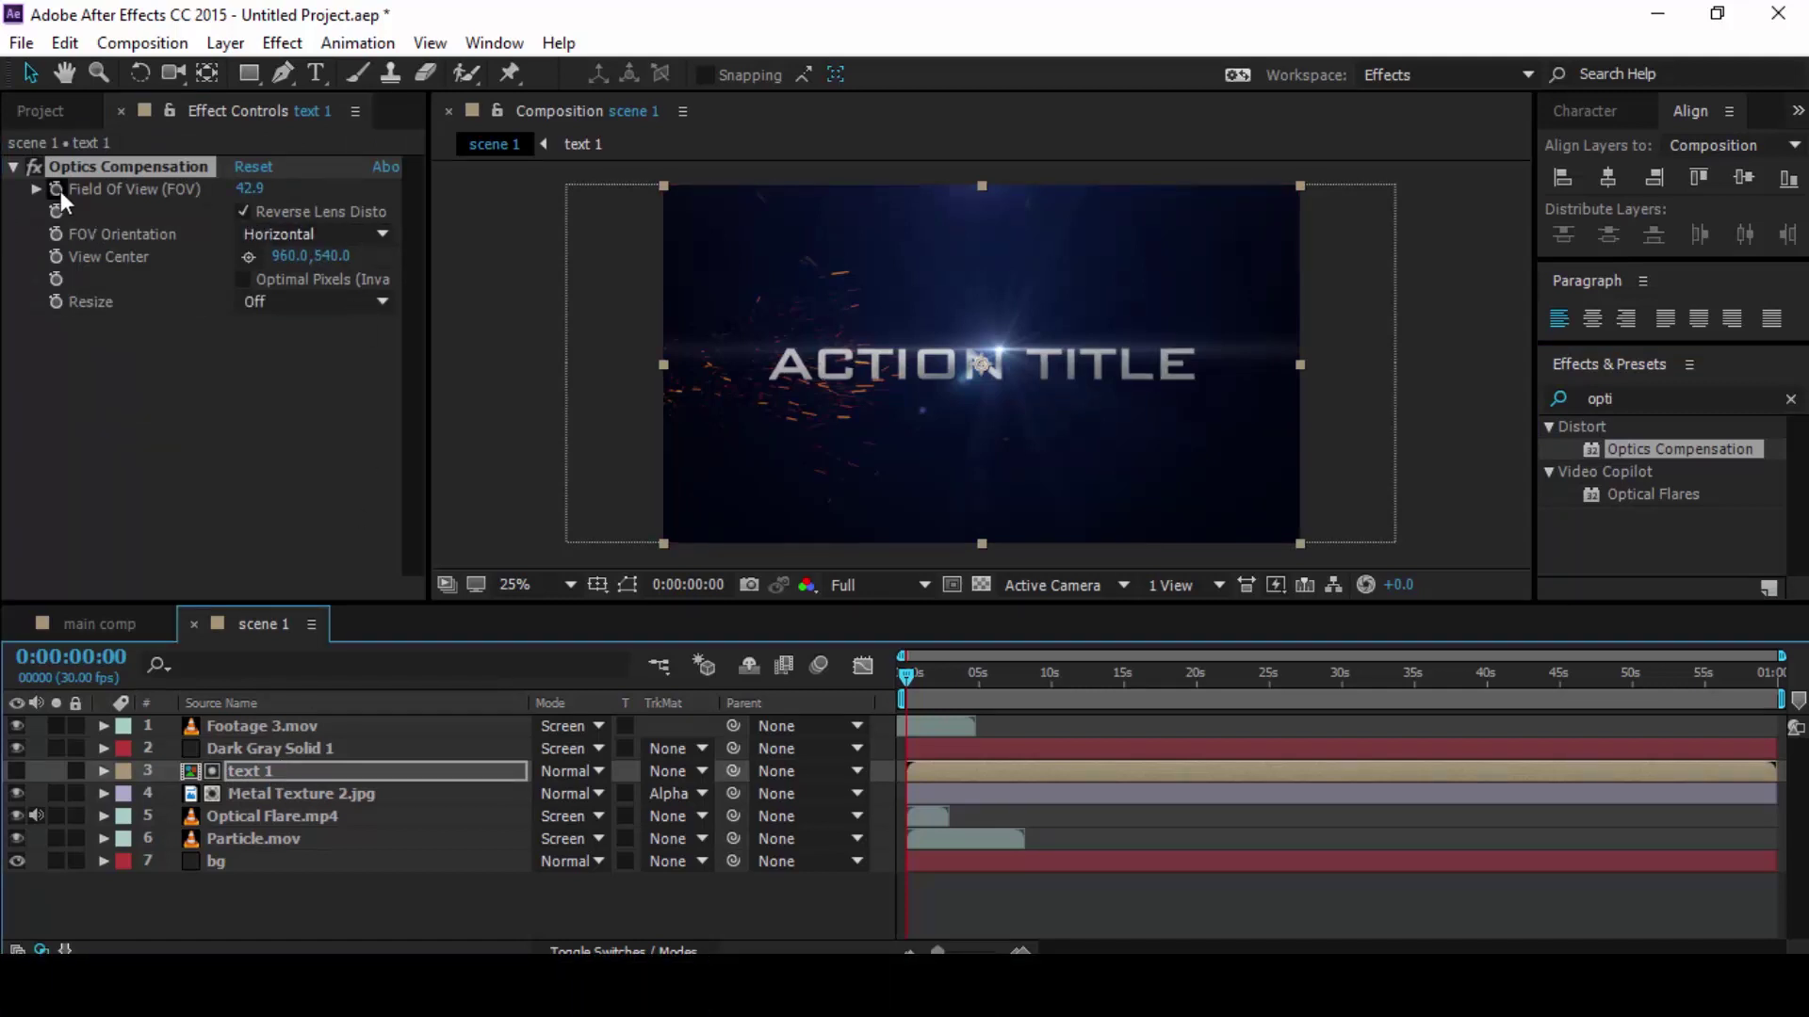
click(56, 190)
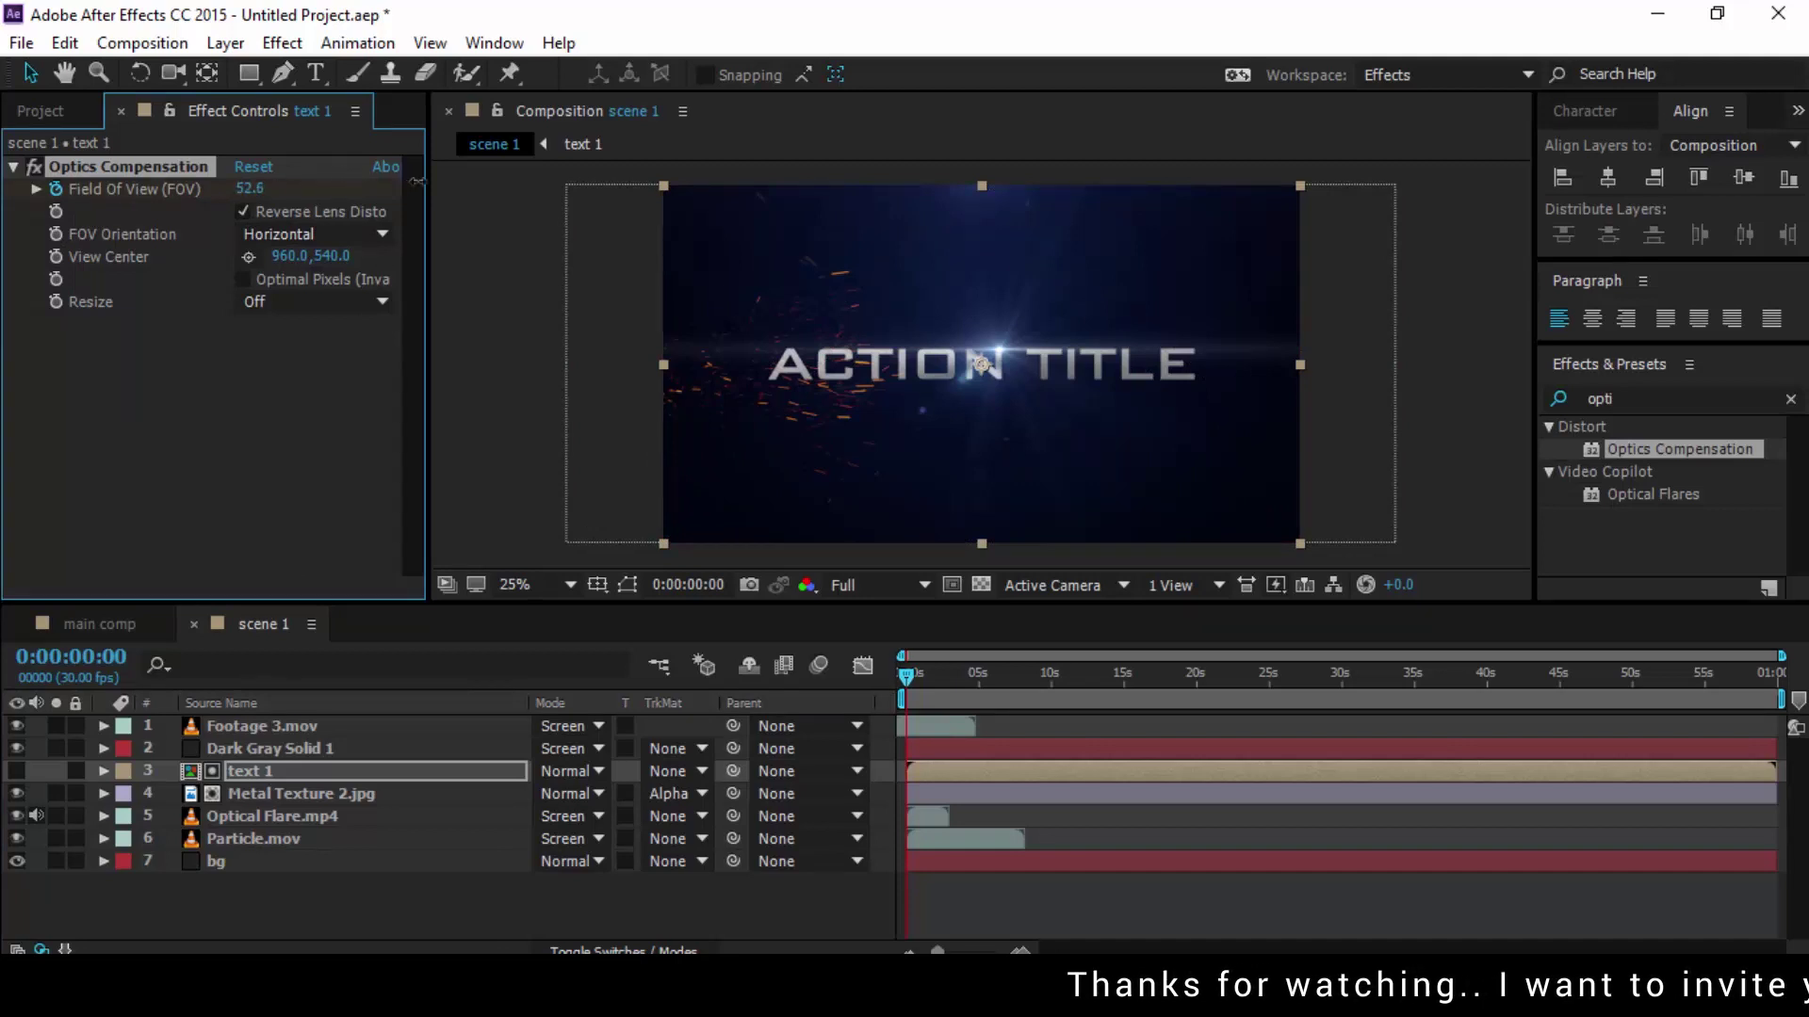
drag(248, 188, 1649, 226)
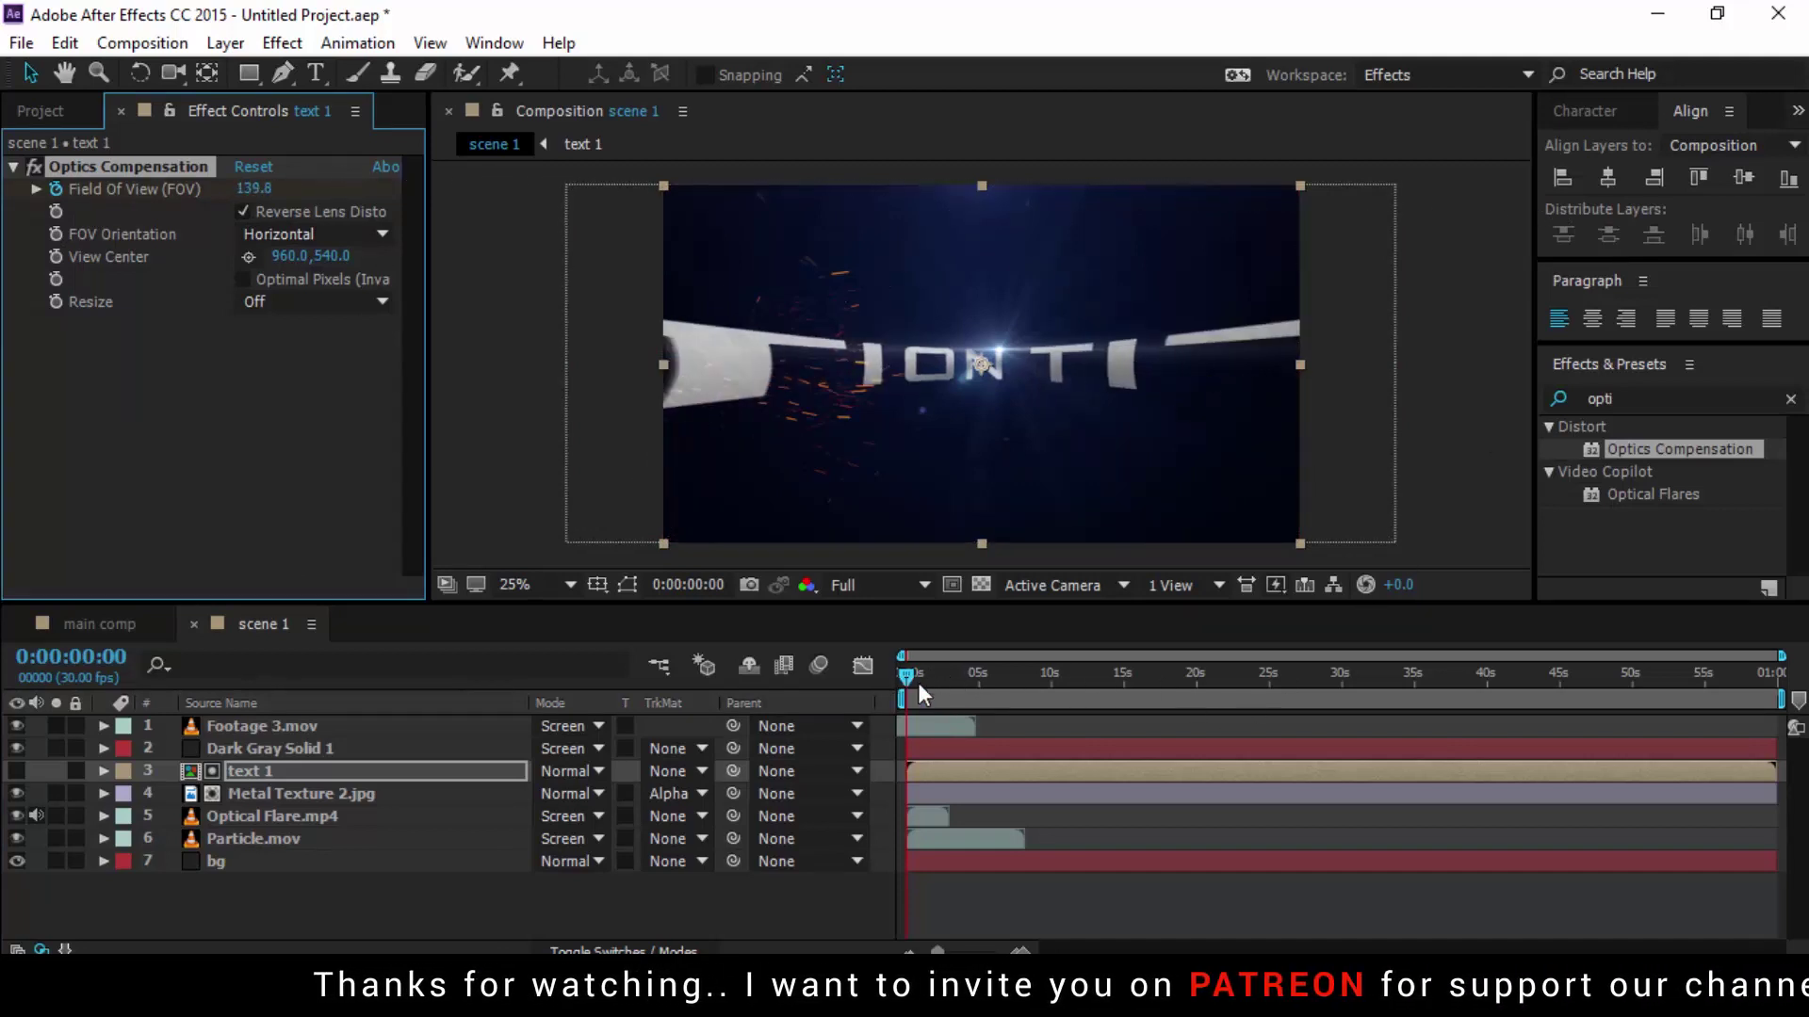
Keyframe the text 1 layer's Field Of View to 0 at 0:00:01:19 and scrub back to 0:00:01:15 to check the distortion
click(1022, 950)
click(1022, 951)
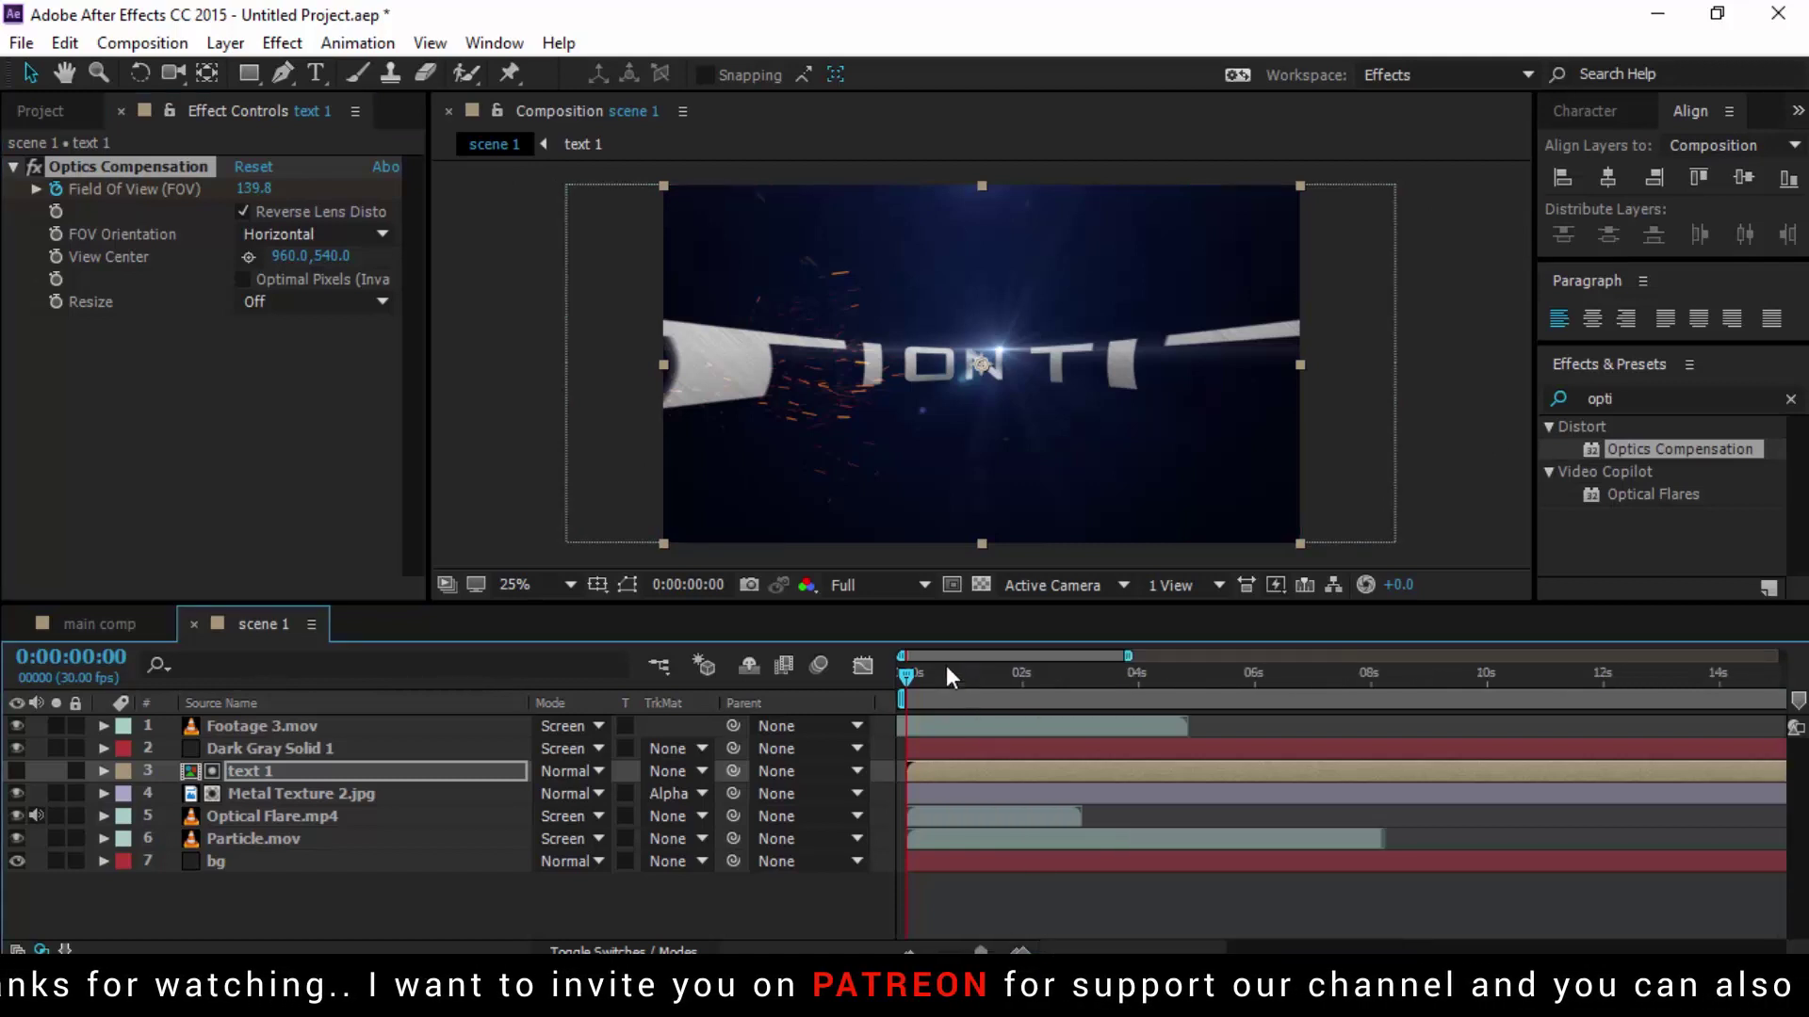
drag(908, 674, 1002, 676)
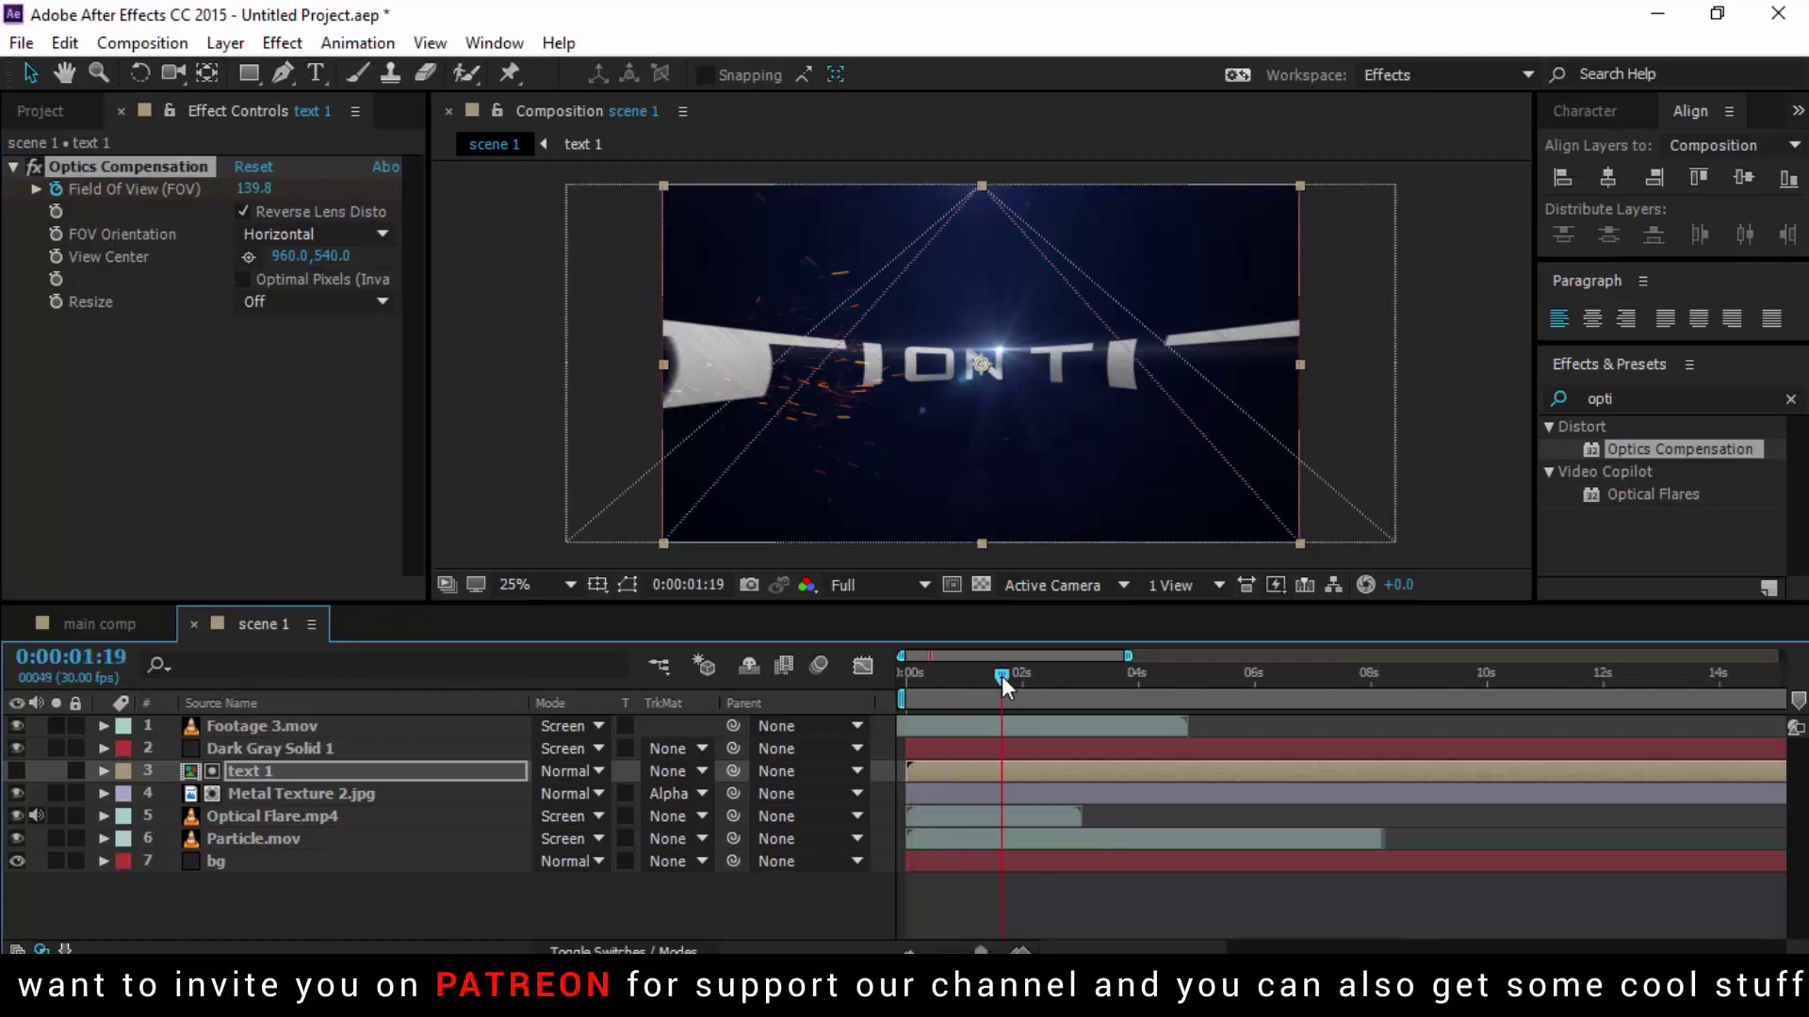
click(254, 188)
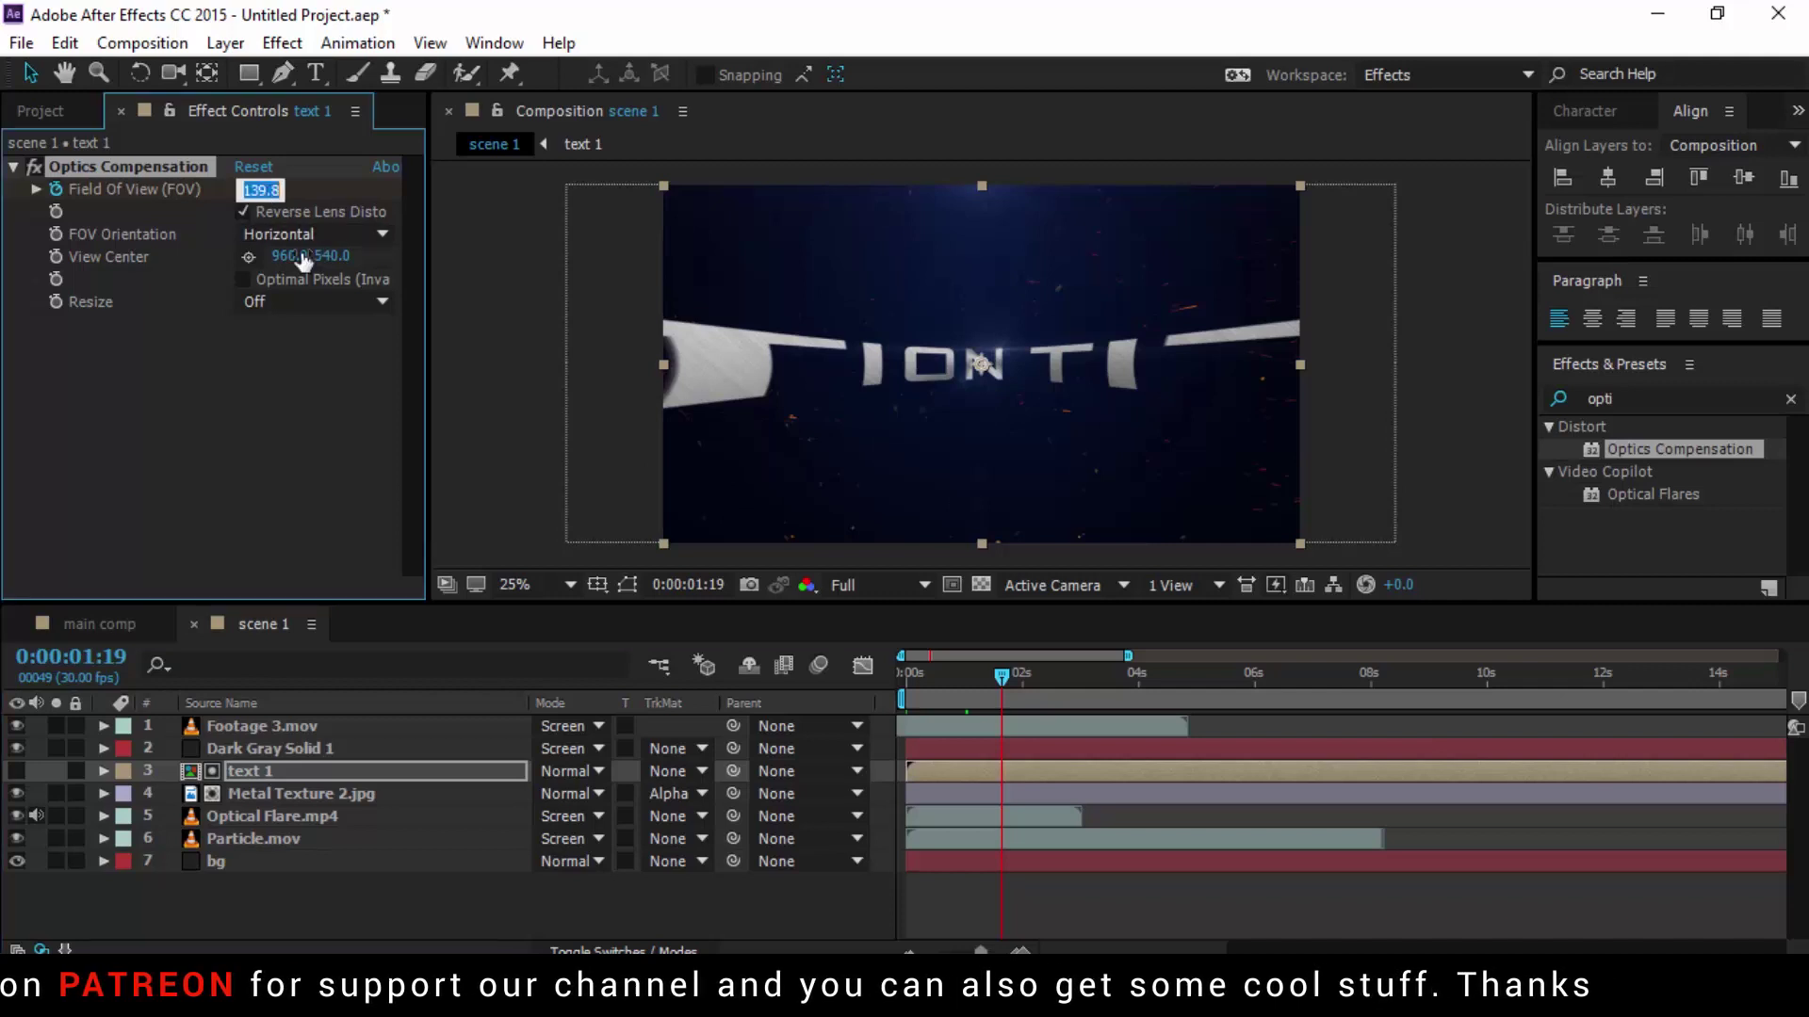
text(0)
key(Return)
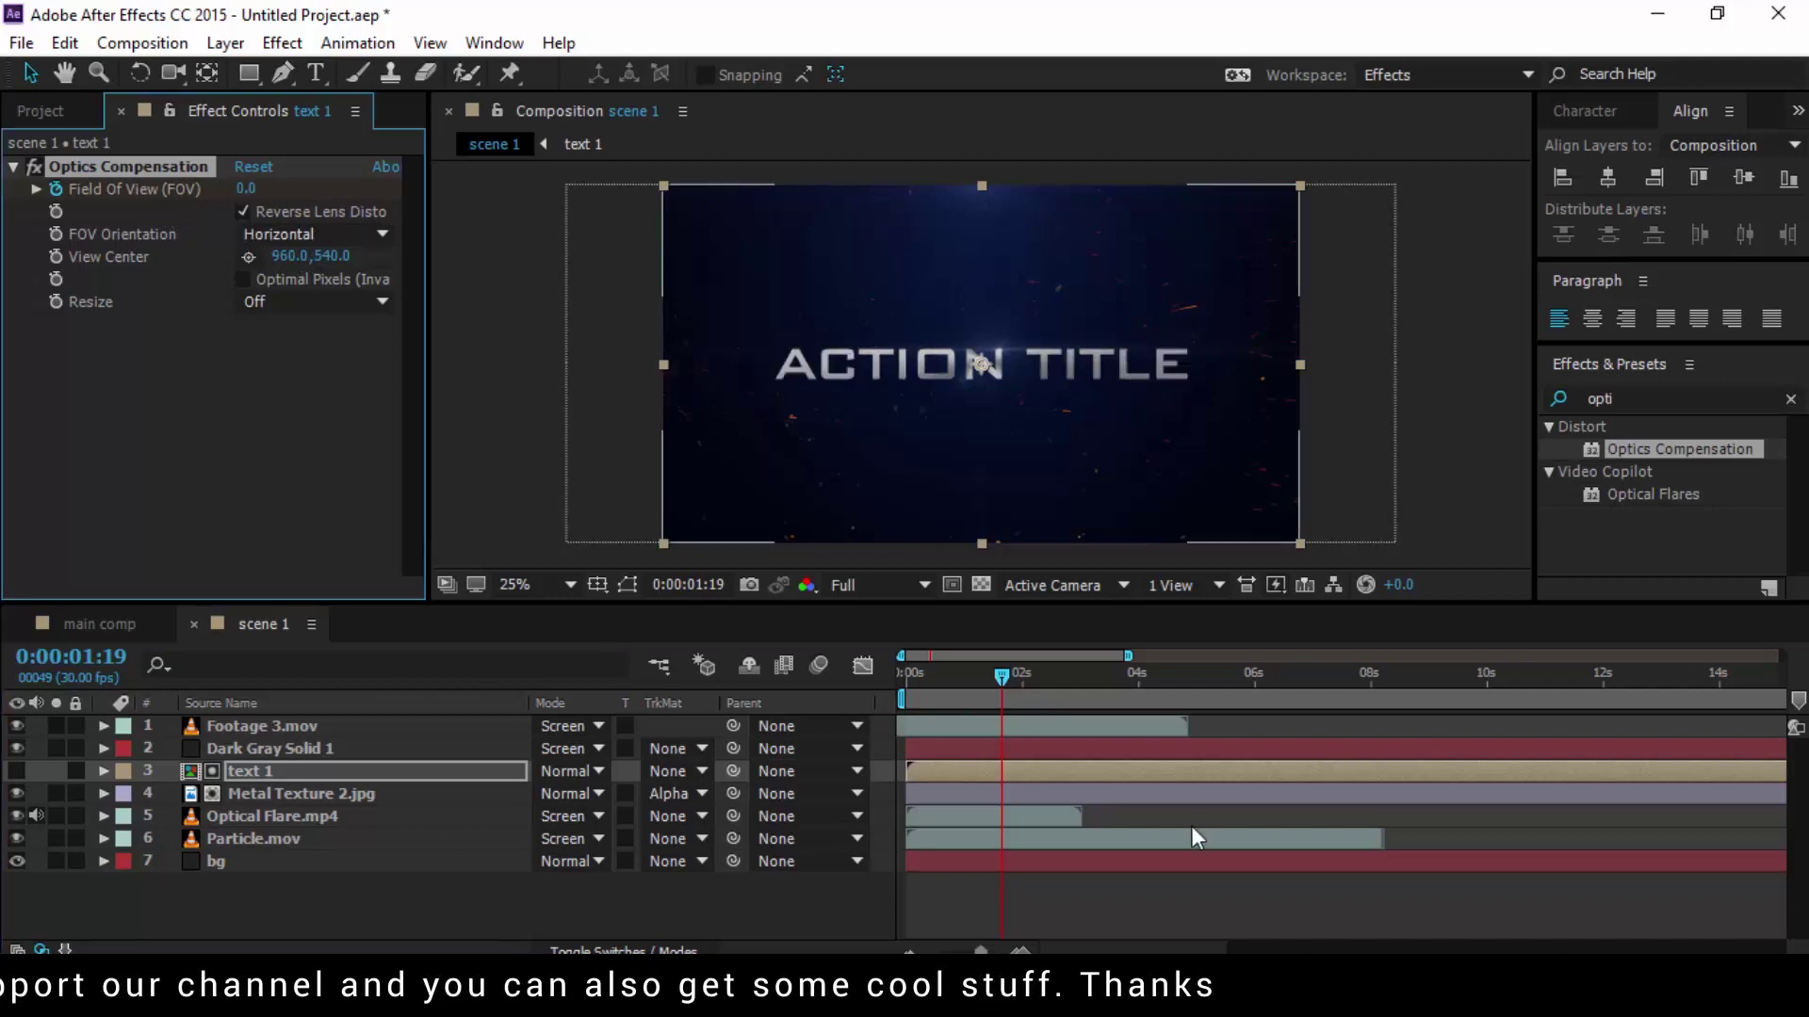
click(1096, 818)
mouse_move(980, 676)
mouse_down()
mouse_move(897, 676)
mouse_move(992, 676)
mouse_up()
Add a new adjustment layer at the top of scene 1 and apply the Curves effect to it
right_click(620, 886)
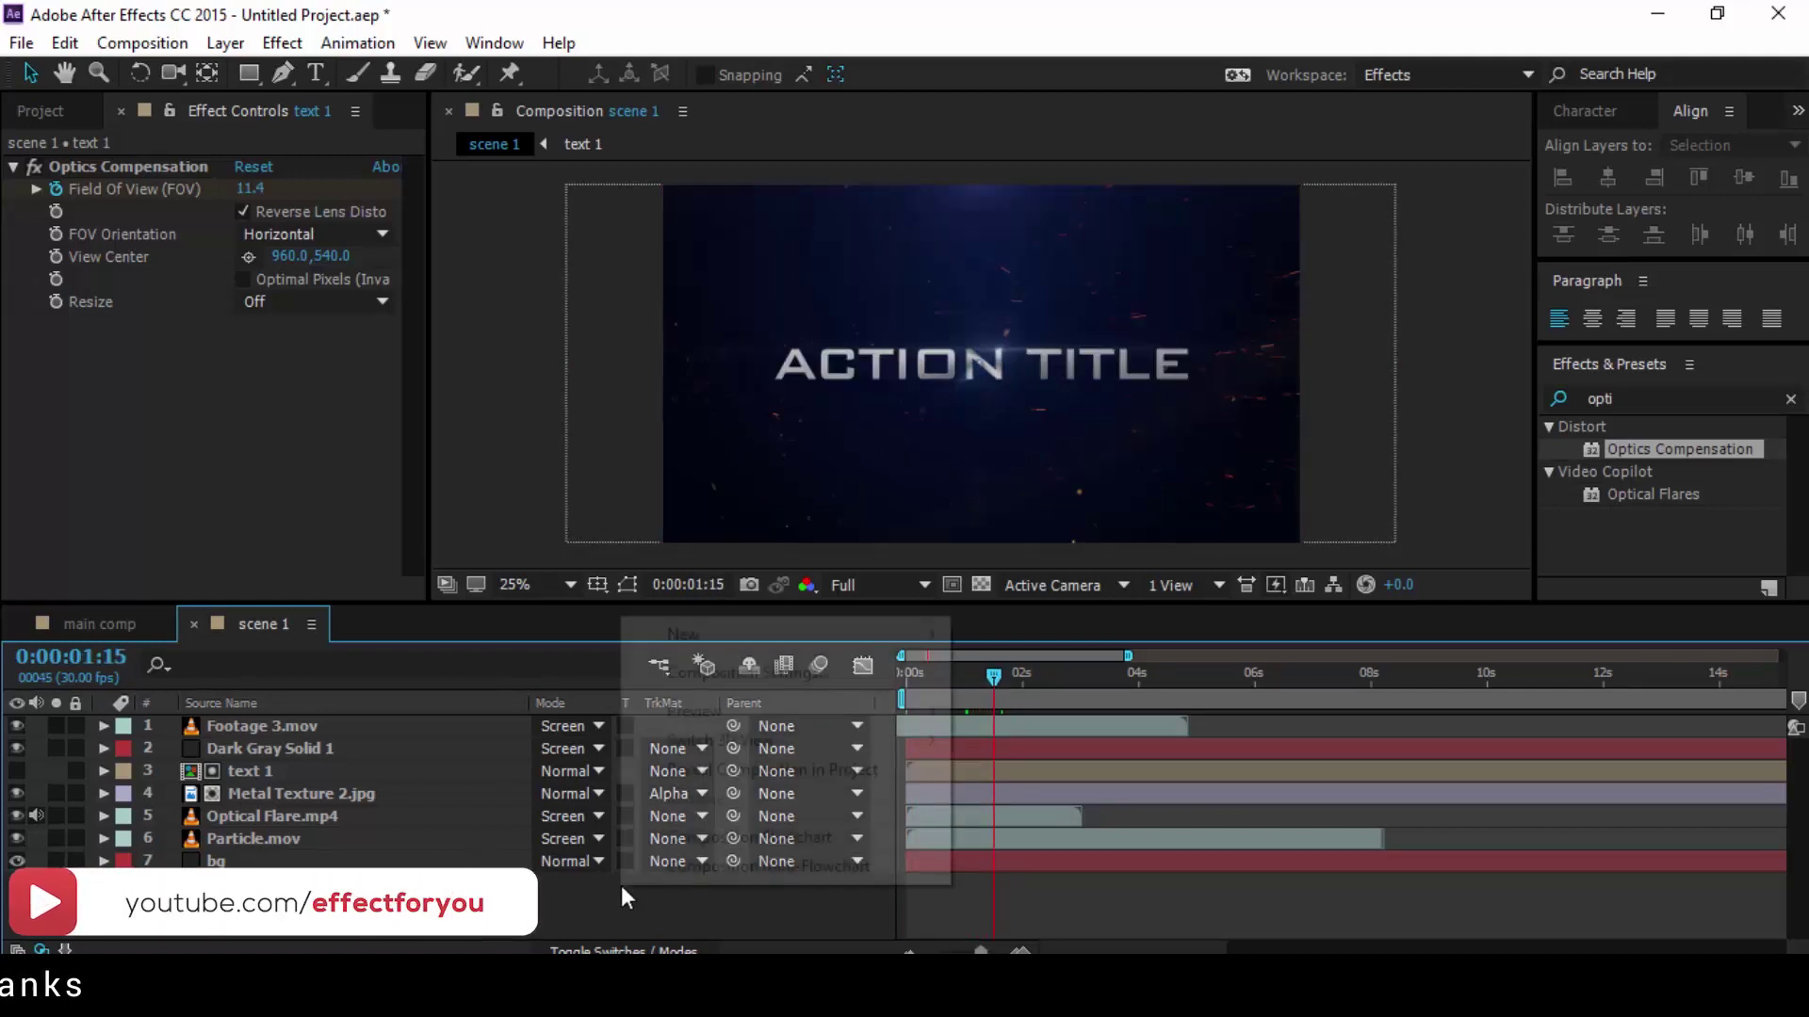
mouse_move(759, 634)
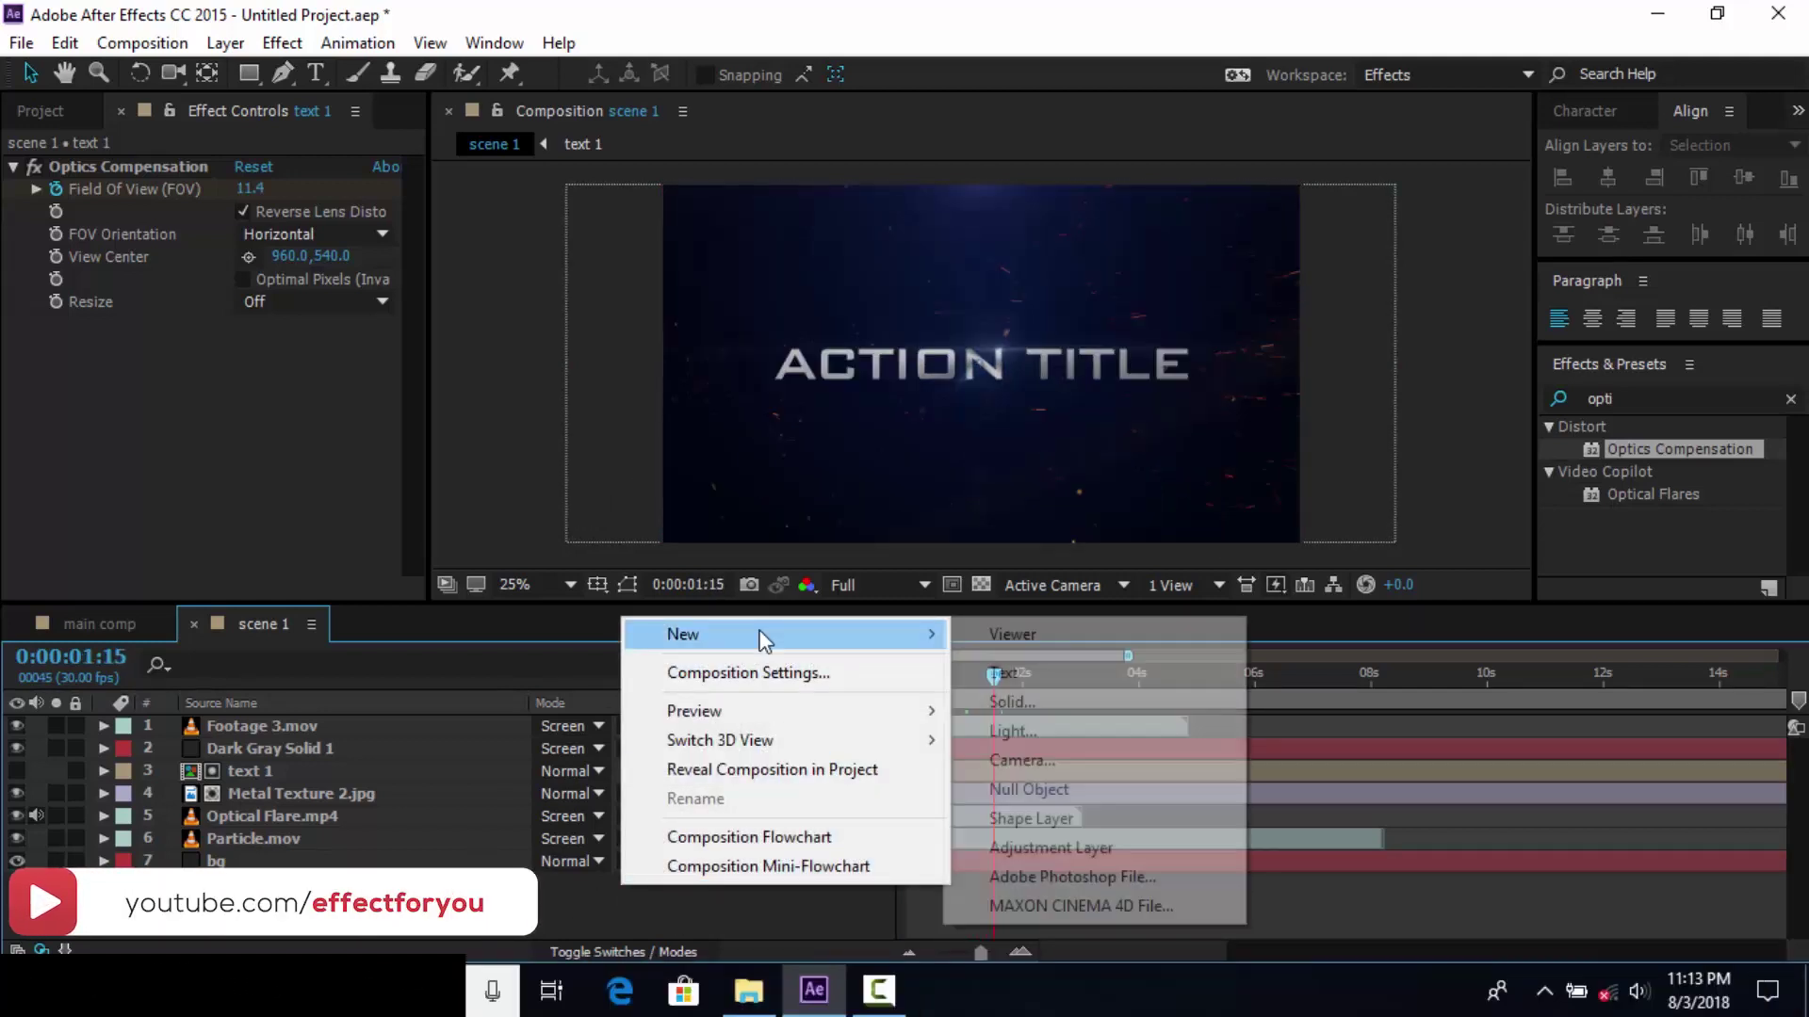
click(1045, 848)
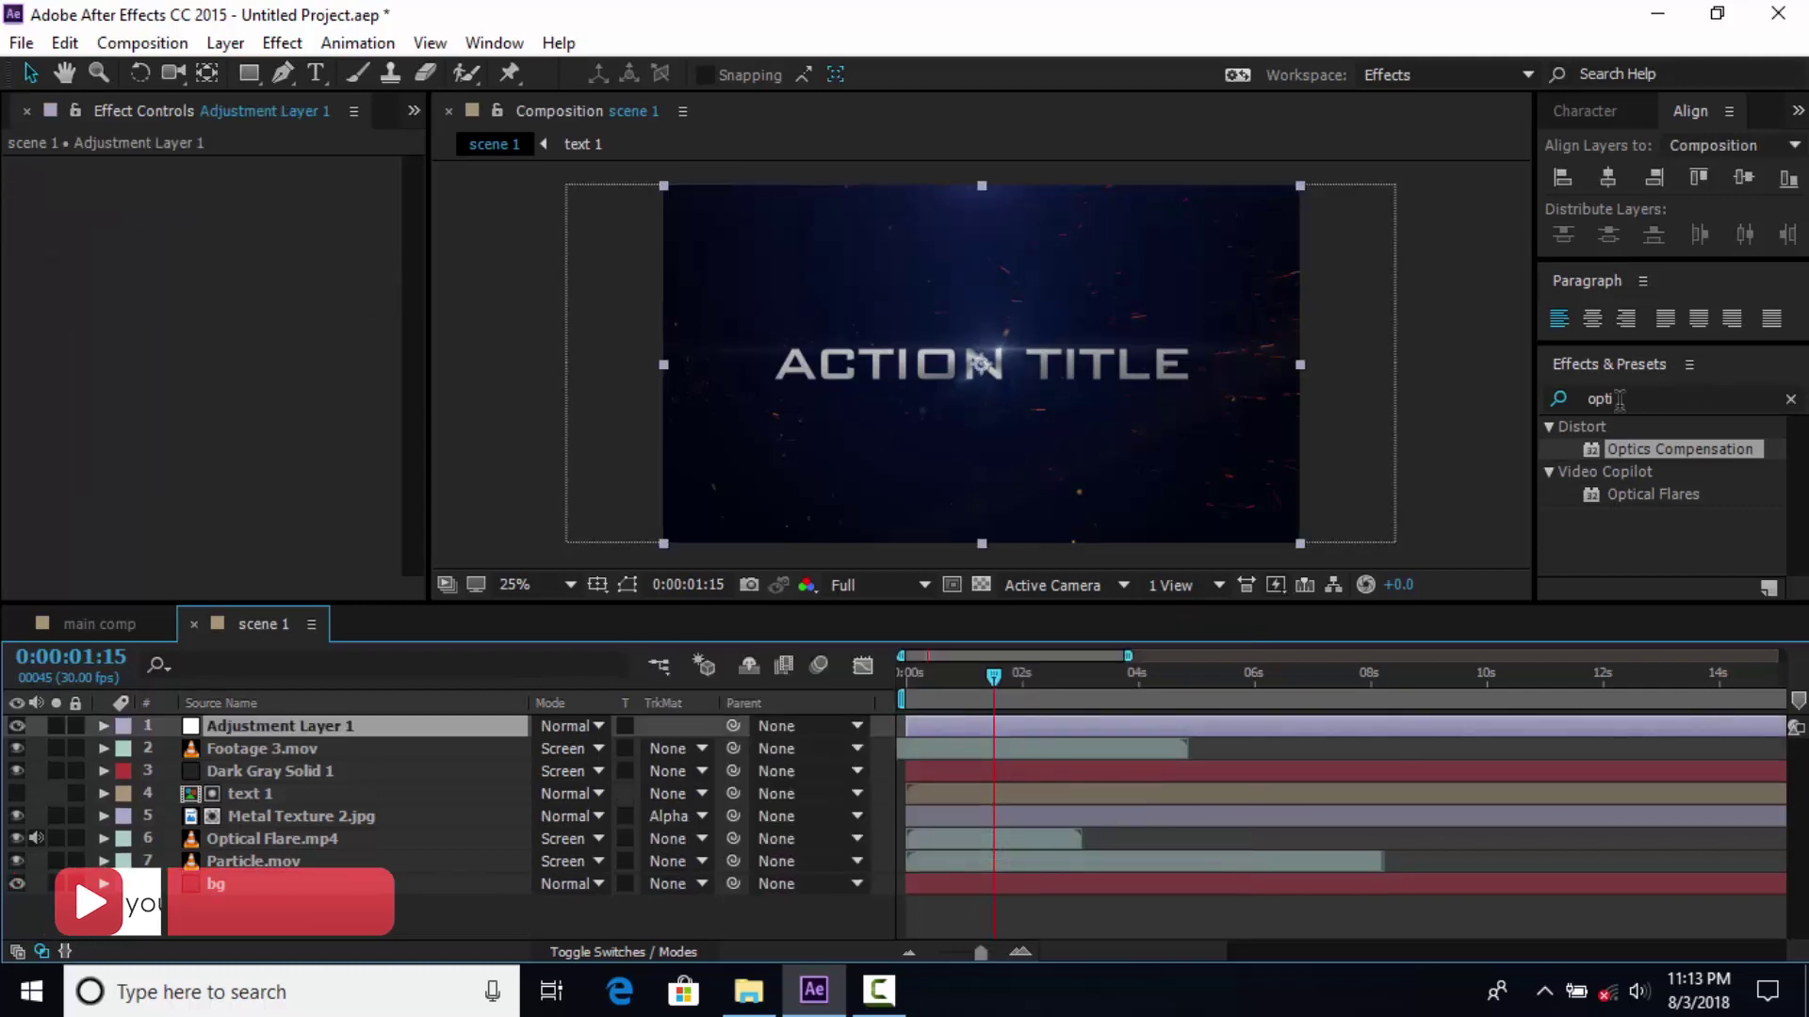
drag(1618, 400, 1515, 441)
text(curv)
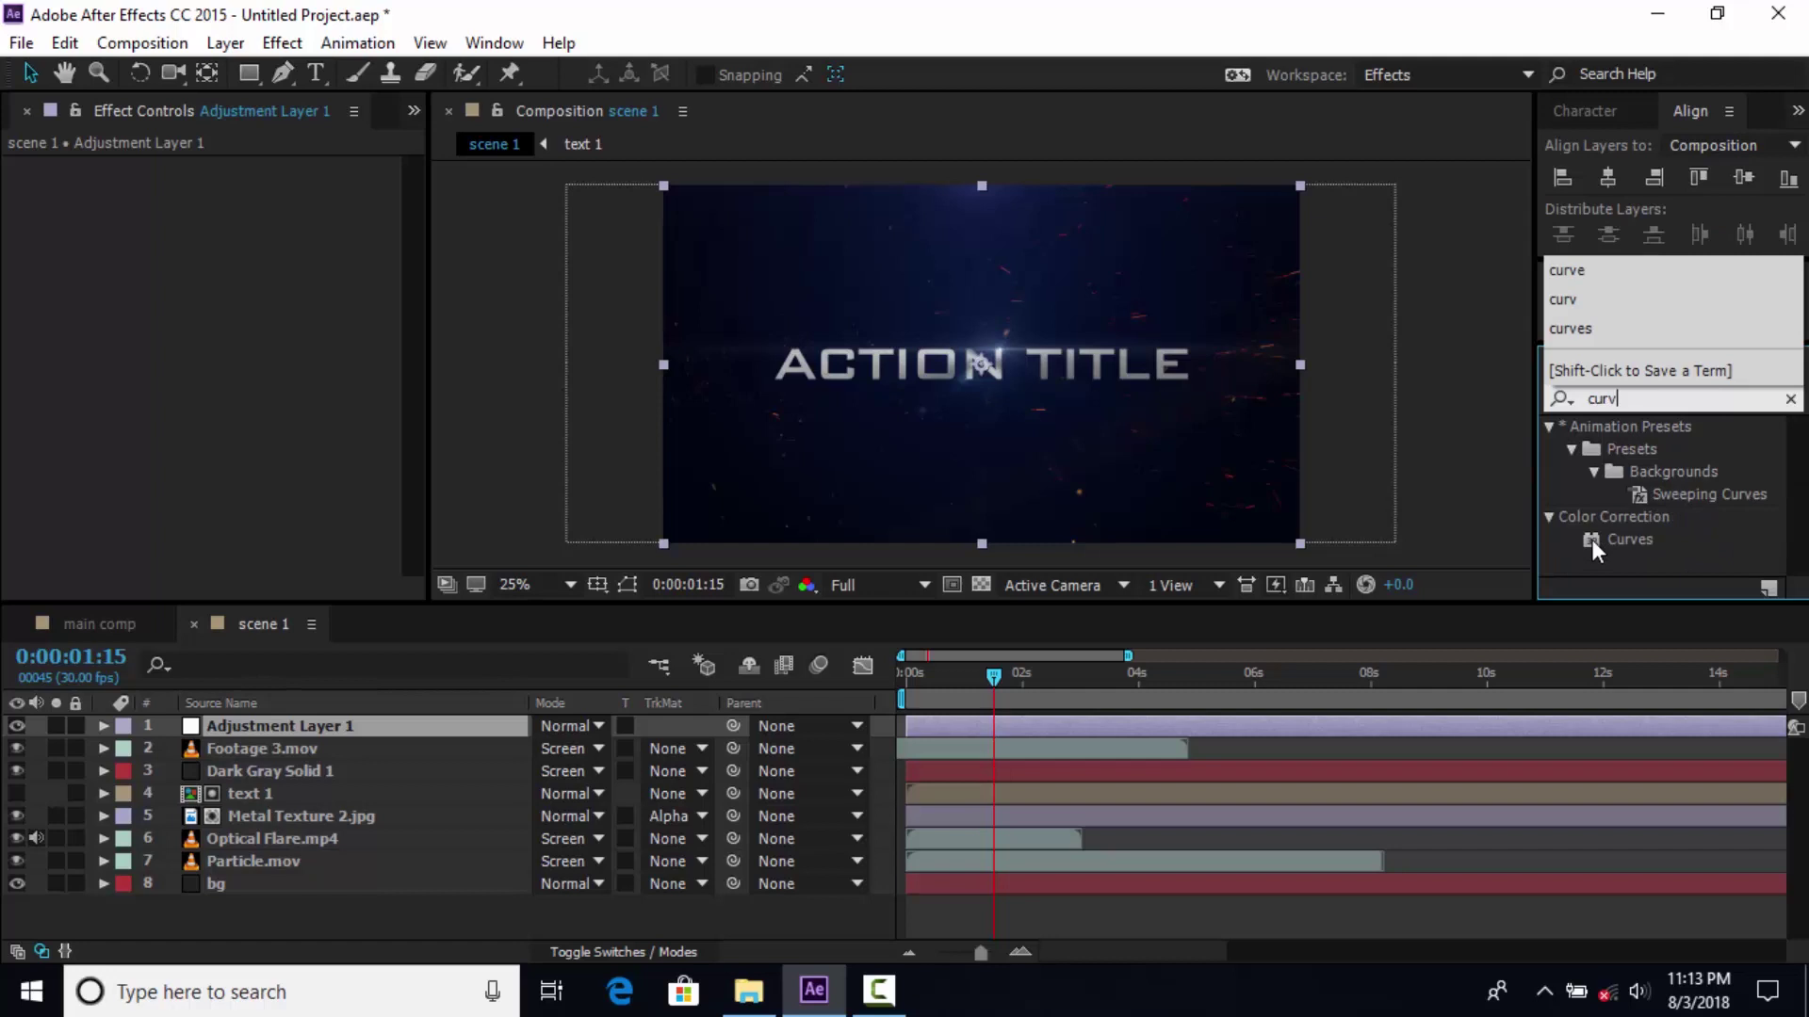
drag(1591, 538, 217, 726)
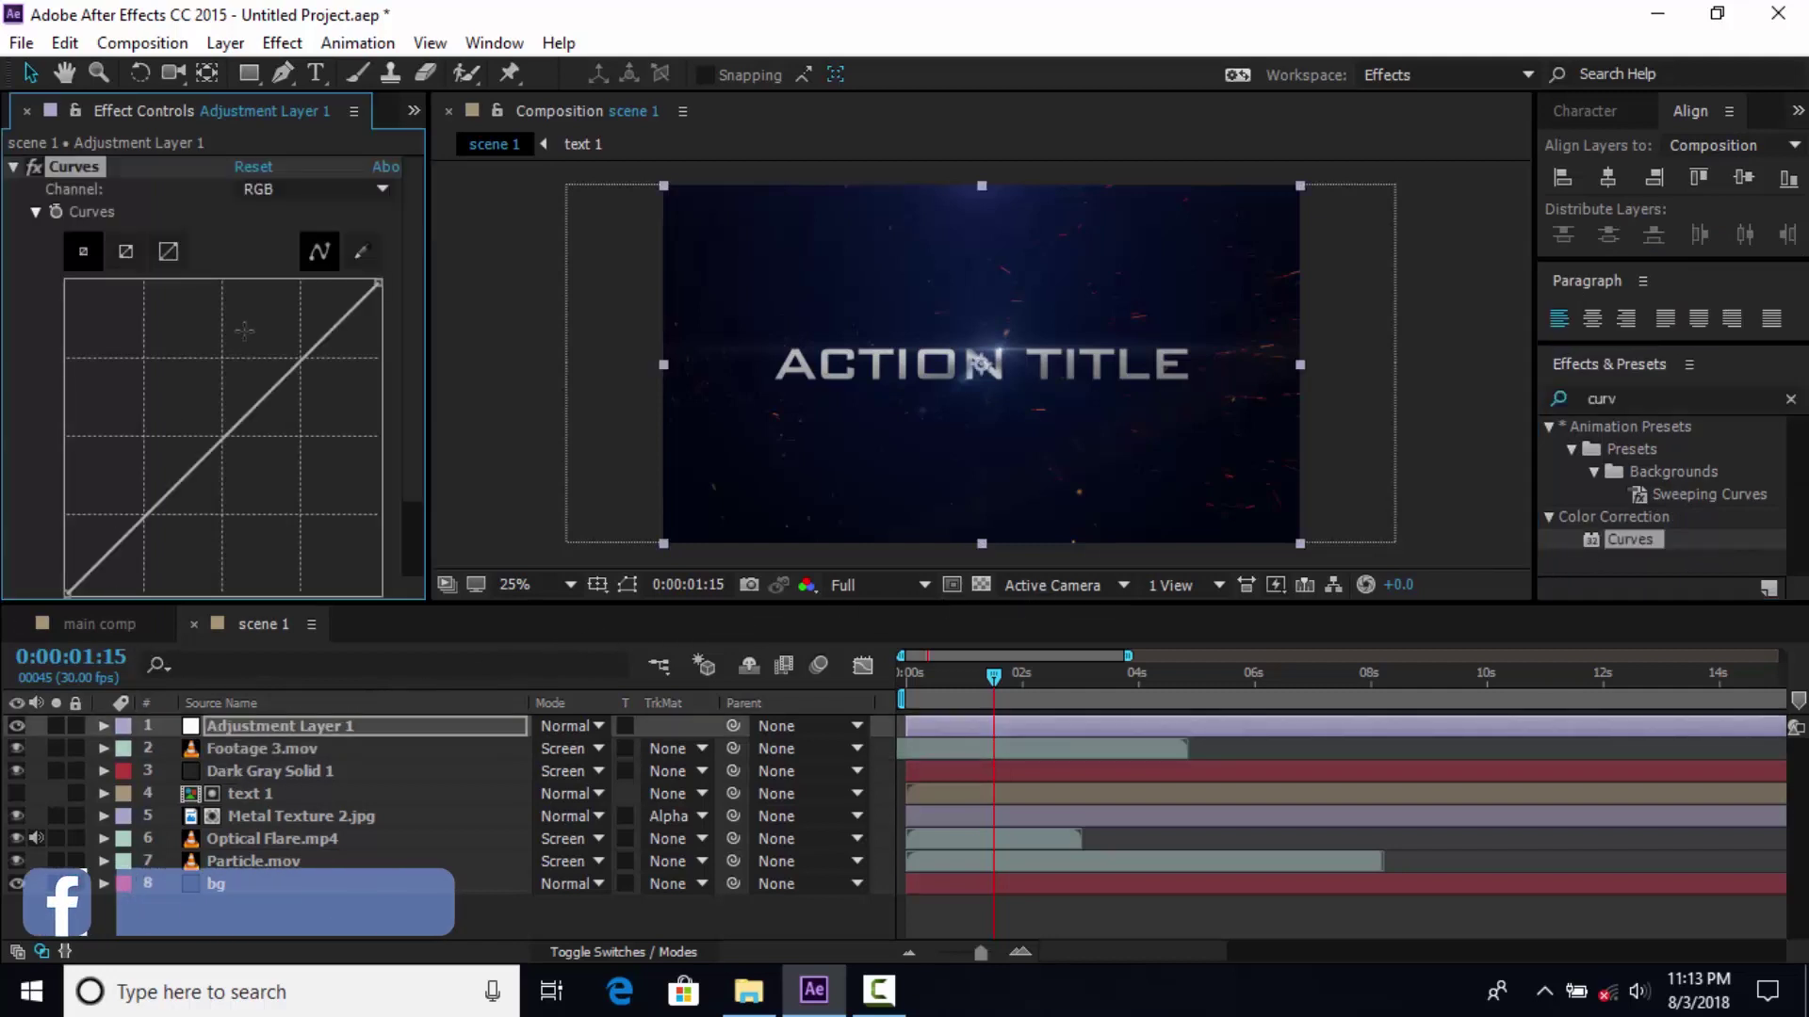
Add contrast to the Blue channel of Curves by pulling its black and white end points slightly inward
click(316, 189)
click(283, 304)
scroll(175, 547, down, 2)
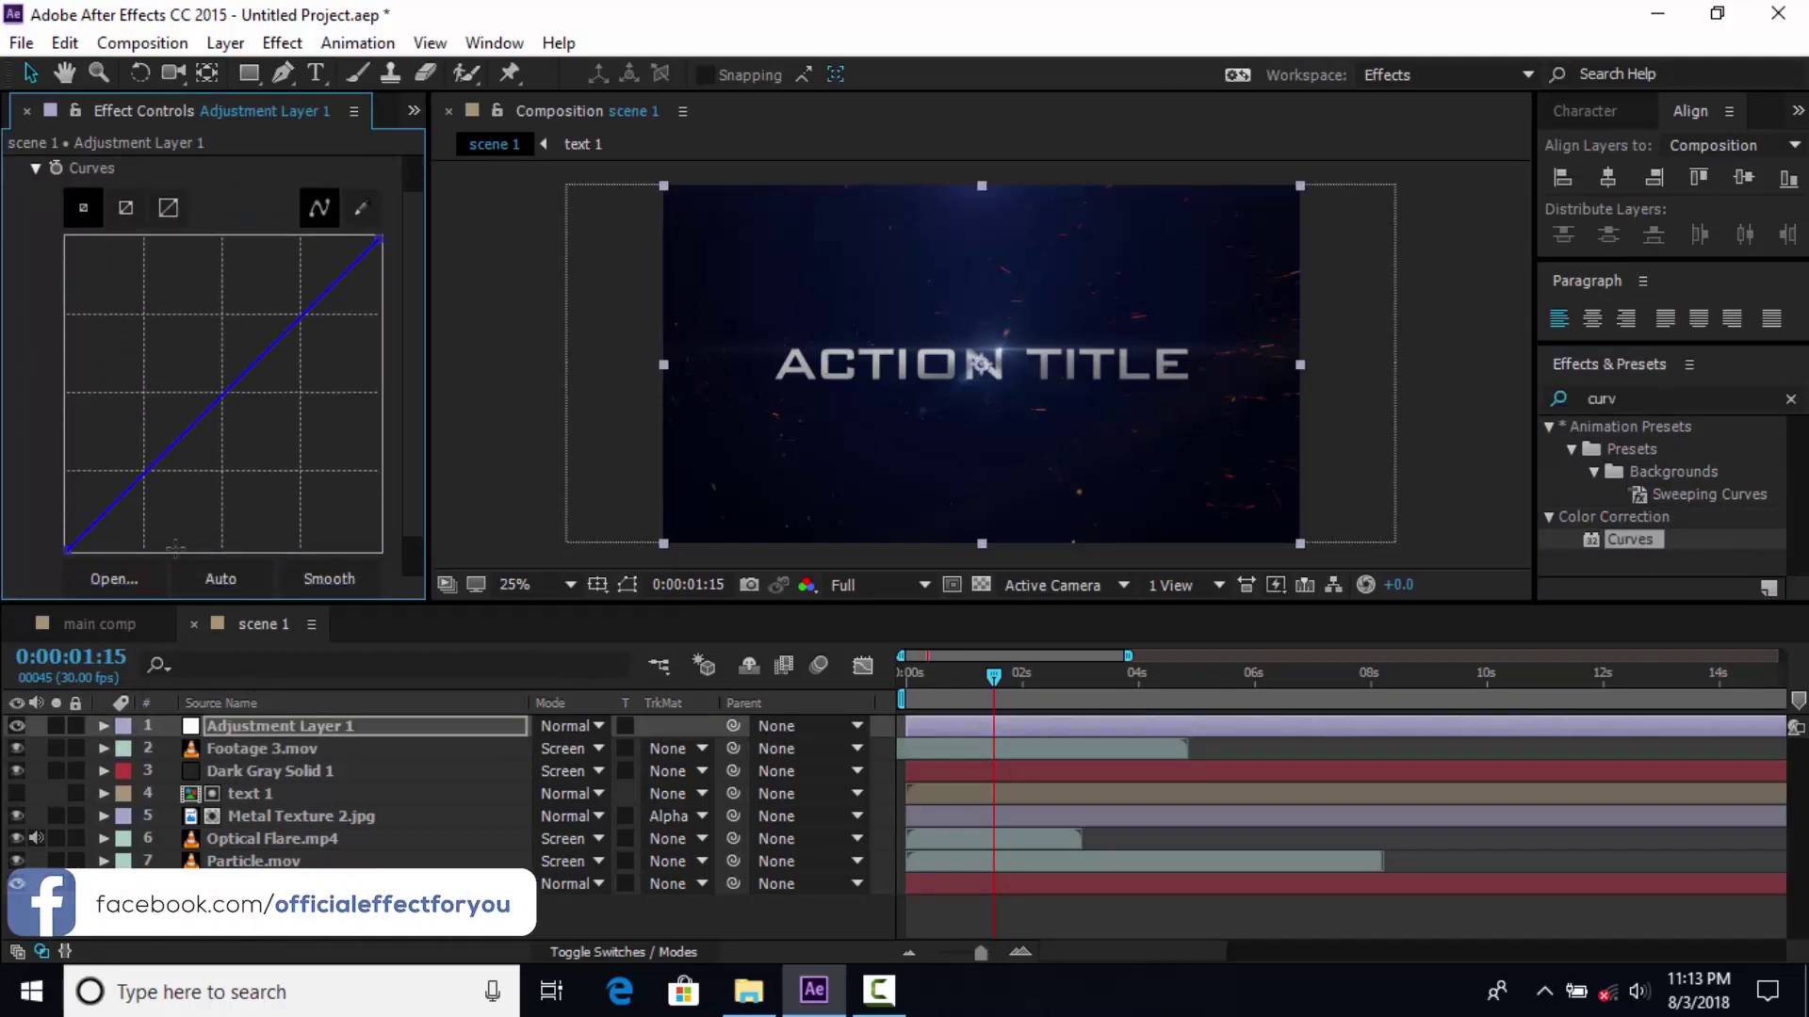
drag(68, 549, 75, 557)
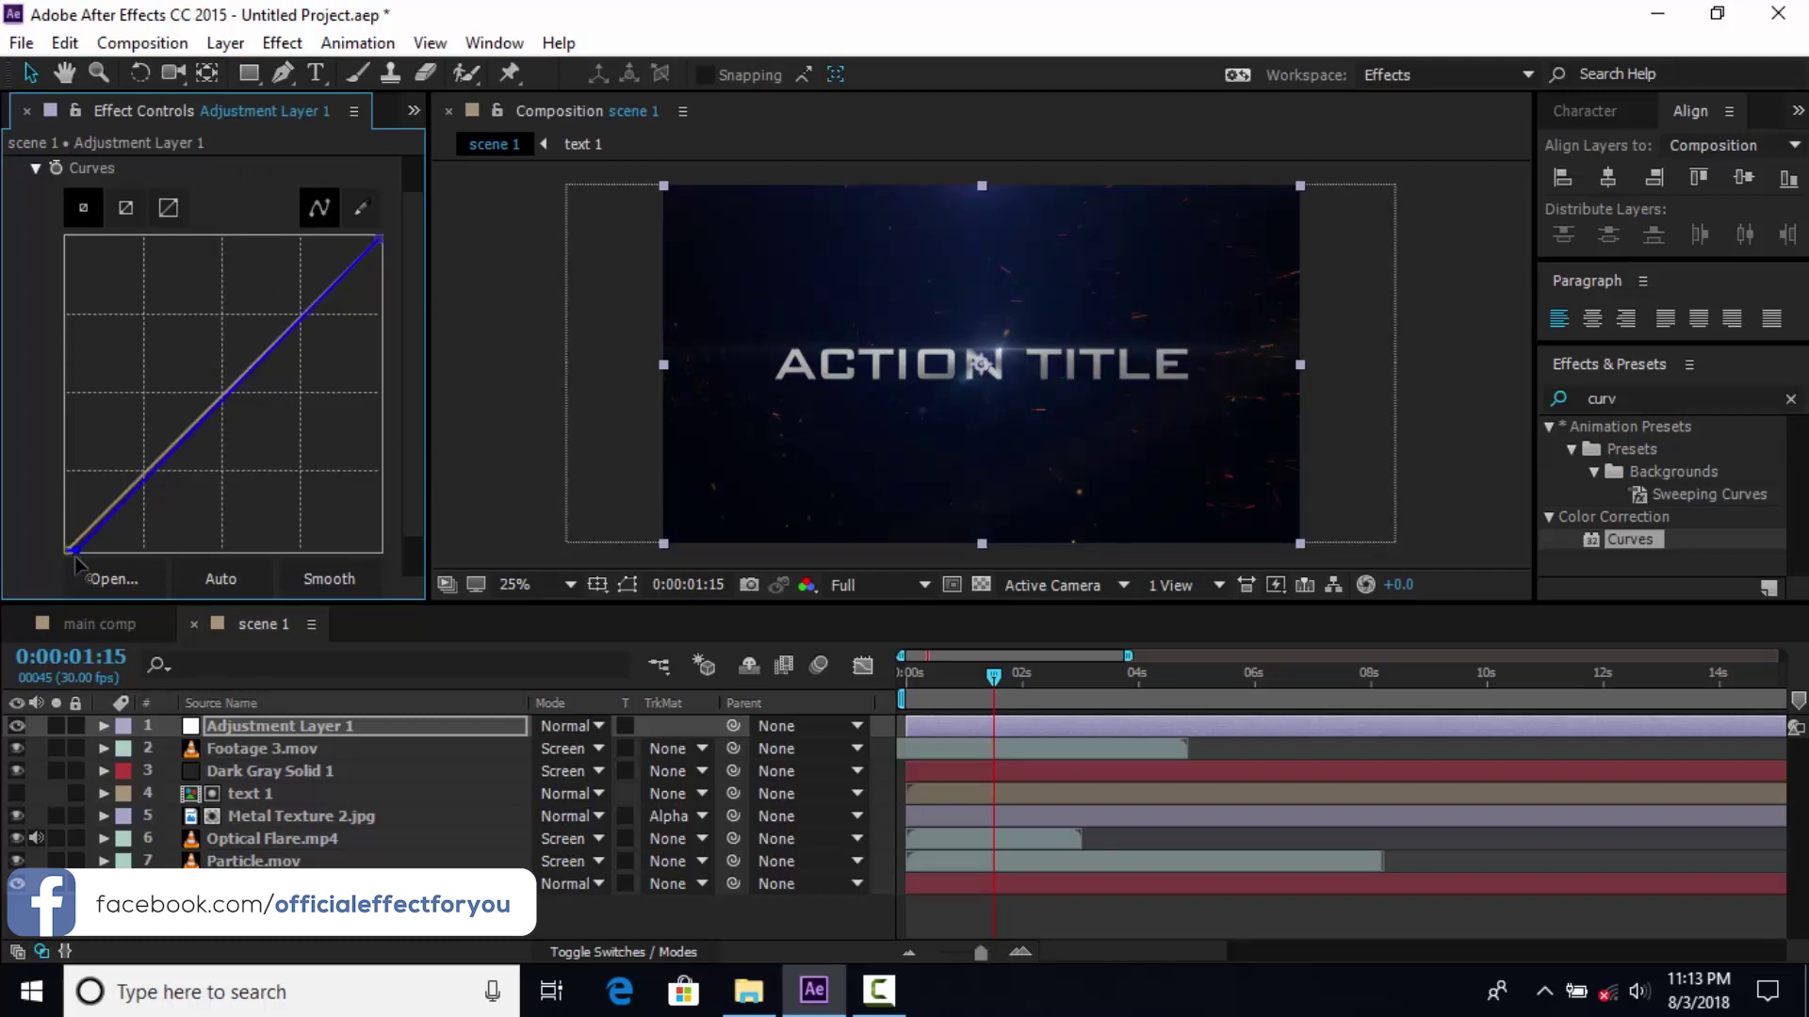
drag(376, 237, 371, 243)
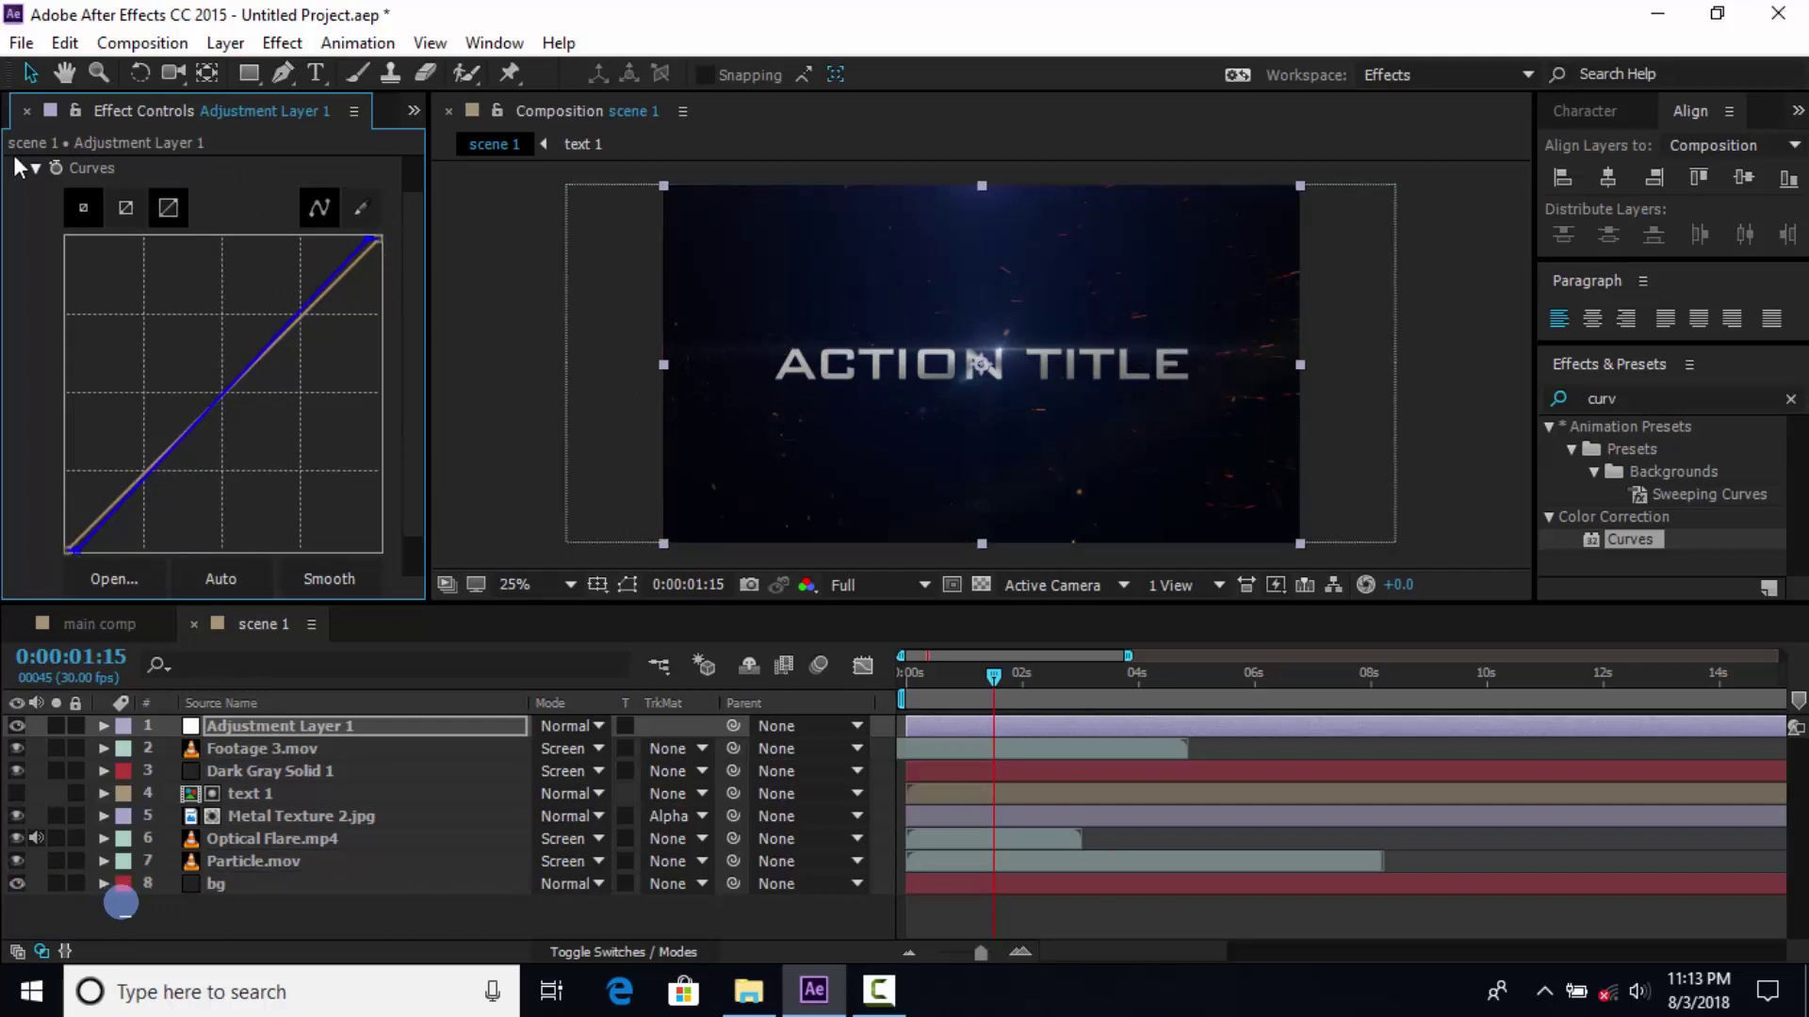
click(35, 168)
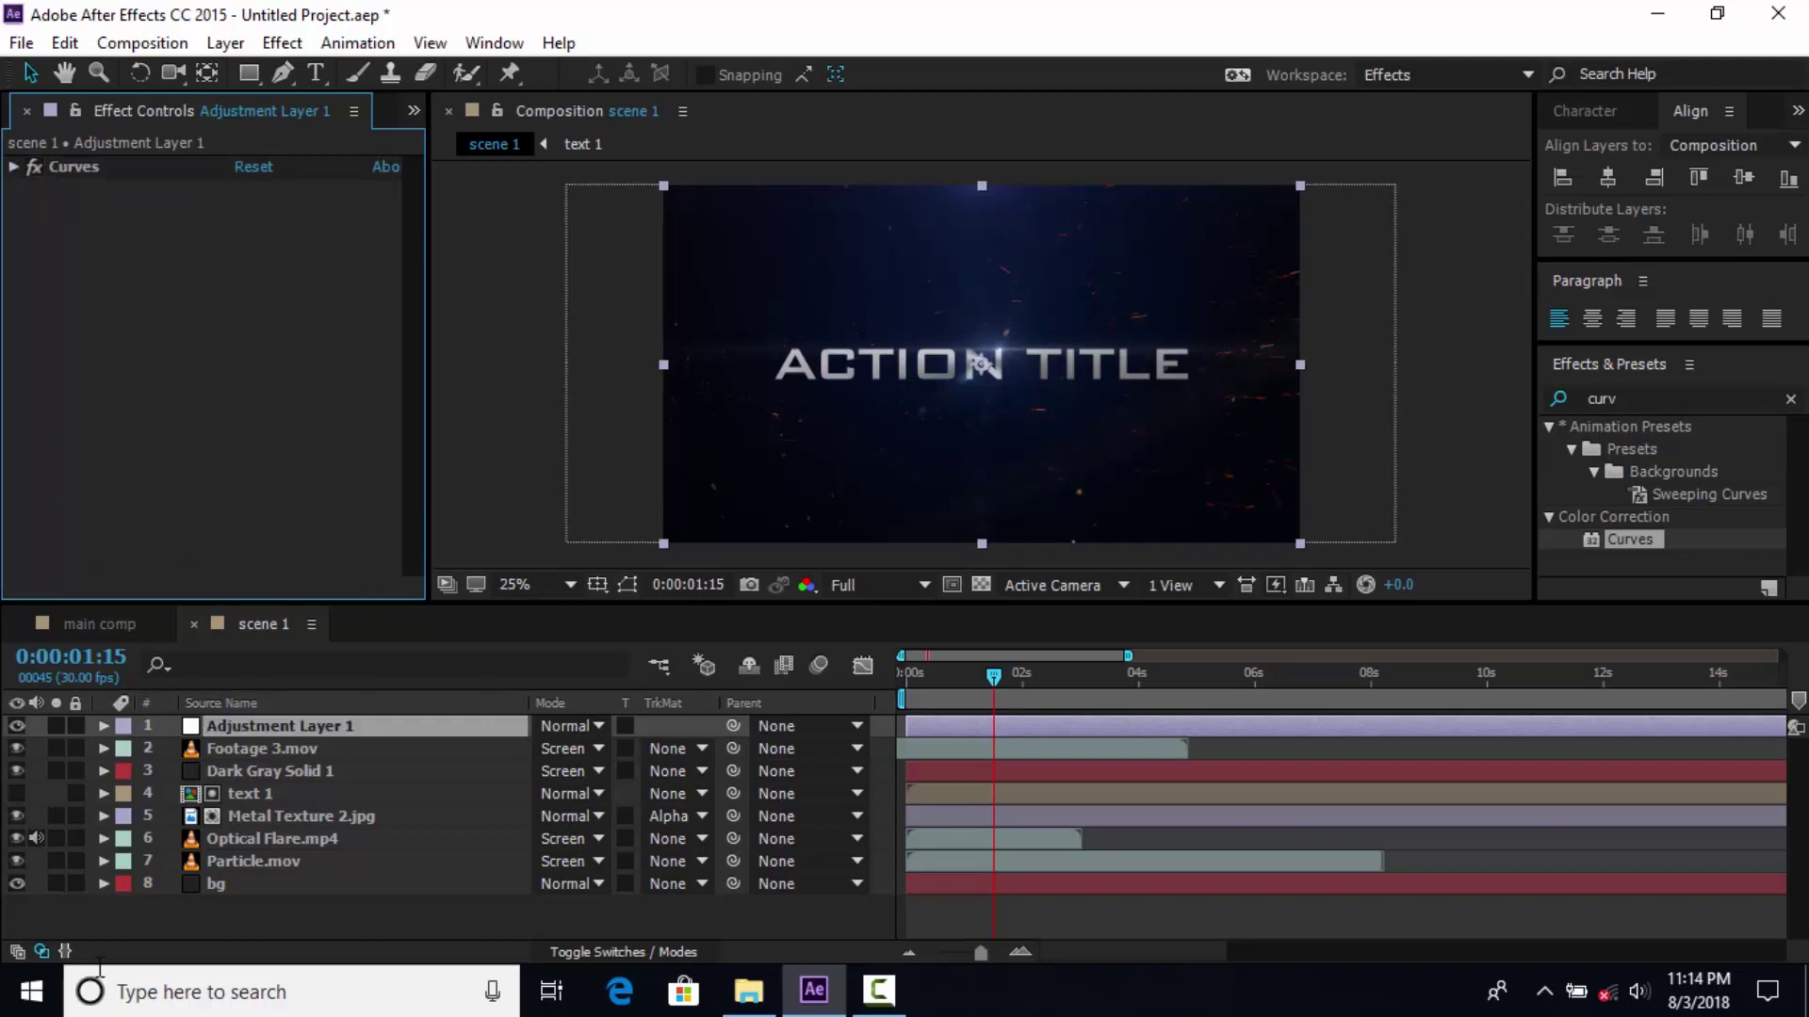
Duplicate the text 1 layer, place the copy directly below Metal Texture 2.jpg and rename it "shadow"
click(268, 794)
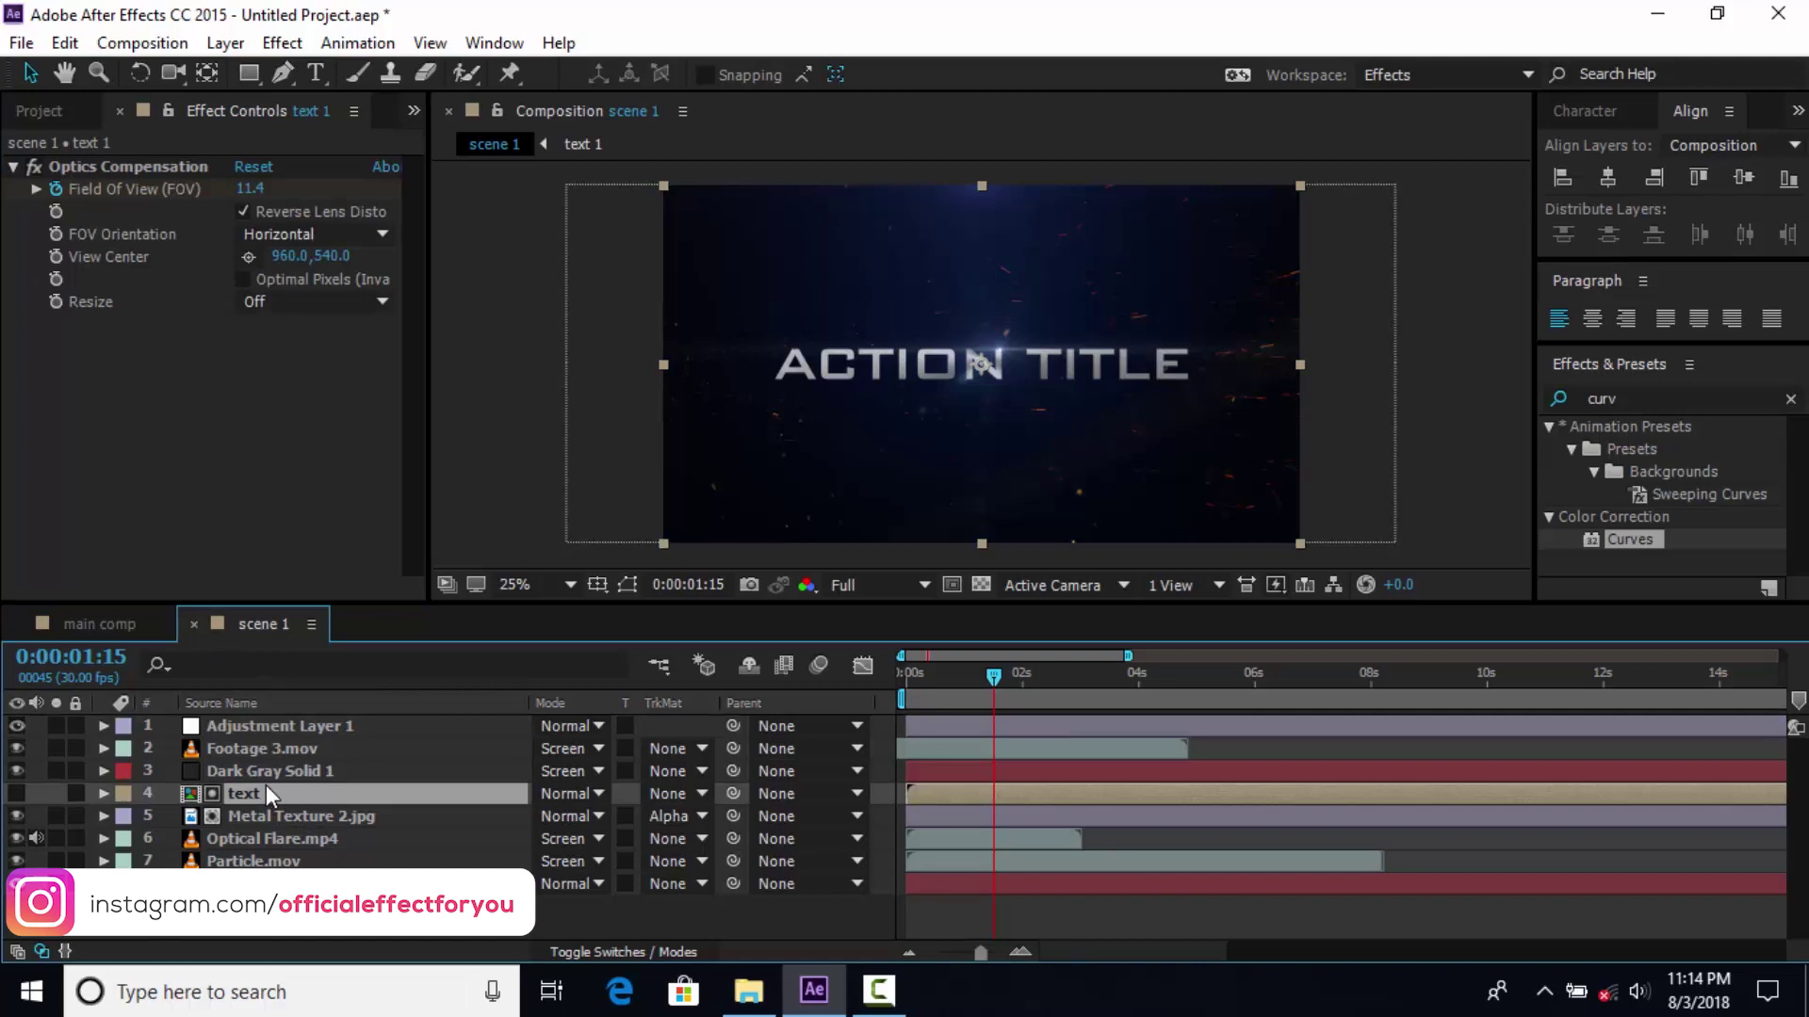
key(ctrl+d)
drag(247, 795, 256, 853)
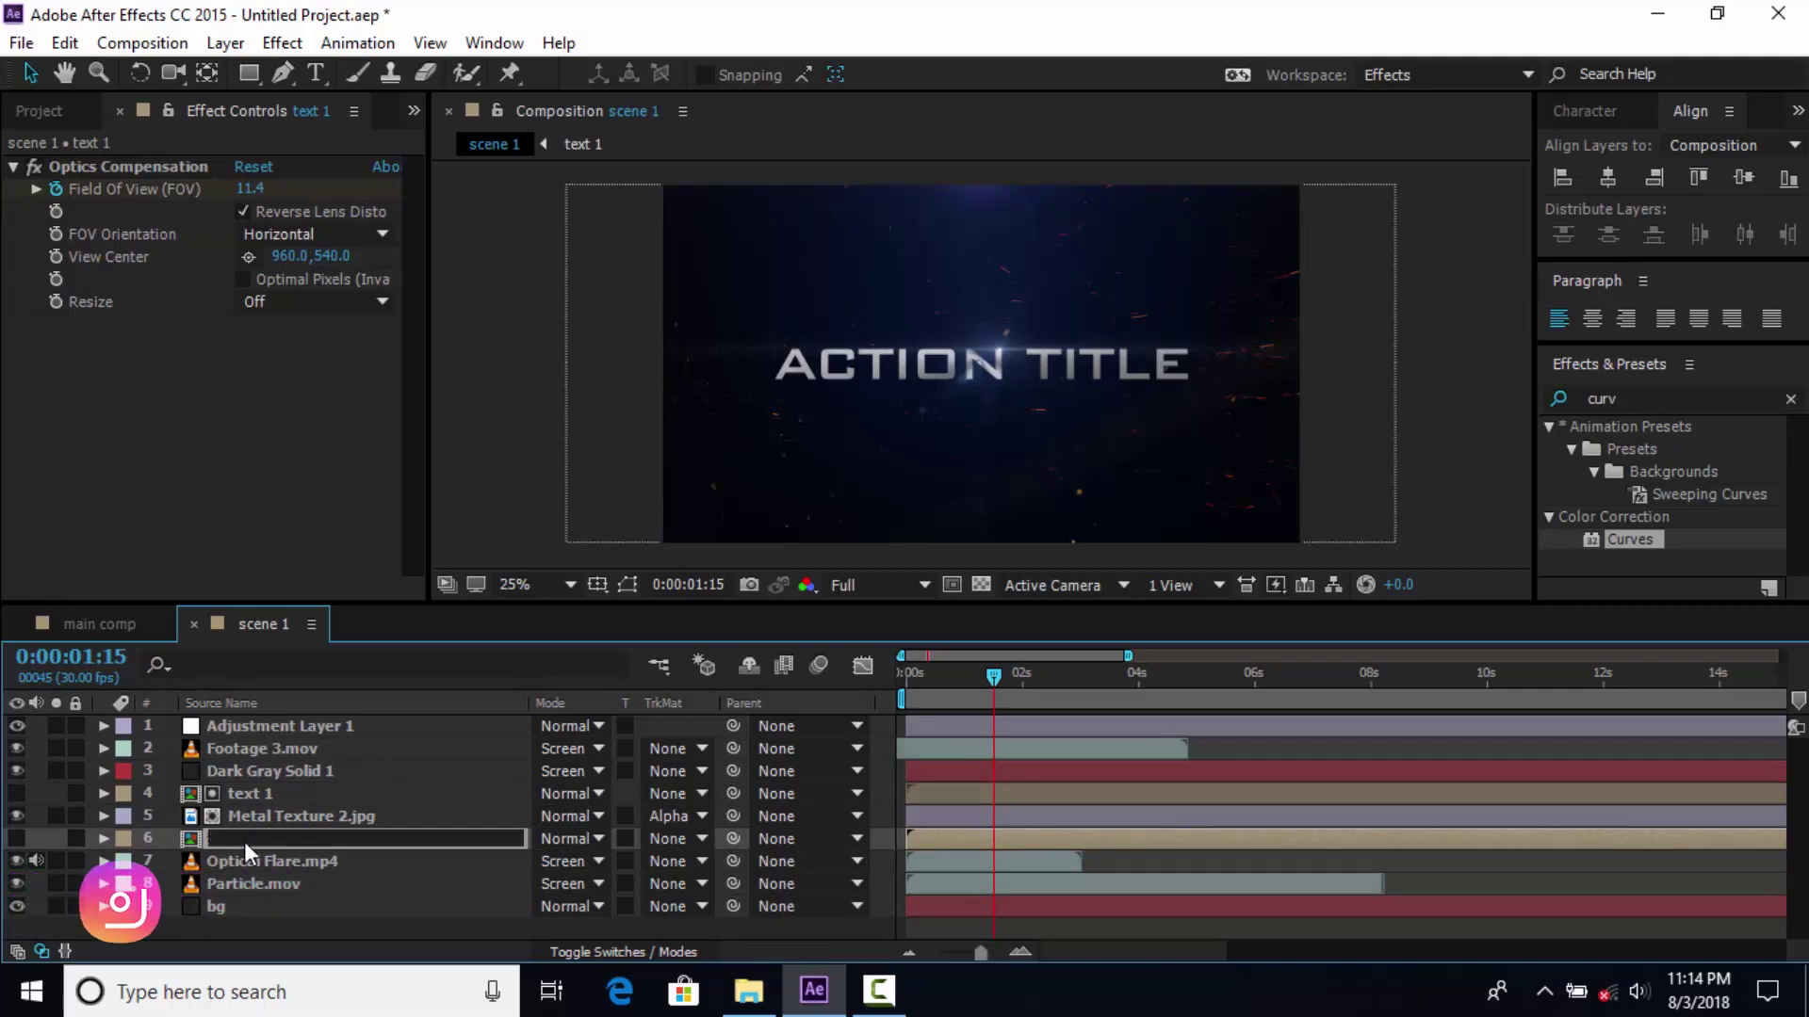
key(Return)
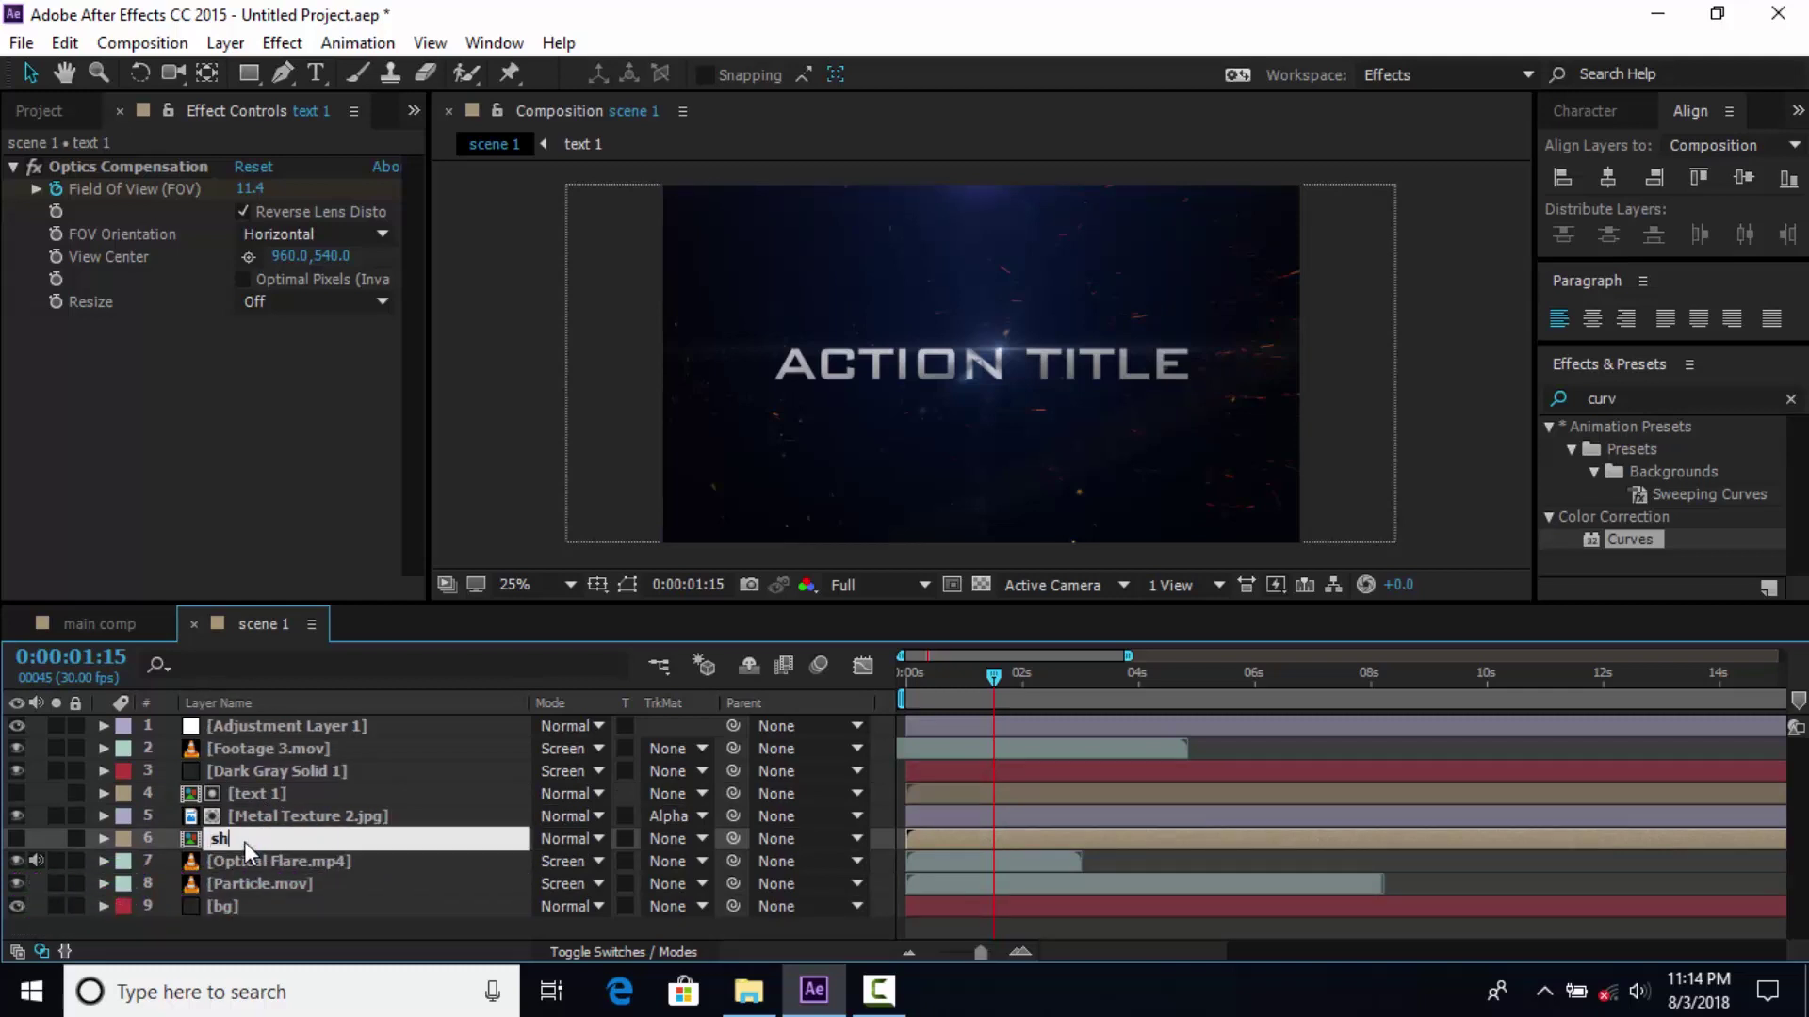
click(224, 516)
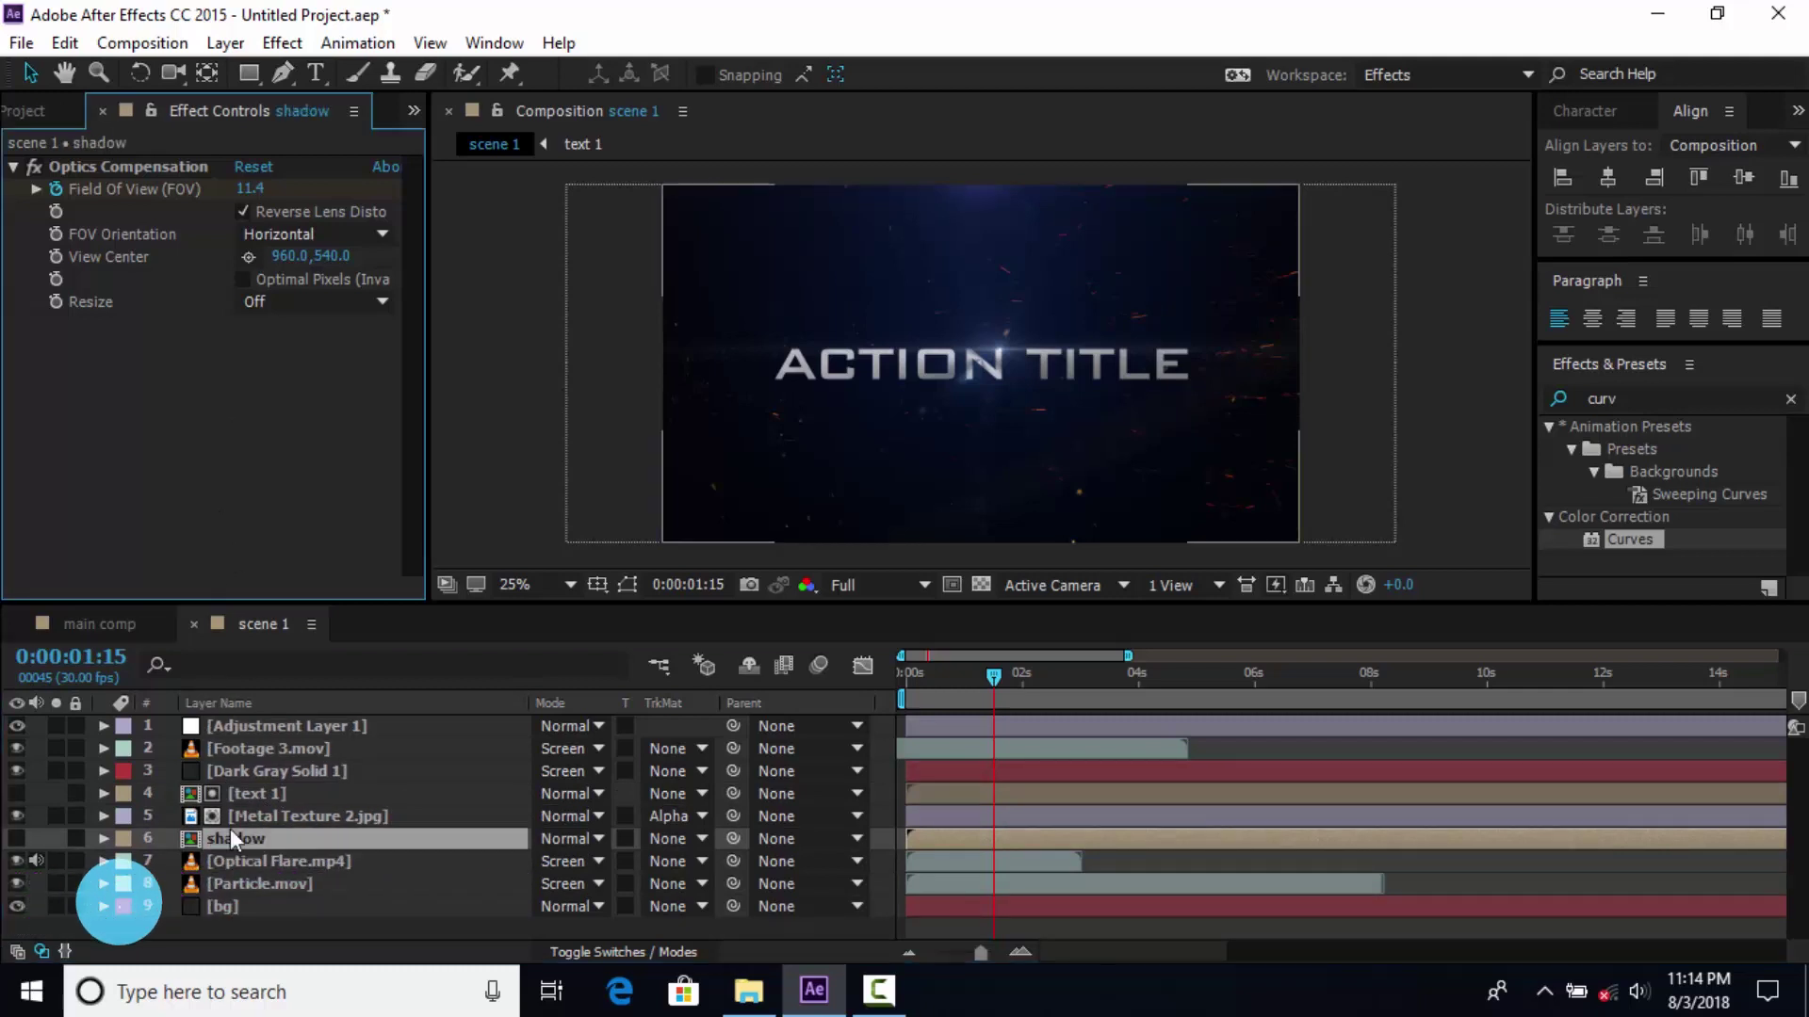
Apply the Fill effect to the shadow layer and set its color to white (FFFFFF)
drag(1628, 400, 1535, 405)
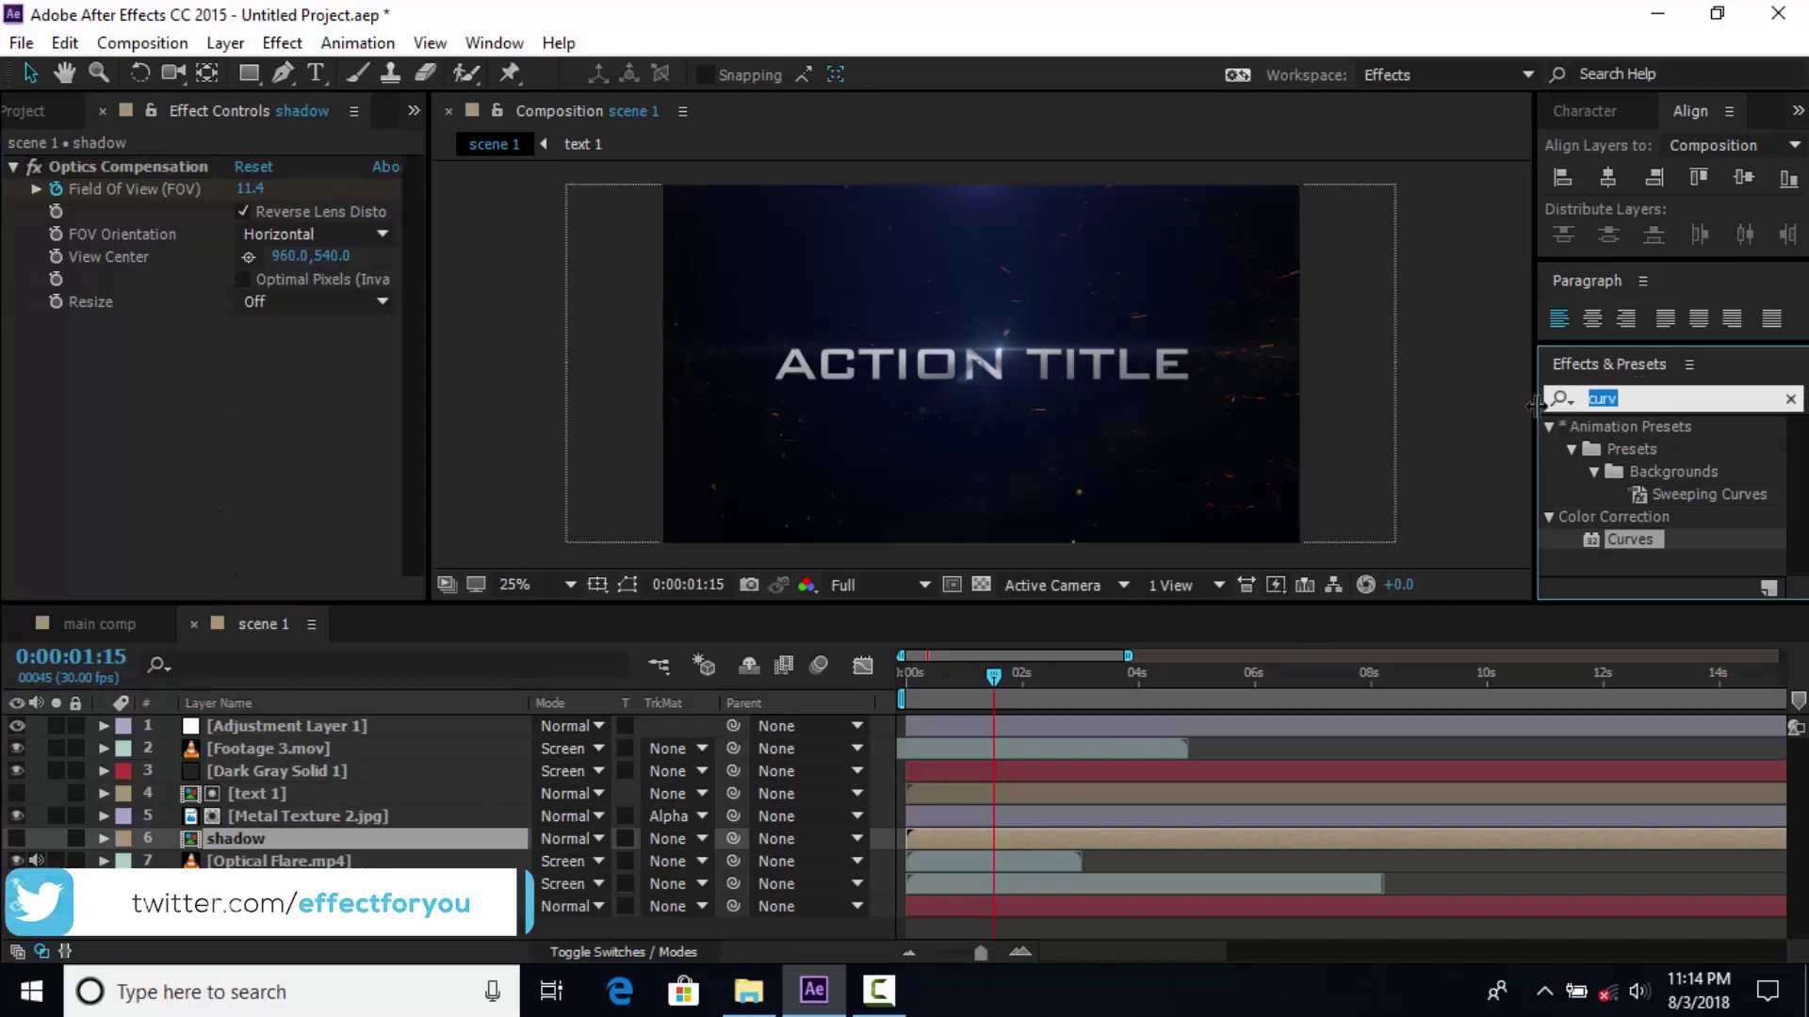
text(fill)
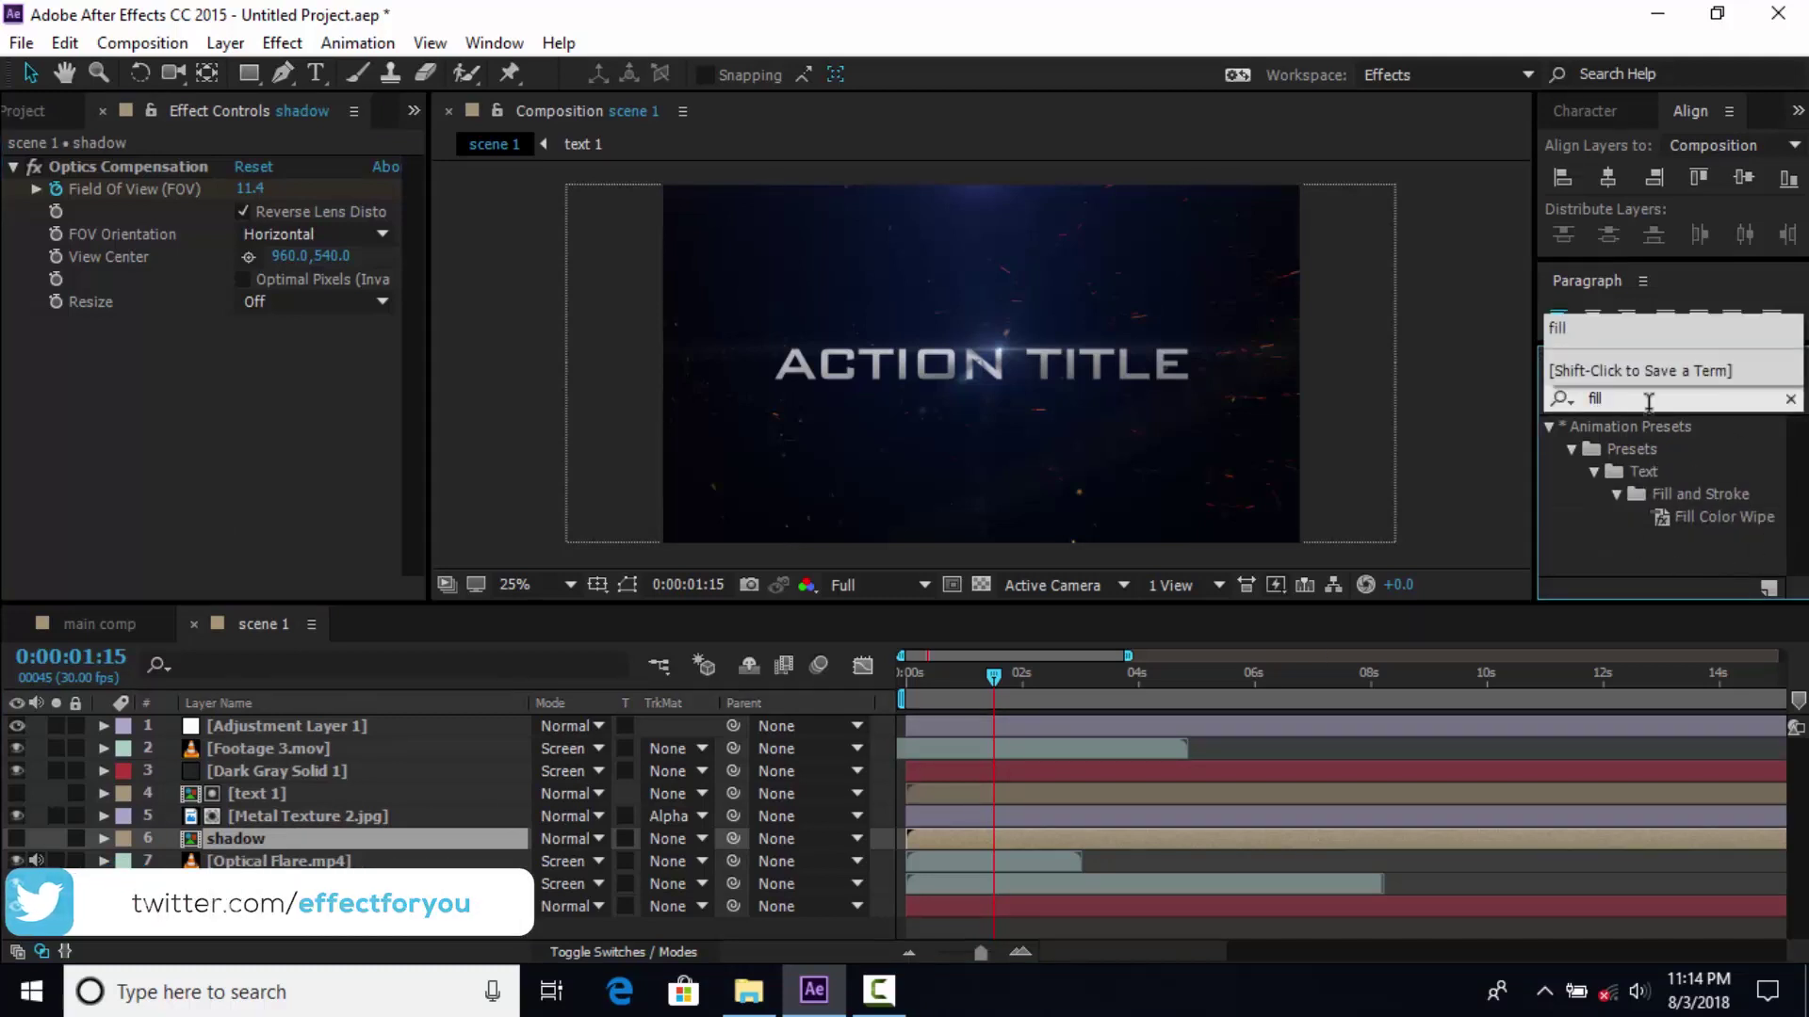
key(BackSpace)
drag(1601, 563, 275, 834)
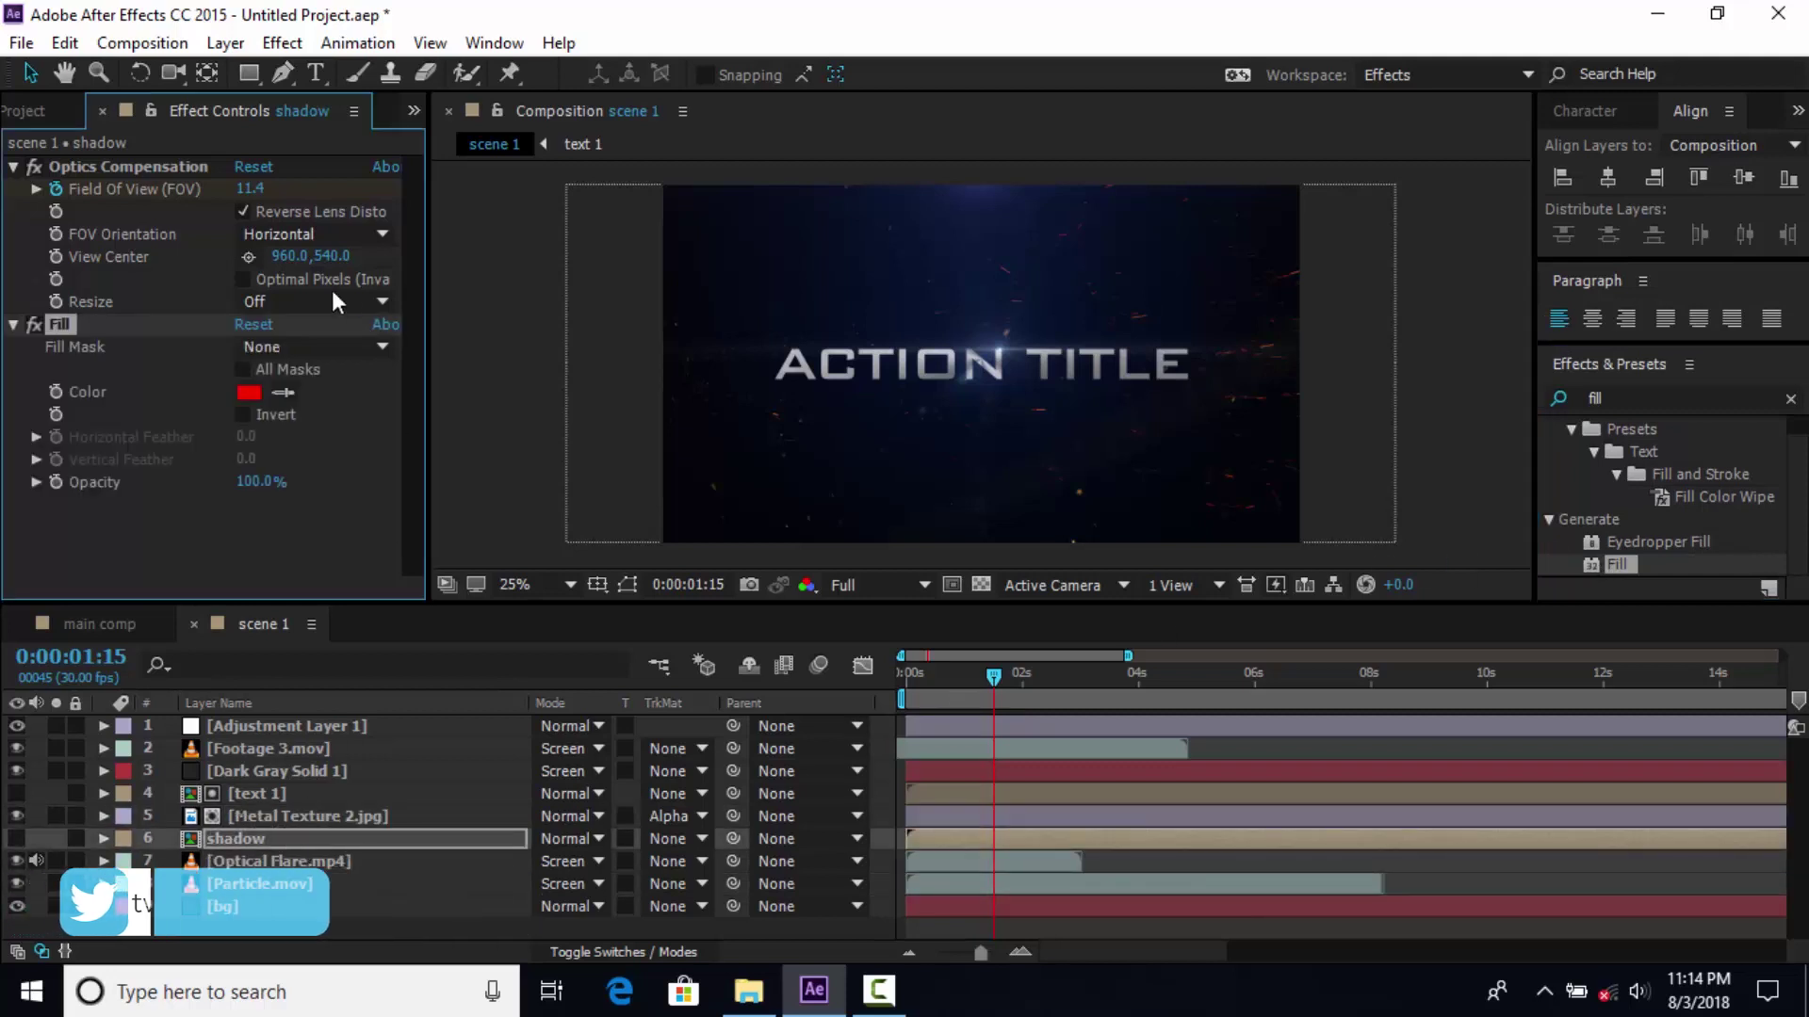
click(260, 392)
drag(258, 392, 31, 329)
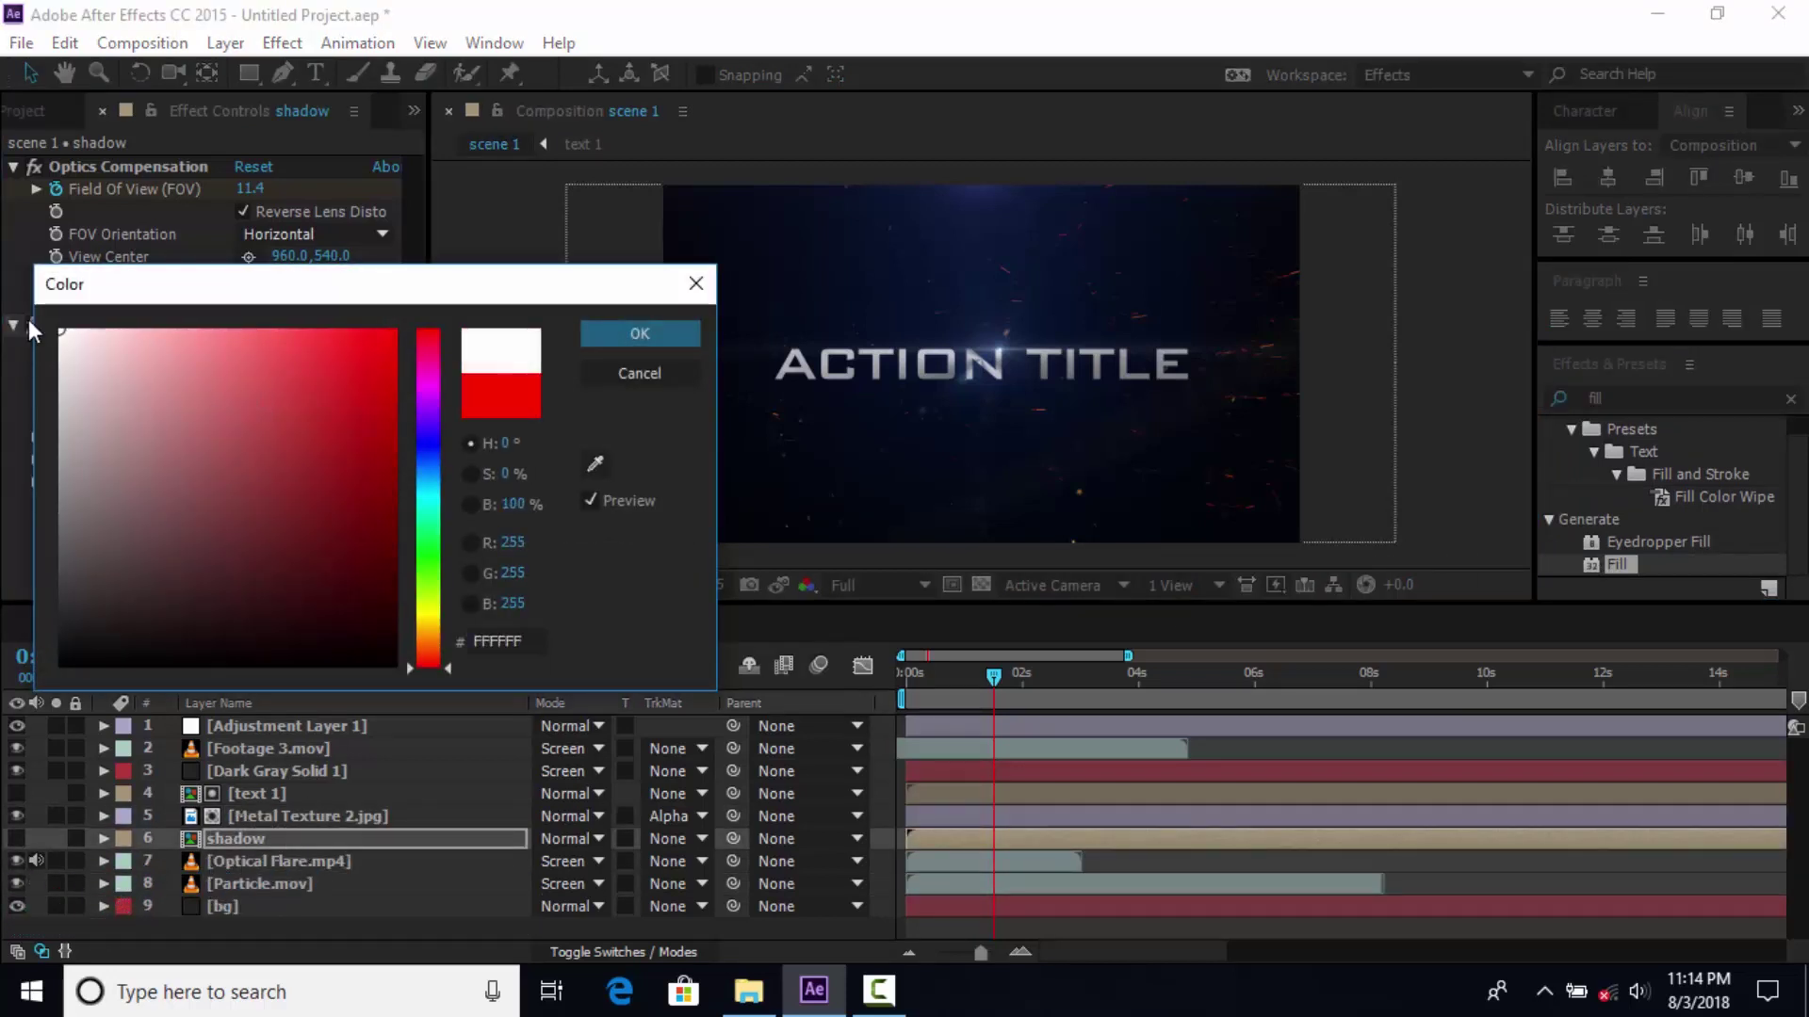
click(637, 334)
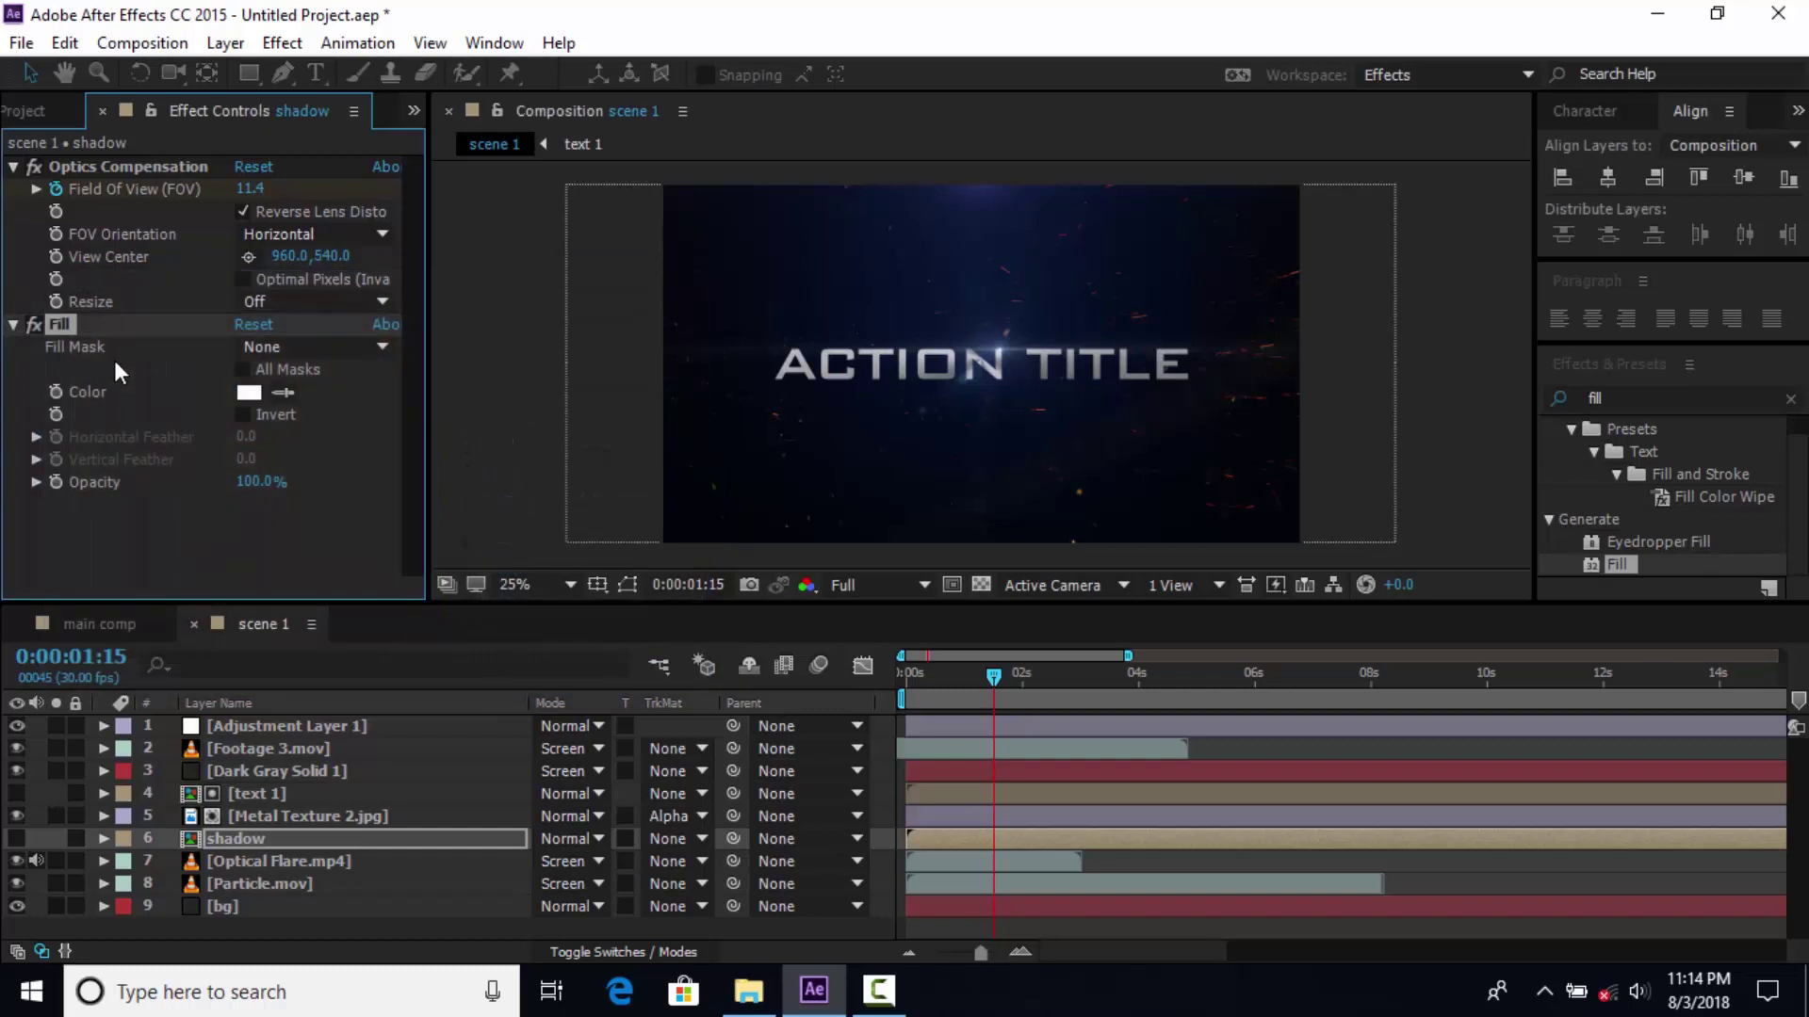
Apply Fast Blur to the shadow layer with Repeat Edge Pixels on and Blurriness set to 67
click(1639, 397)
text(fas)
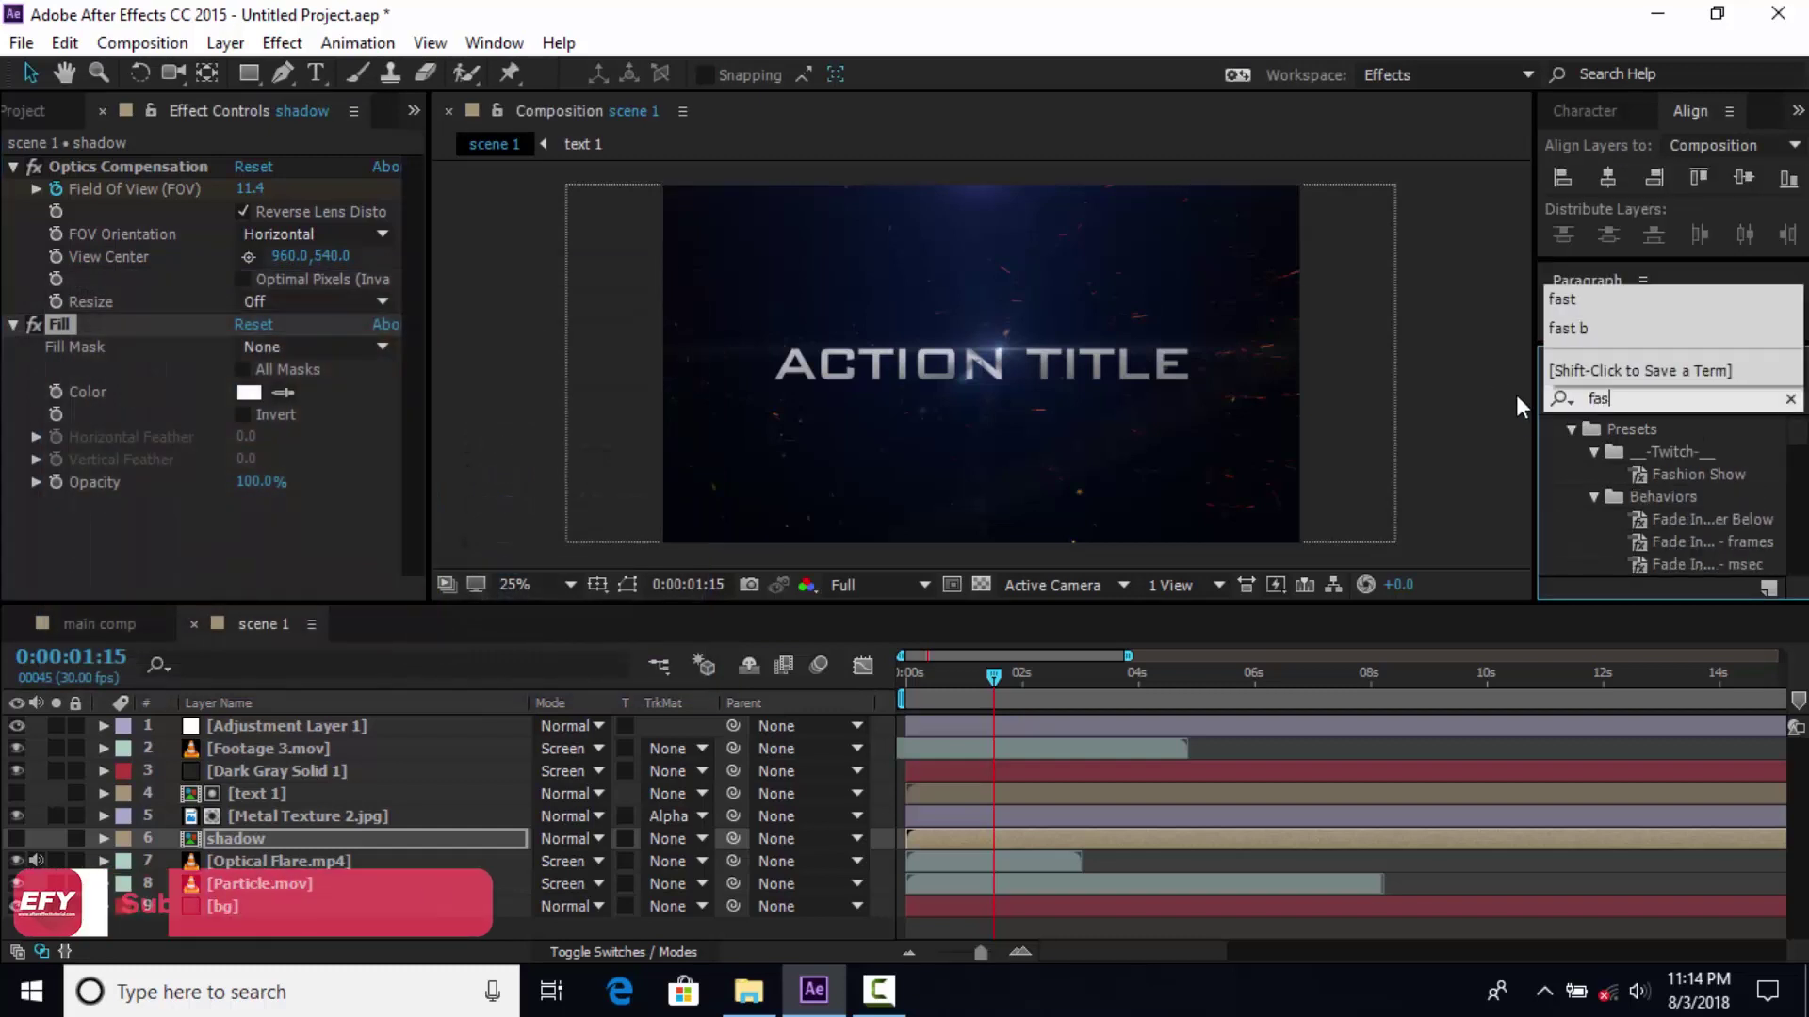
text(t)
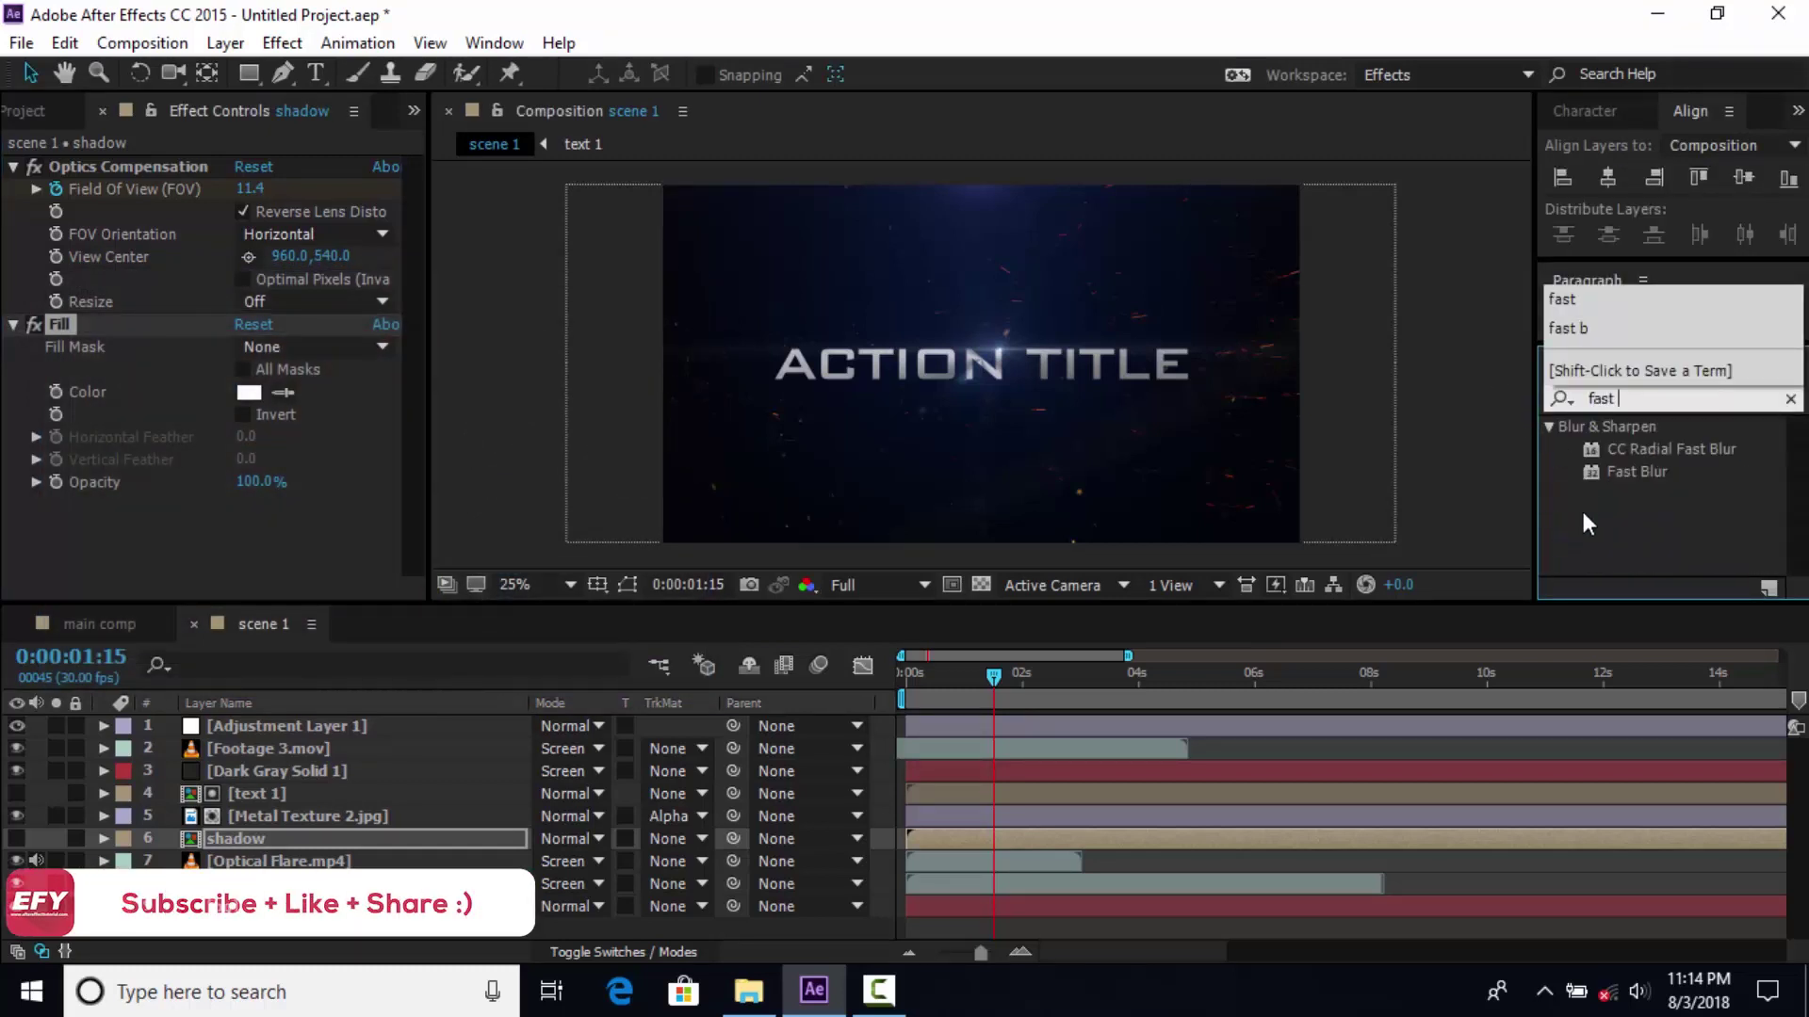
drag(1652, 467, 233, 839)
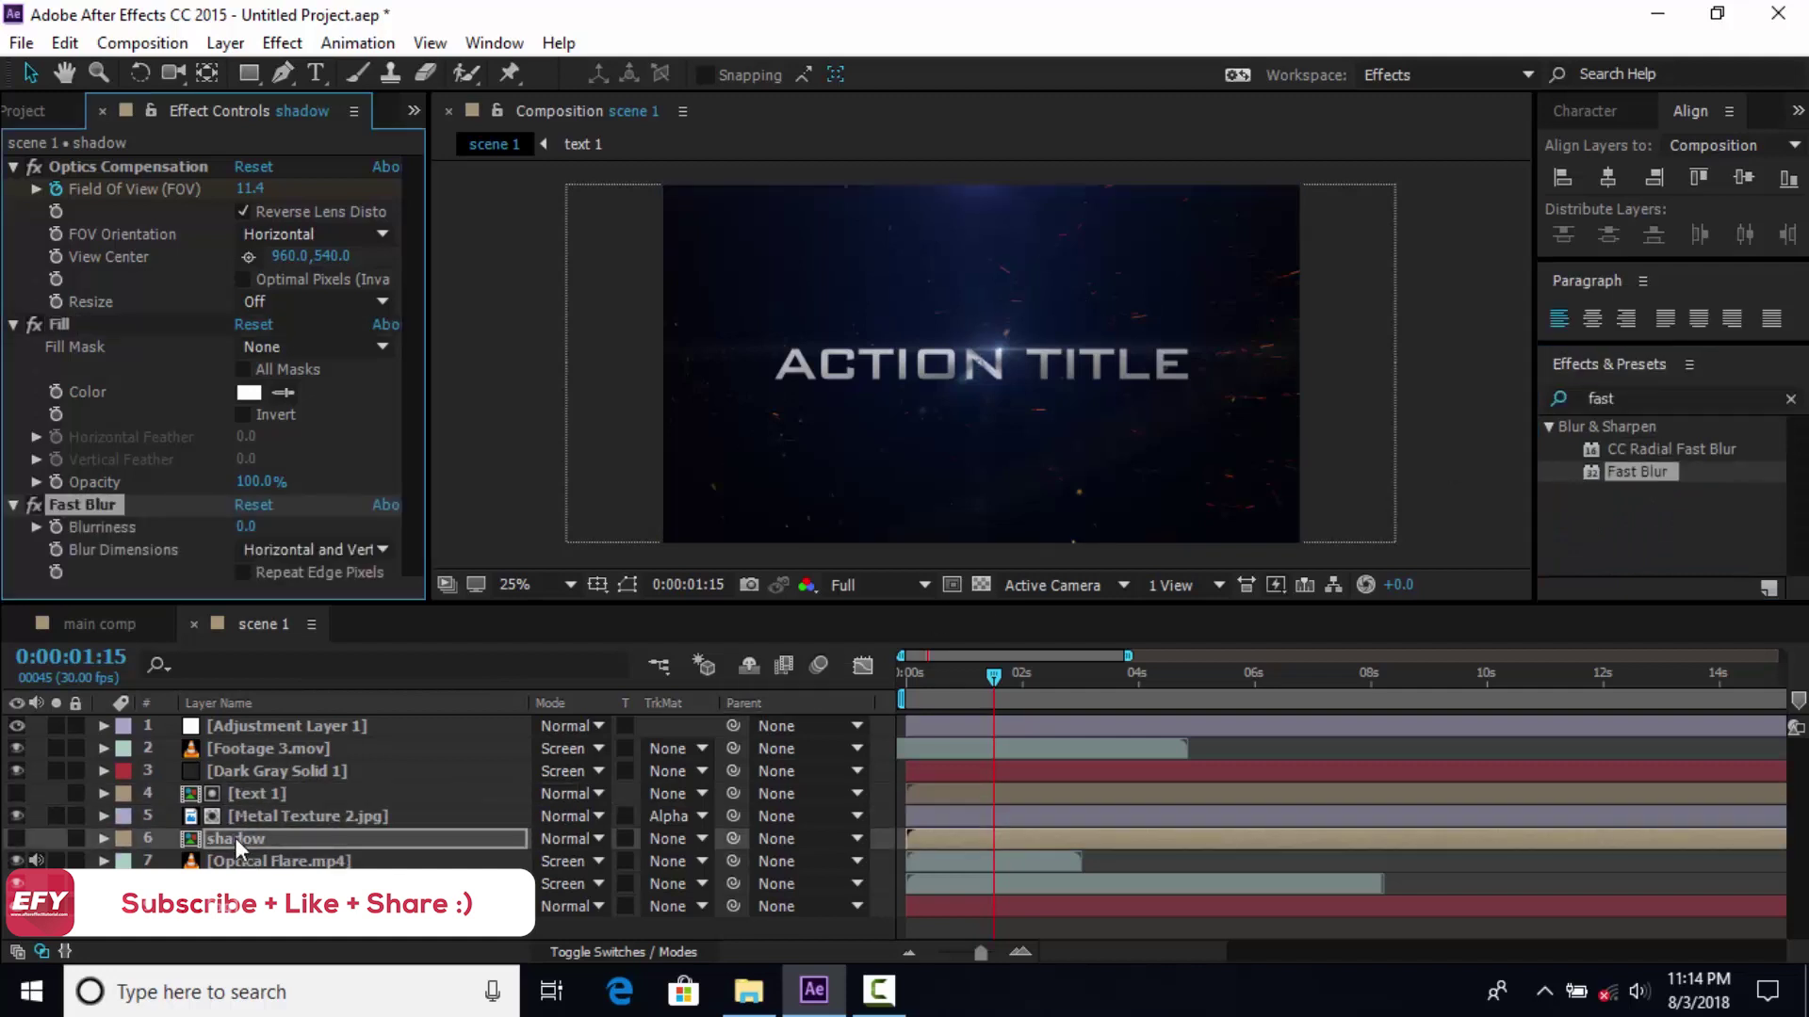
click(244, 570)
drag(246, 526, 303, 522)
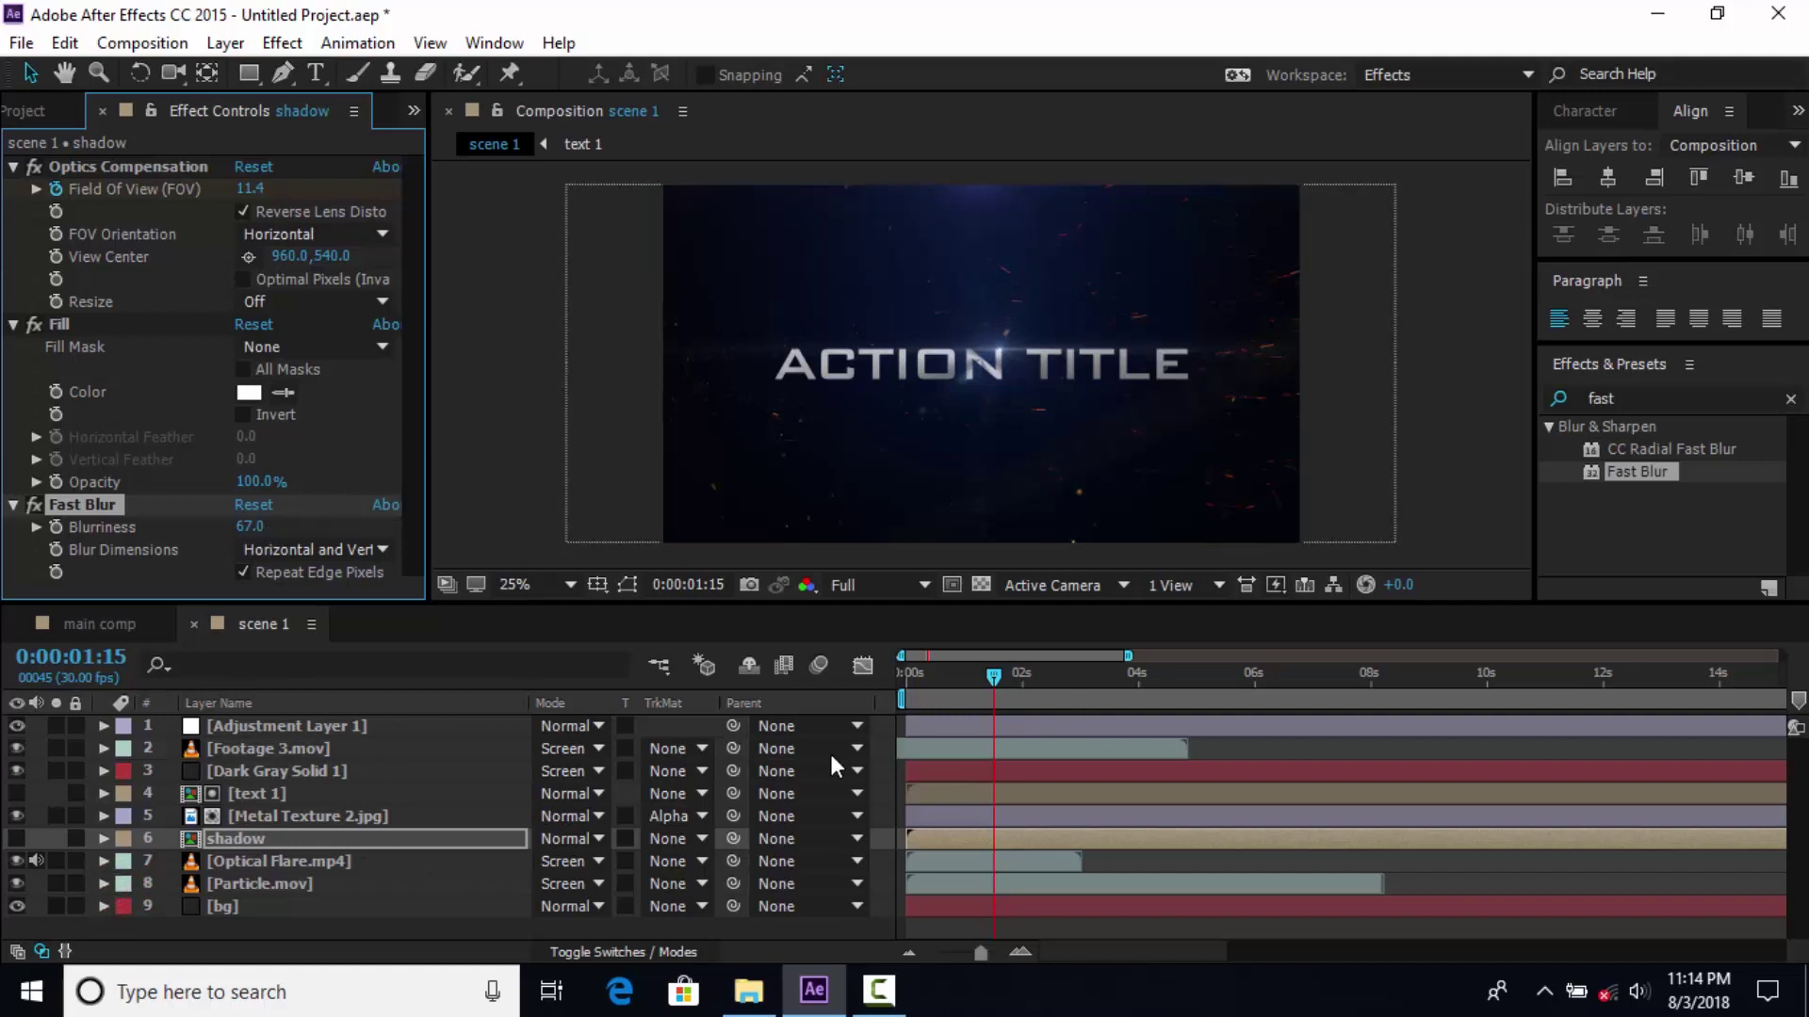
Make the Dark Gray Solid 1, text 1, Metal Texture 2.jpg and shadow layers 3D
click(585, 951)
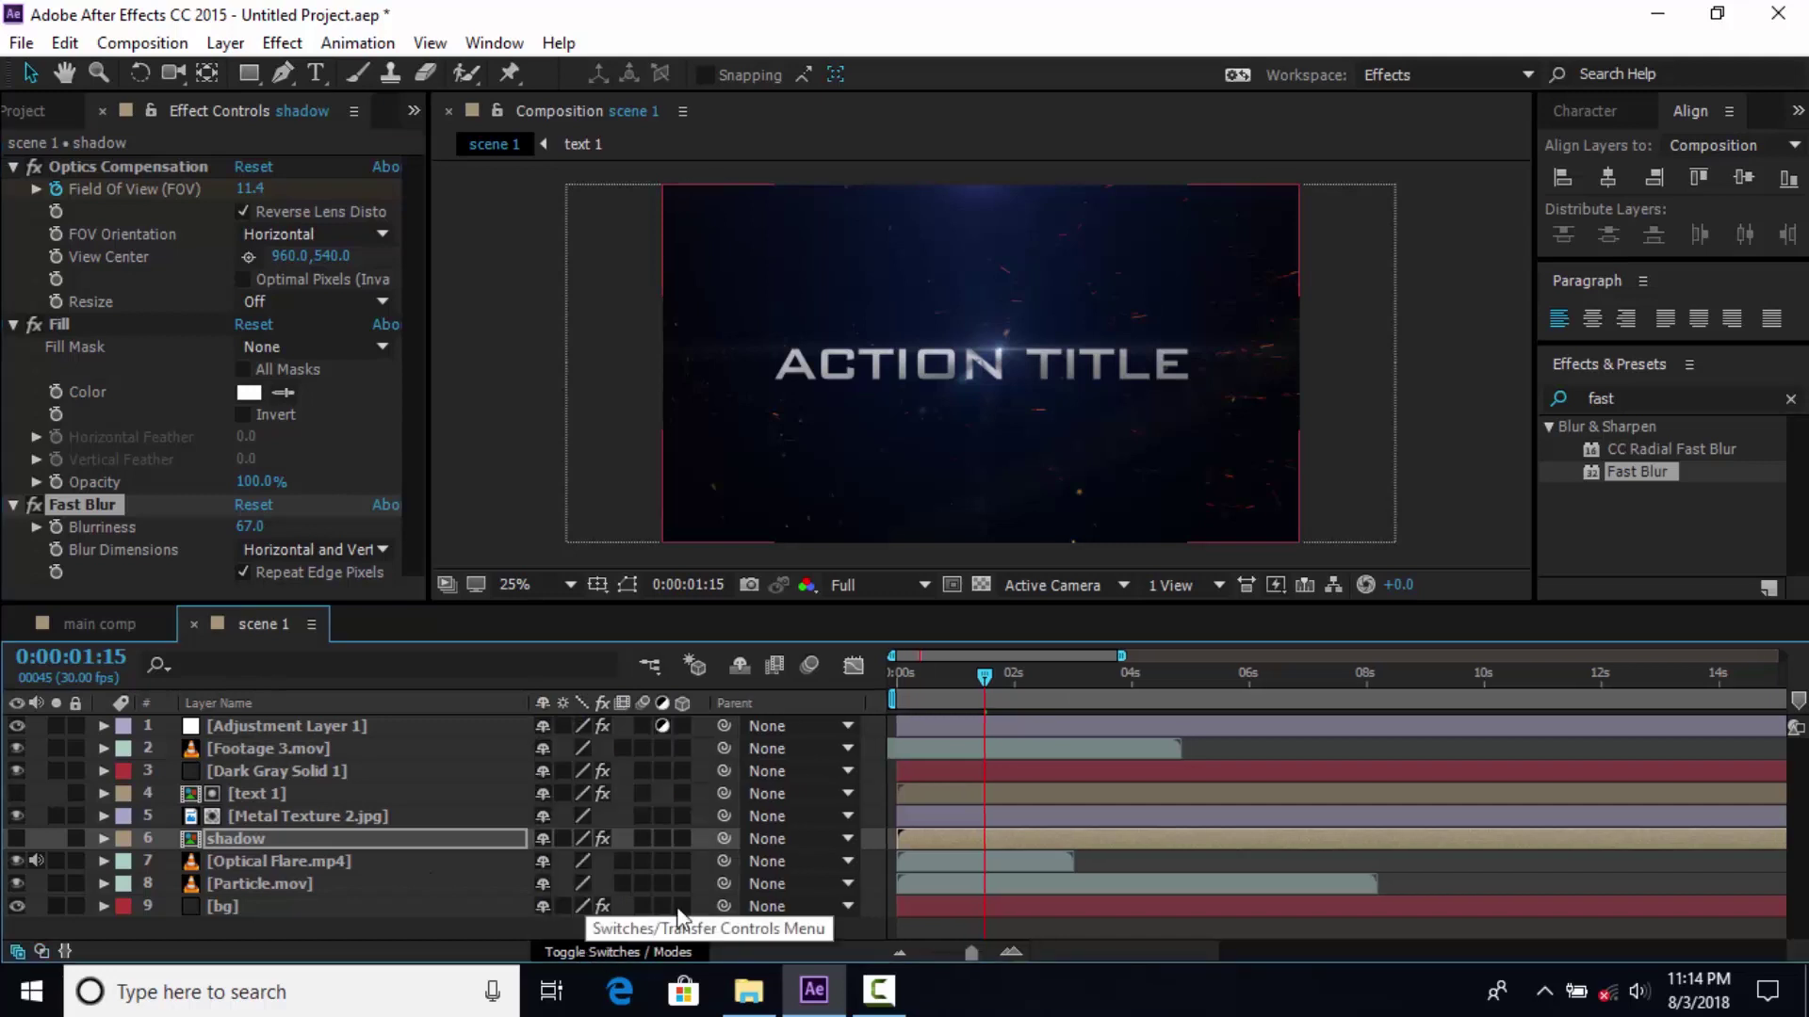
ctrl+click(358, 820)
ctrl+click(313, 791)
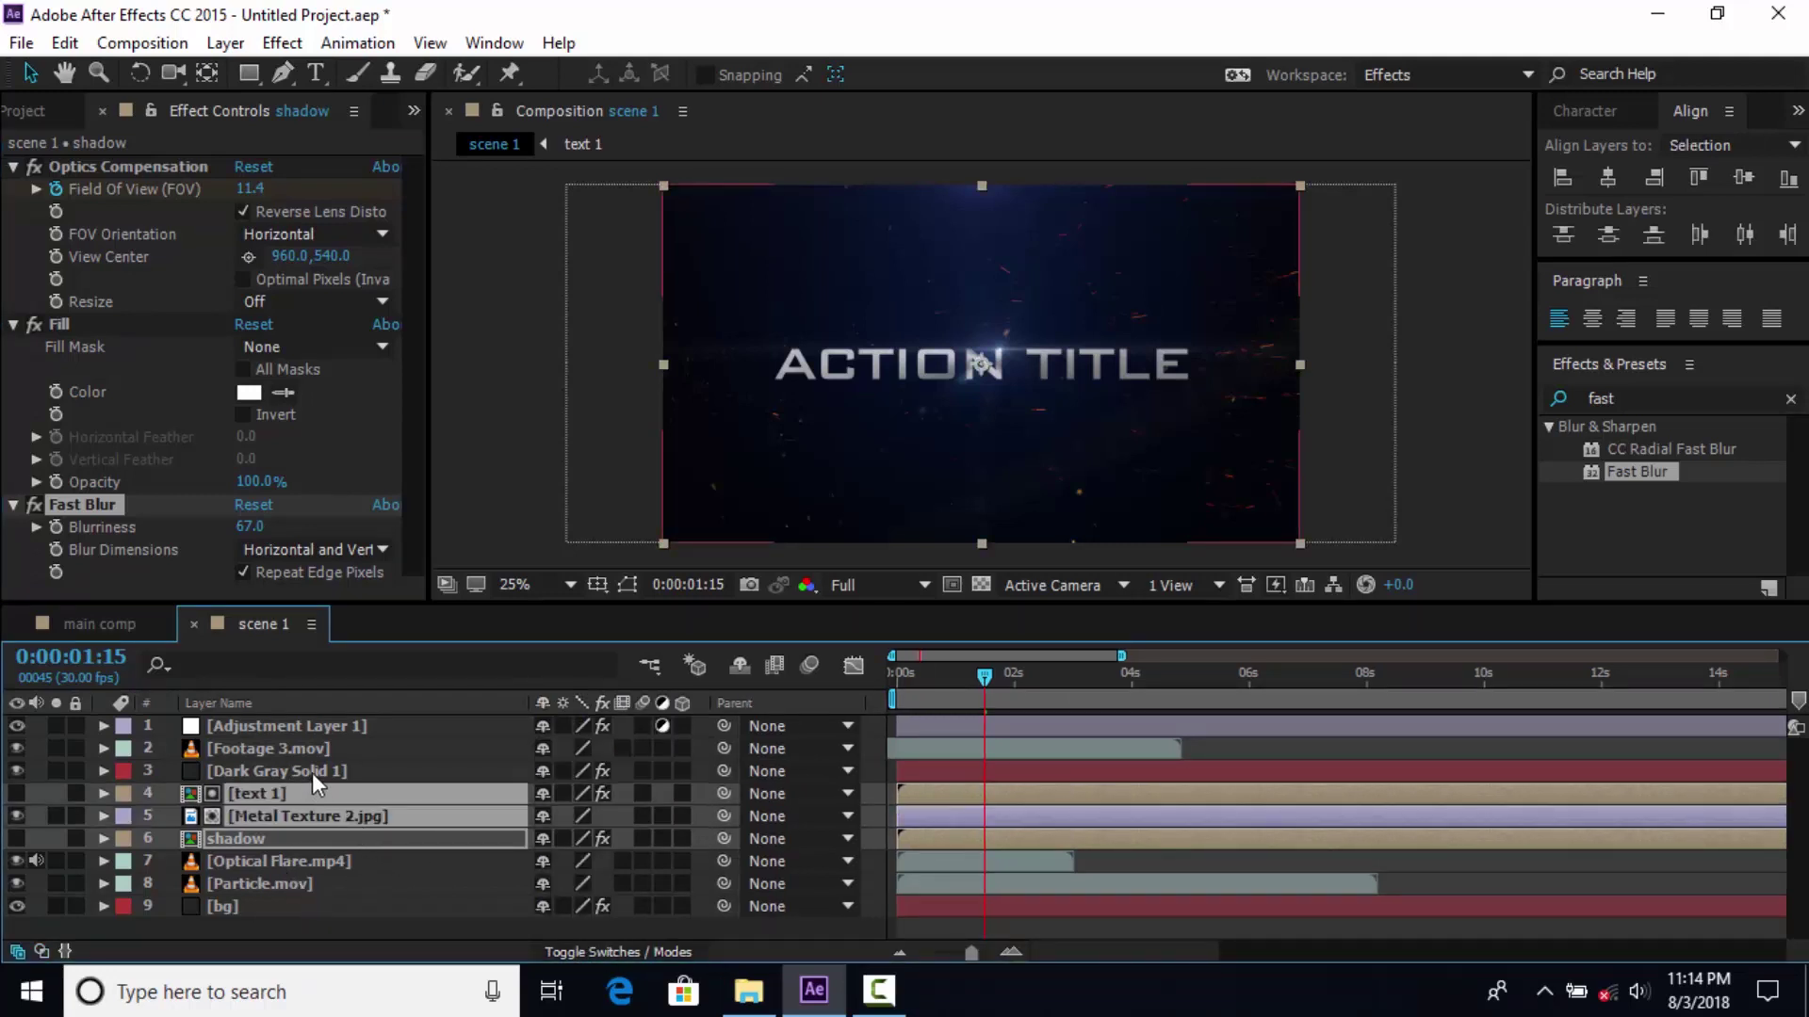
ctrl+click(313, 772)
click(686, 770)
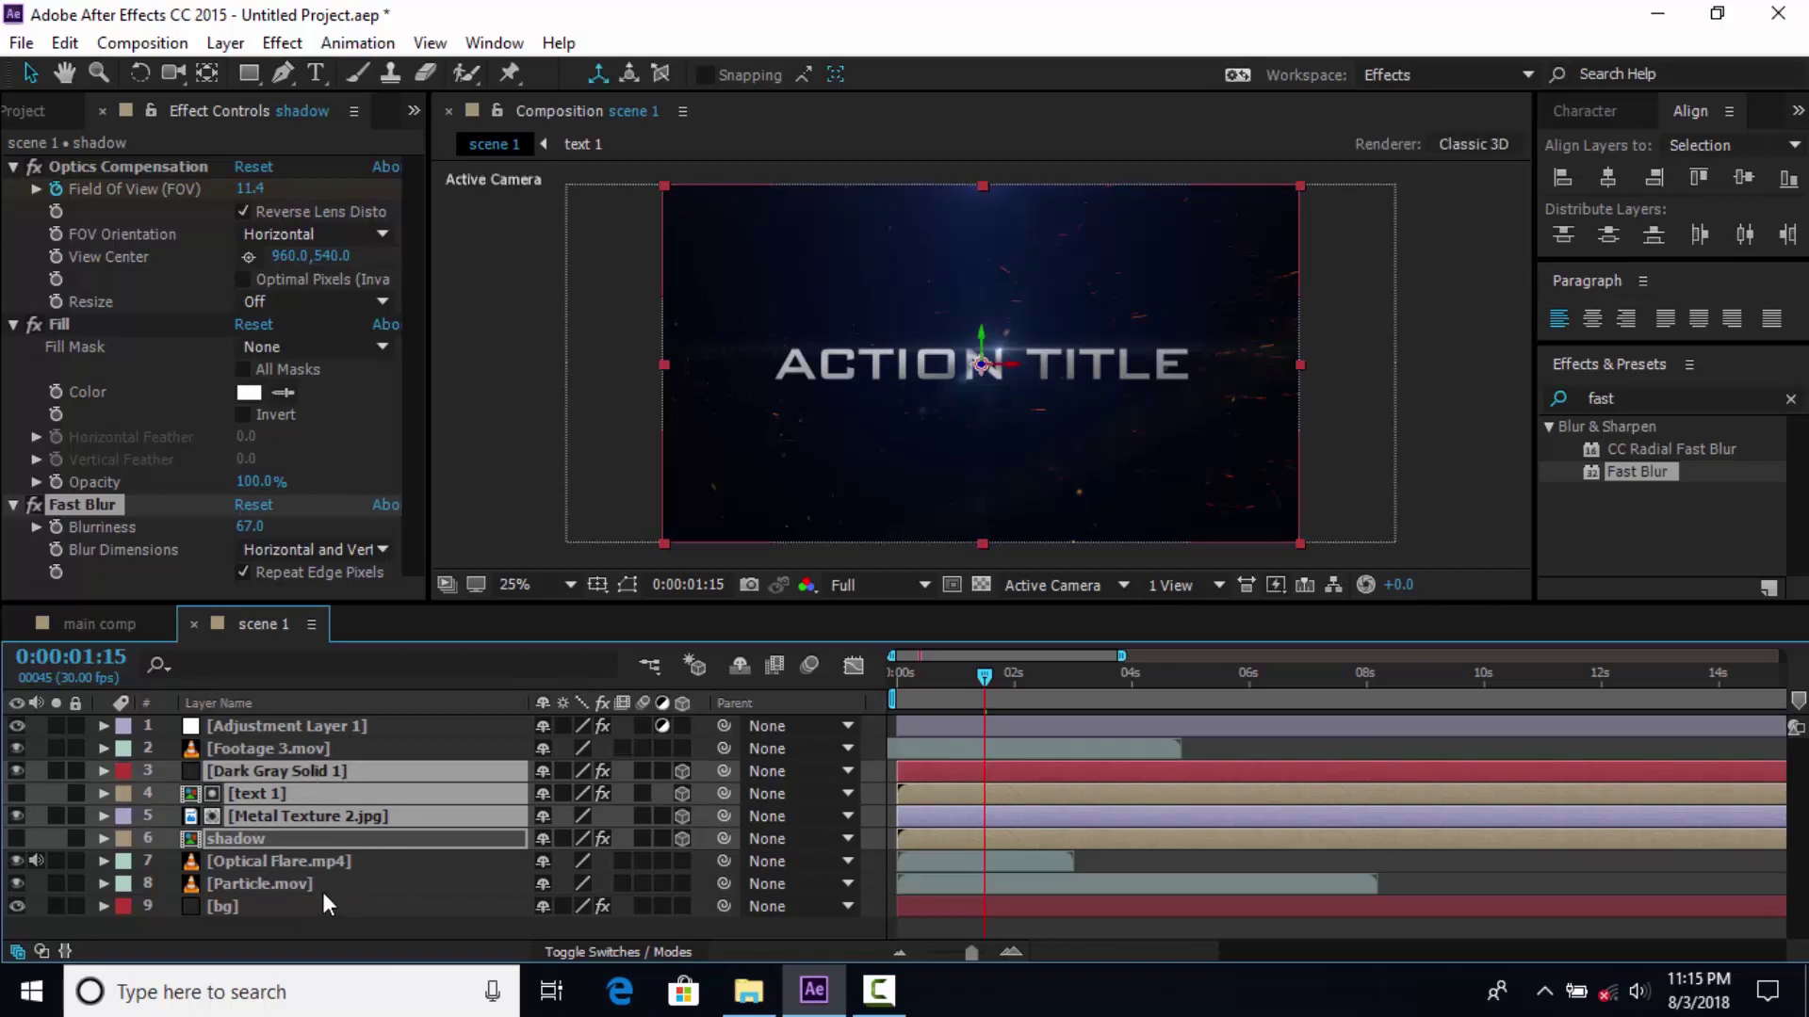
Make the shadow layer visible and move it straight down so it sits just below the ACTION TITLE text
click(265, 840)
key(comma)
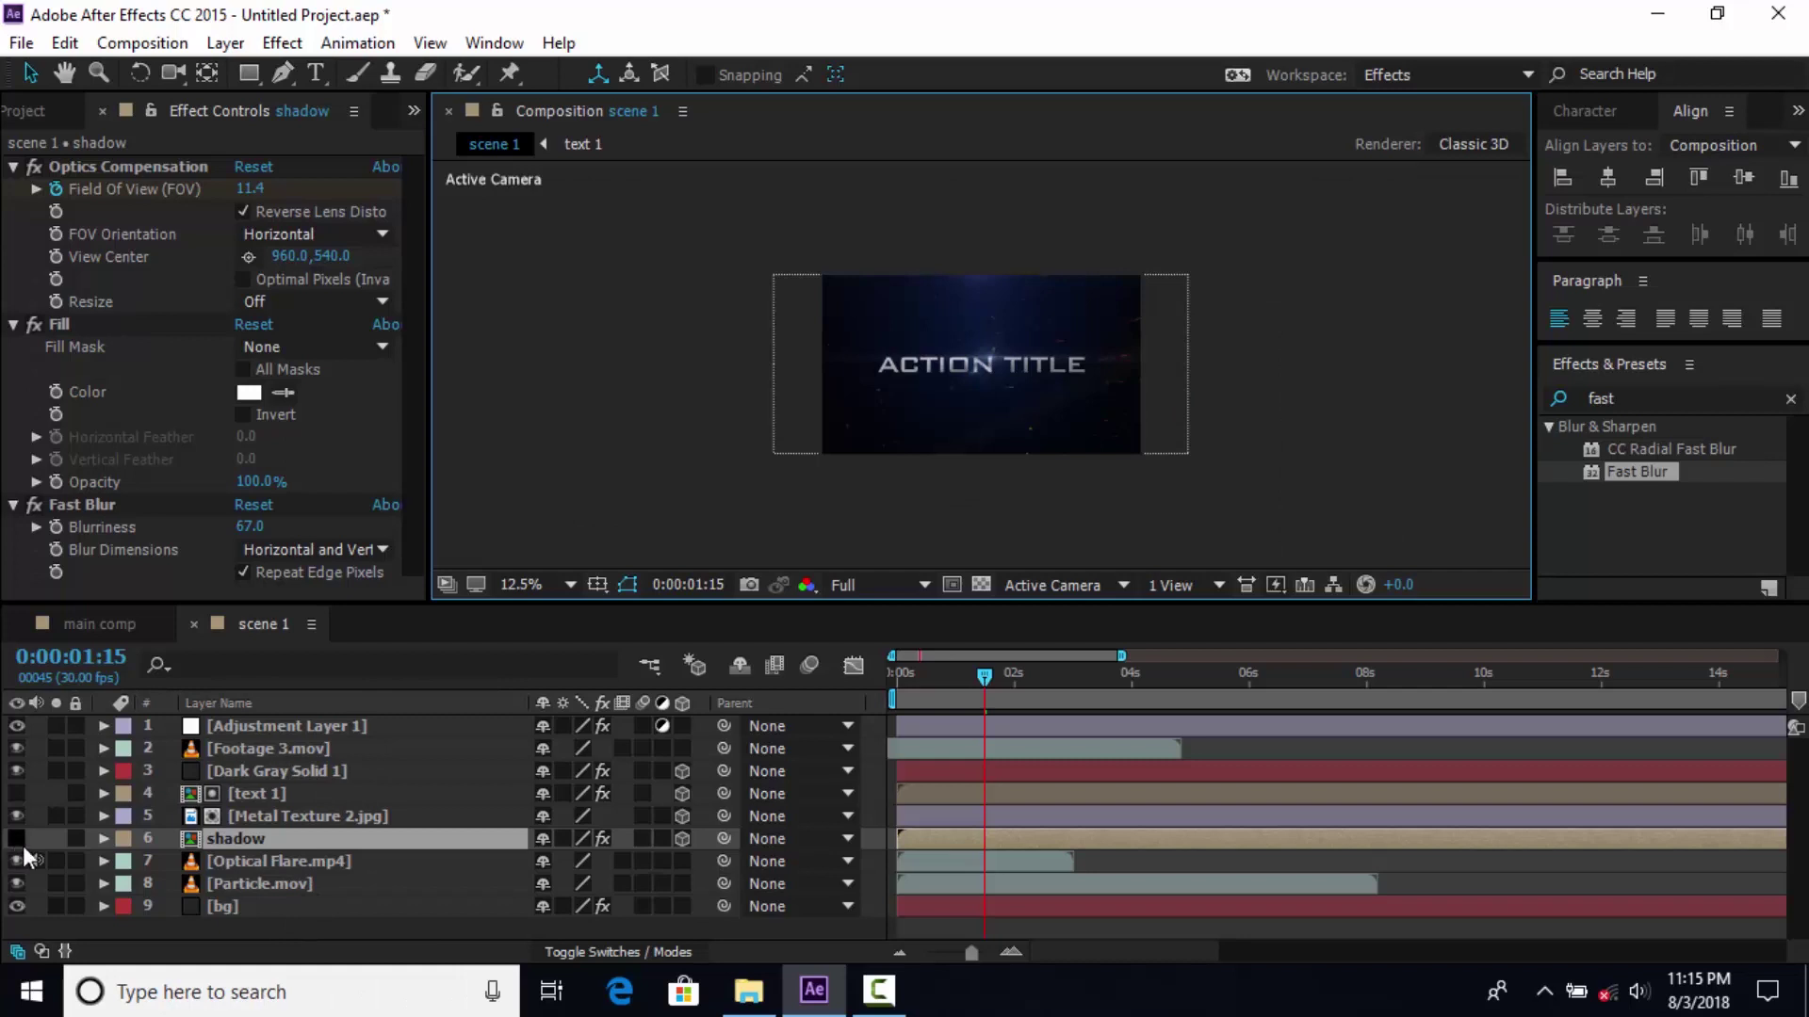
click(16, 838)
key(period)
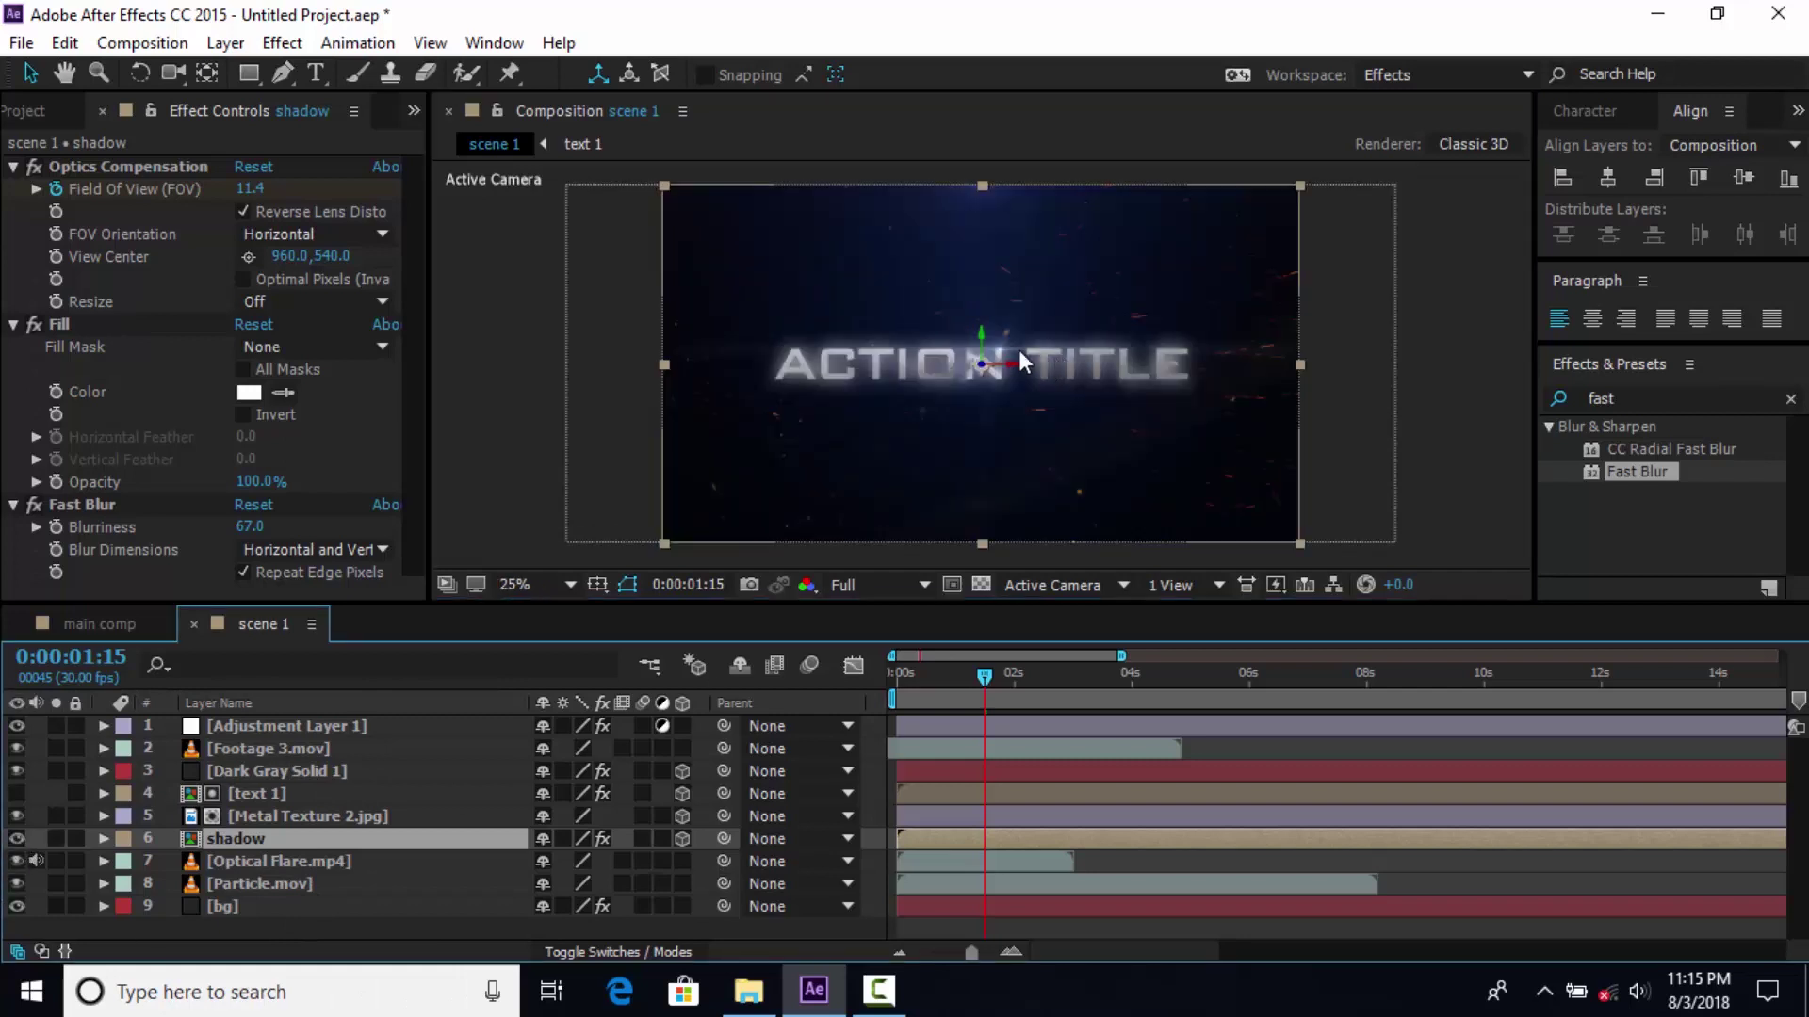
drag(980, 338, 979, 383)
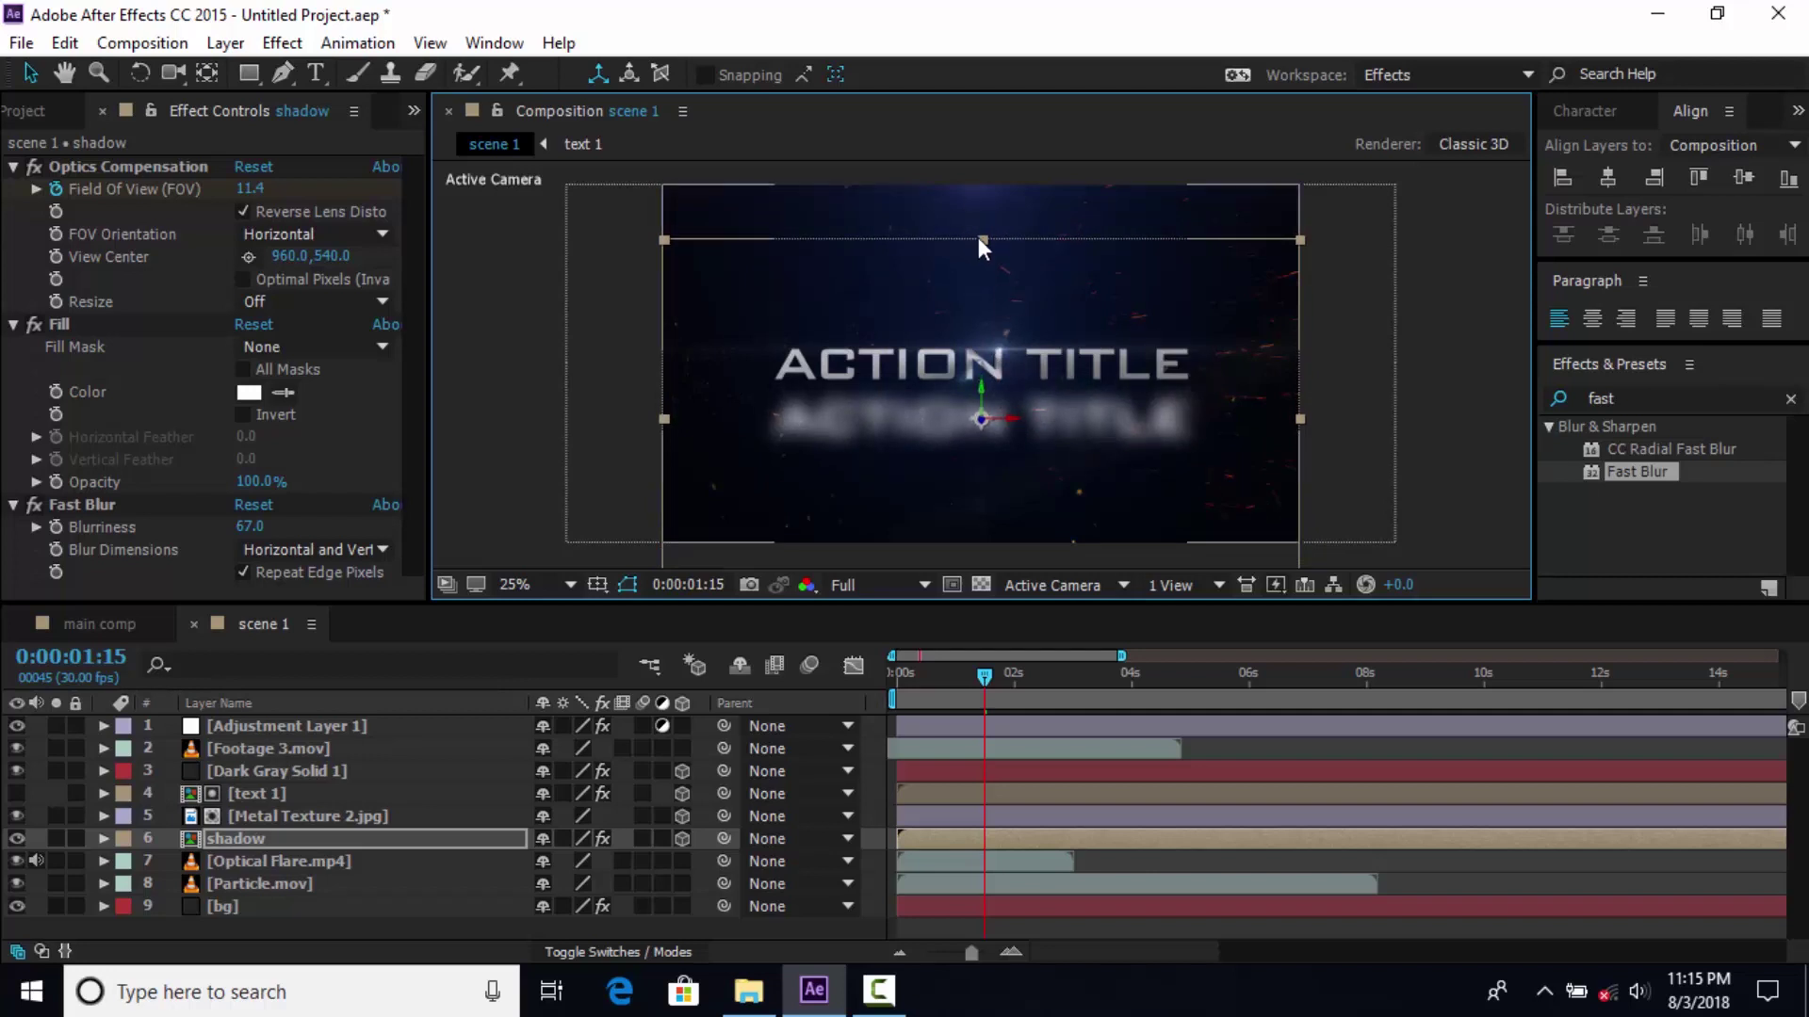
Squash the shadow layer vertically into a thin strip under the title and set its Fast Blur Blurriness to 190
drag(985, 237, 981, 445)
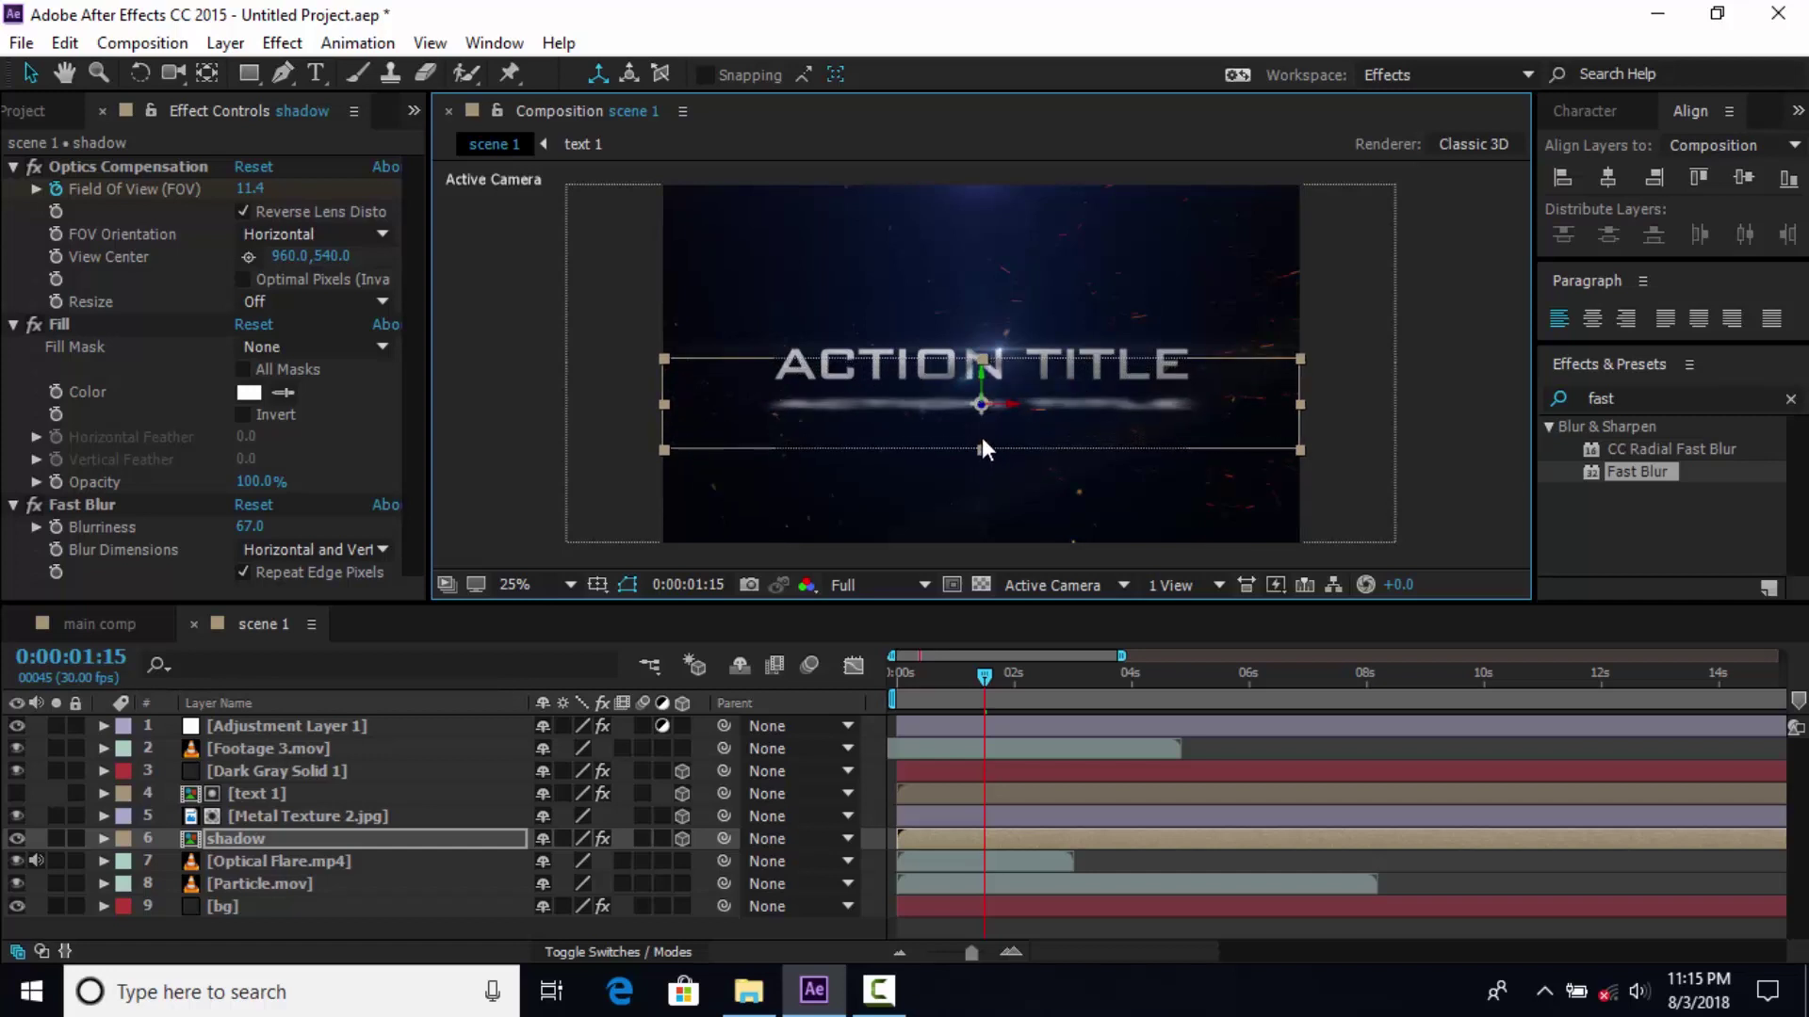
click(252, 527)
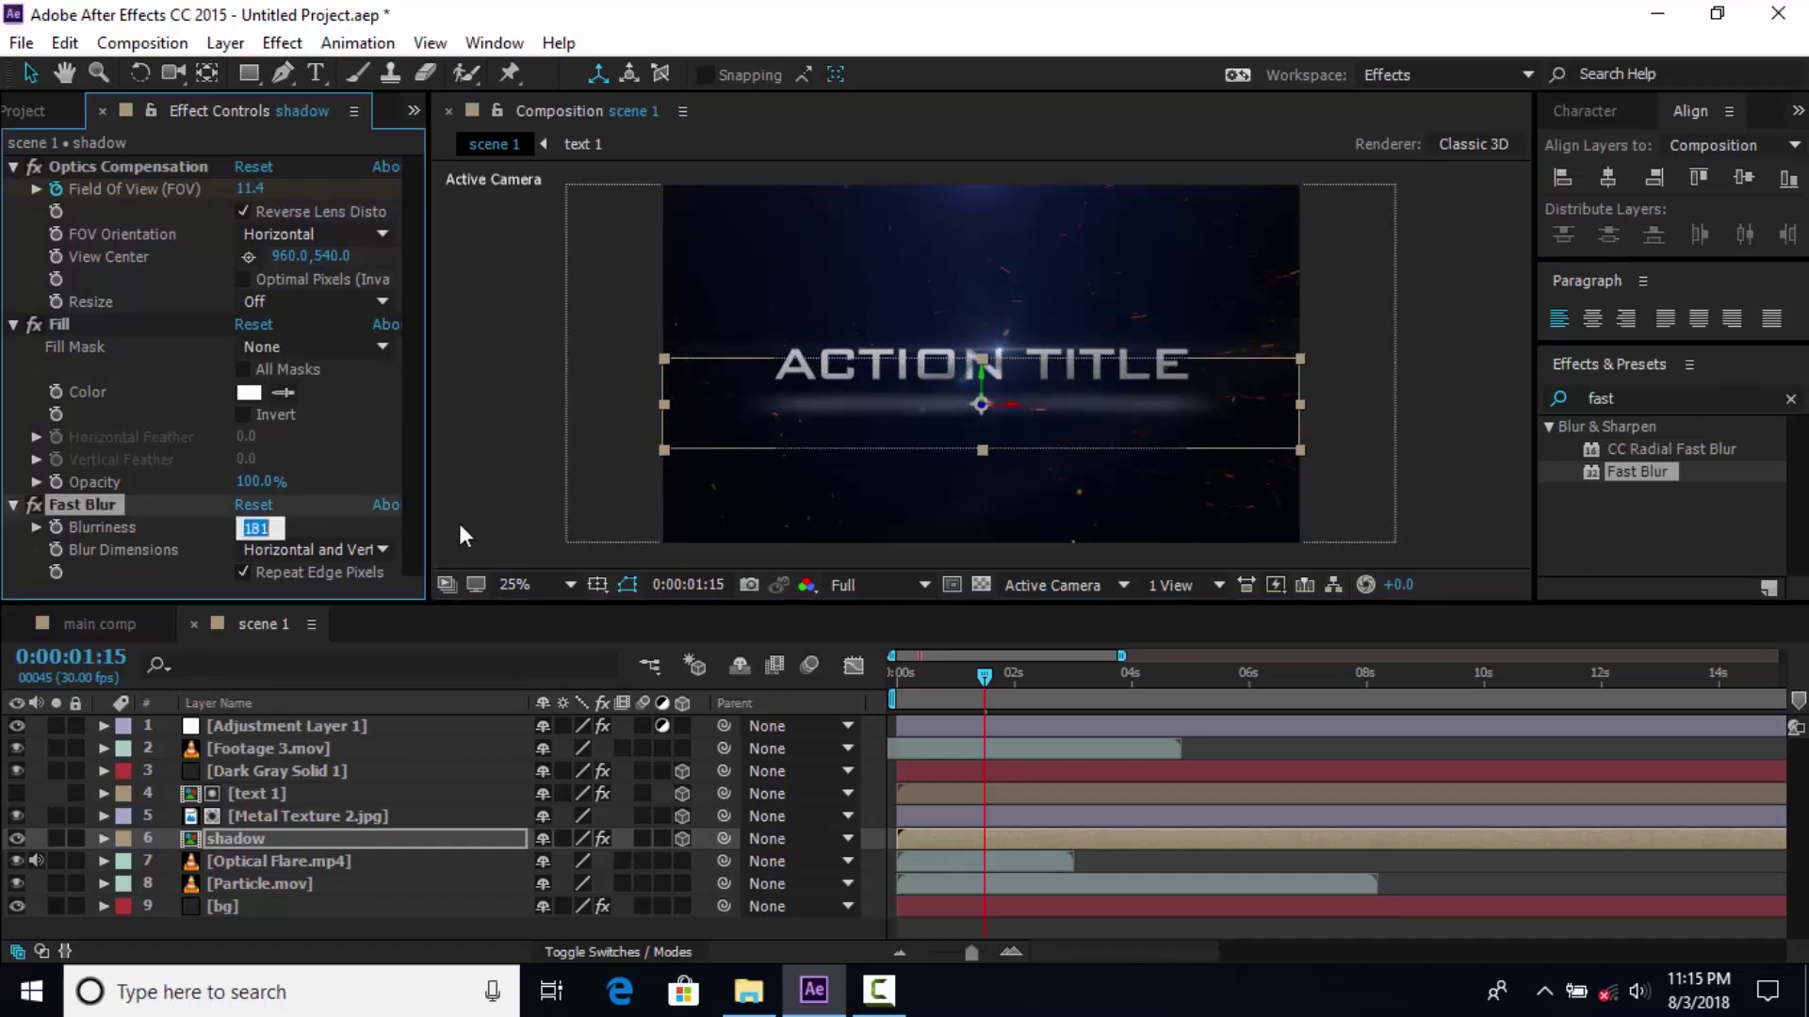
text(190)
key(Return)
Move the flattened shadow slightly lower beneath the title and reduce its layer opacity
drag(980, 370, 981, 380)
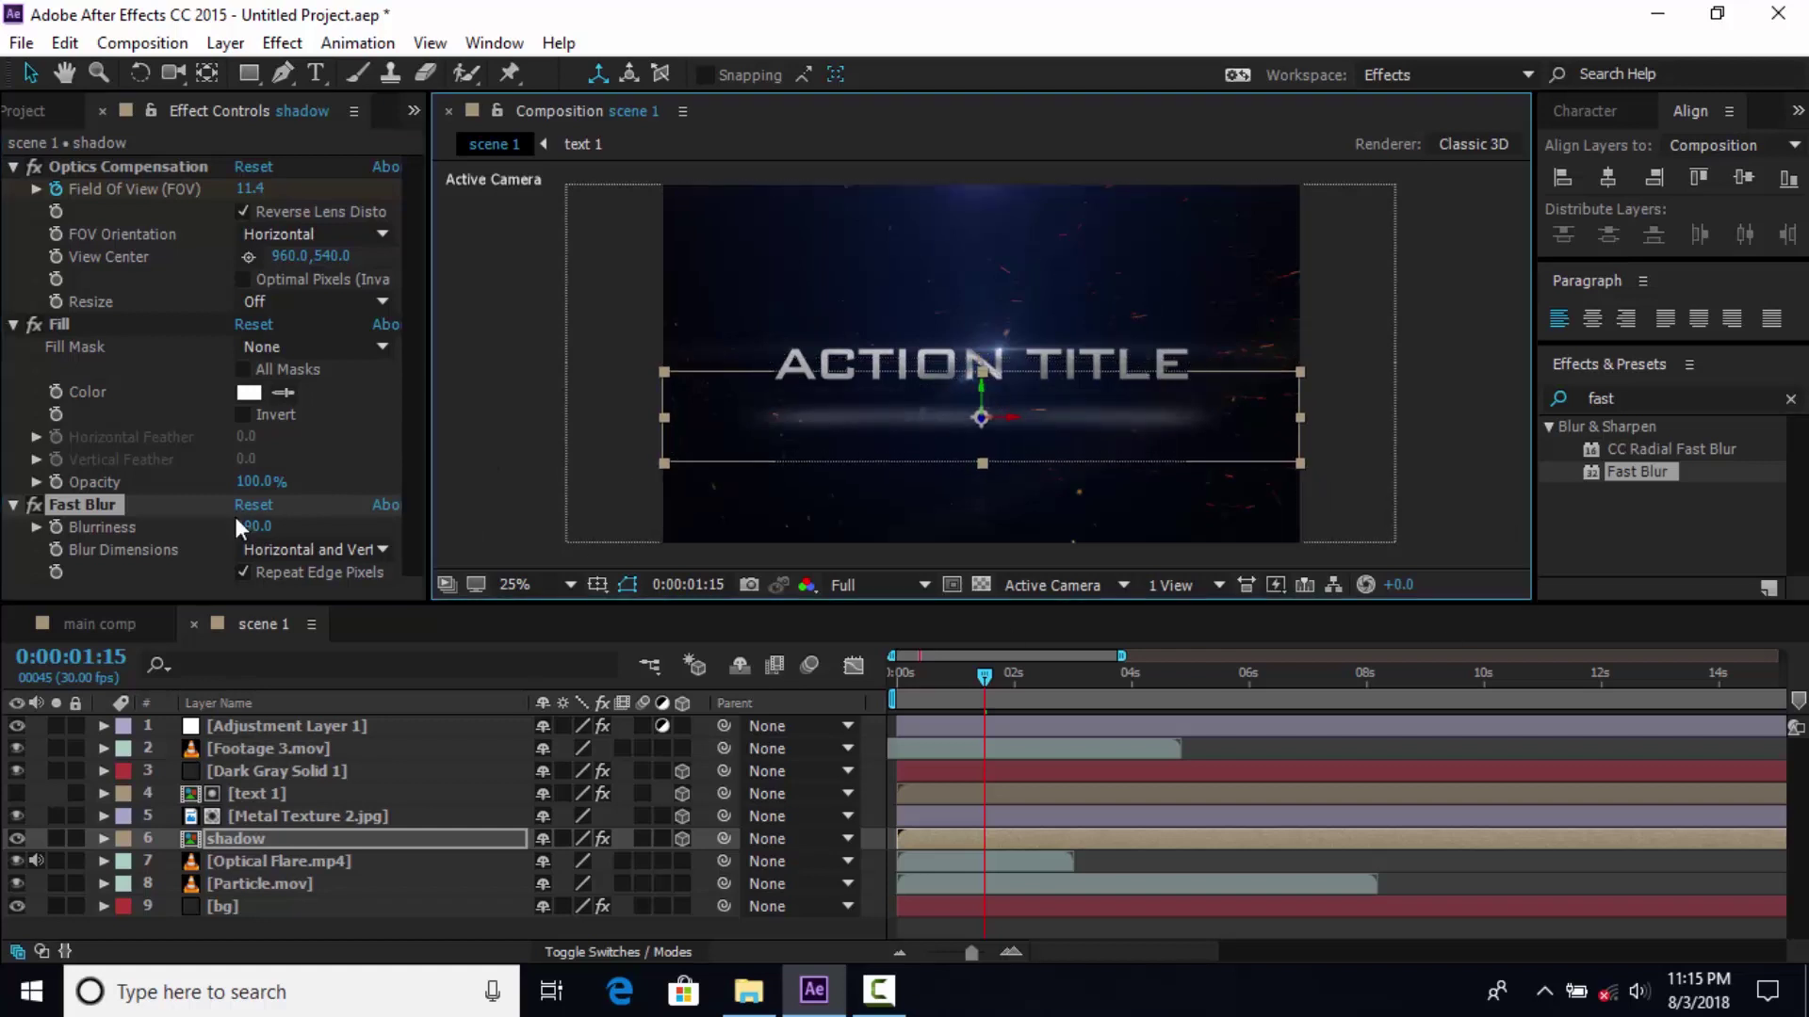
key(t)
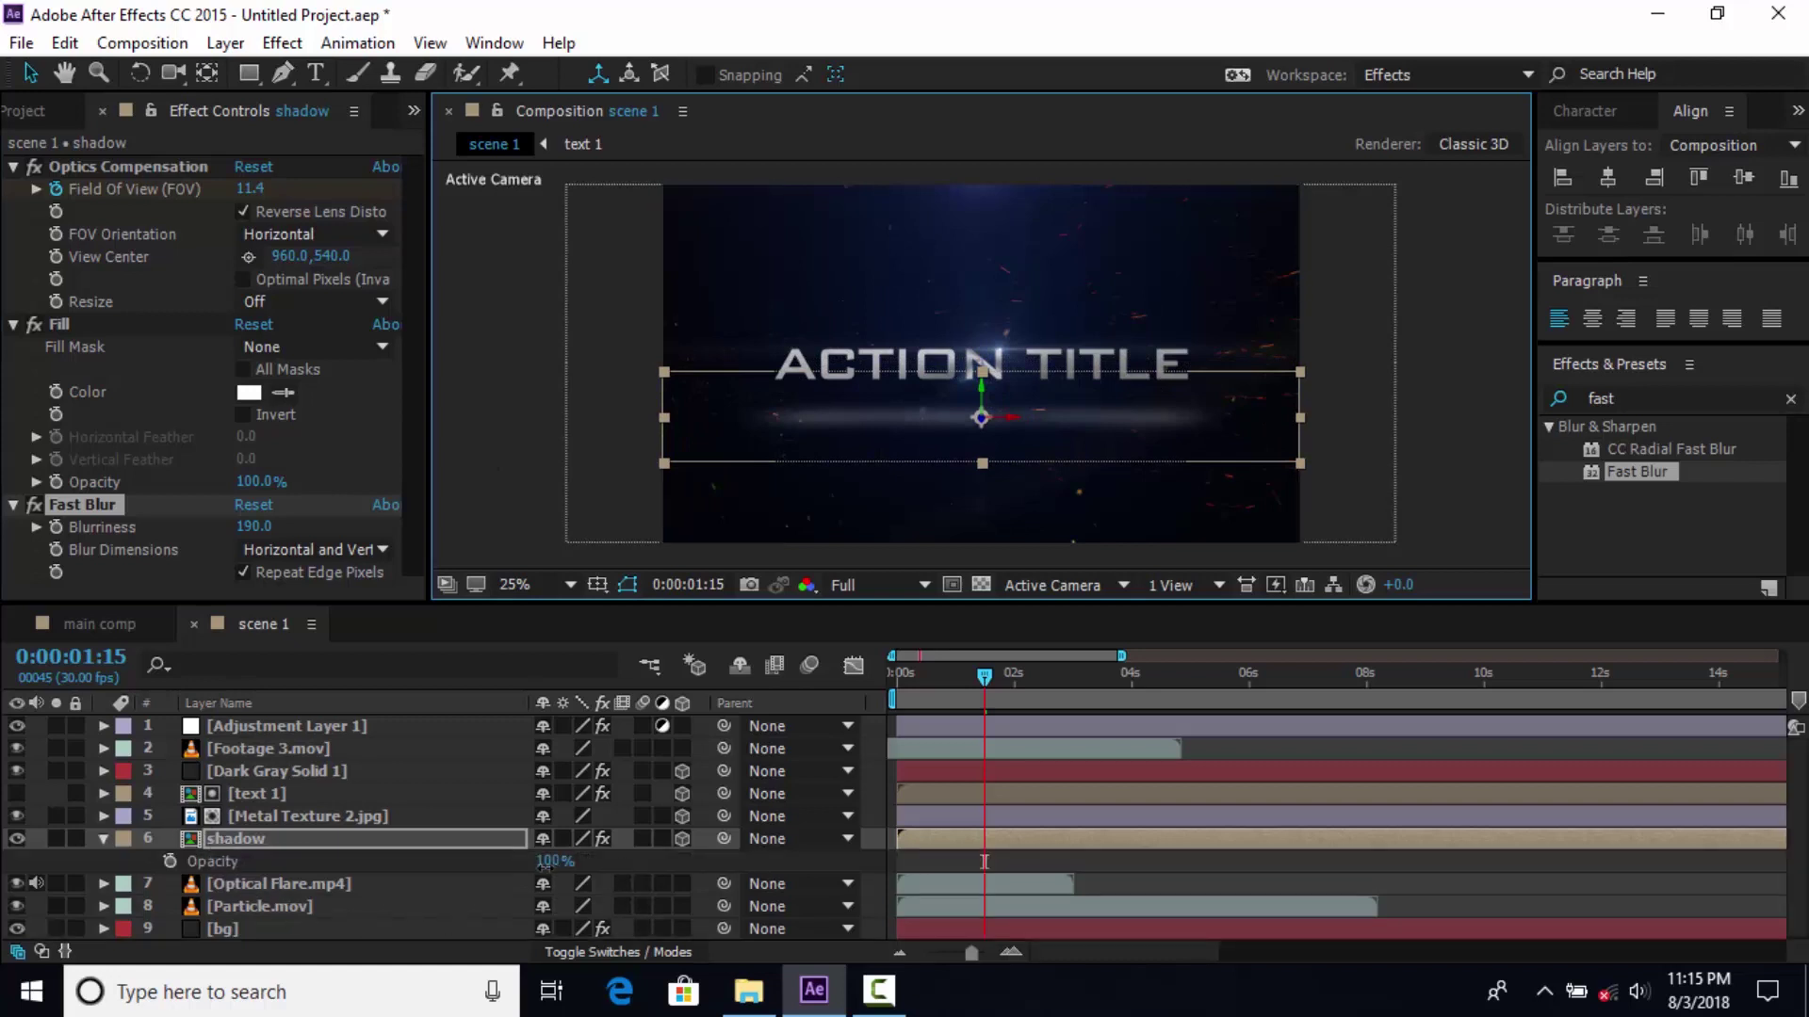
drag(555, 861, 487, 873)
Add a two-node camera with the 35mm preset to scene 1
right_click(485, 428)
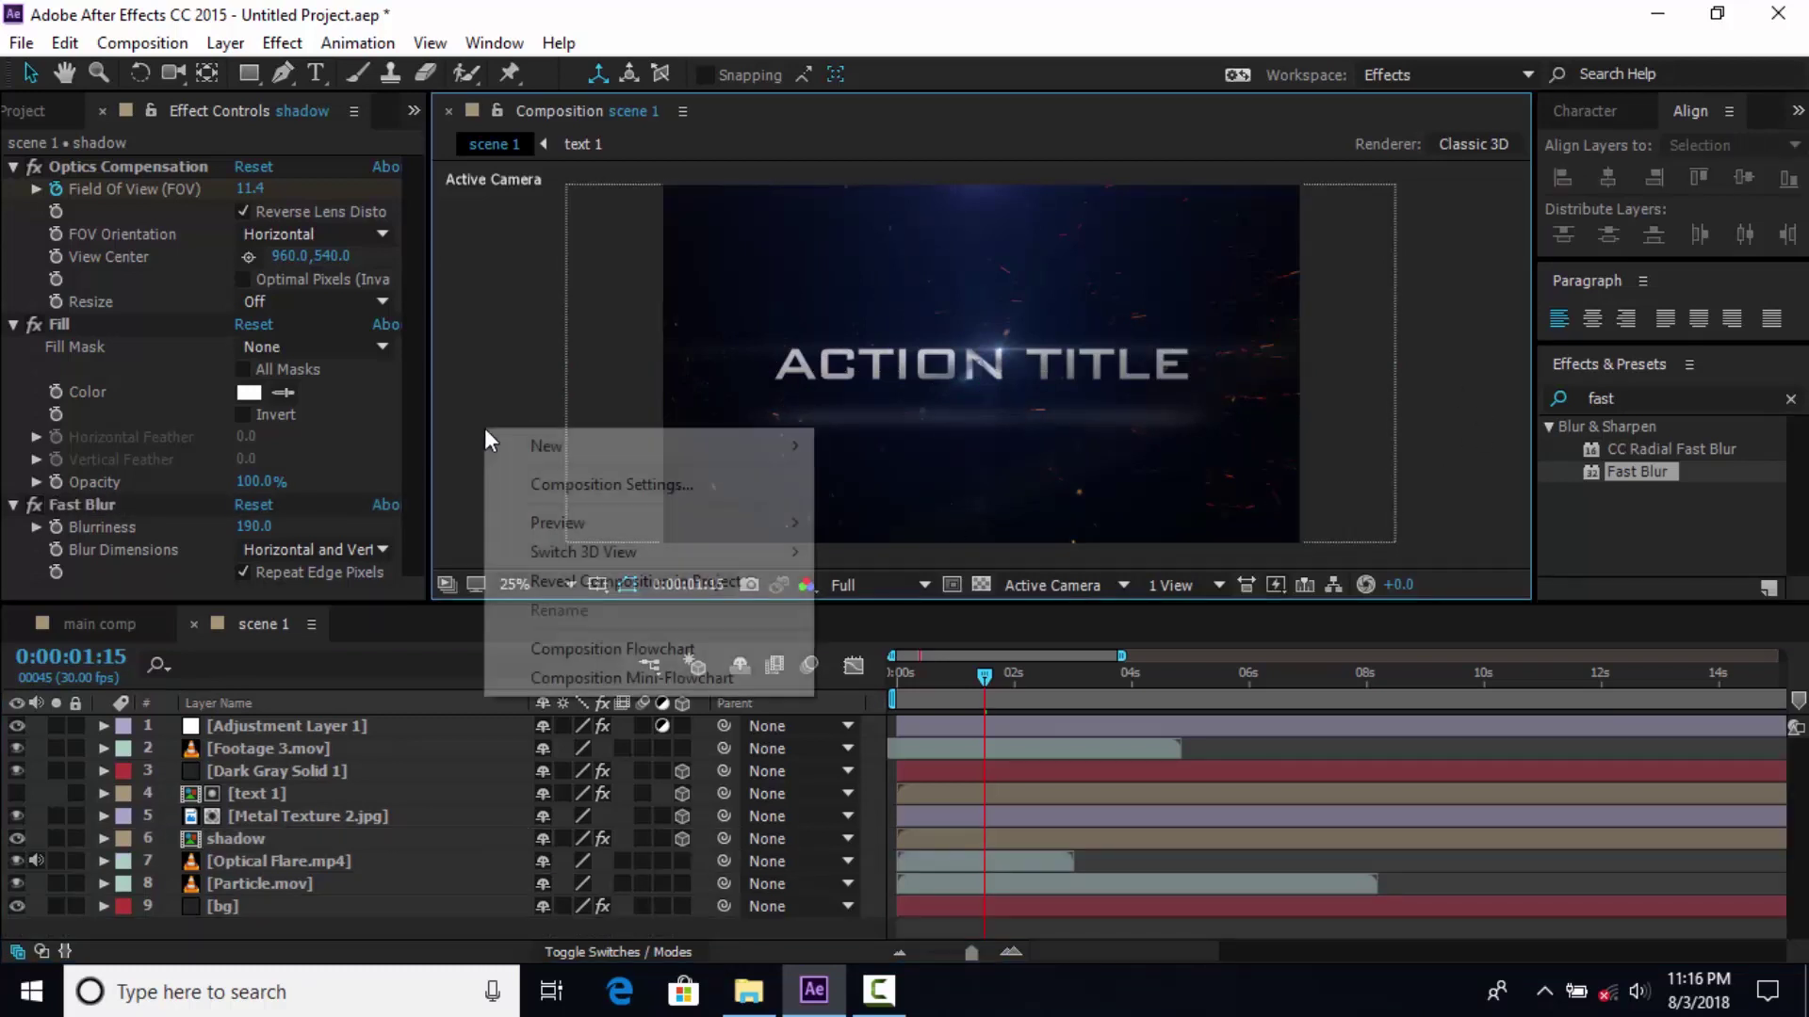
mouse_move(537, 443)
click(897, 573)
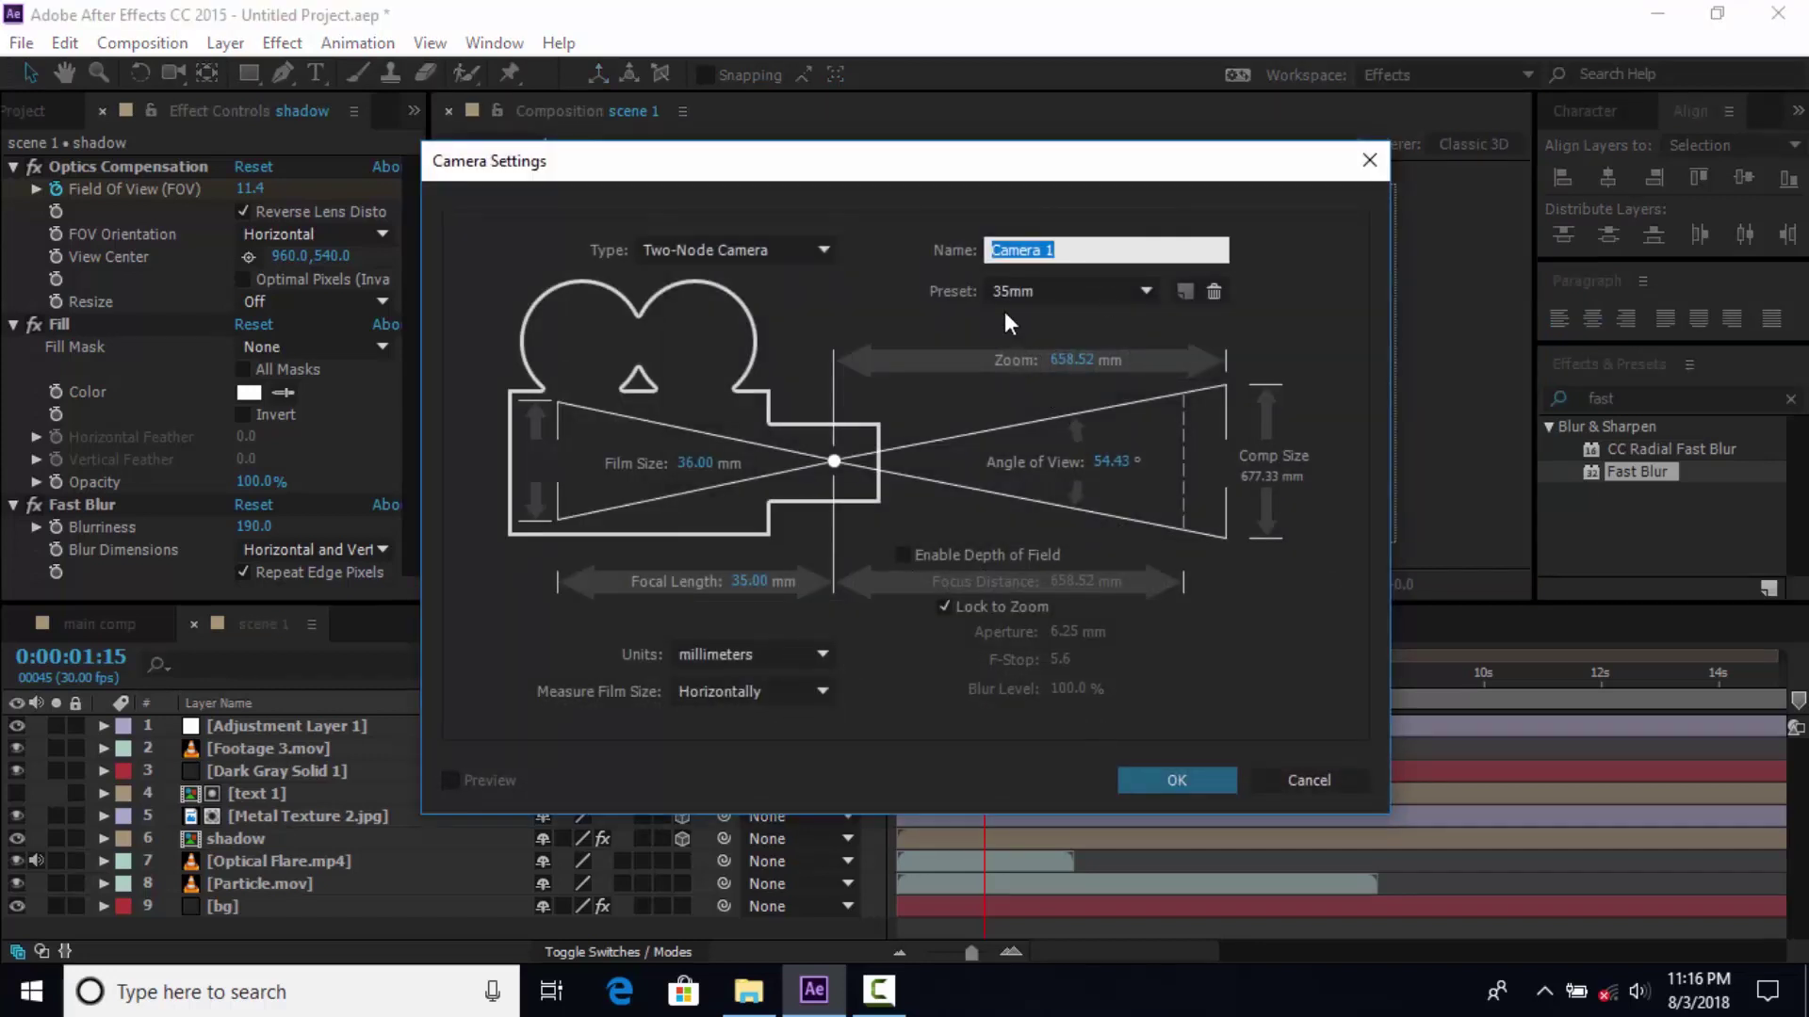
click(1176, 781)
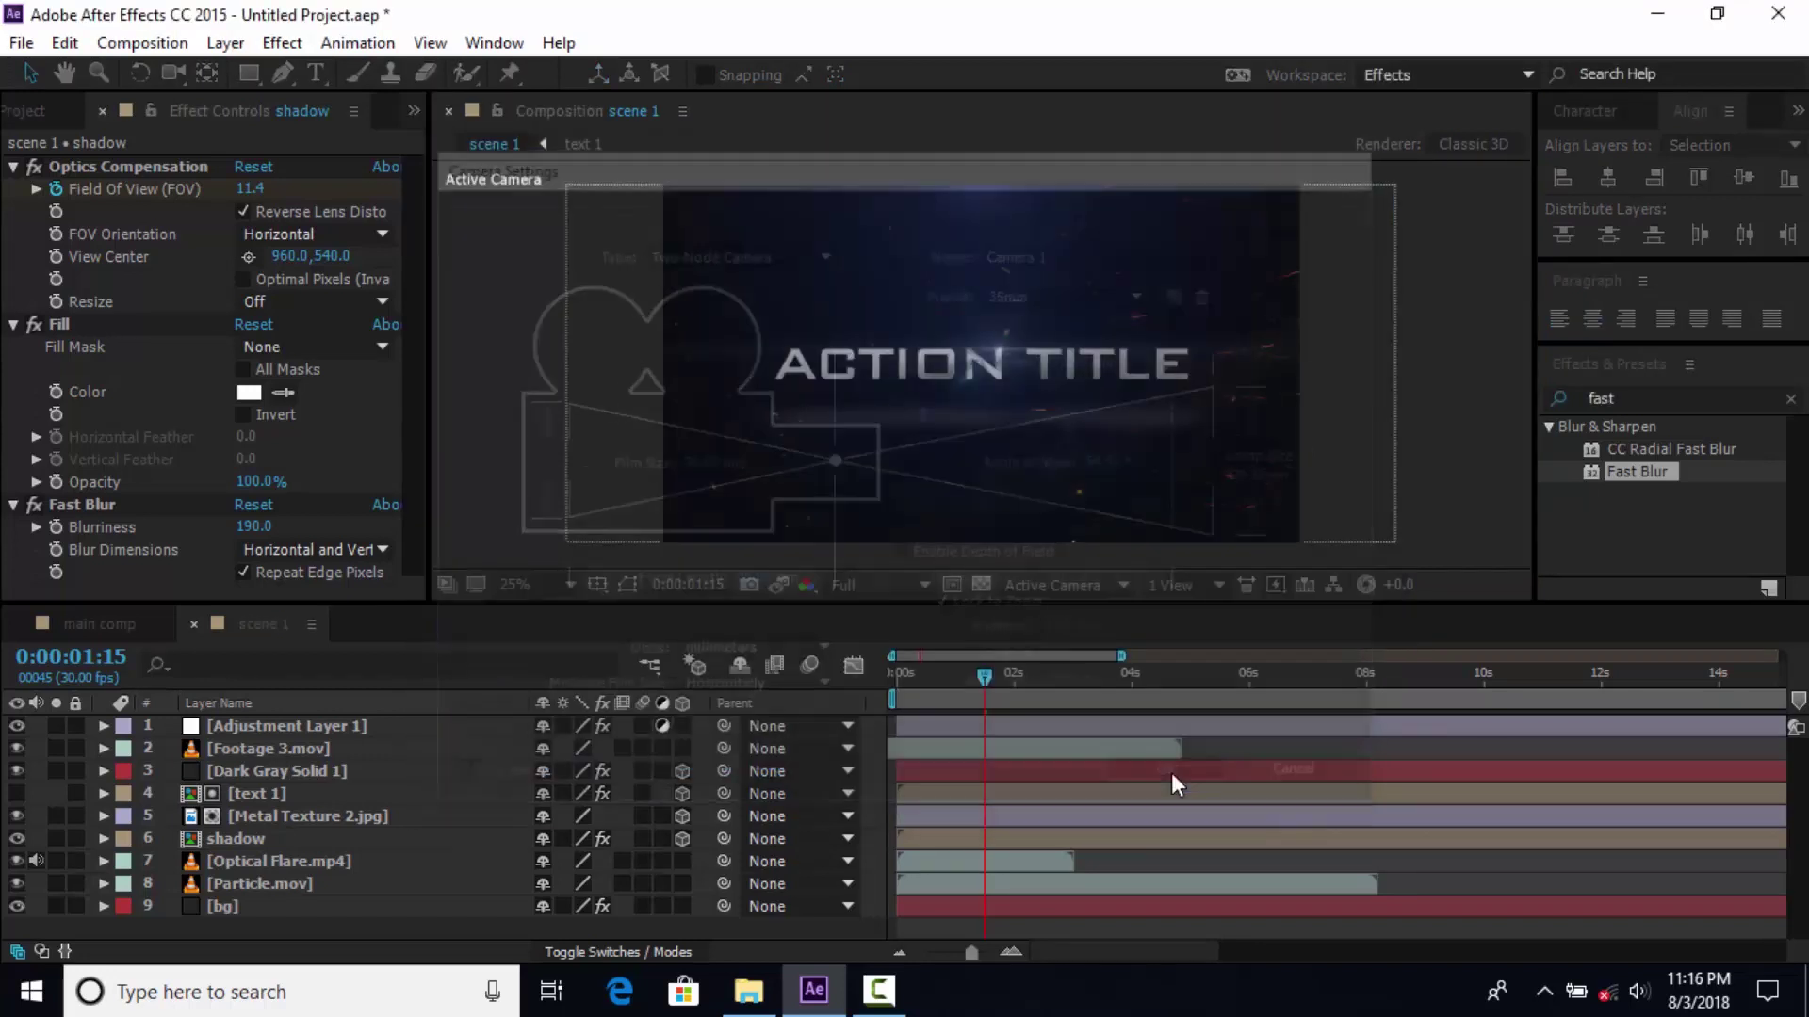
Create a null object and parent Camera 1 to it
right_click(490, 385)
mouse_move(535, 401)
click(923, 557)
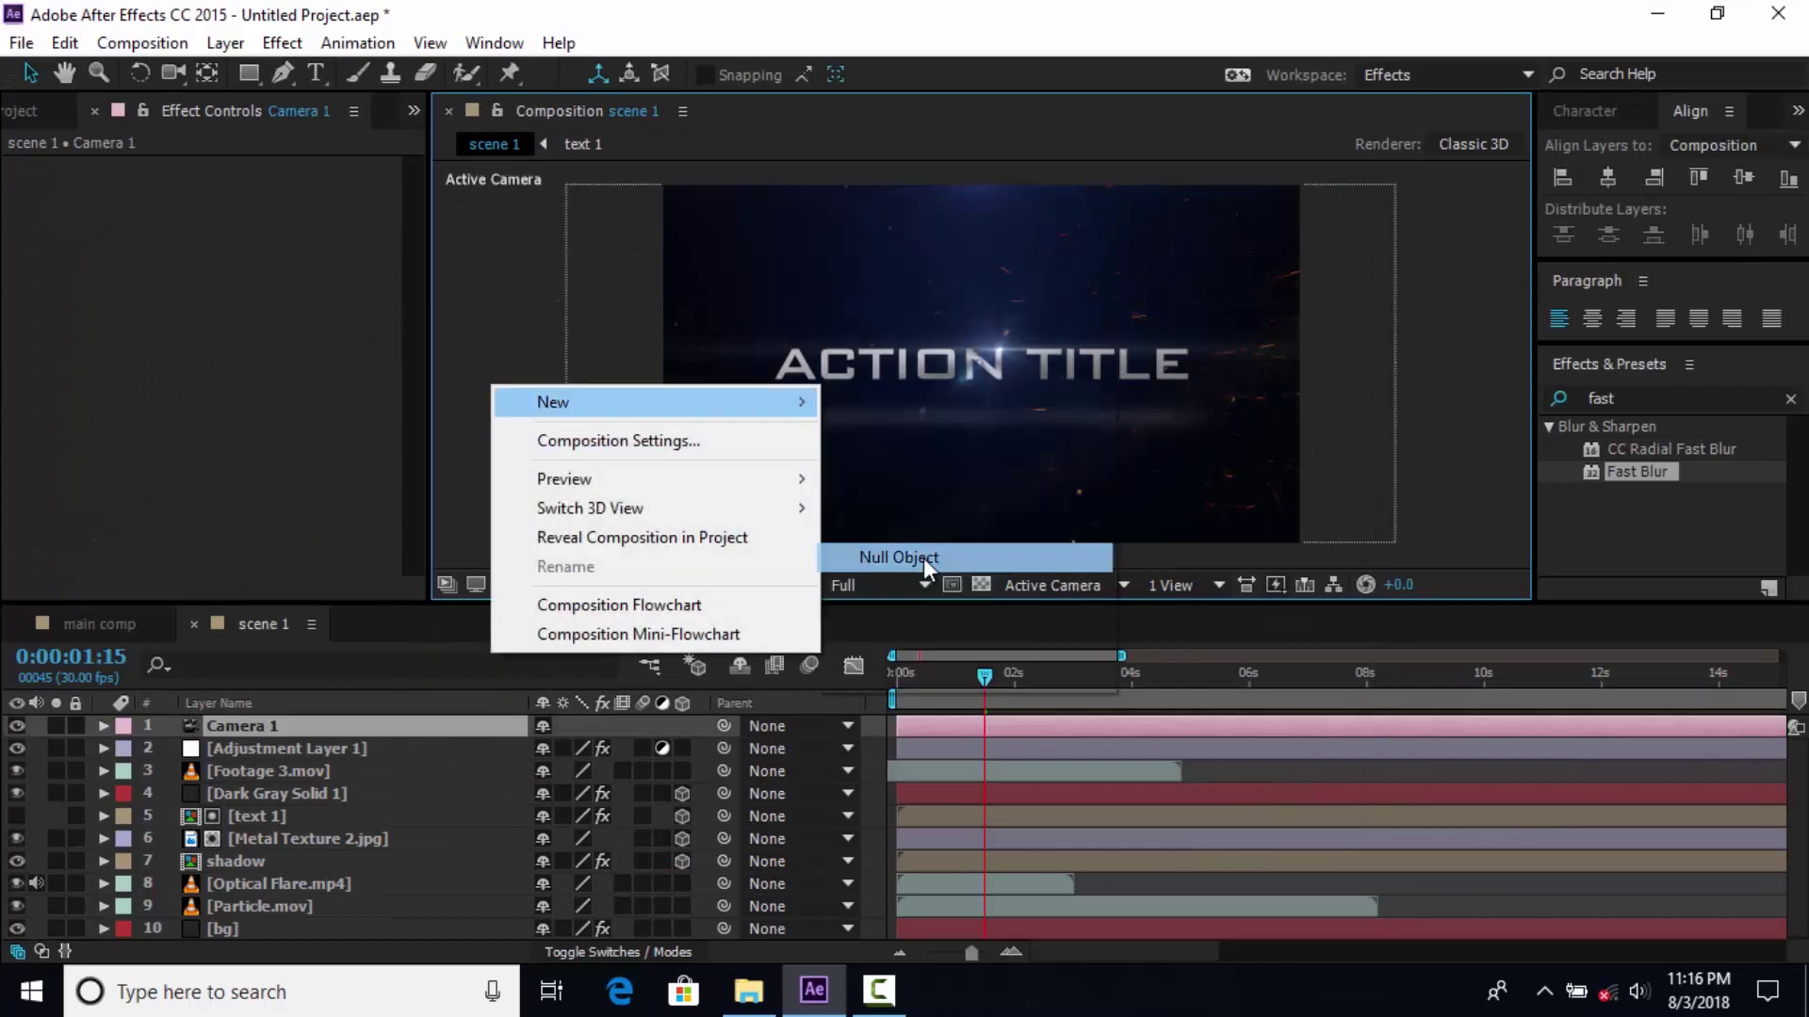
click(286, 754)
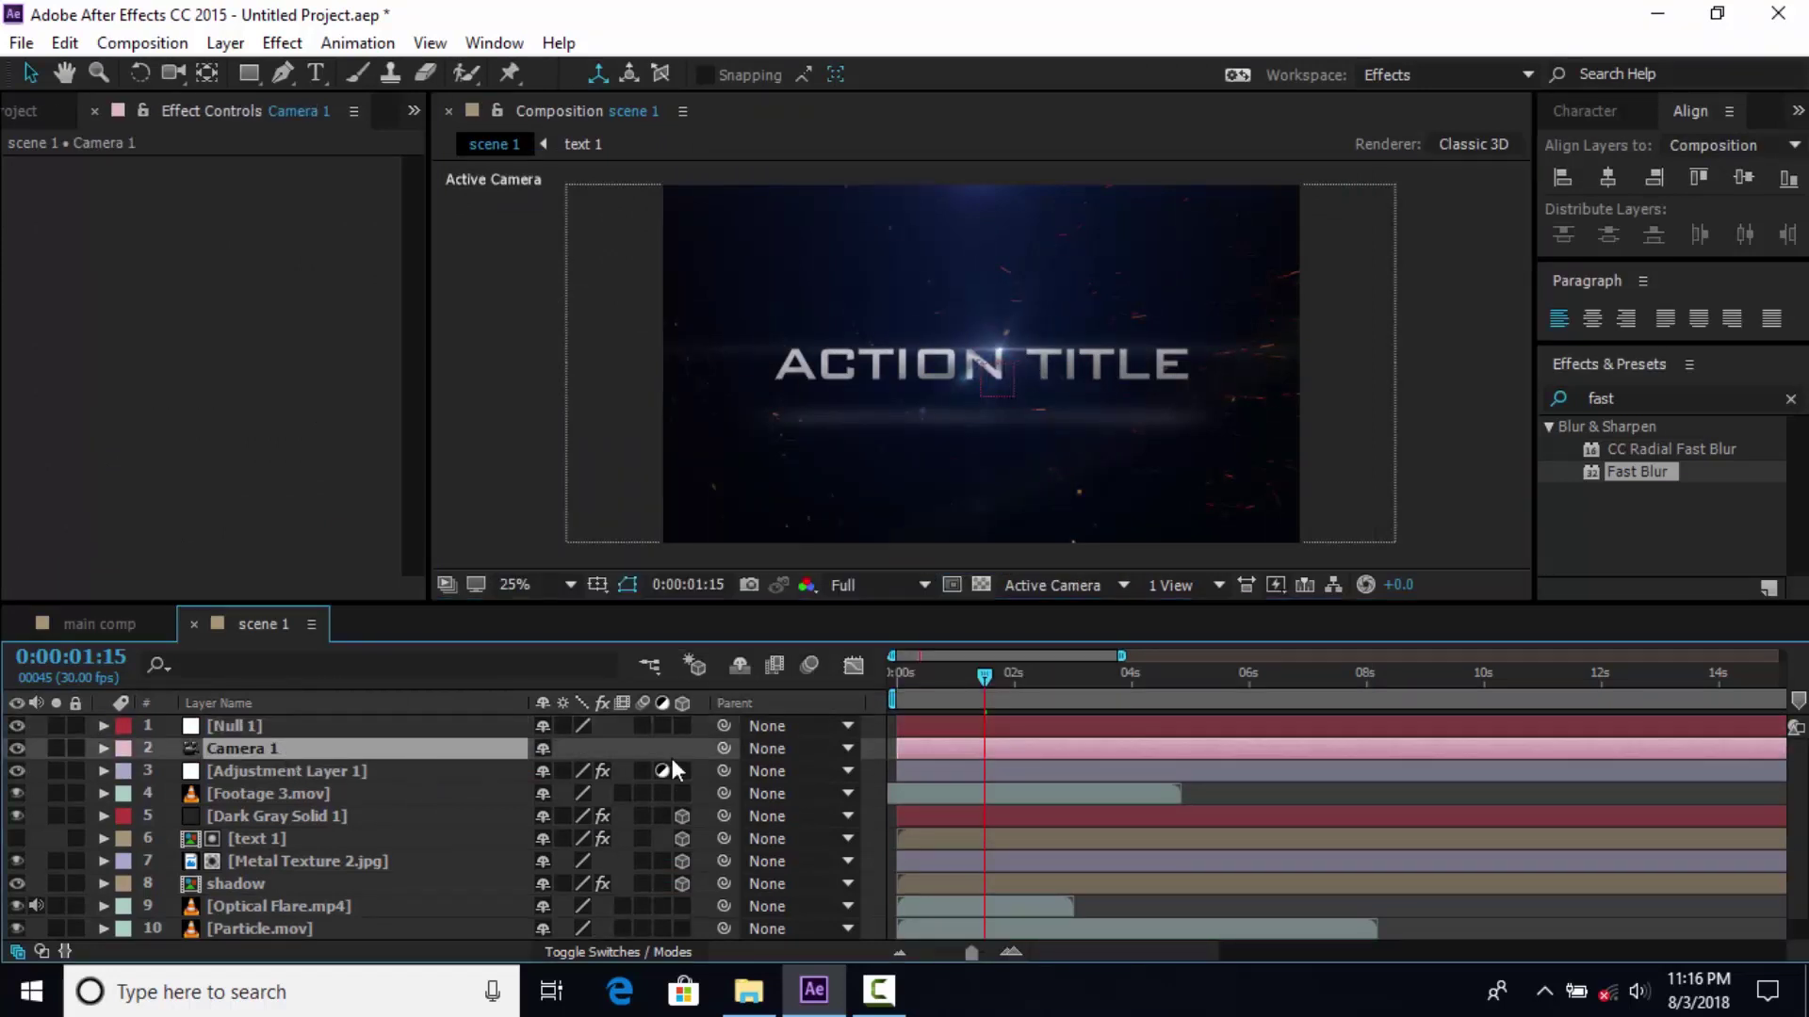
drag(198, 727, 251, 721)
Make Null 1 3D and keyframe its Position at 0:00:00:00 with a Z value of 1971
click(285, 727)
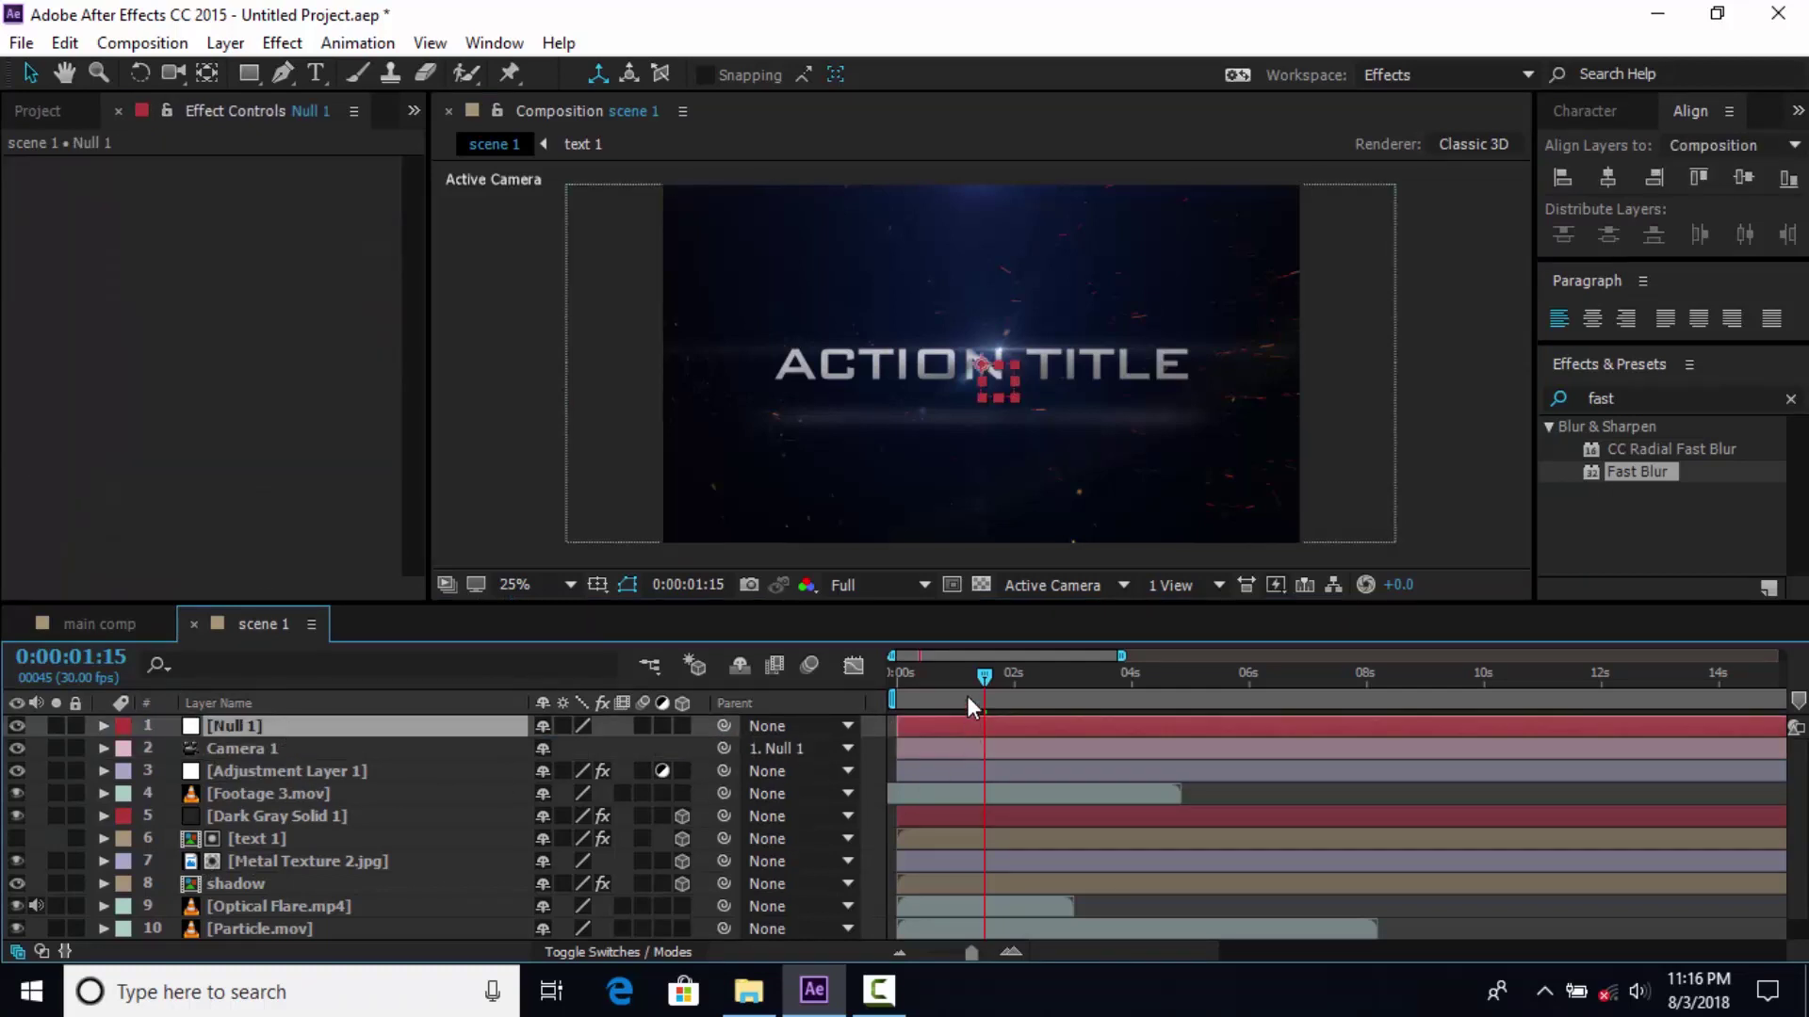
drag(970, 675, 856, 682)
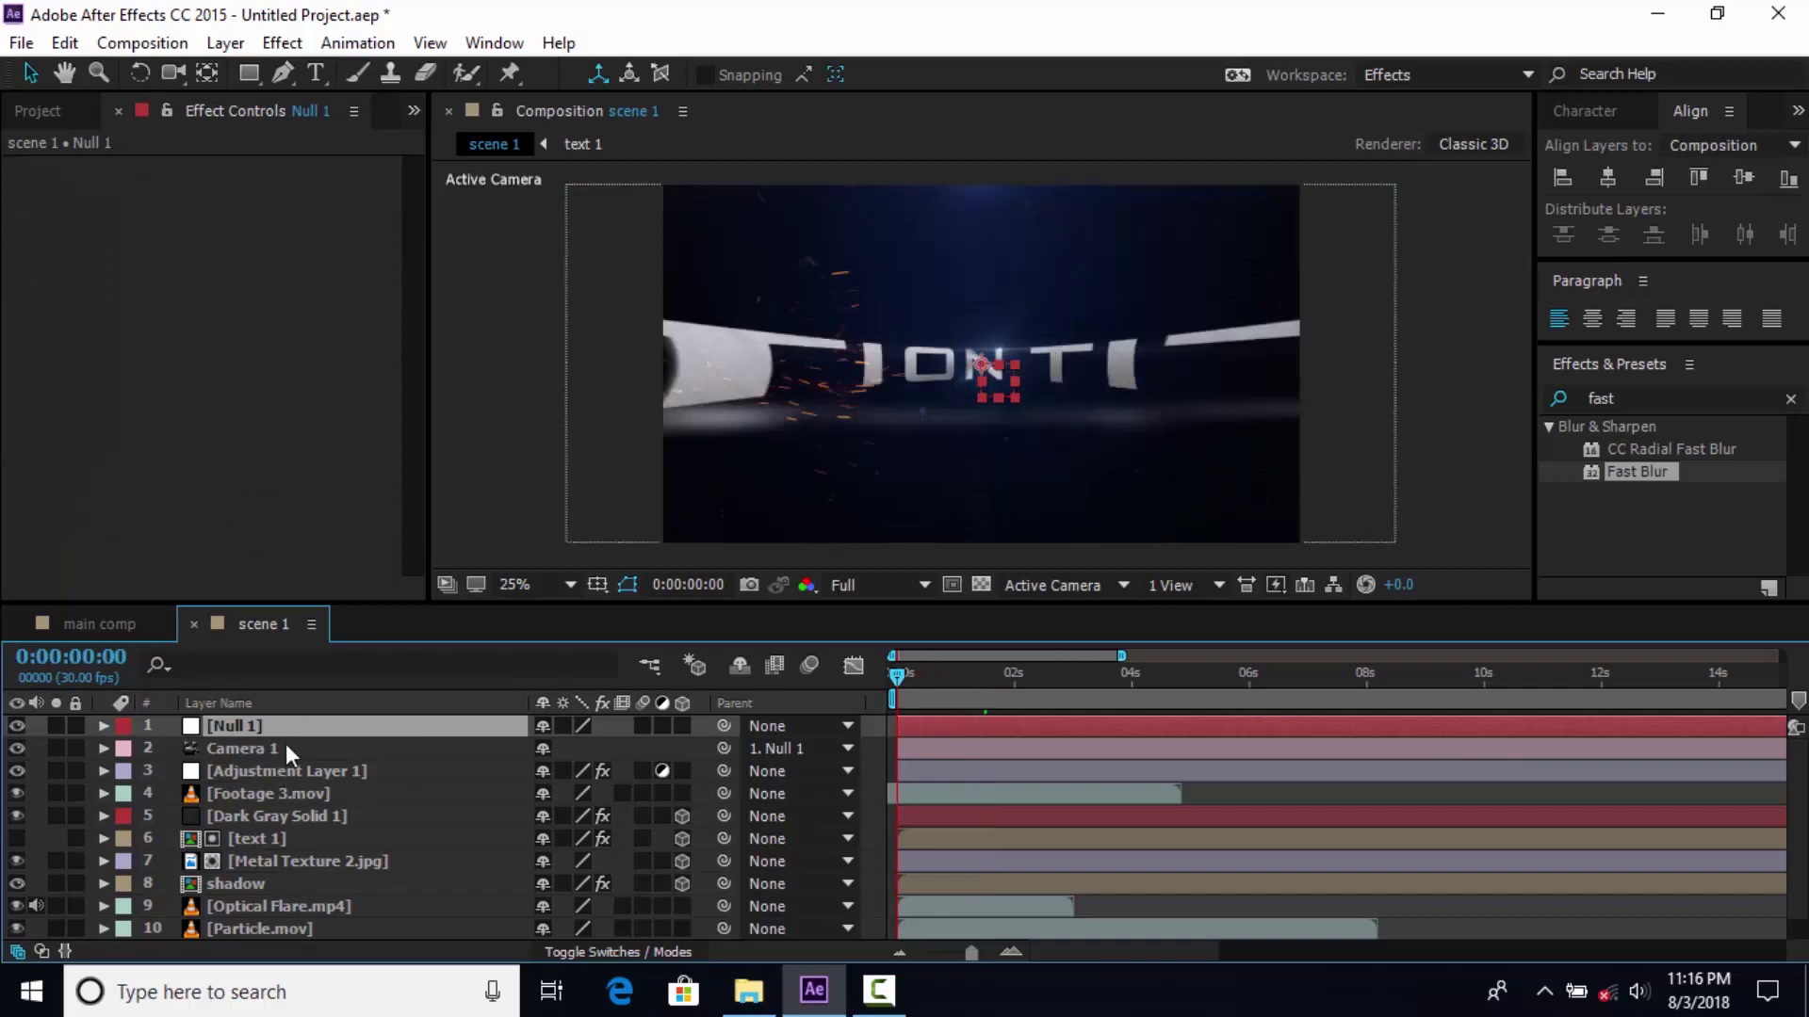
click(680, 727)
key(p)
click(169, 748)
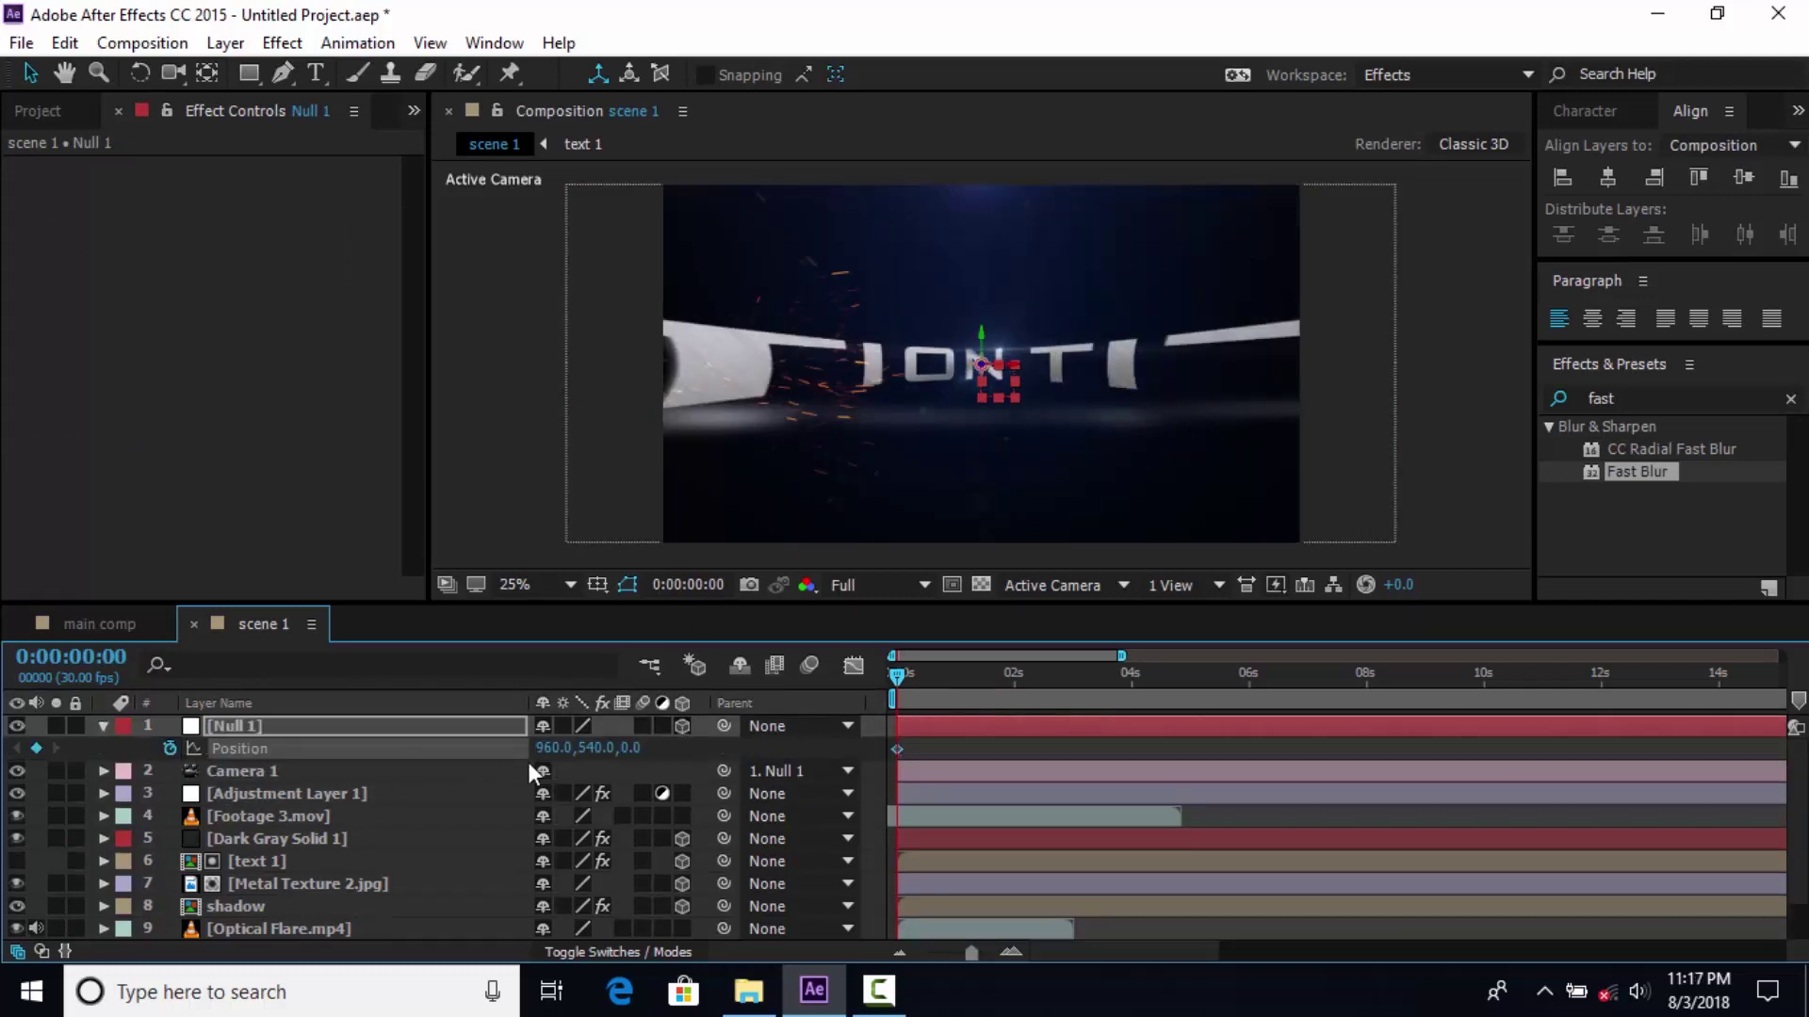
drag(629, 747, 1219, 788)
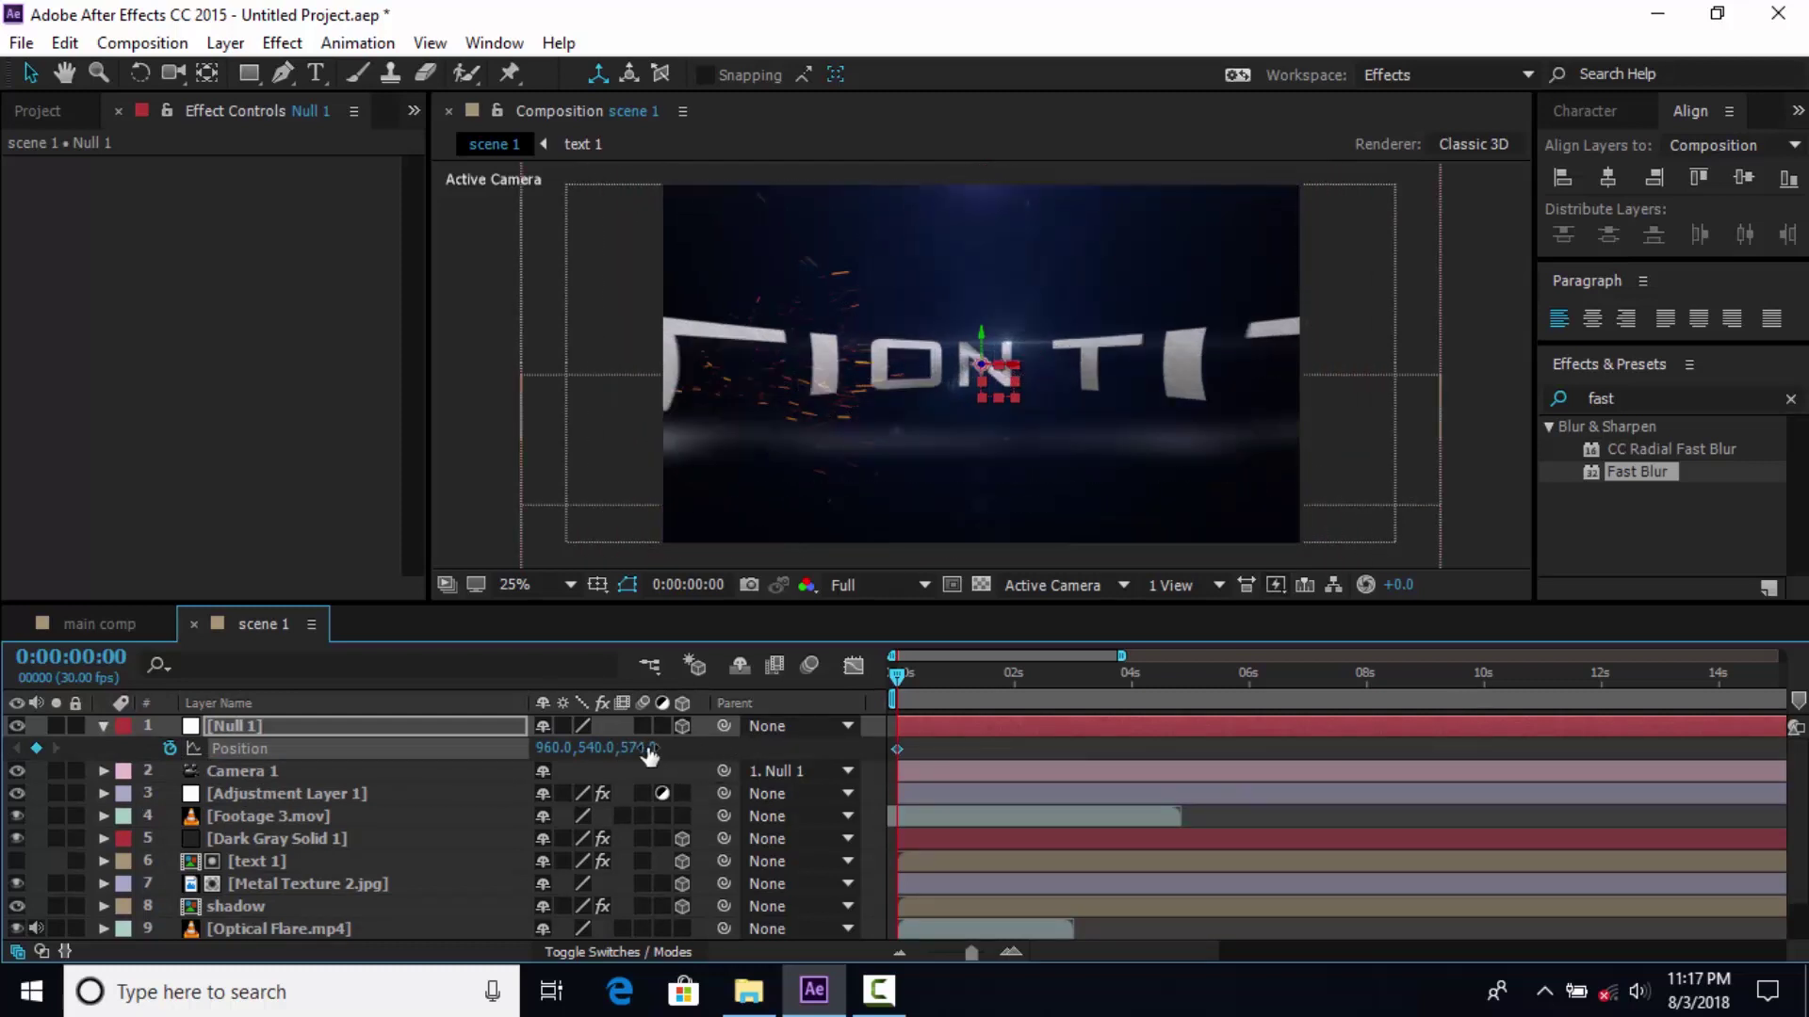
drag(644, 751, 872, 726)
drag(644, 758, 728, 750)
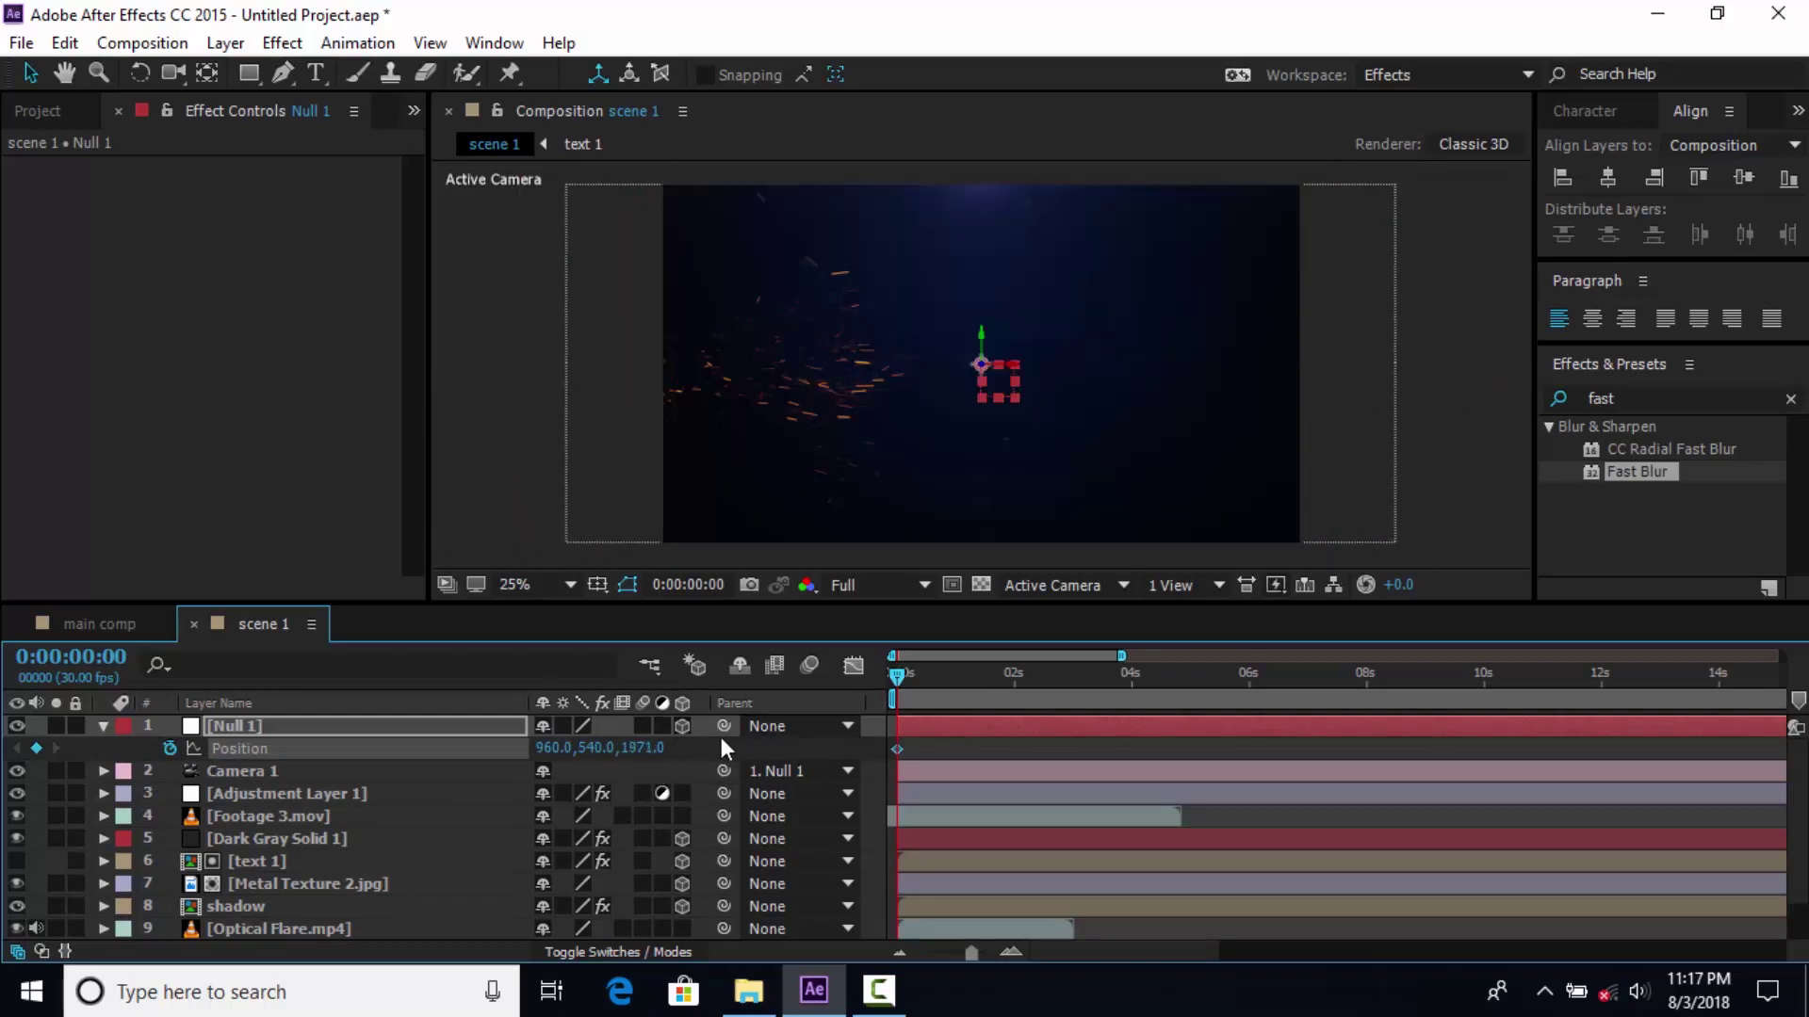
Set the null's Z position to 0 at 0:00:00:28 to create the end keyframe of the camera move
drag(900, 675, 957, 675)
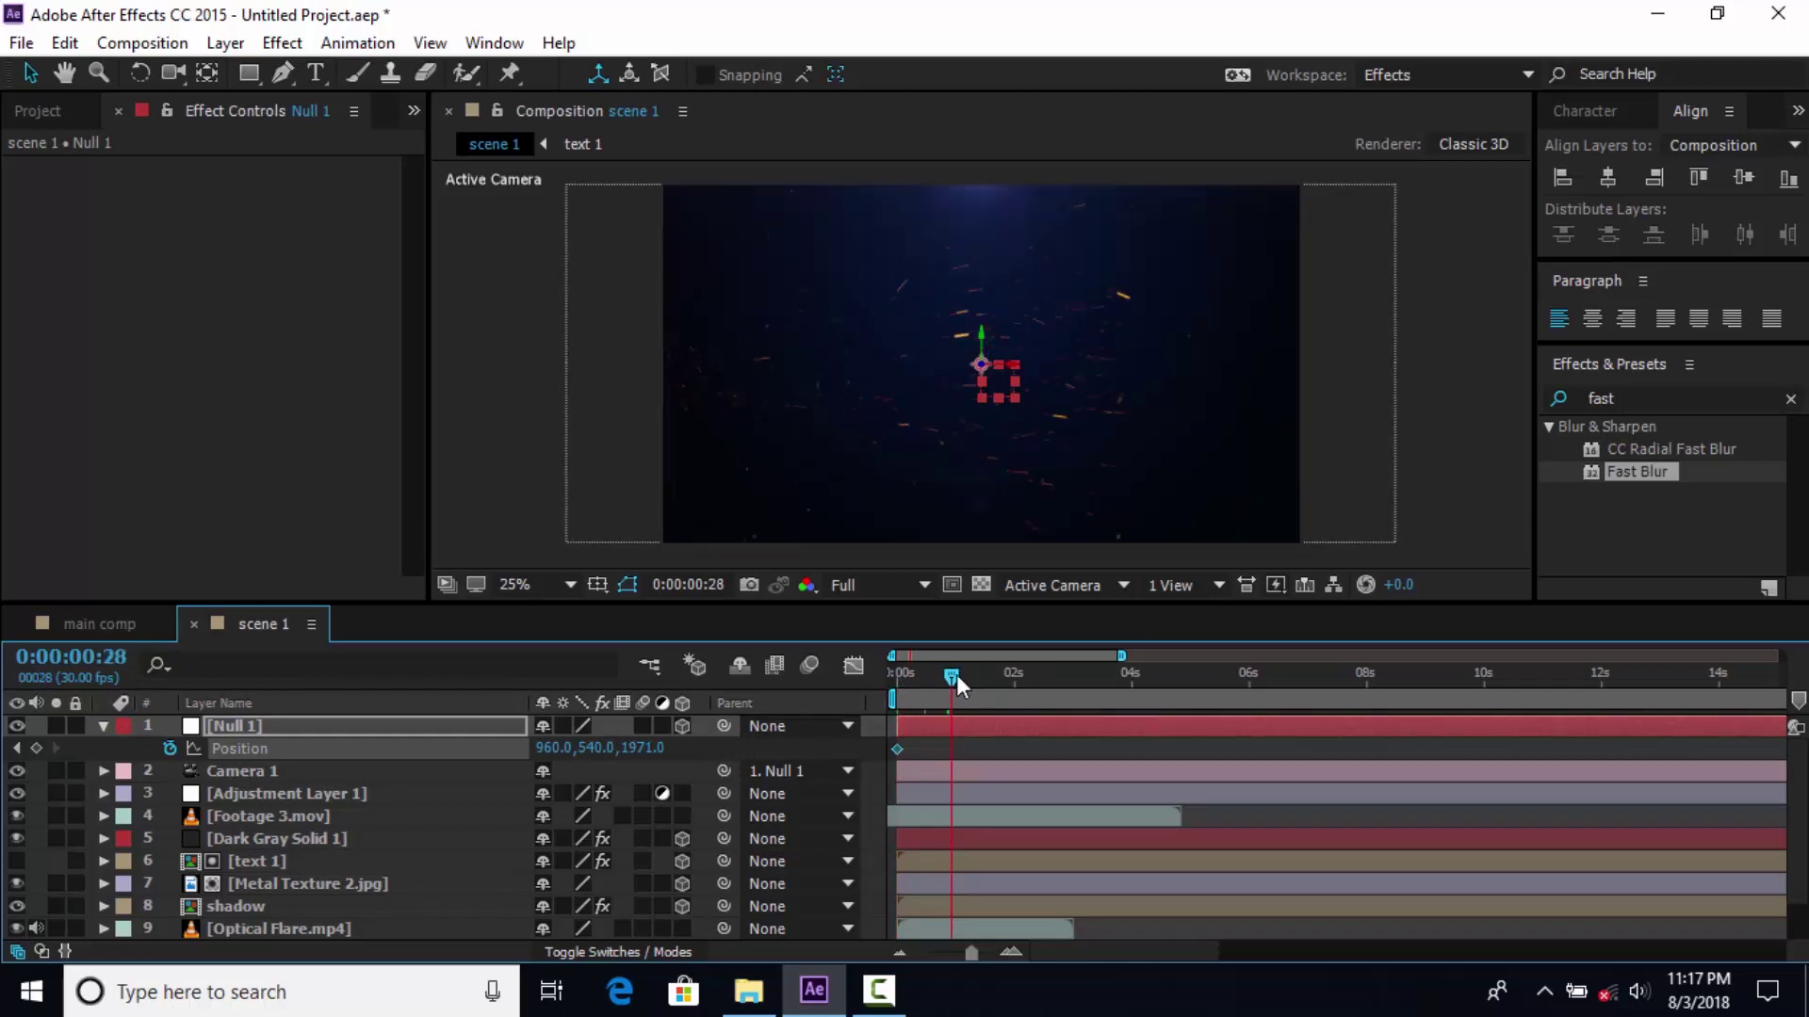
click(630, 750)
text(0)
key(Return)
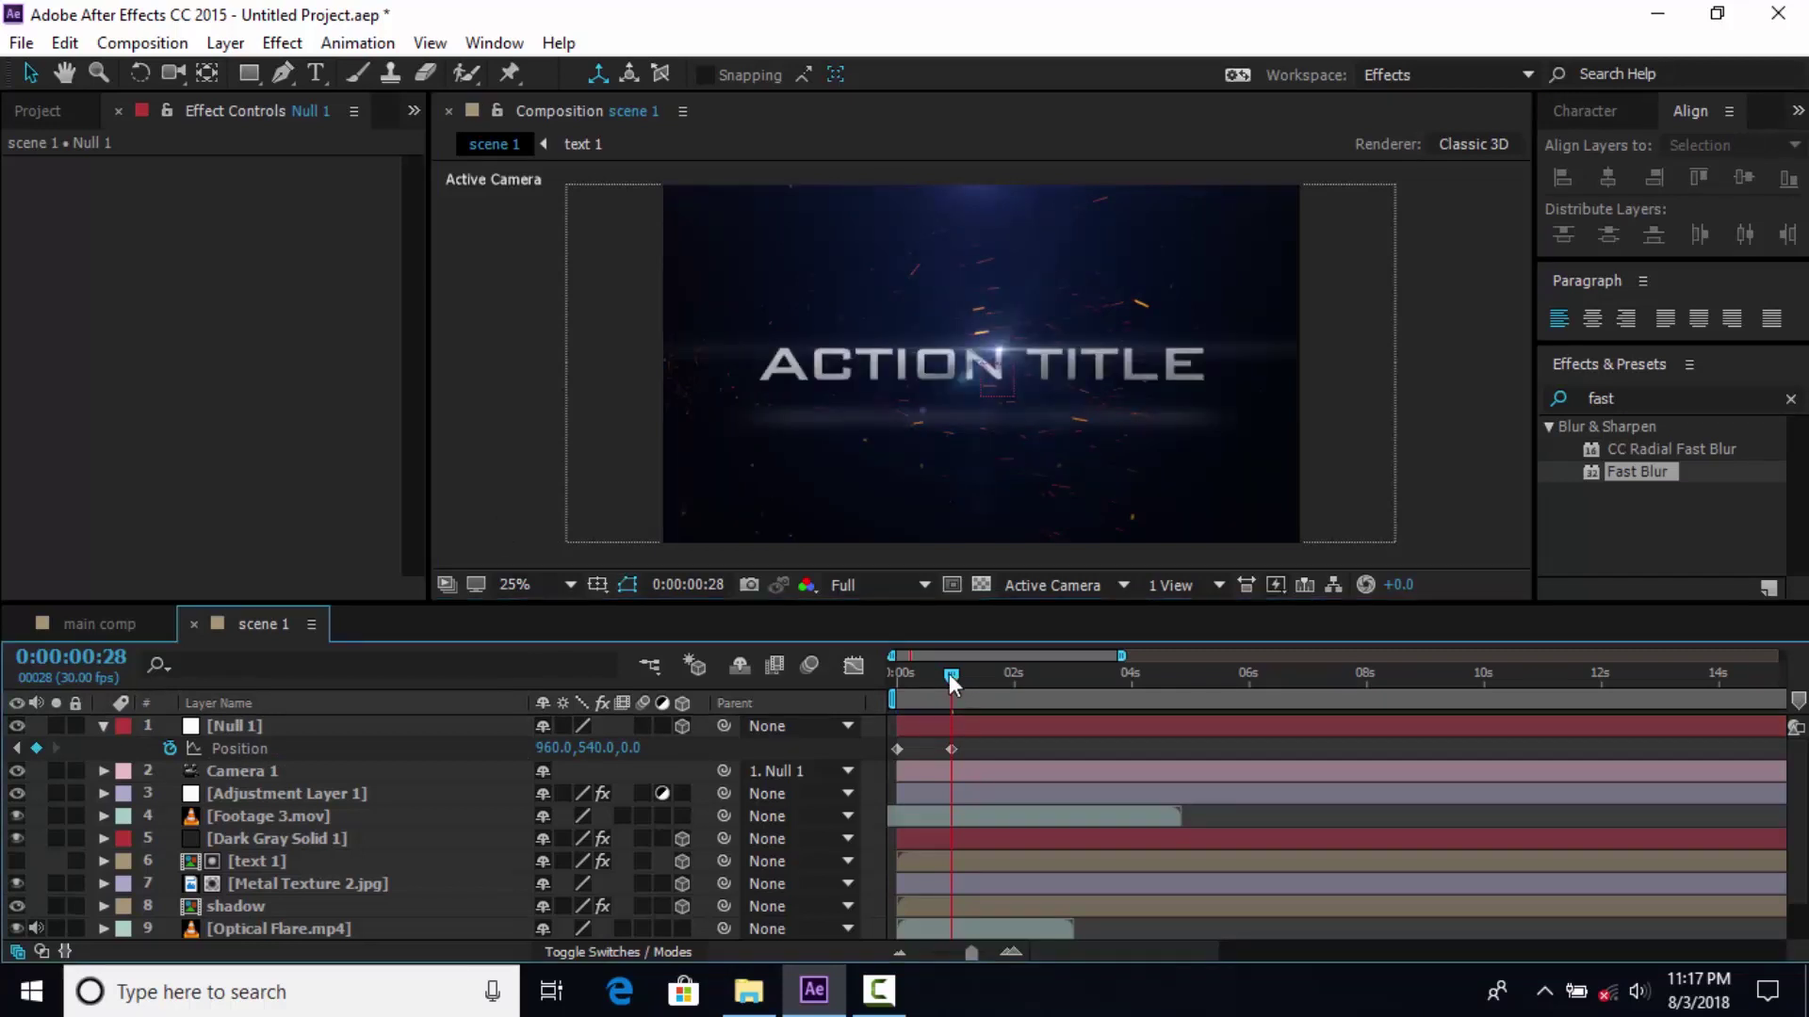
Reveal text 1's keyframes and delay the null's second Position keyframe to about 0:00:01:14, close to the last Field of View keyframe
drag(948, 674, 976, 674)
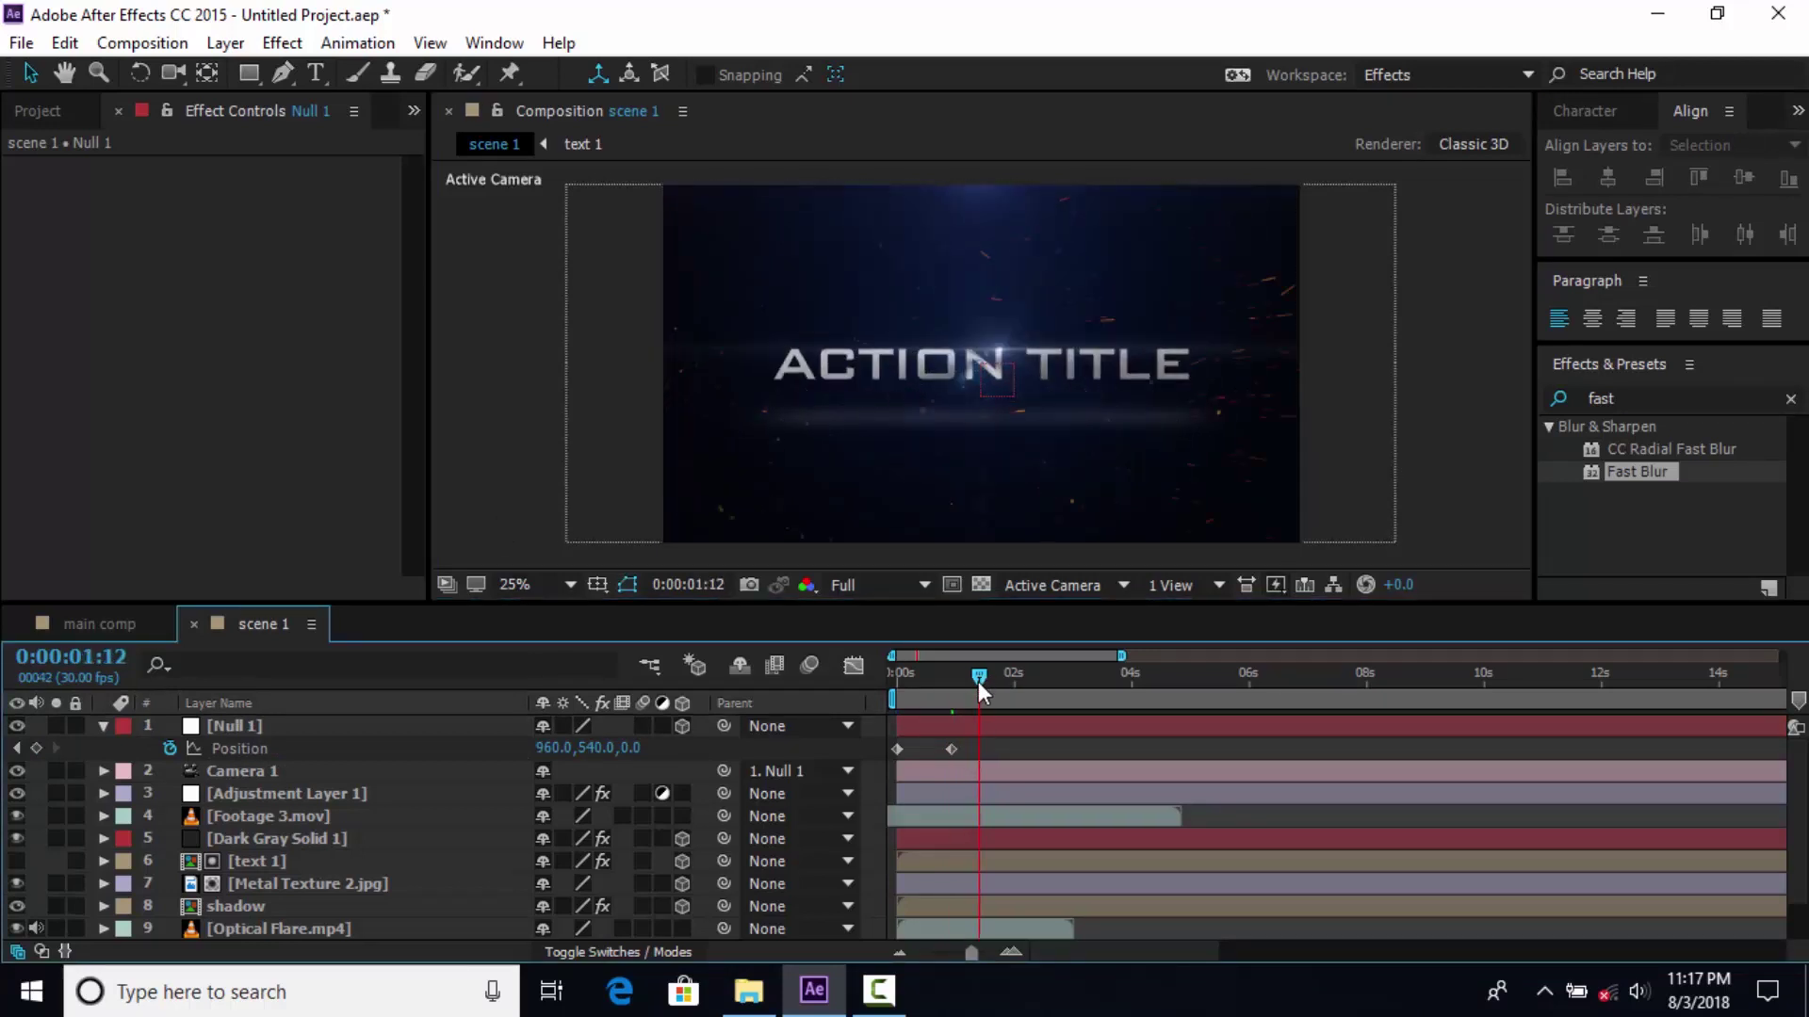
click(308, 859)
key(u)
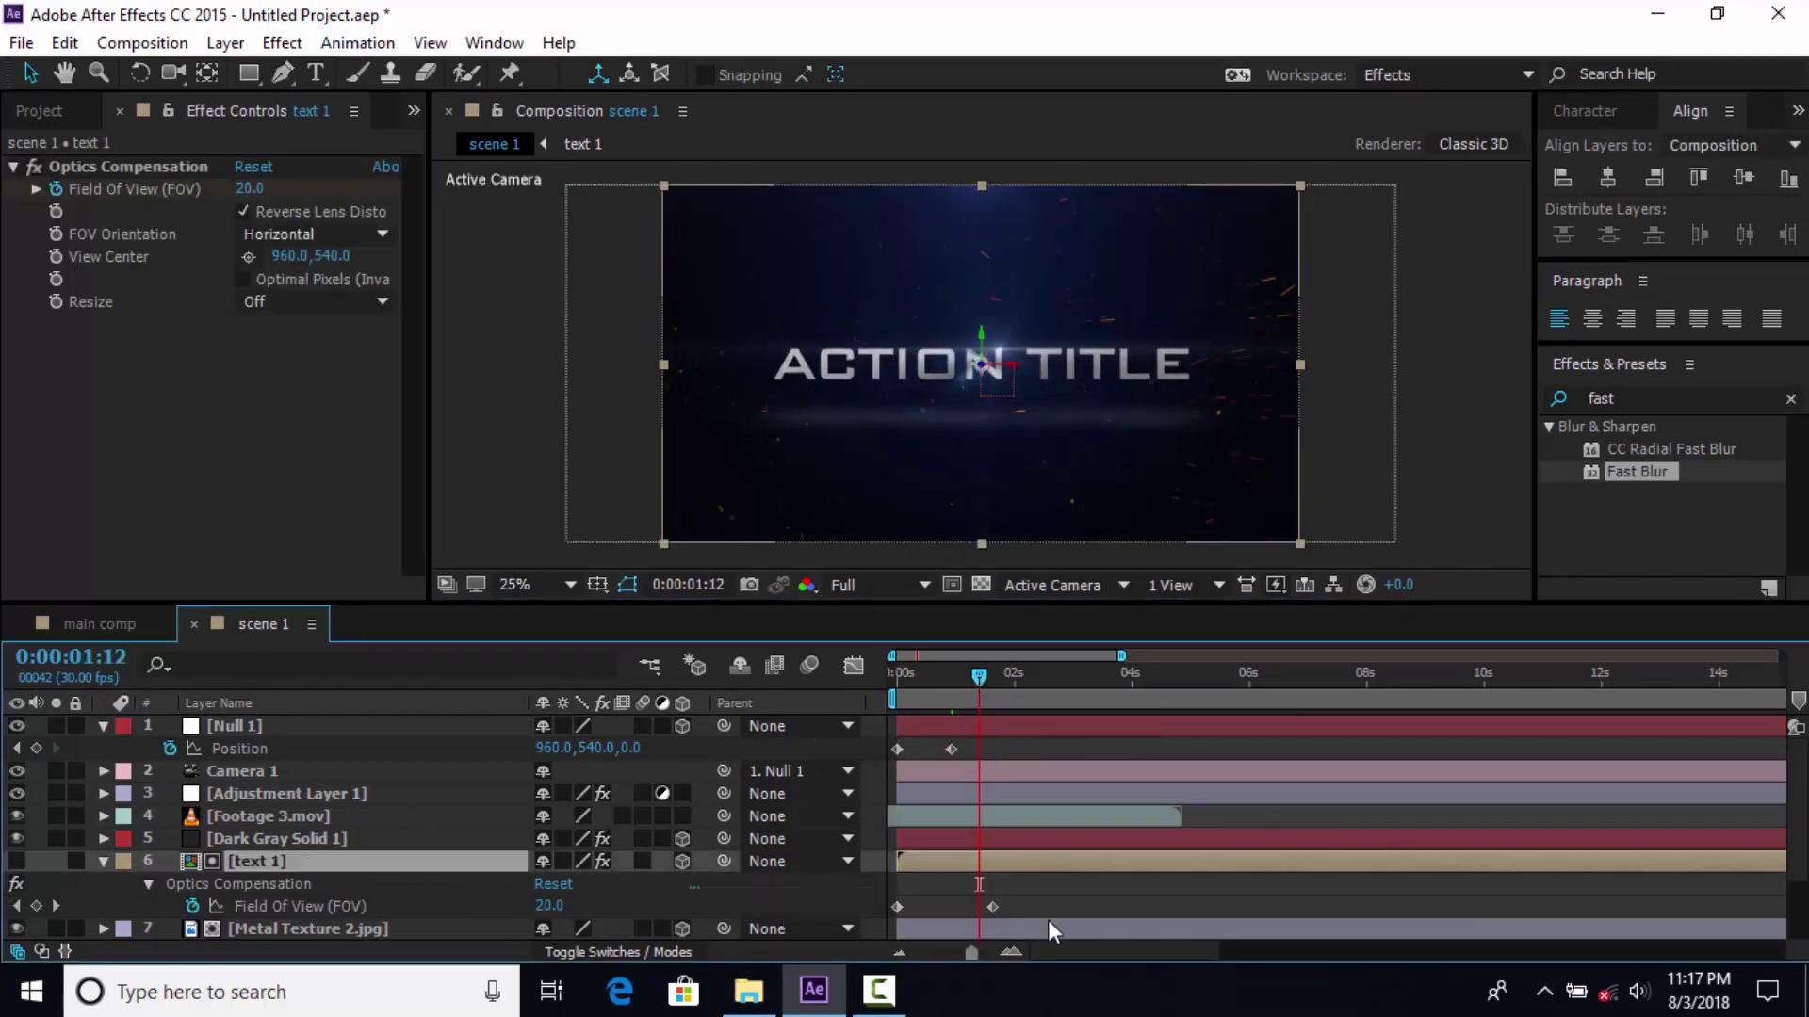
drag(952, 748, 851, 674)
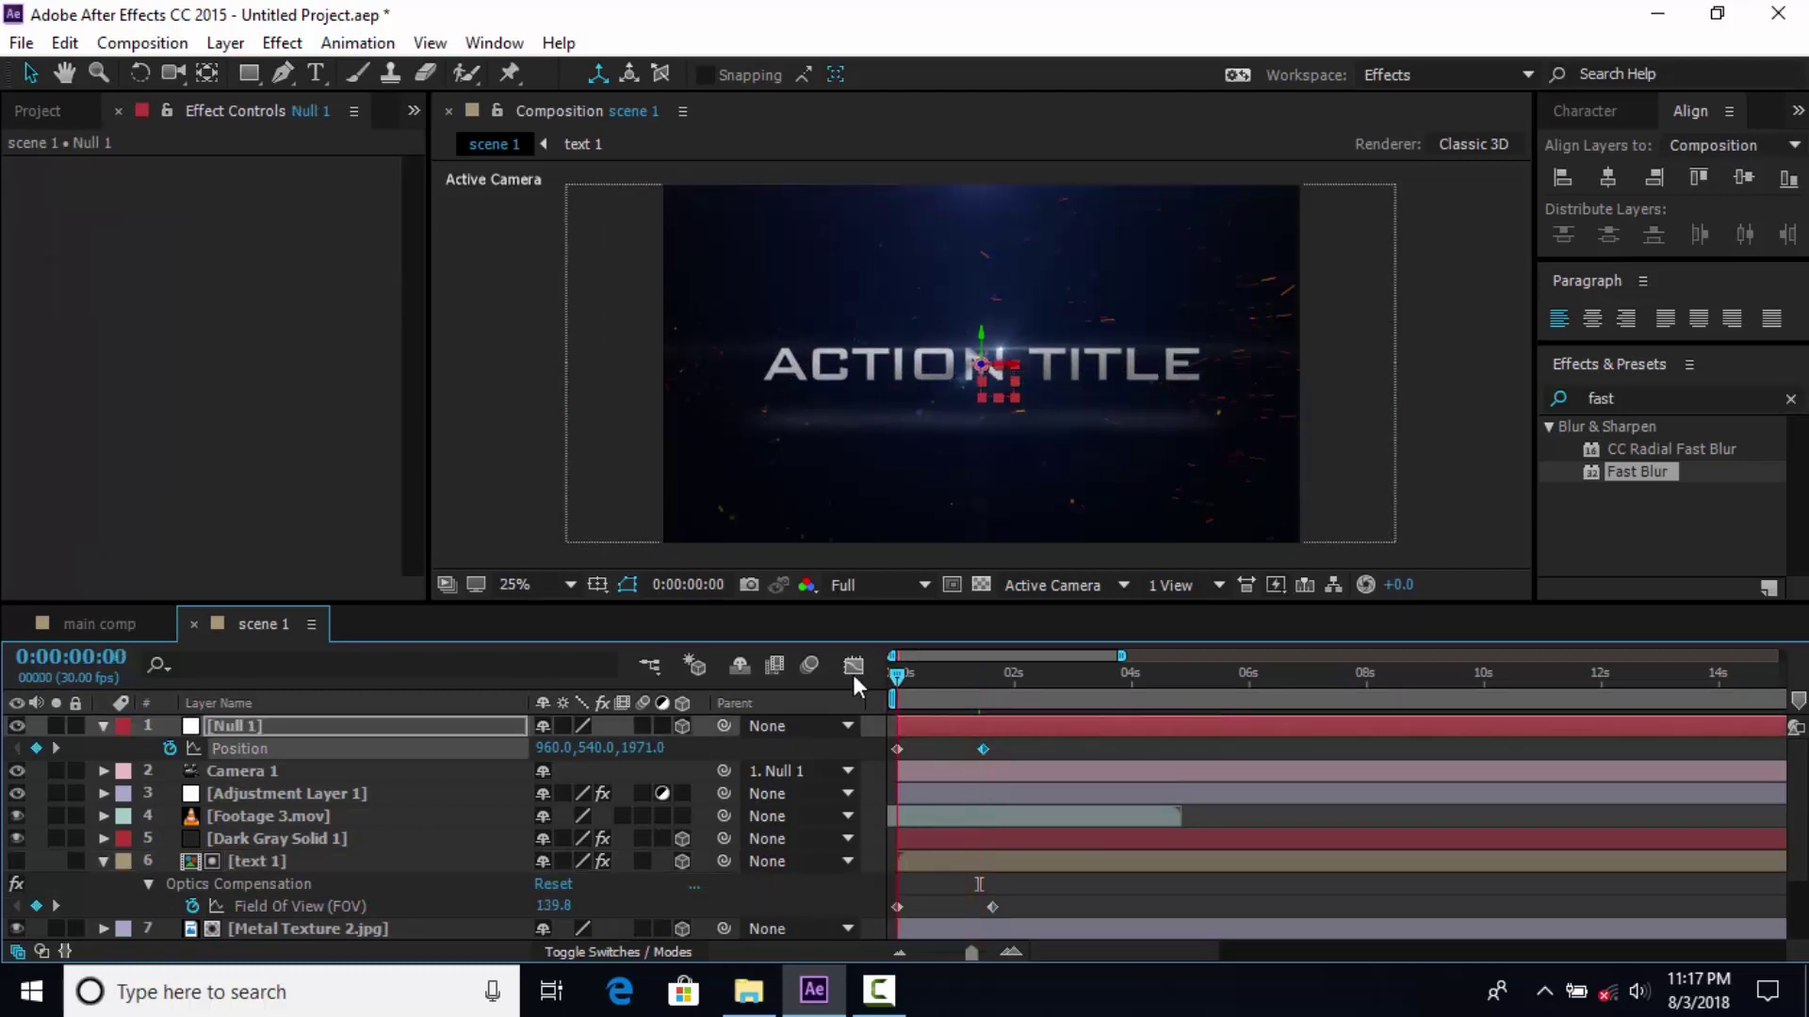
Apply Easy Ease to the null's last Position keyframe and reshape its speed graph for a fast start and long slowdown
right_click(982, 750)
mouse_move(1058, 729)
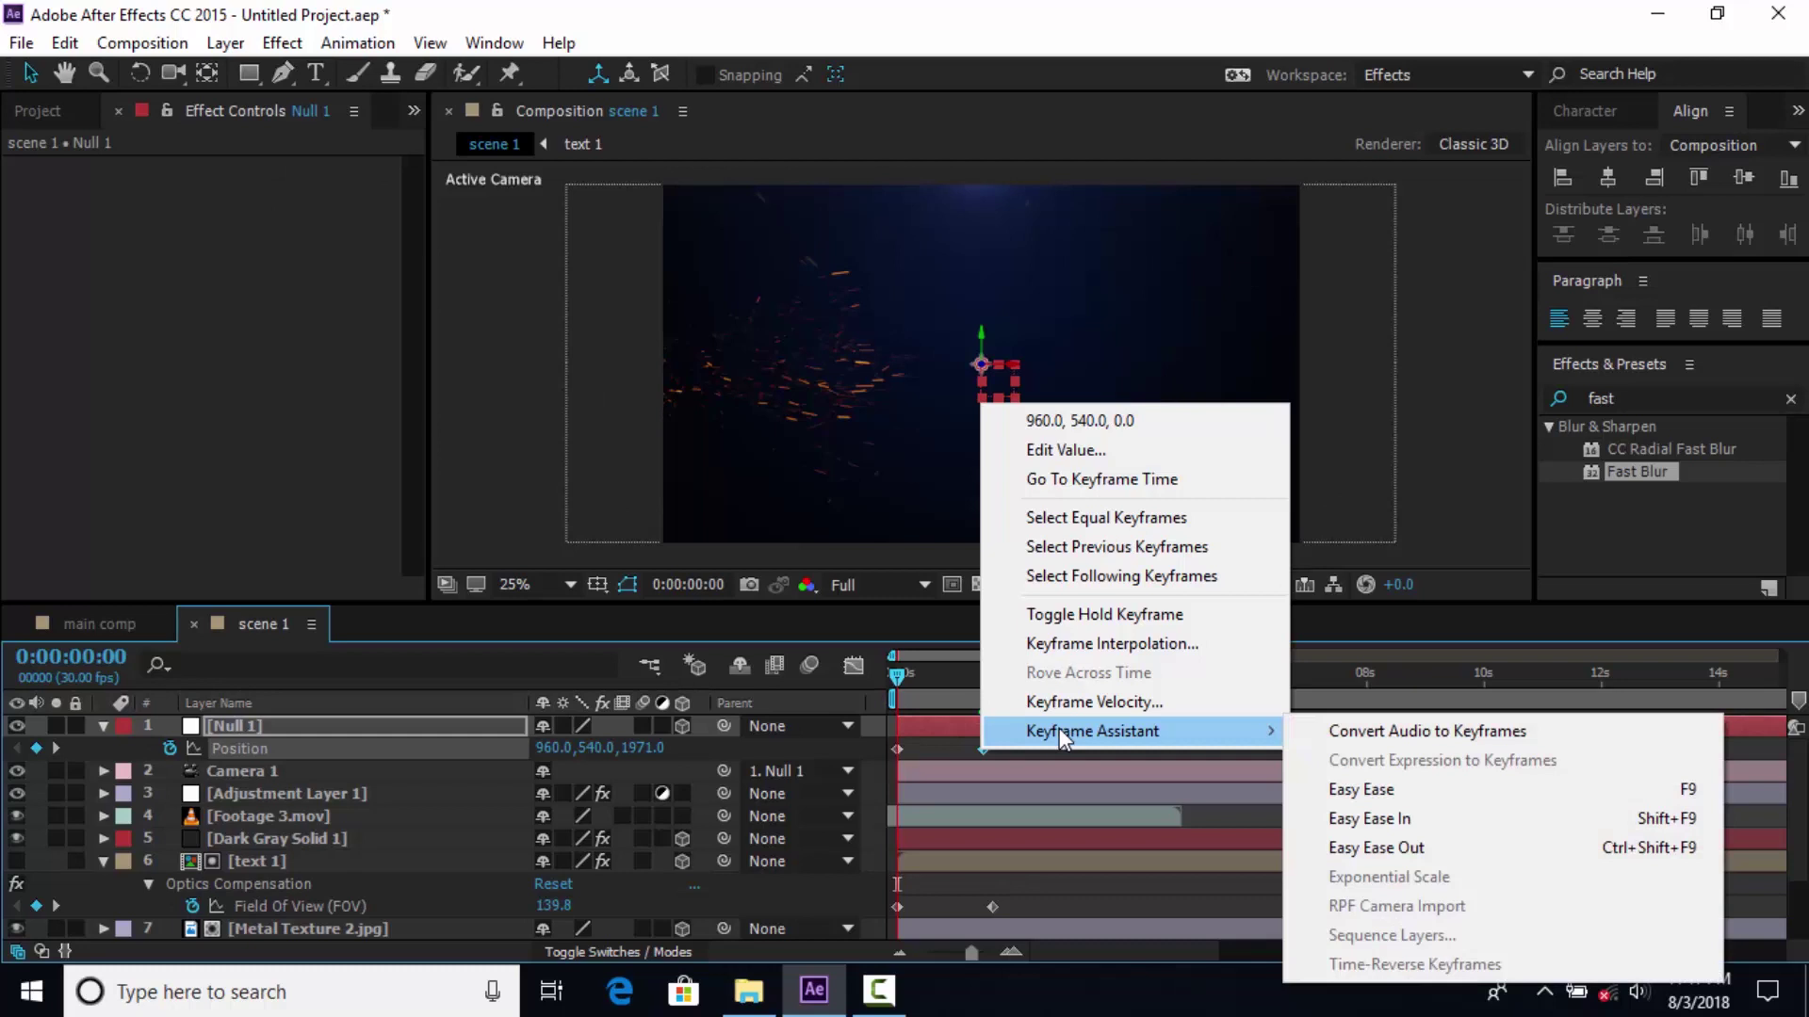
click(1411, 794)
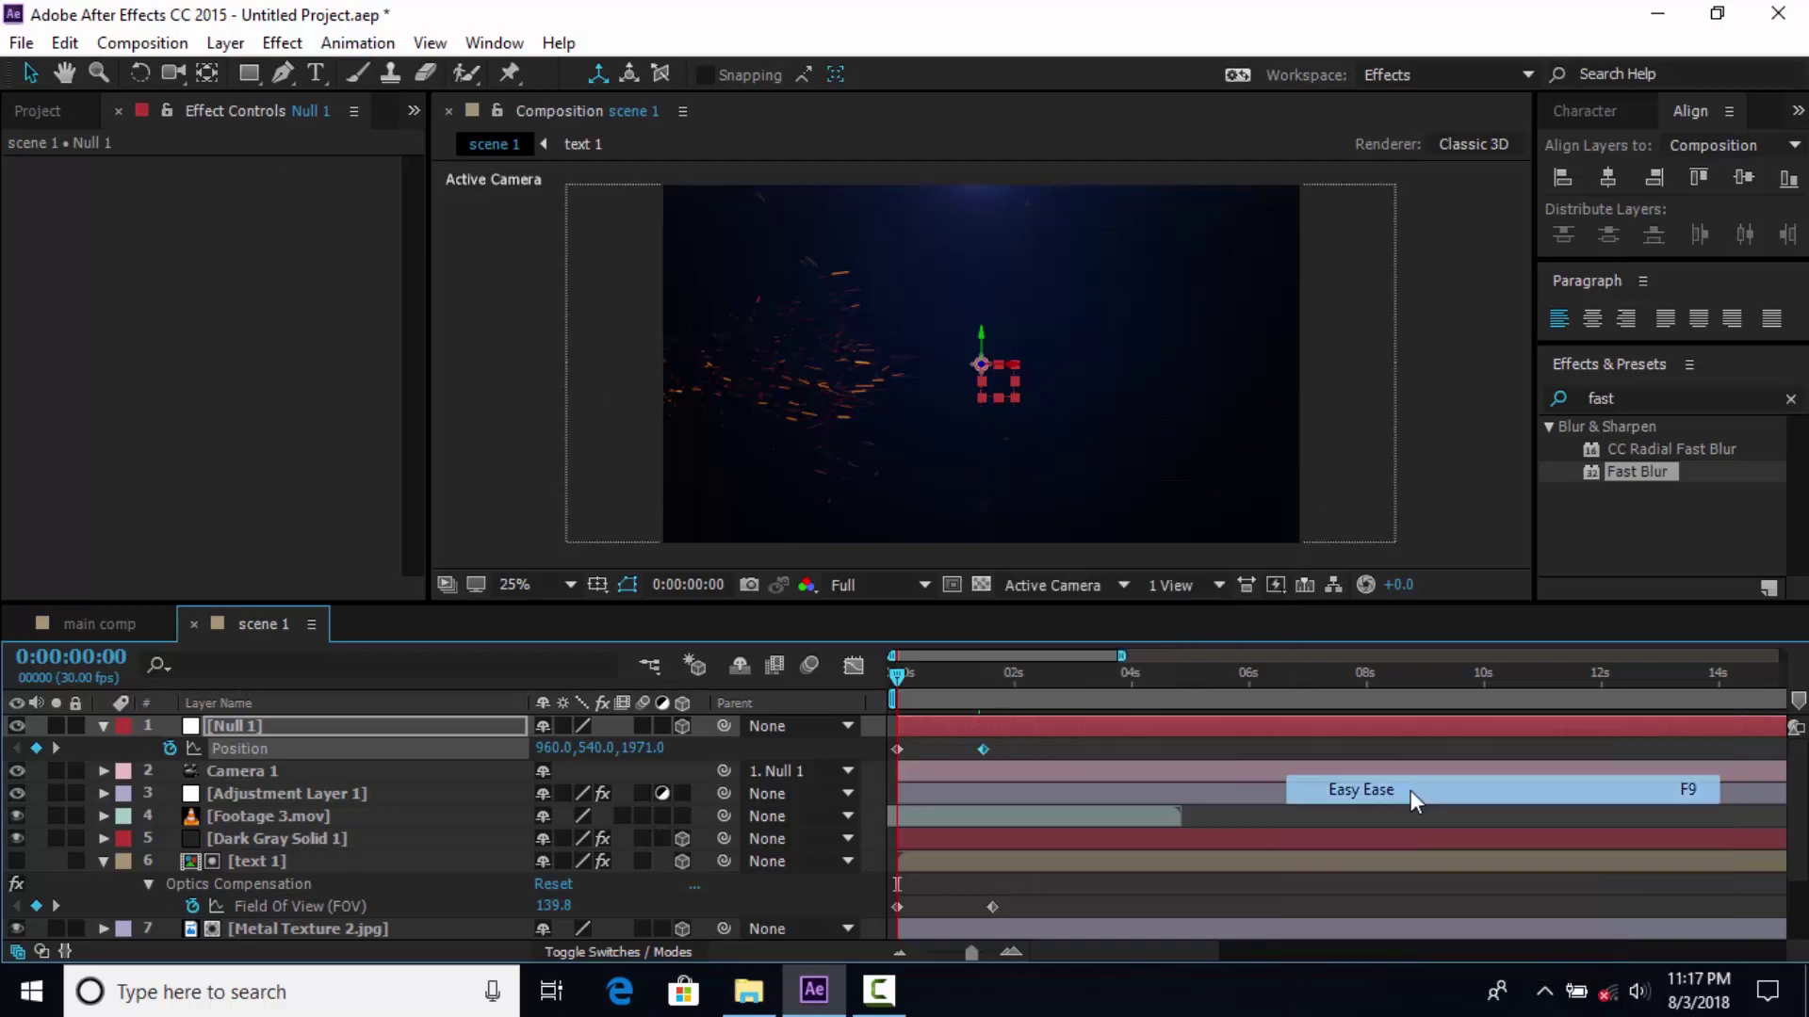
key(shift+F3)
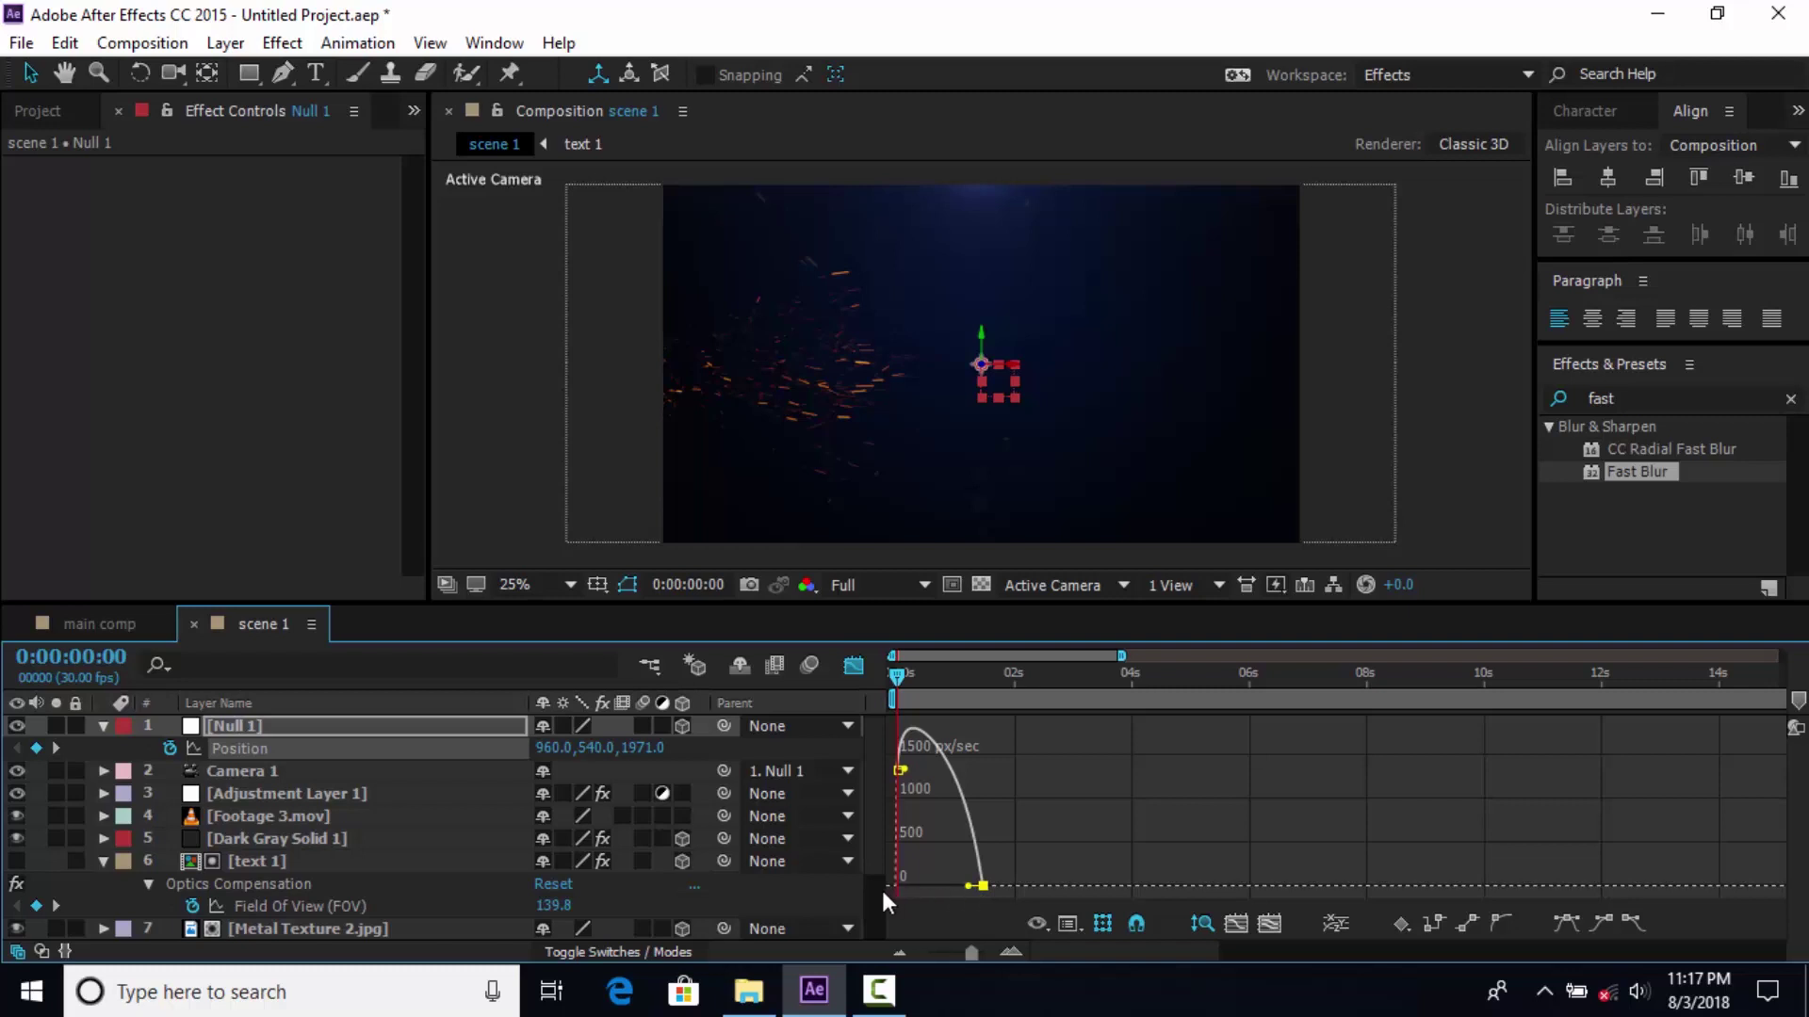
drag(968, 885, 882, 890)
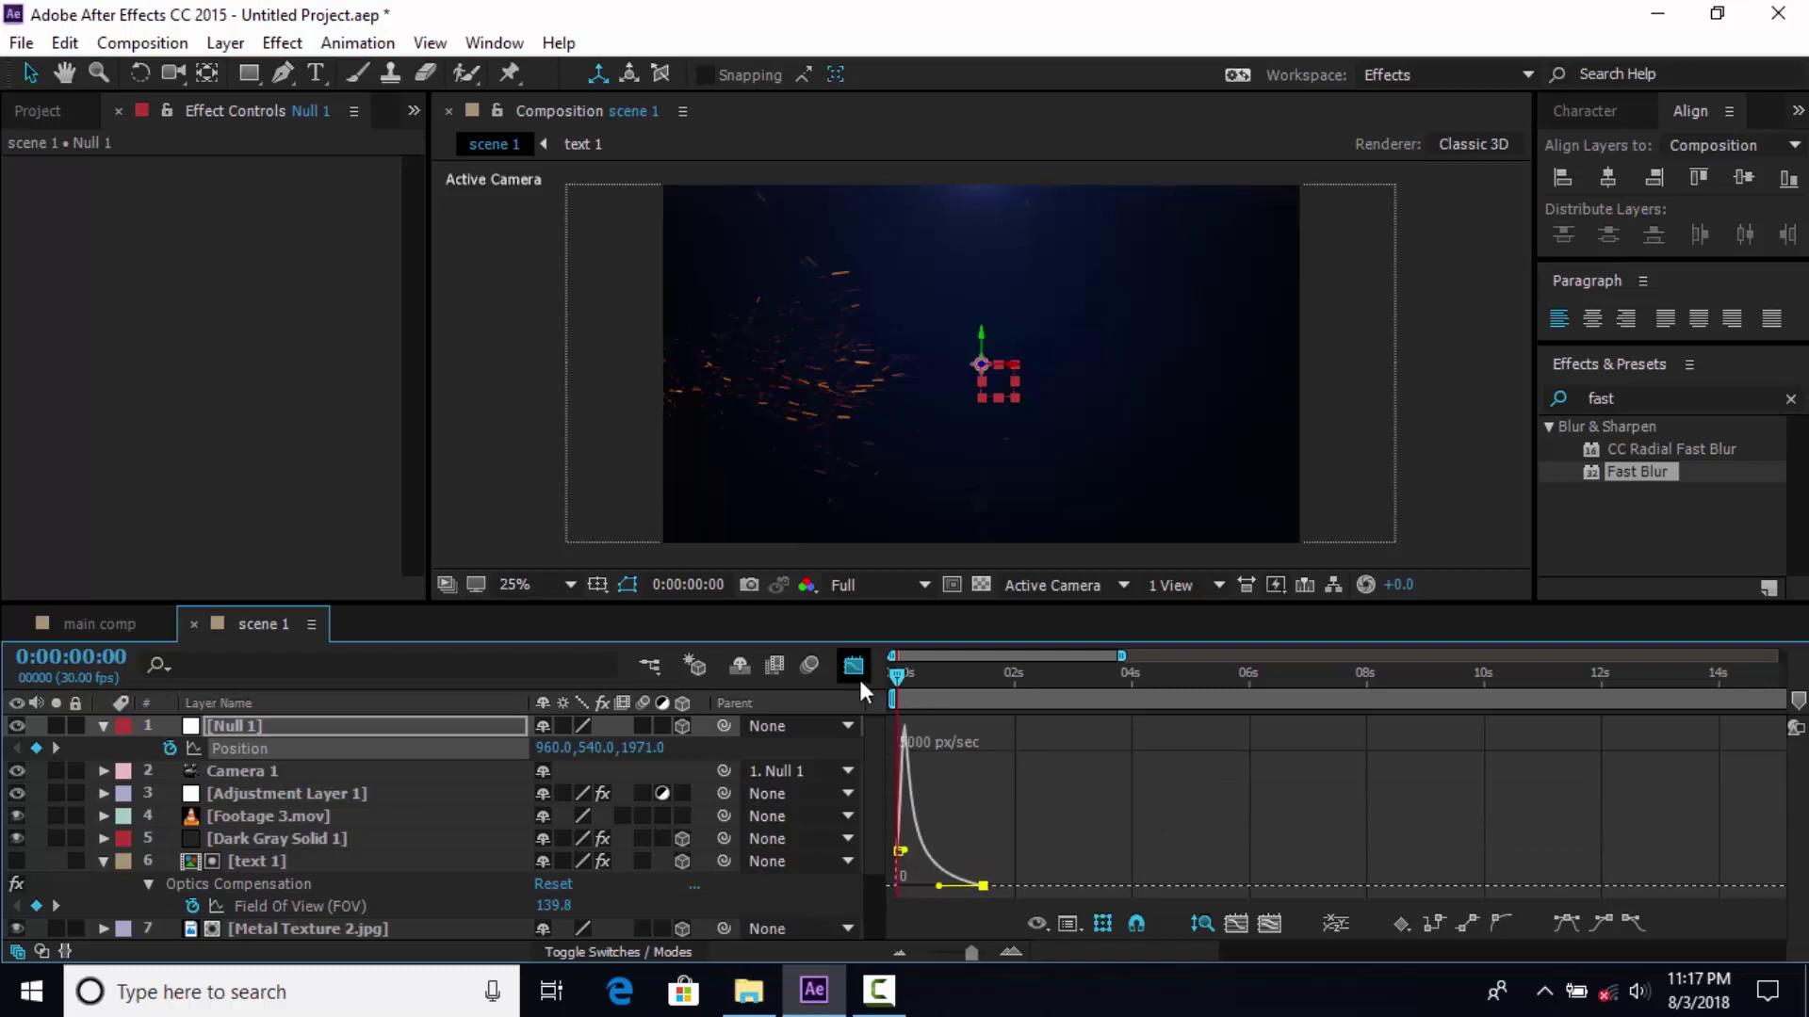
click(853, 666)
Shorten the title move by shifting text 1's last Field of View keyframe to about 1.2 seconds and the null's to about 1 second
key(space)
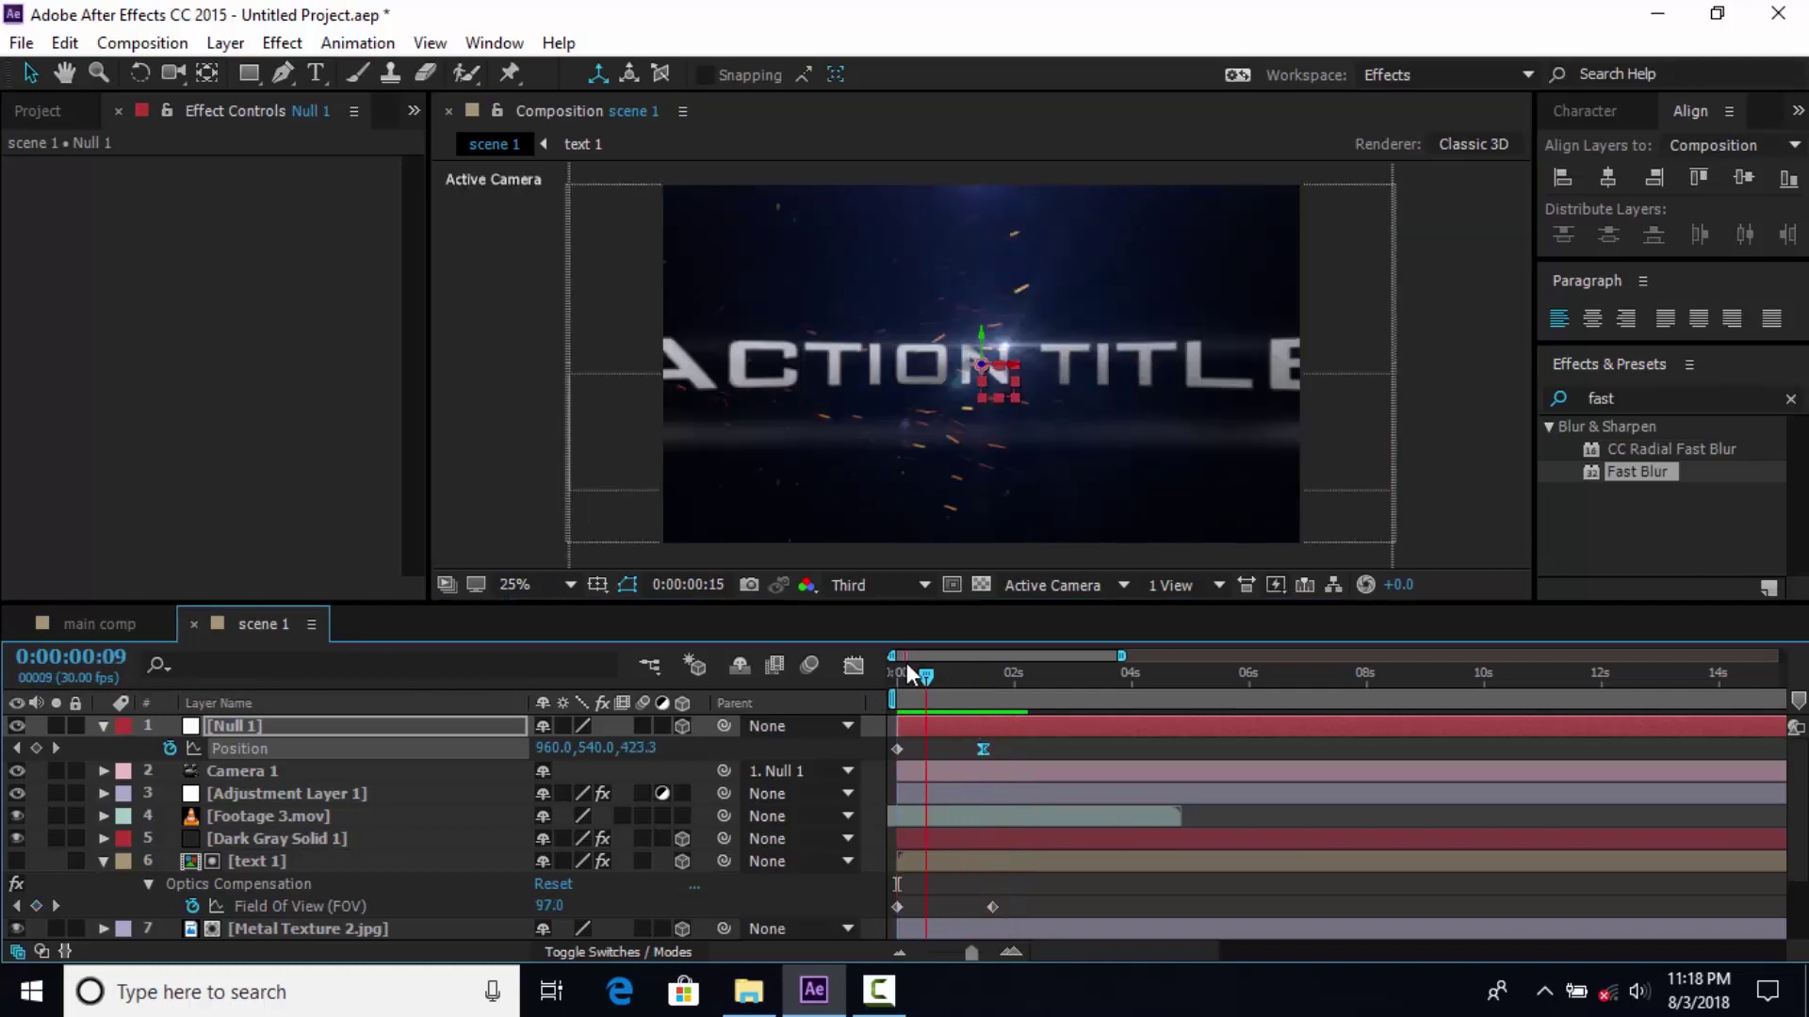
key(space)
drag(994, 907, 965, 909)
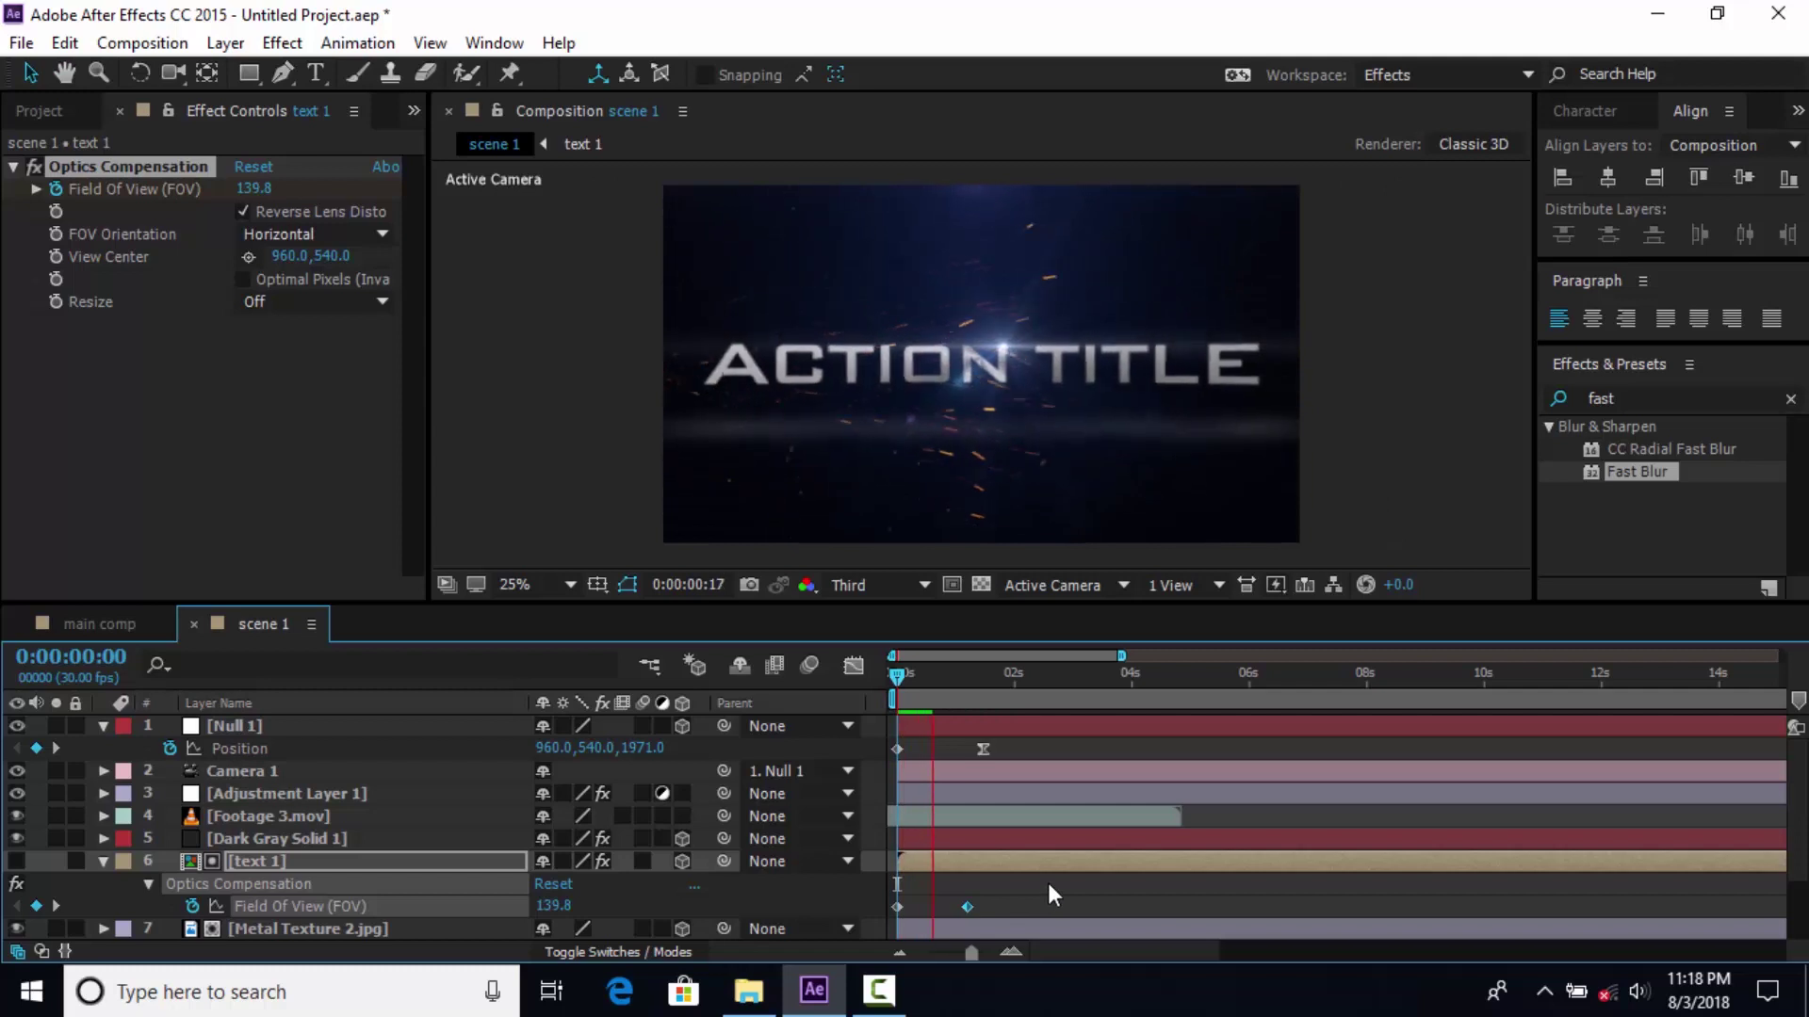
click(927, 675)
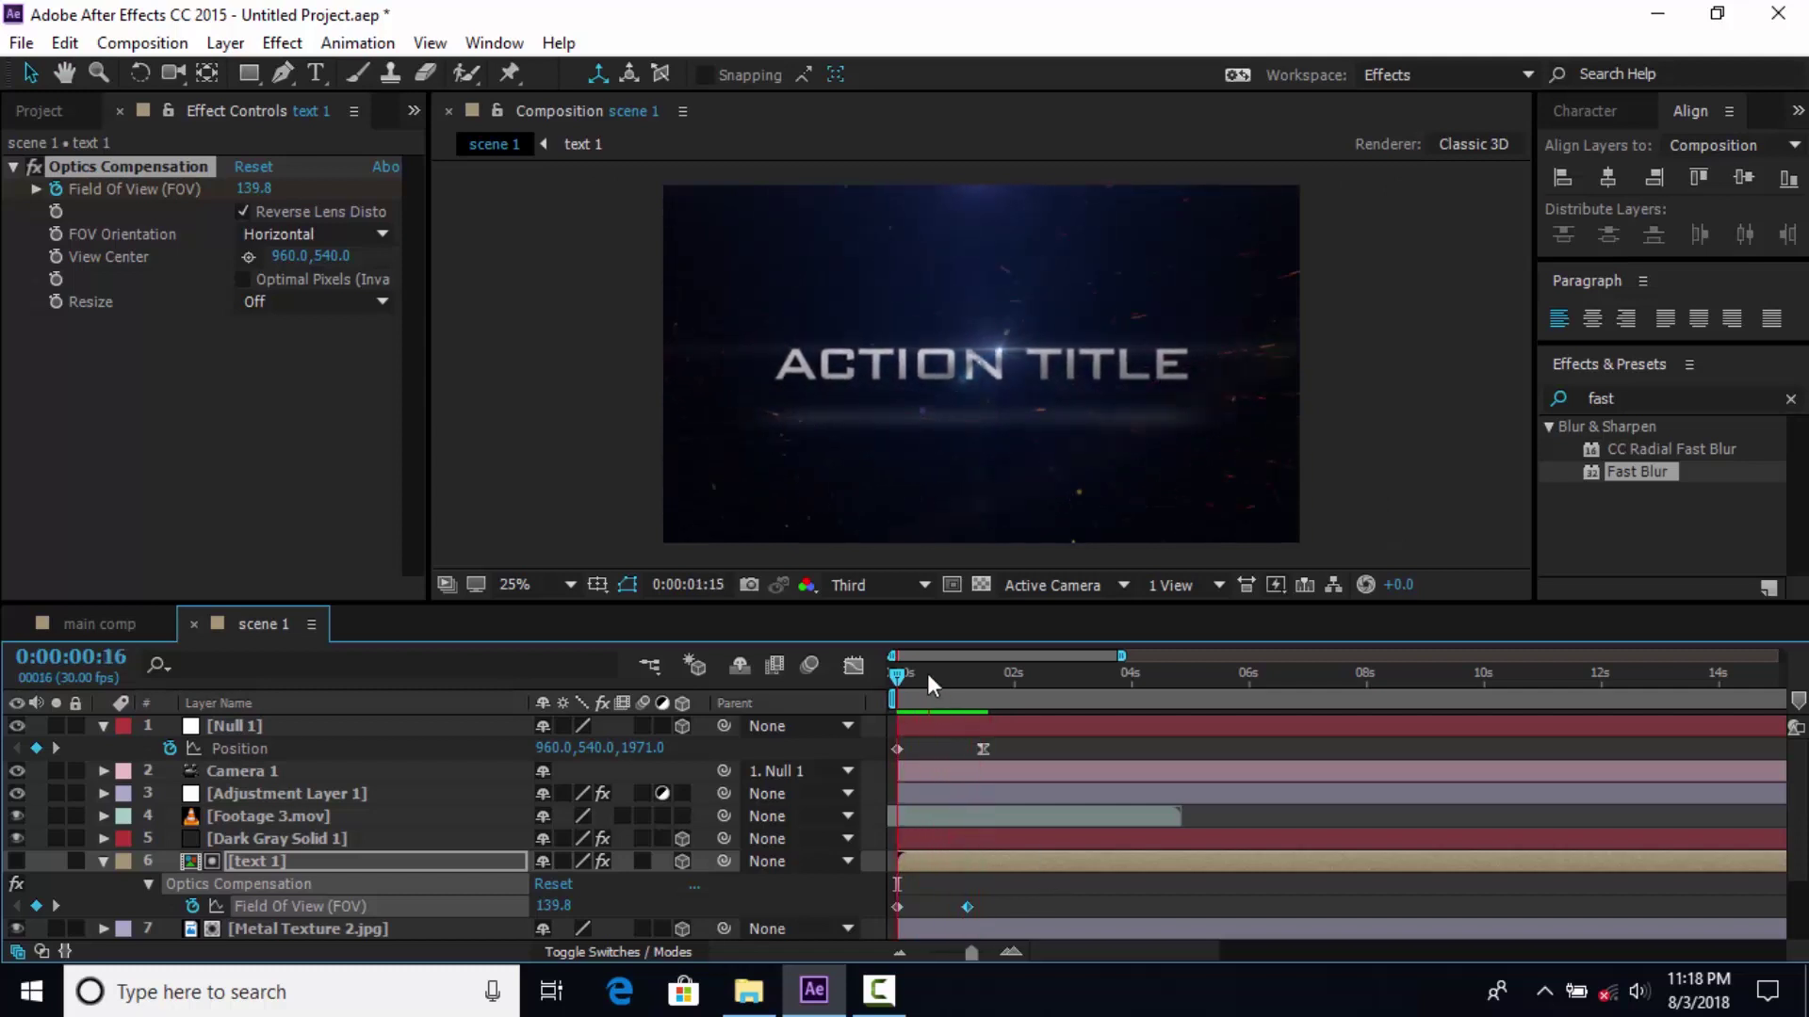
drag(981, 749, 957, 750)
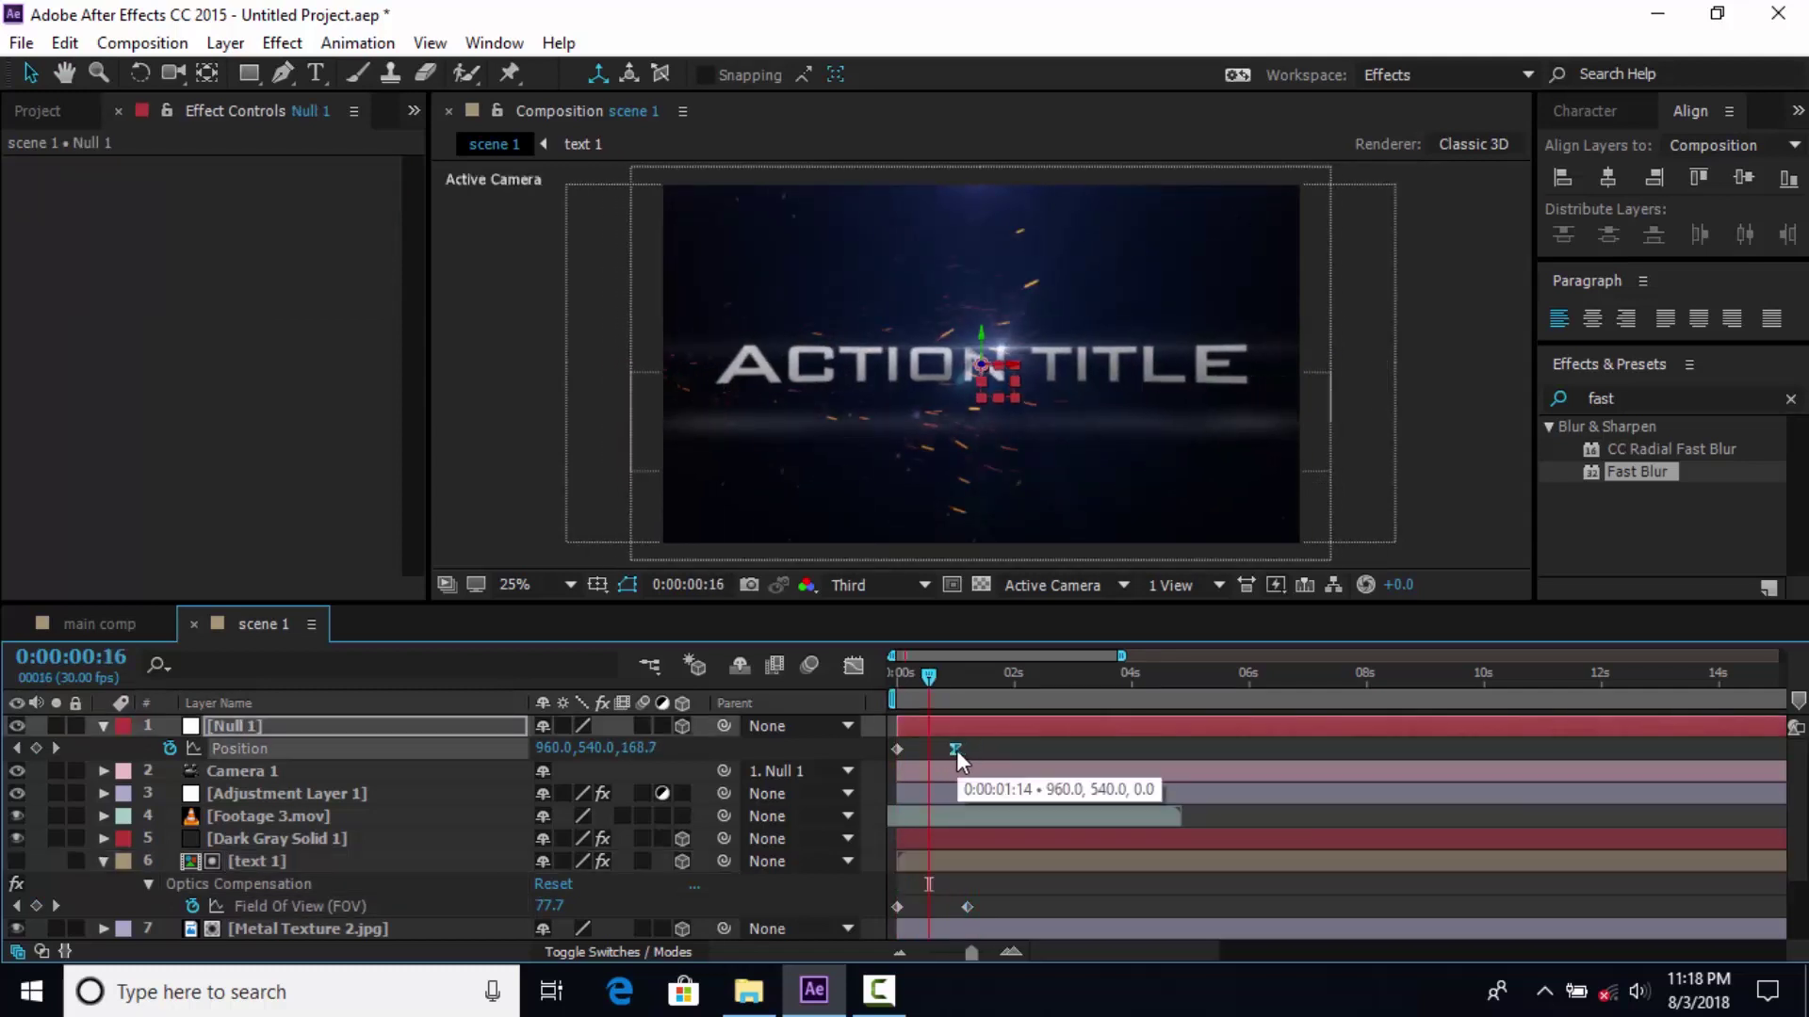
Preview the shortened camera move, then end the work area at about 2 seconds and collapse the Null 1 layer
drag(928, 677, 875, 681)
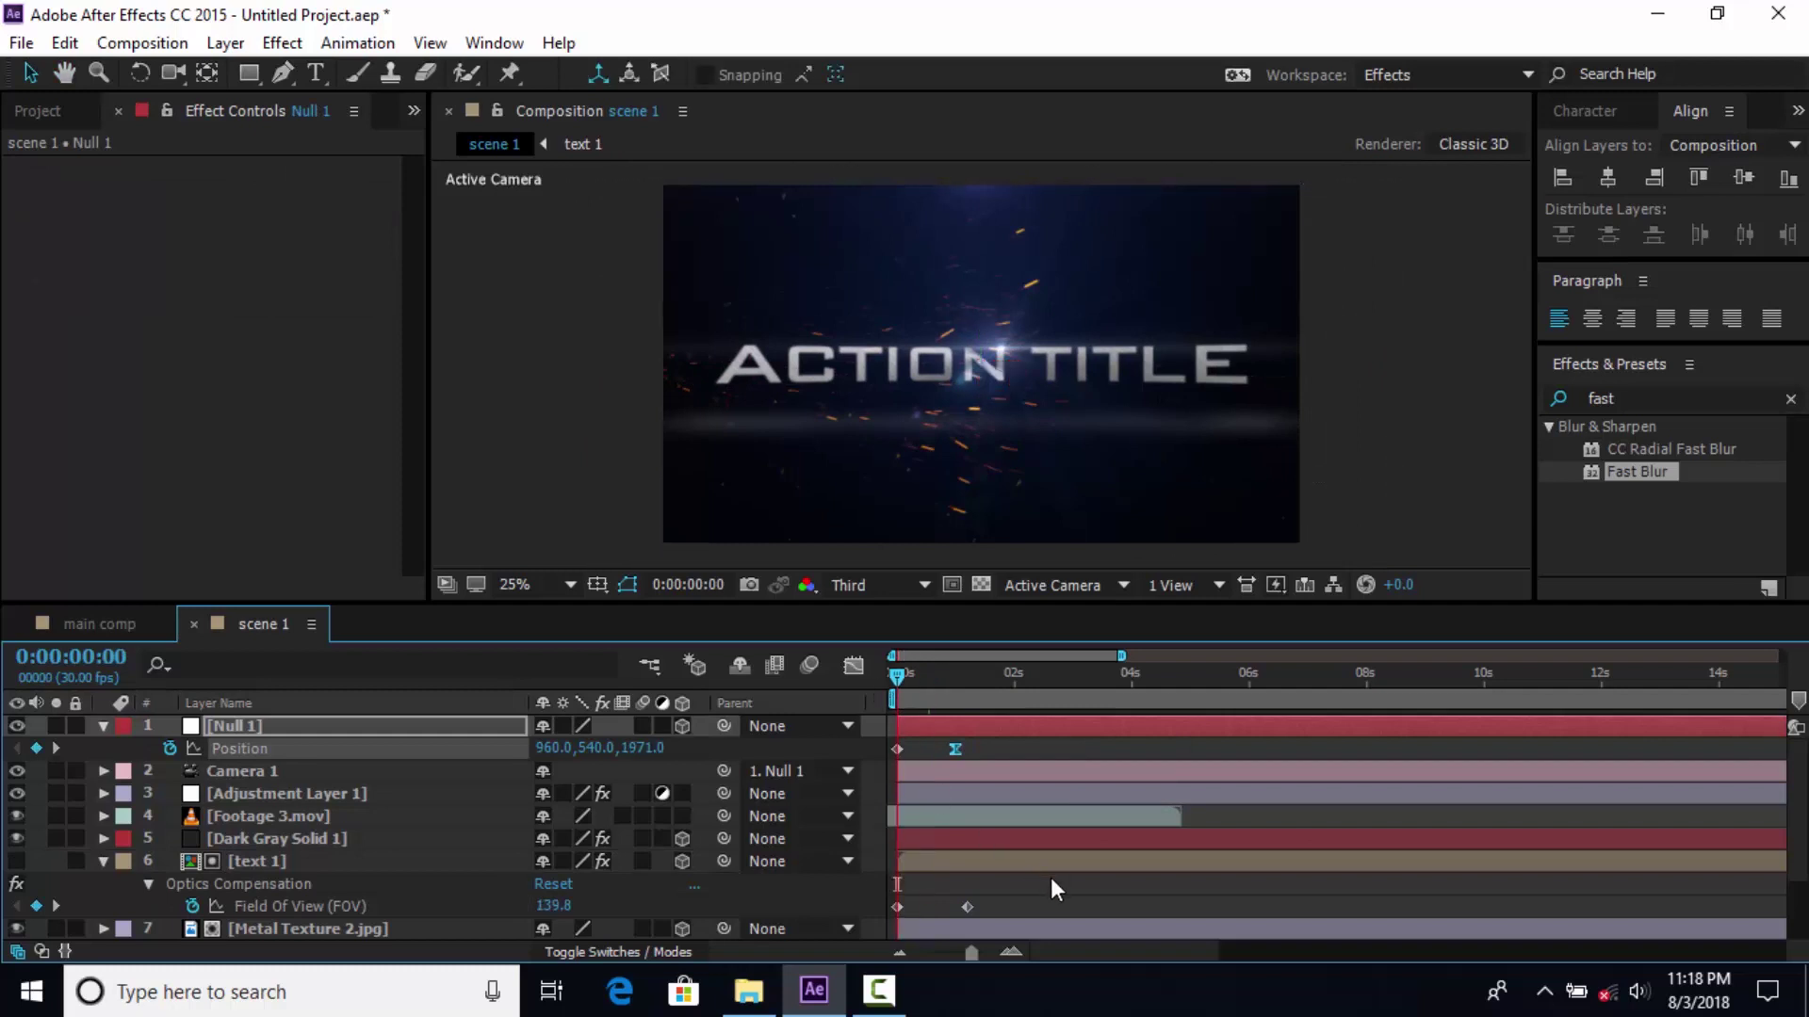
key(space)
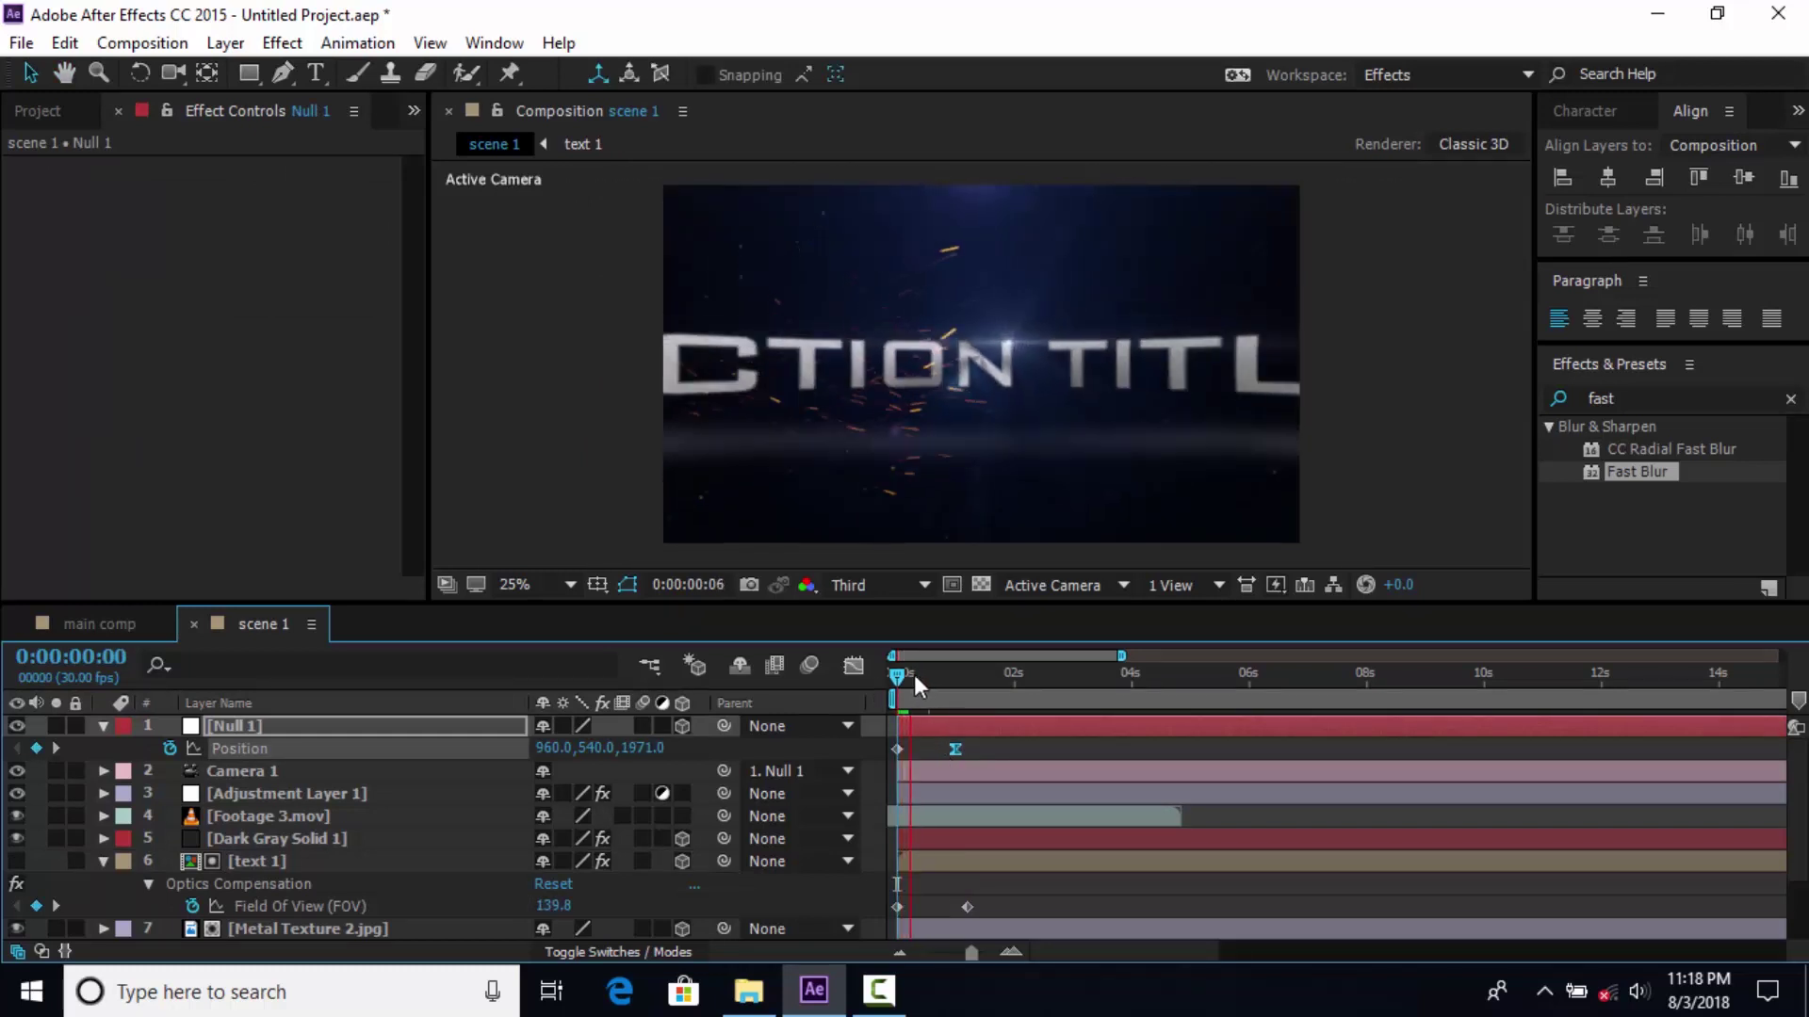
click(921, 674)
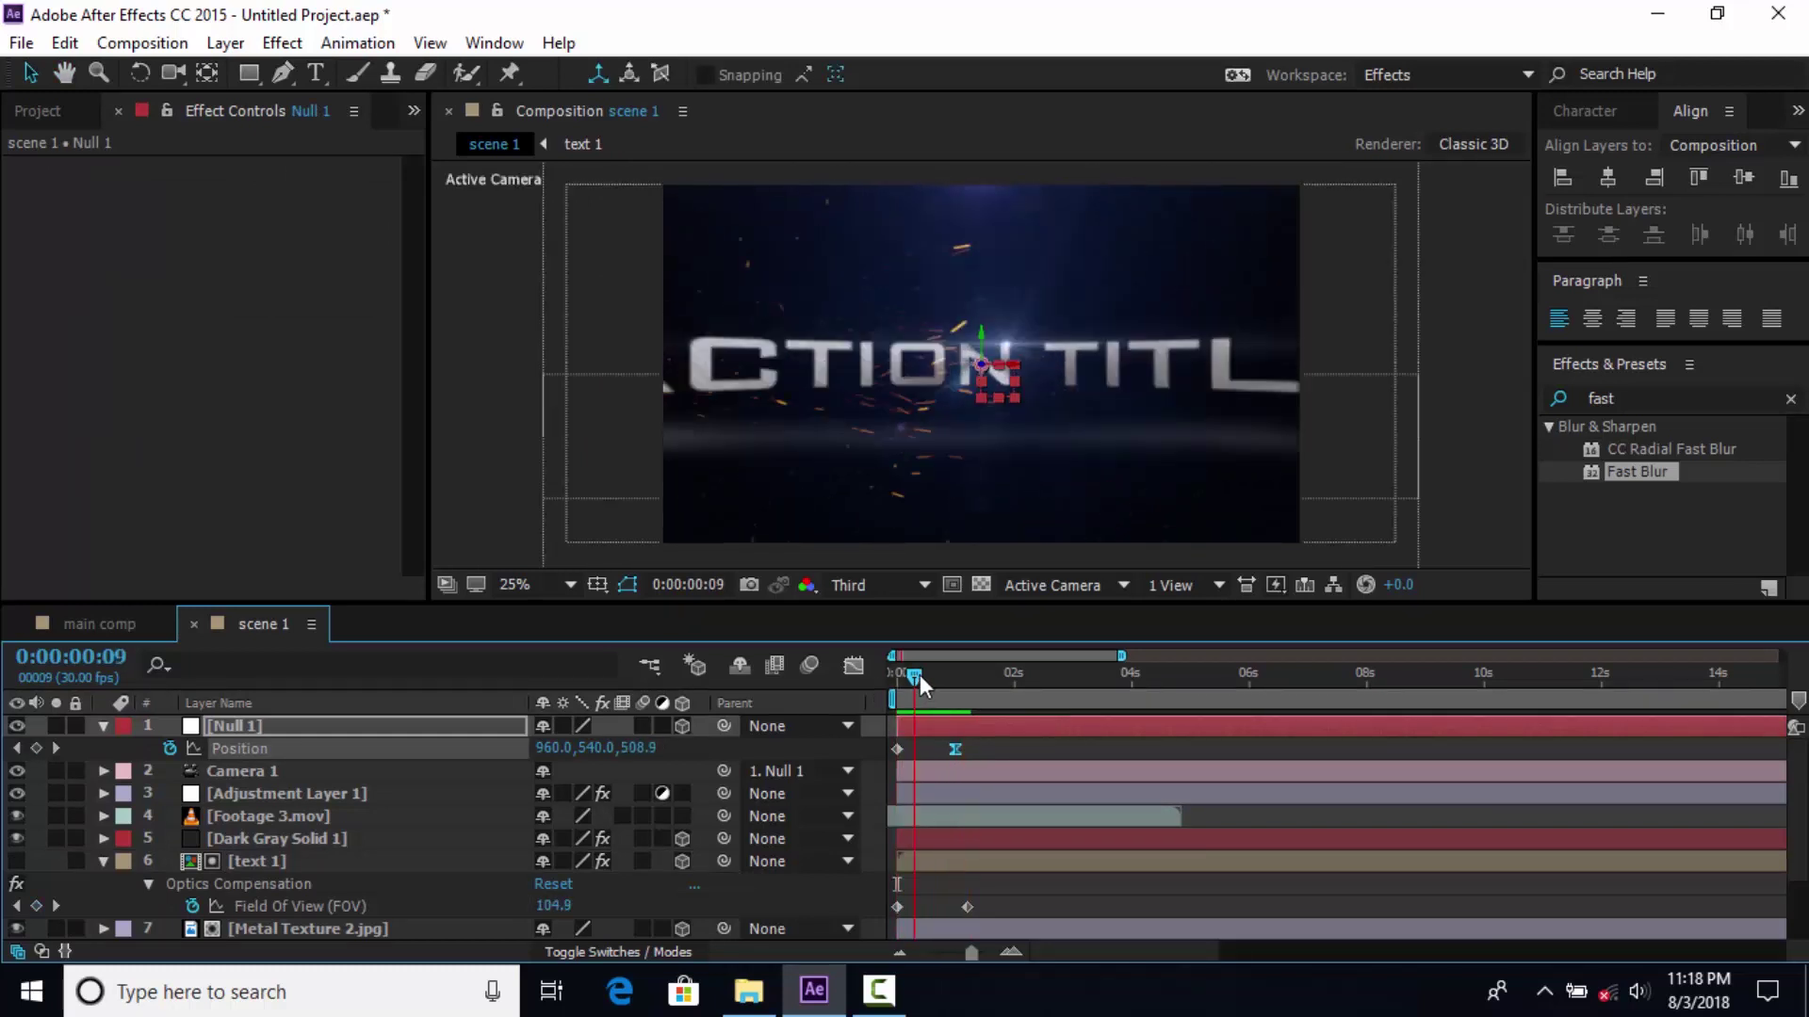
key(space)
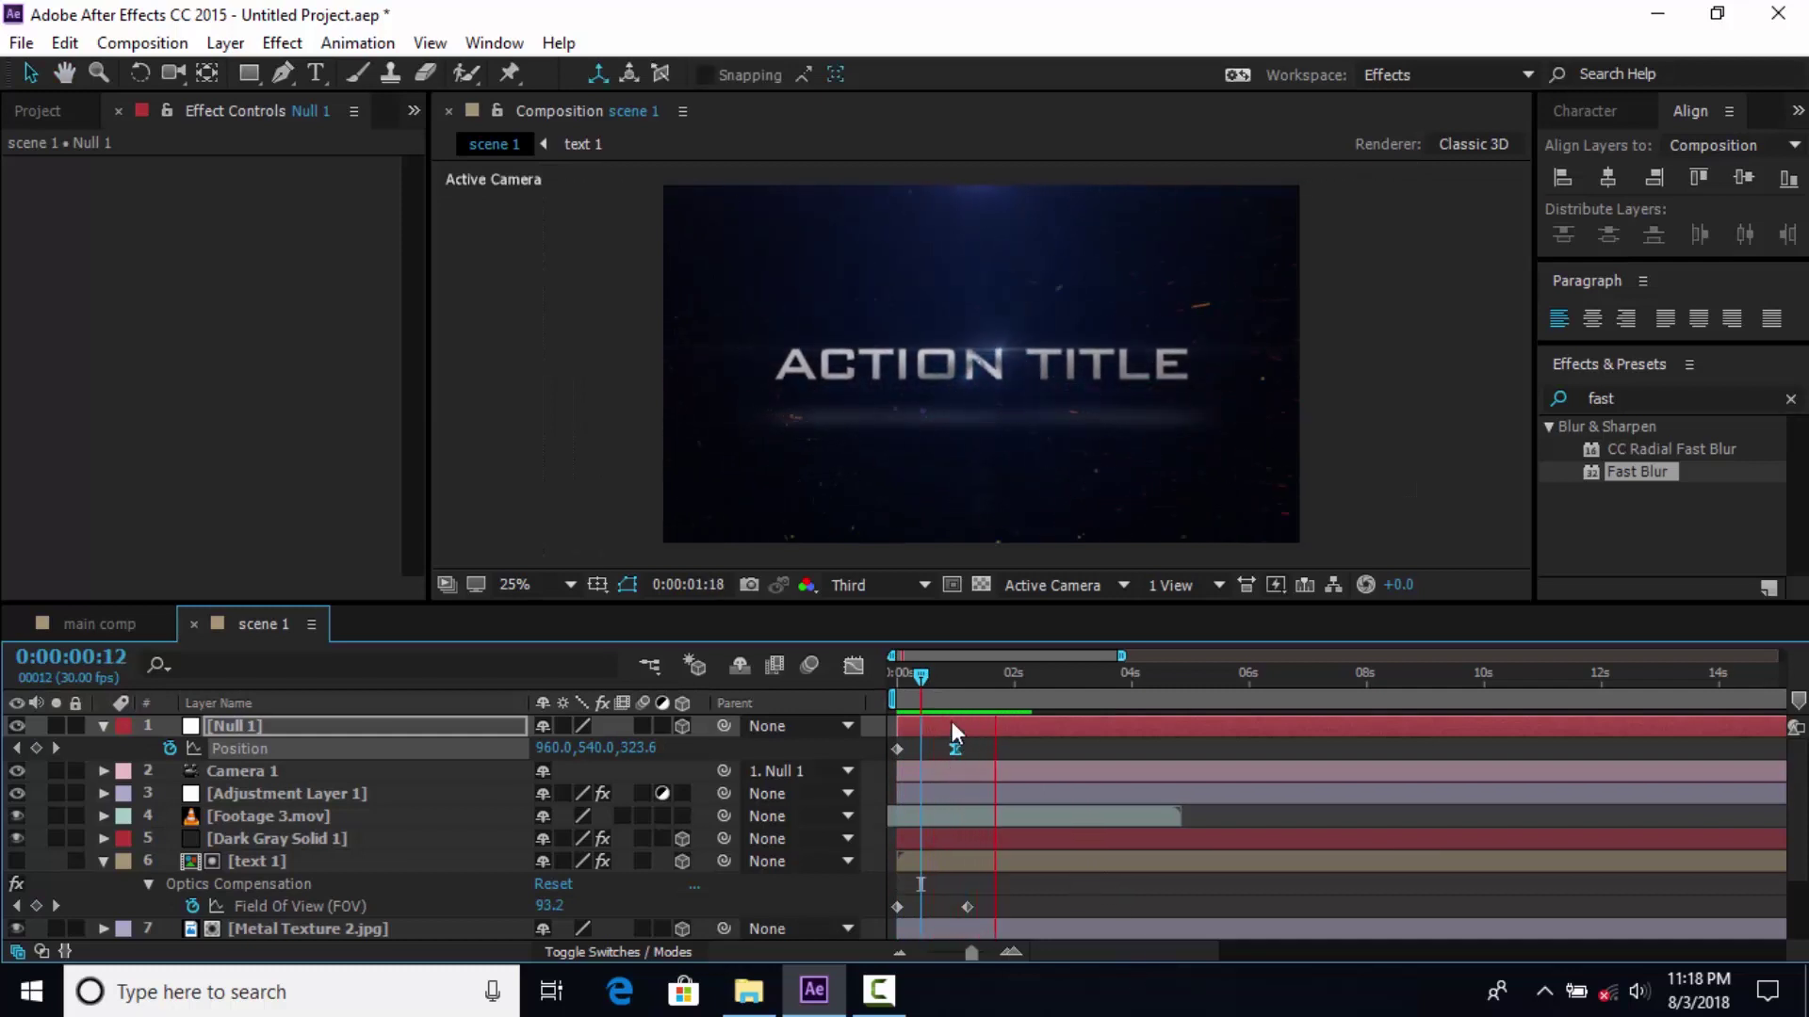
click(1014, 674)
key(n)
click(897, 675)
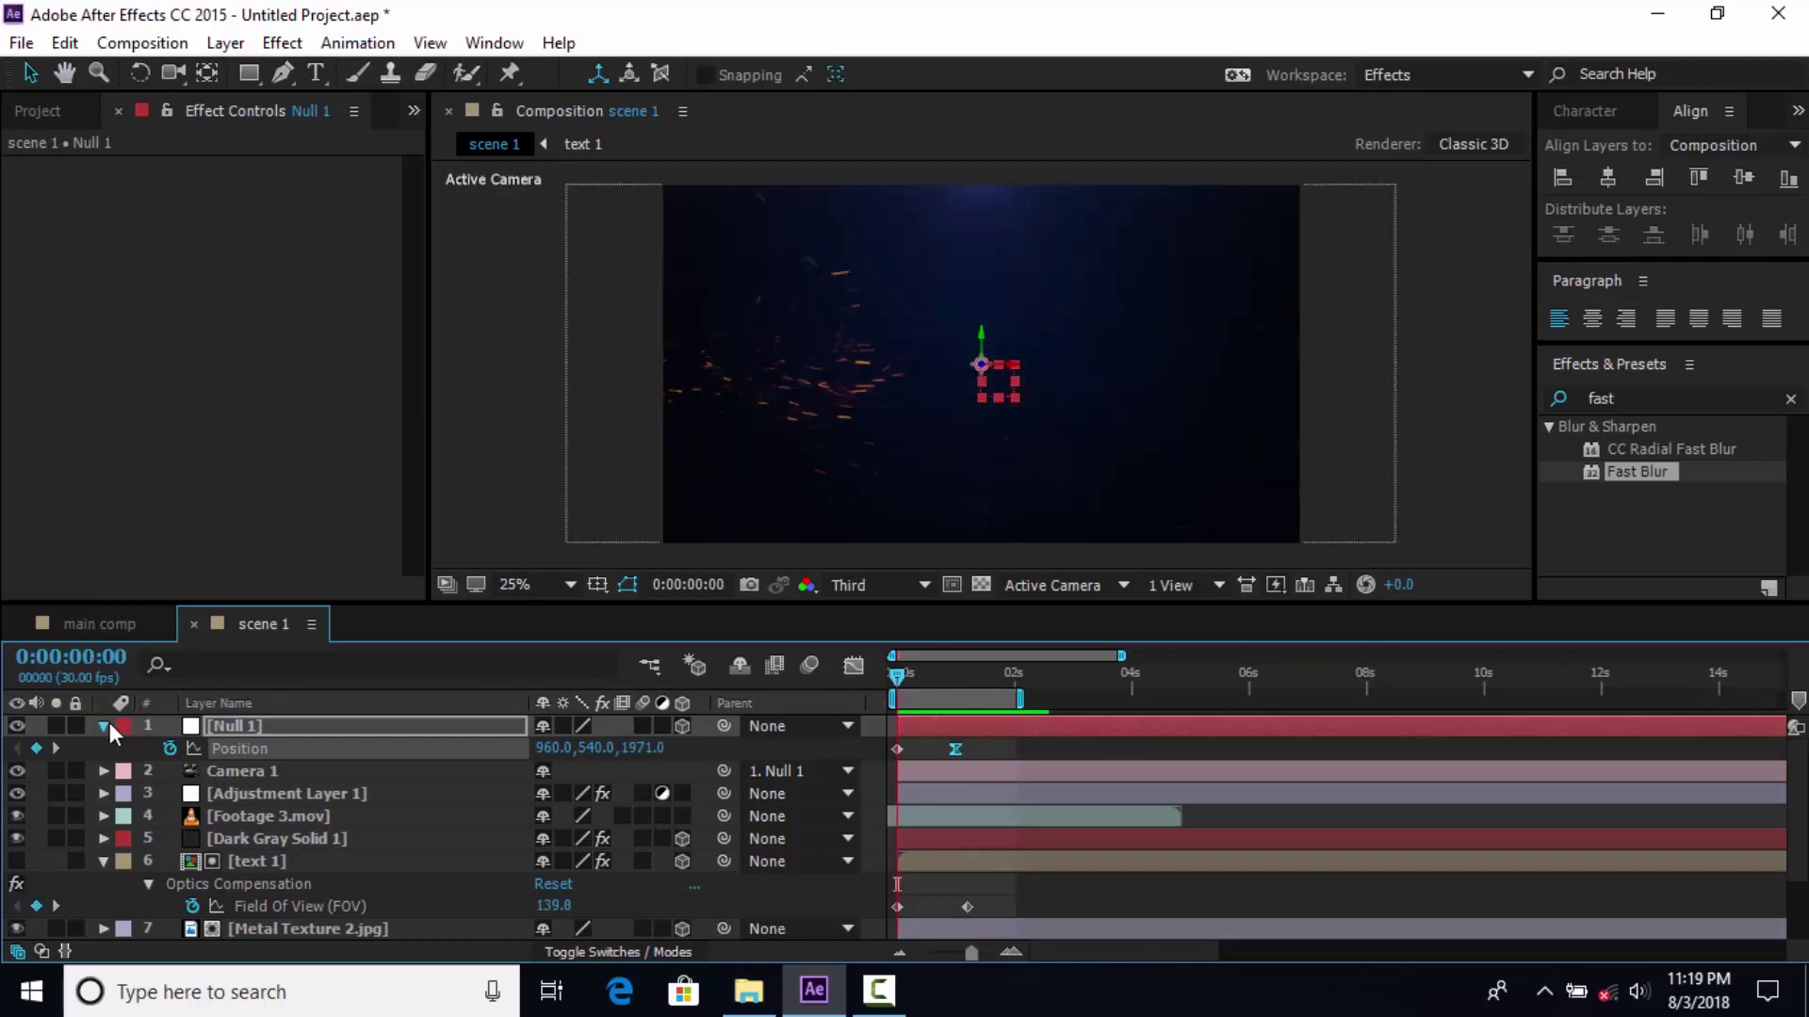
click(103, 726)
Place the scene 1 composition as a layer in the main comp
click(113, 622)
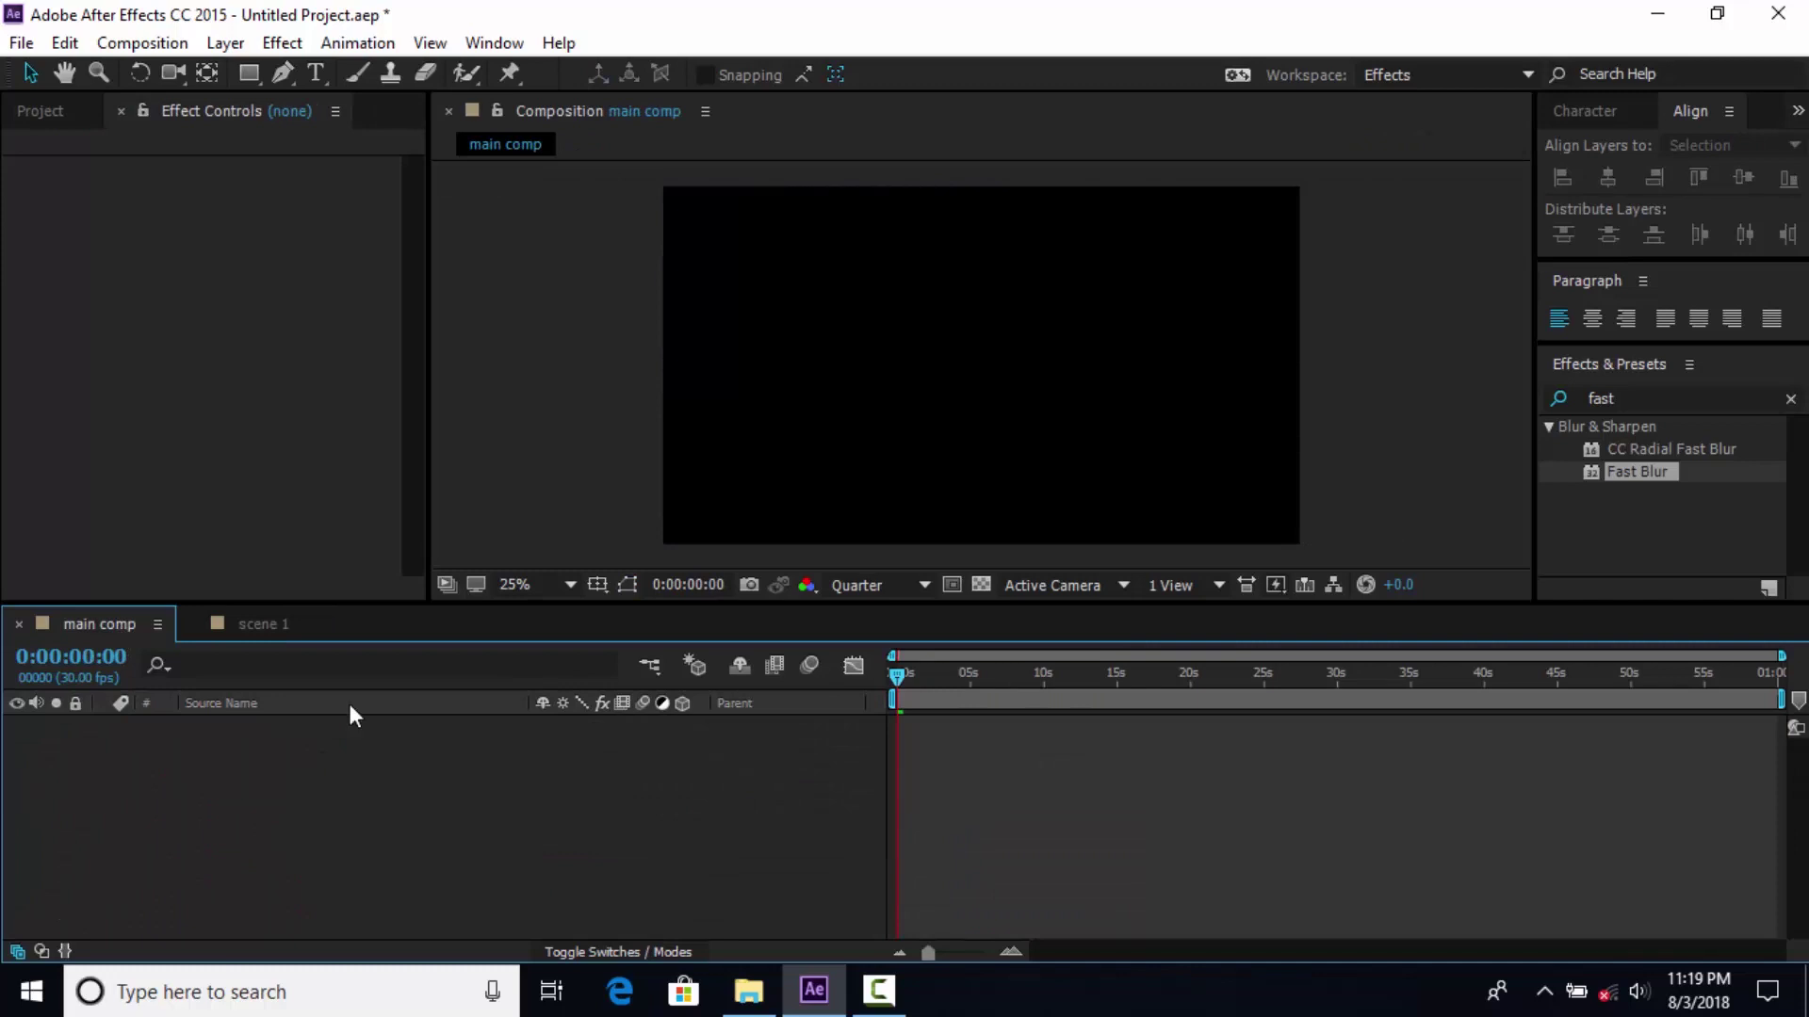
click(55, 104)
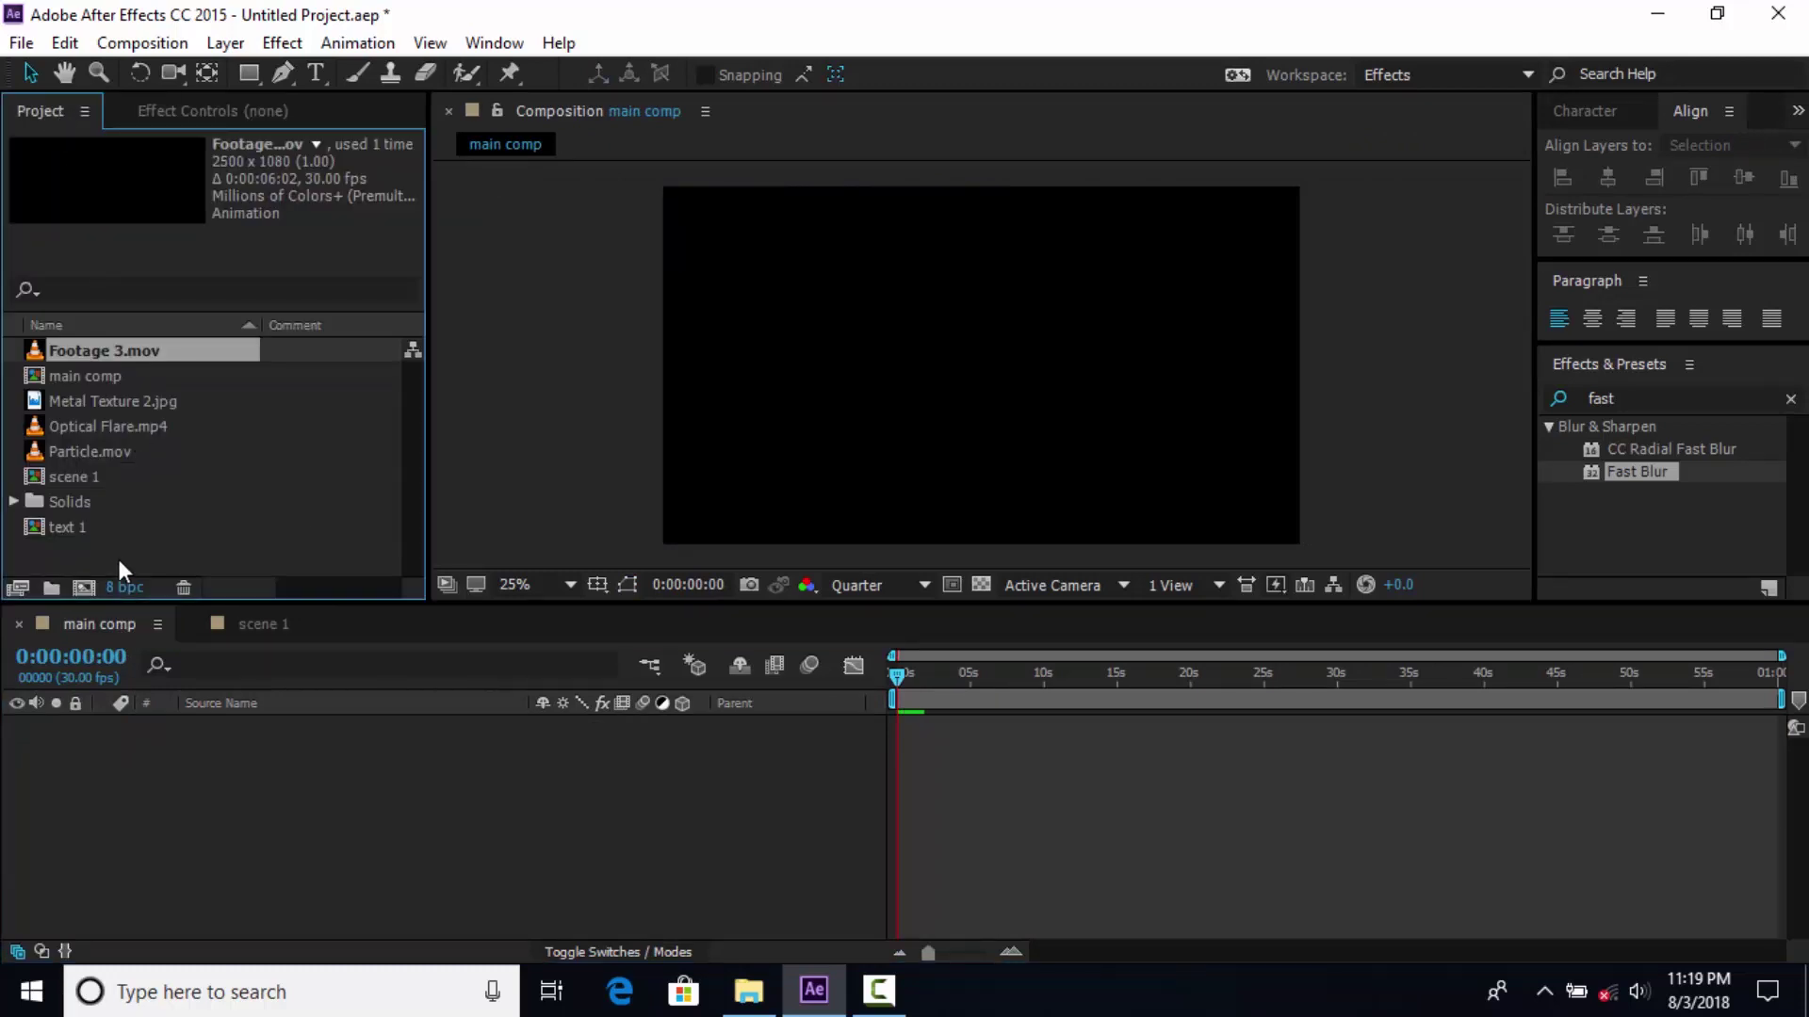
click(121, 528)
click(66, 477)
drag(31, 478, 226, 761)
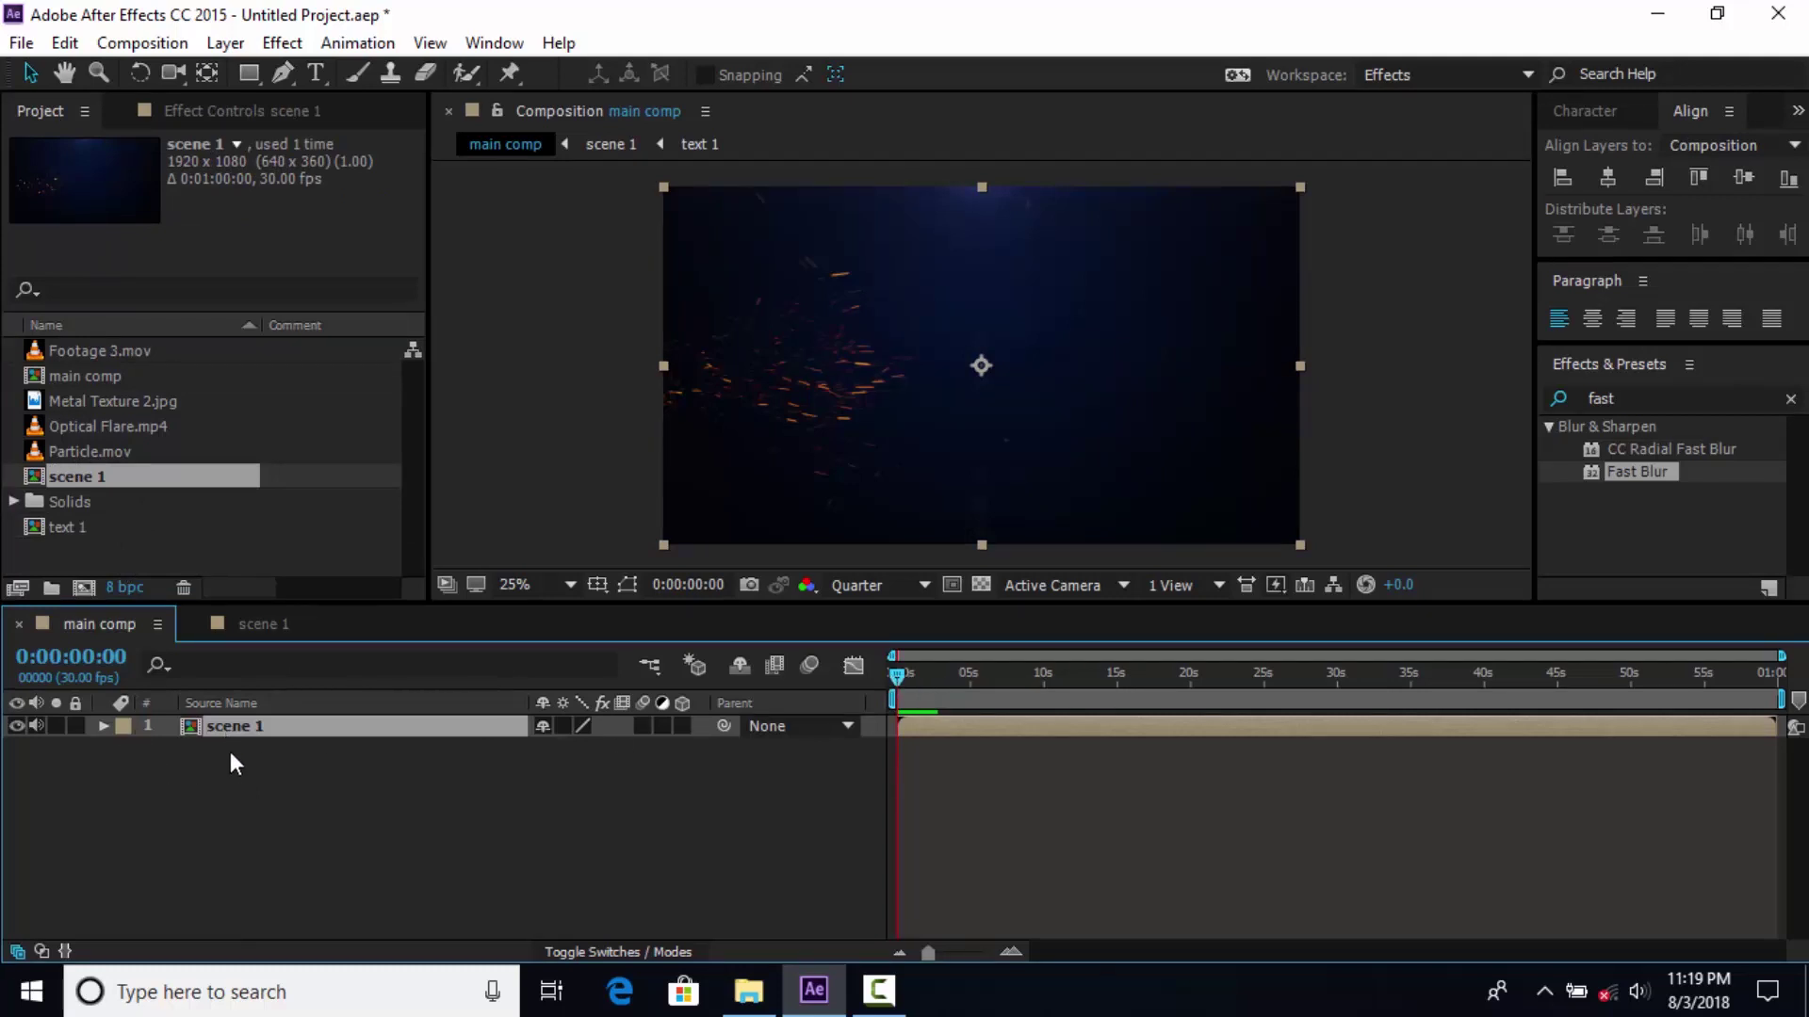
Duplicate the scene 1 and text 1 compositions in the project to create scene 2 and text 2
click(108, 537)
click(63, 477)
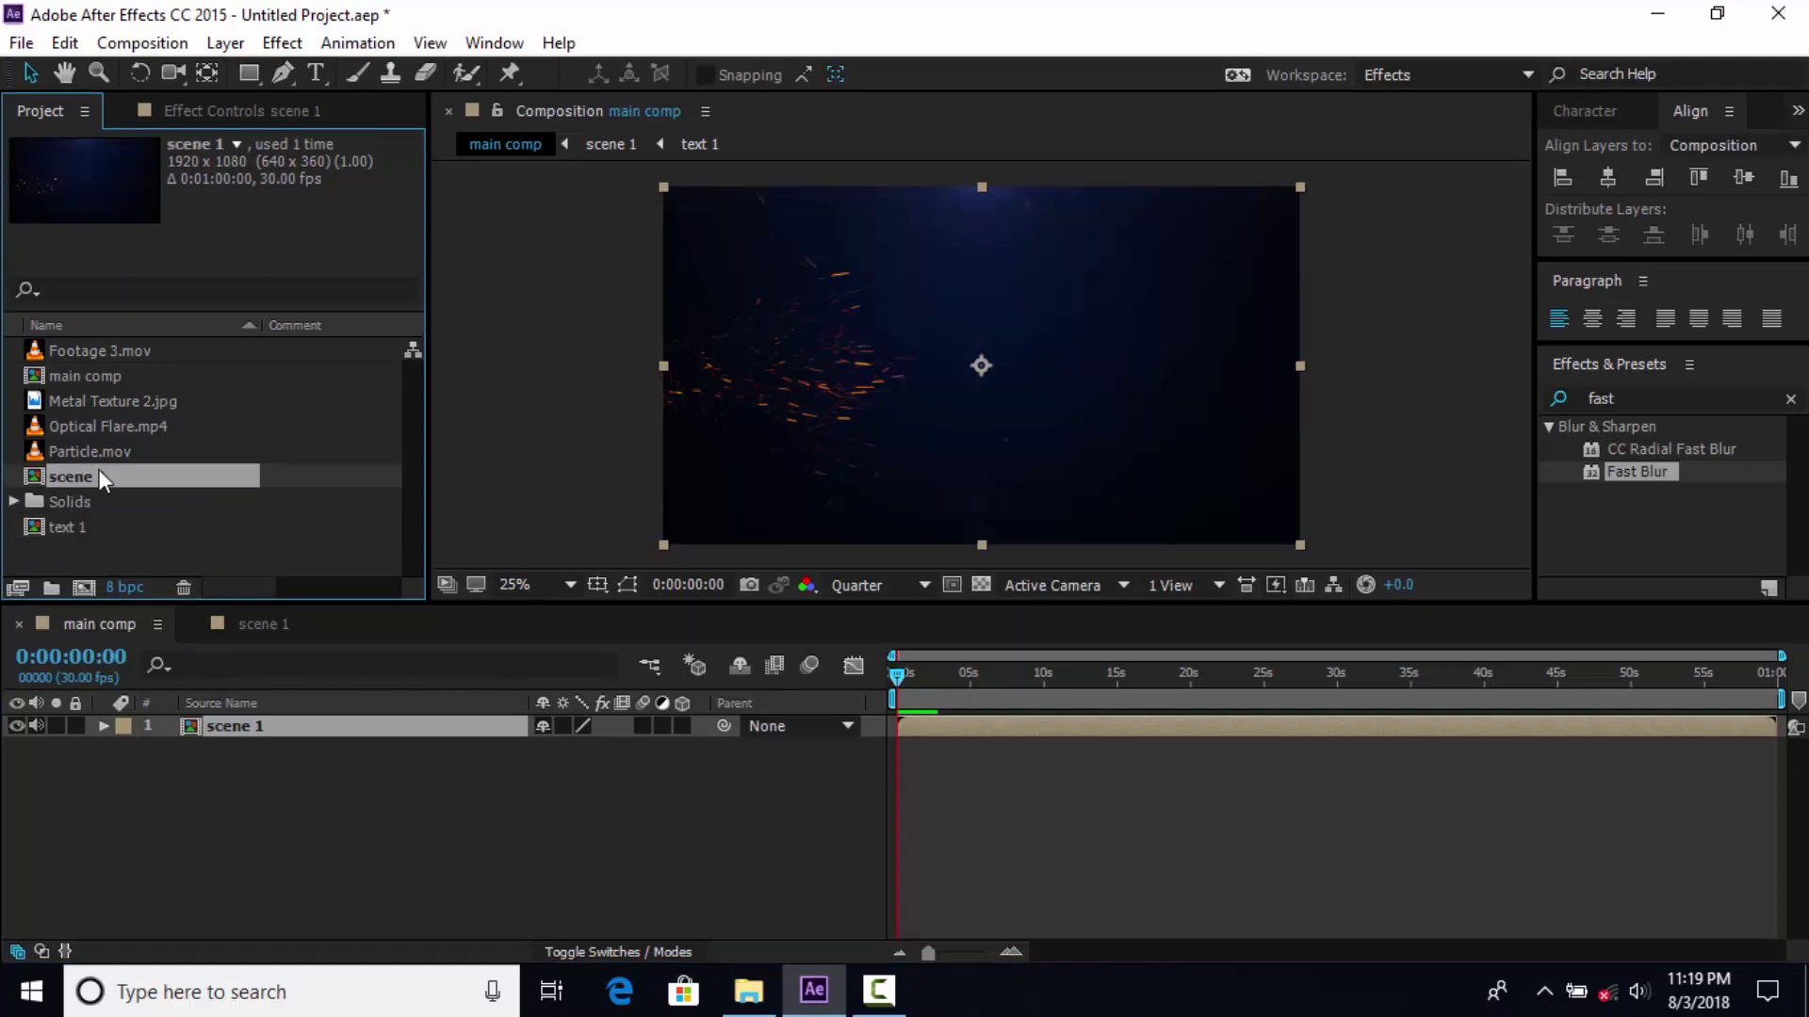
key(ctrl+d)
click(85, 554)
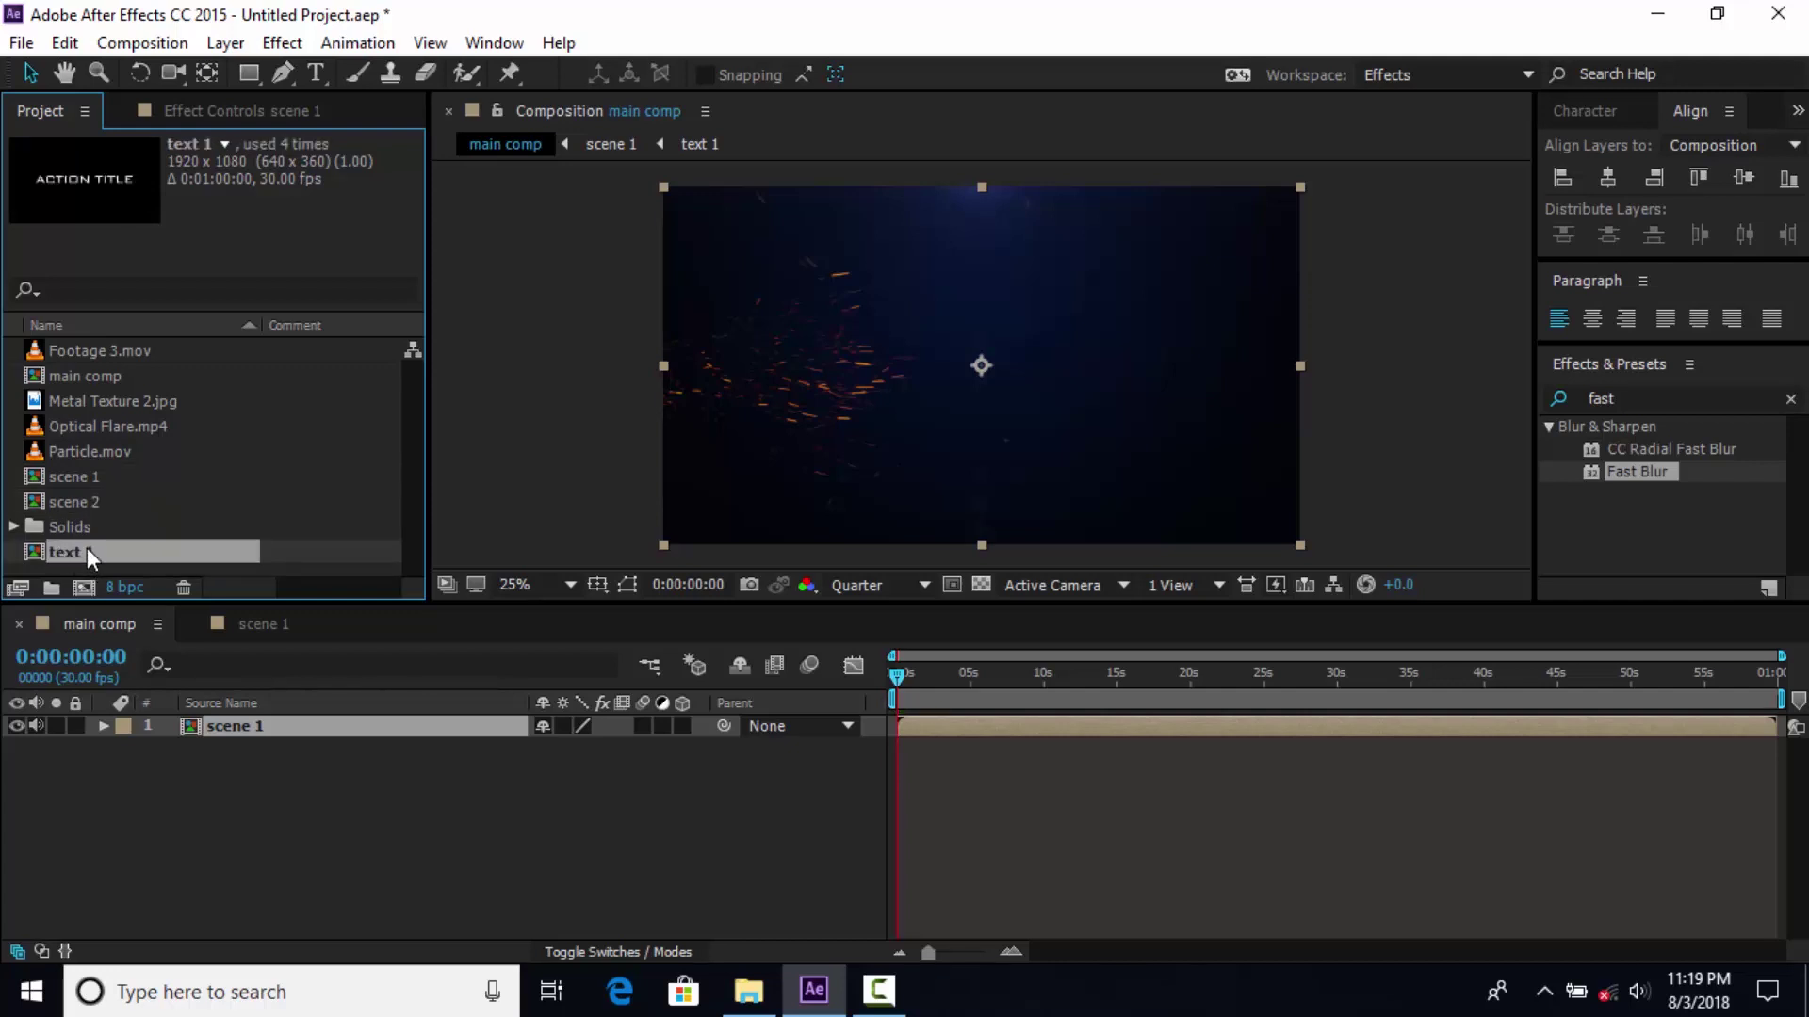
key(ctrl+d)
click(276, 804)
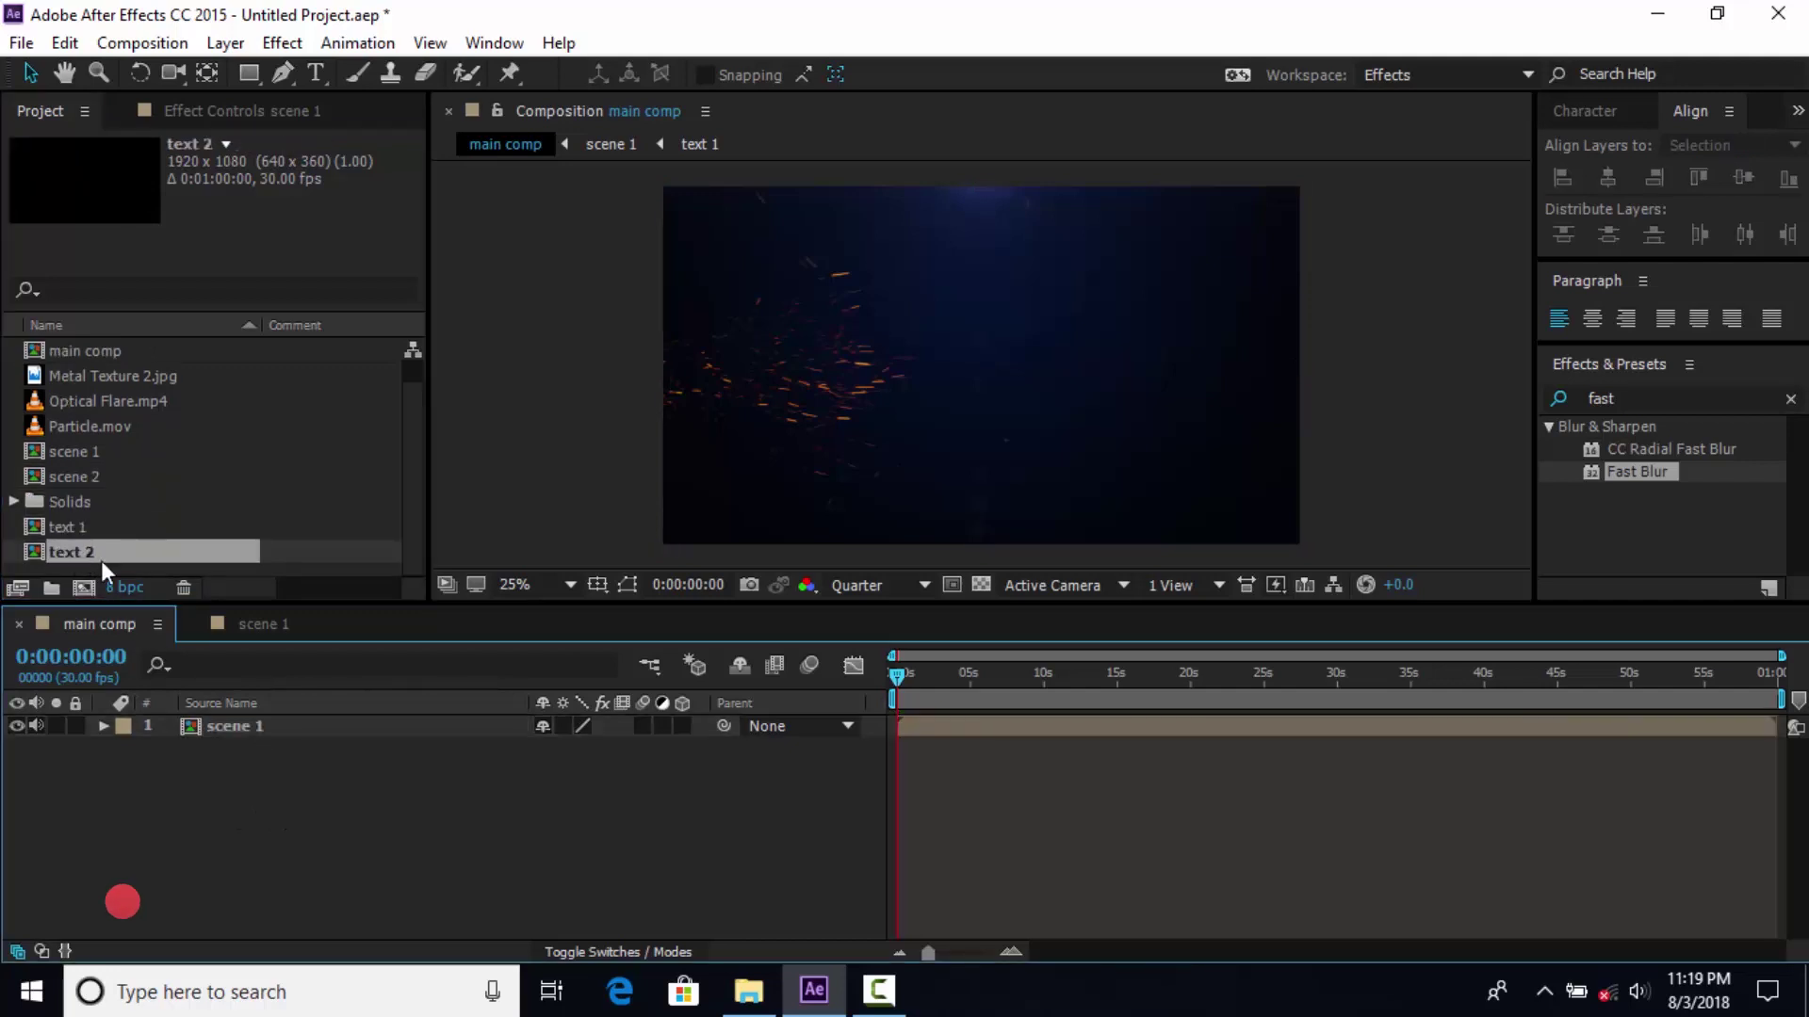
Place scene 2 above scene 1 in the main comp, and inside scene 2 replace the text 1 layer with the text 2 composition
click(77, 476)
drag(38, 482, 252, 729)
double_click(253, 728)
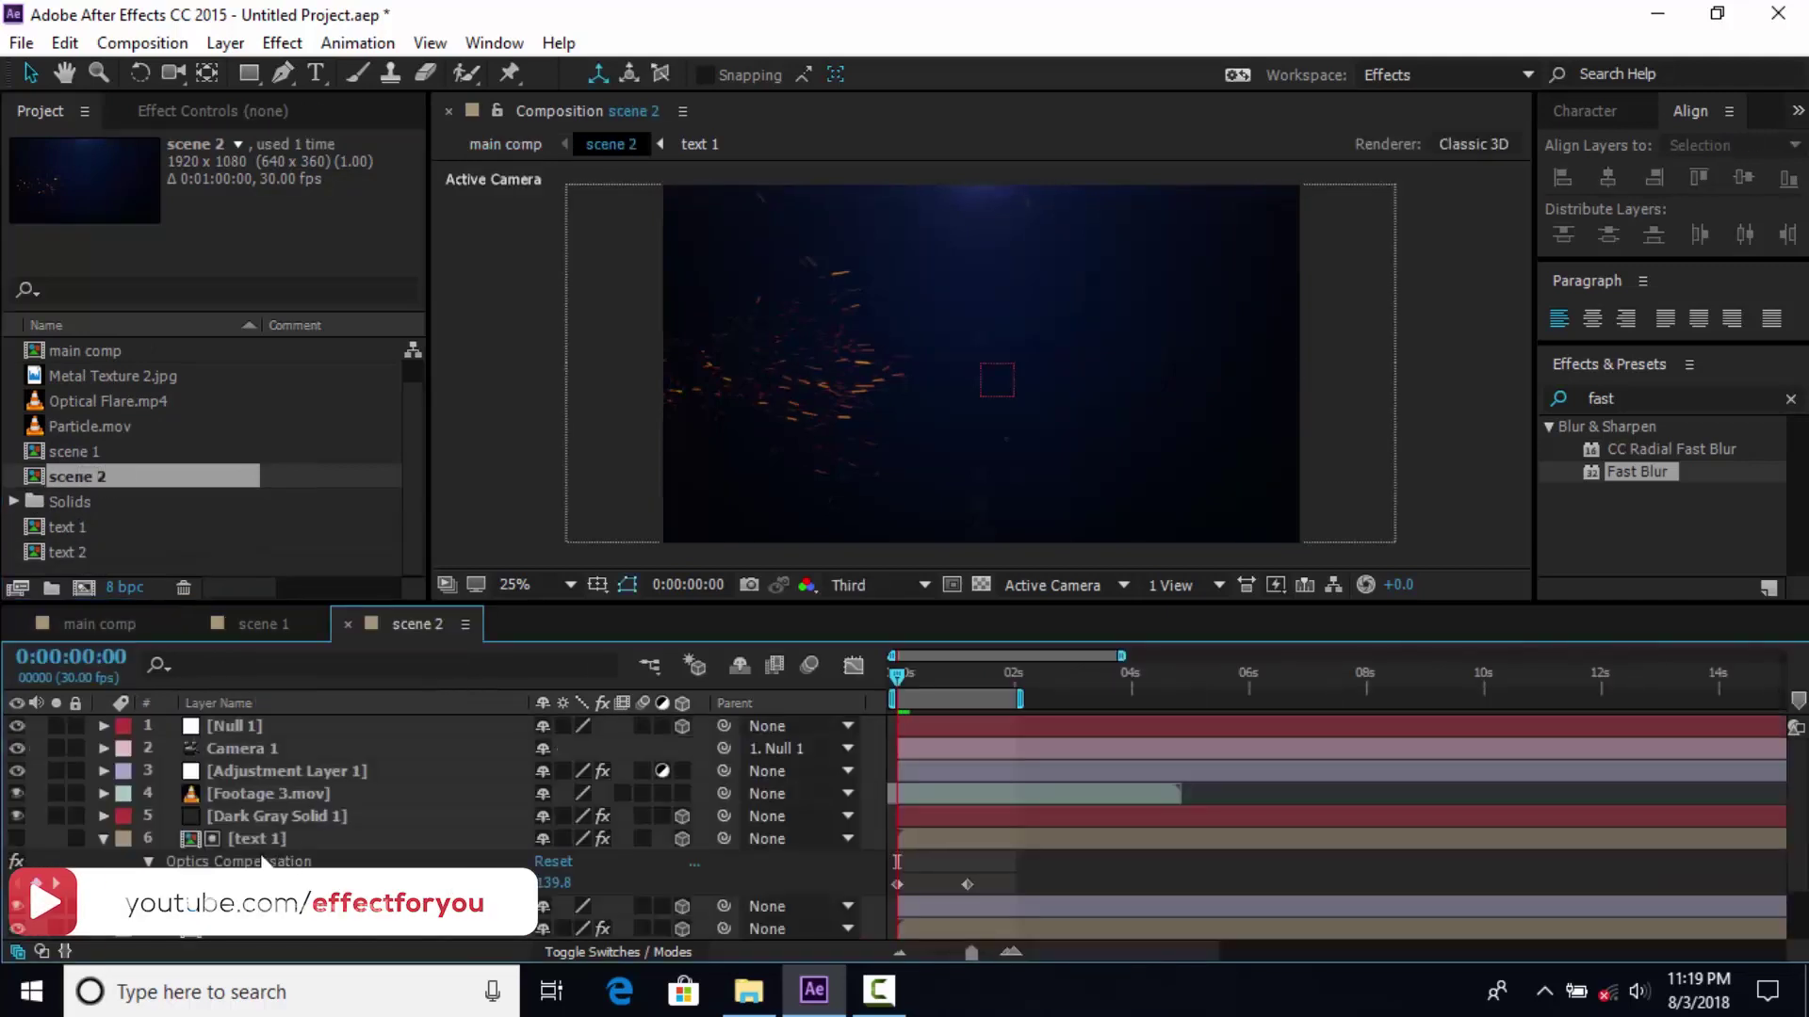
click(256, 842)
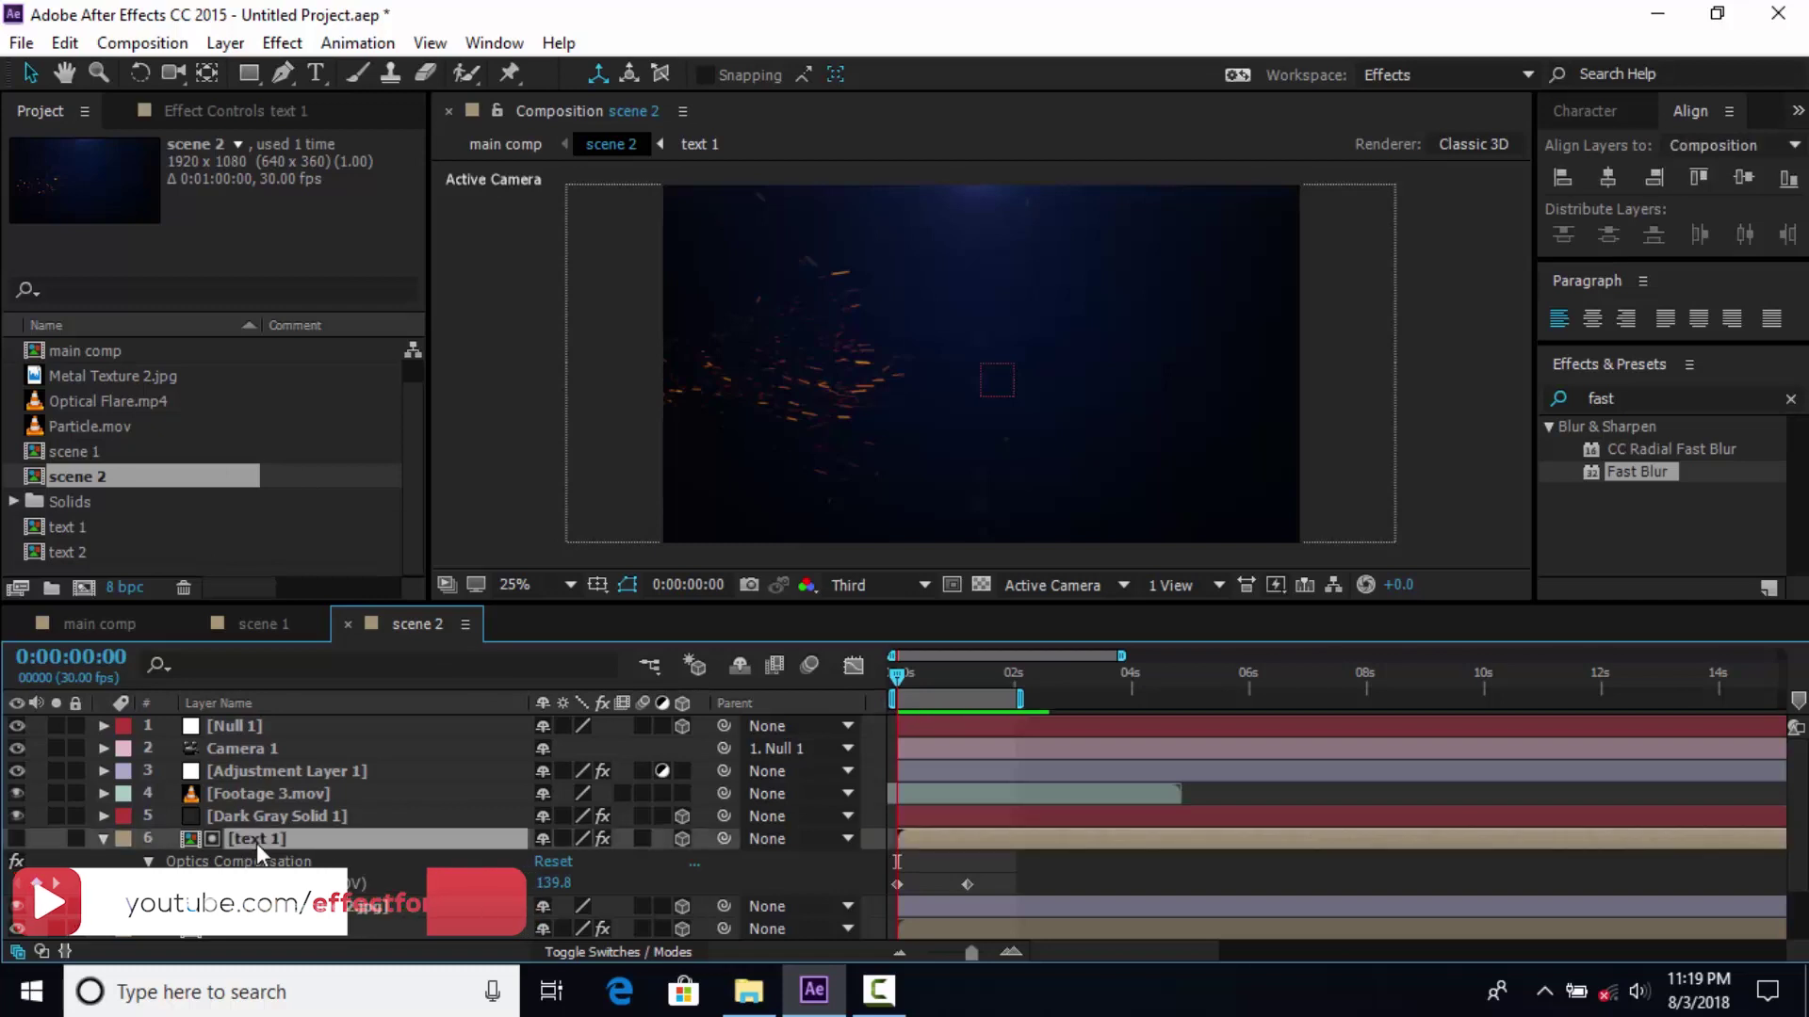
click(71, 552)
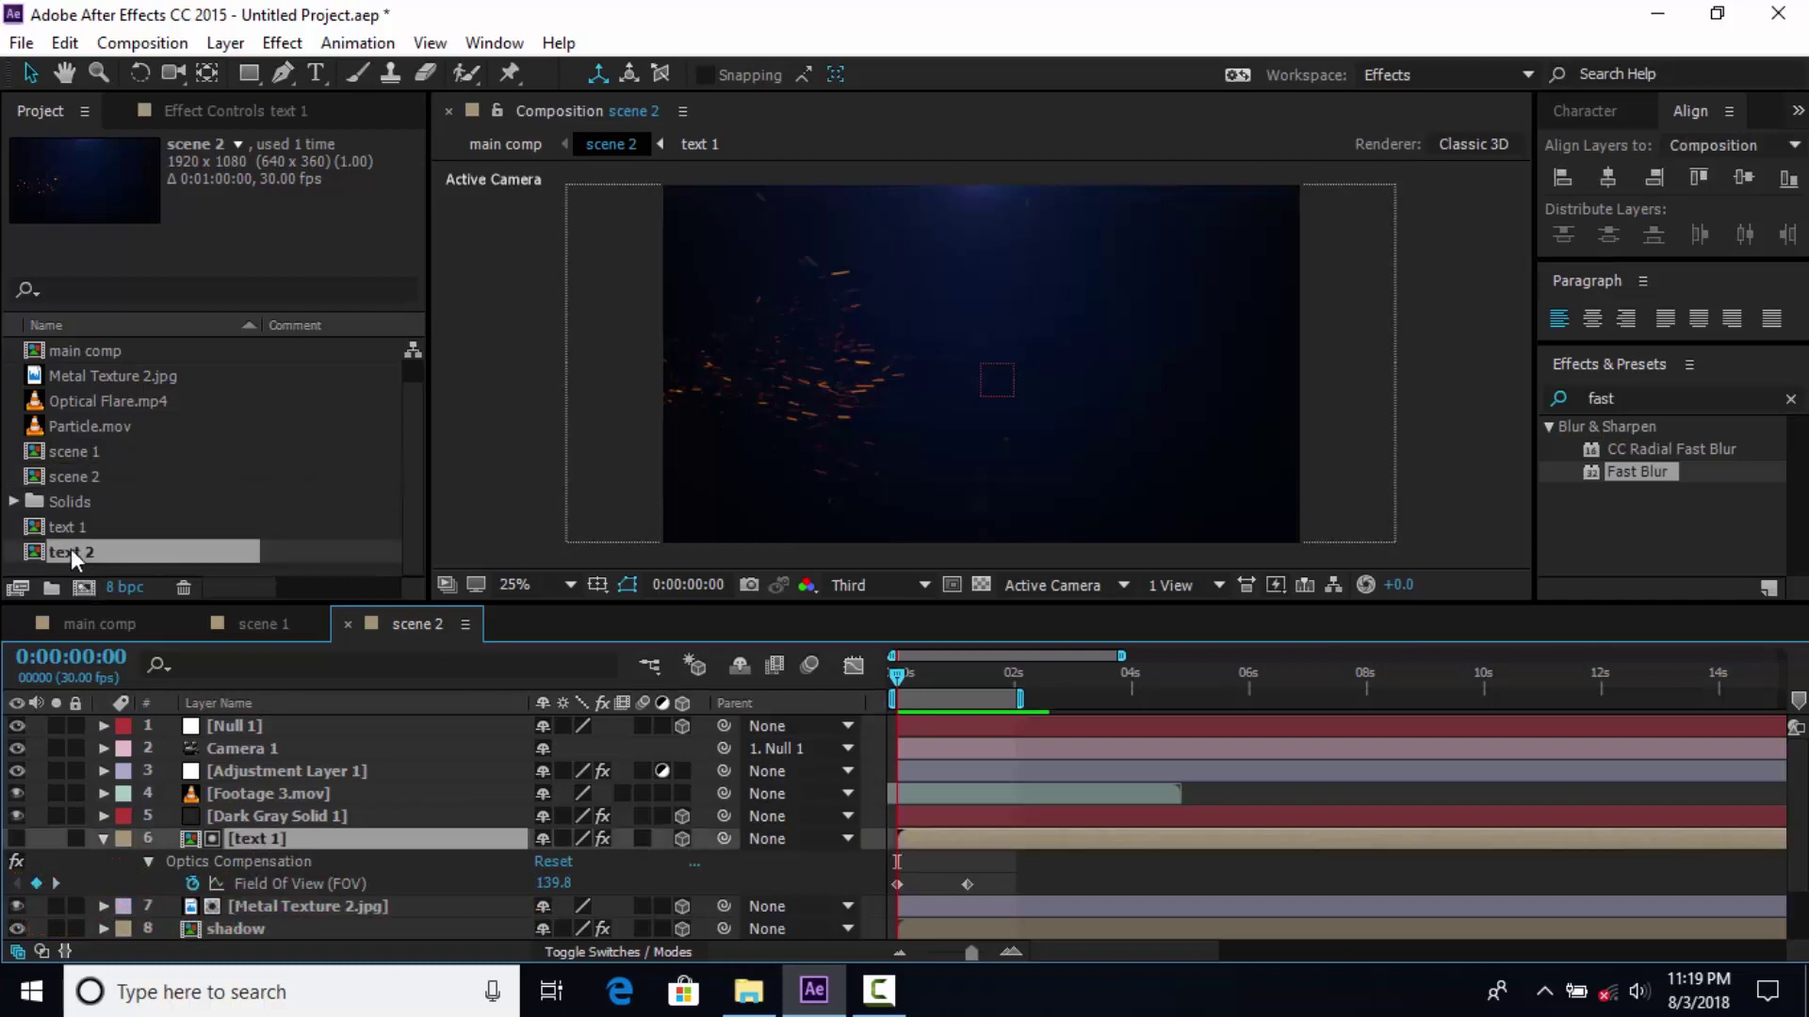
drag(36, 552, 253, 836)
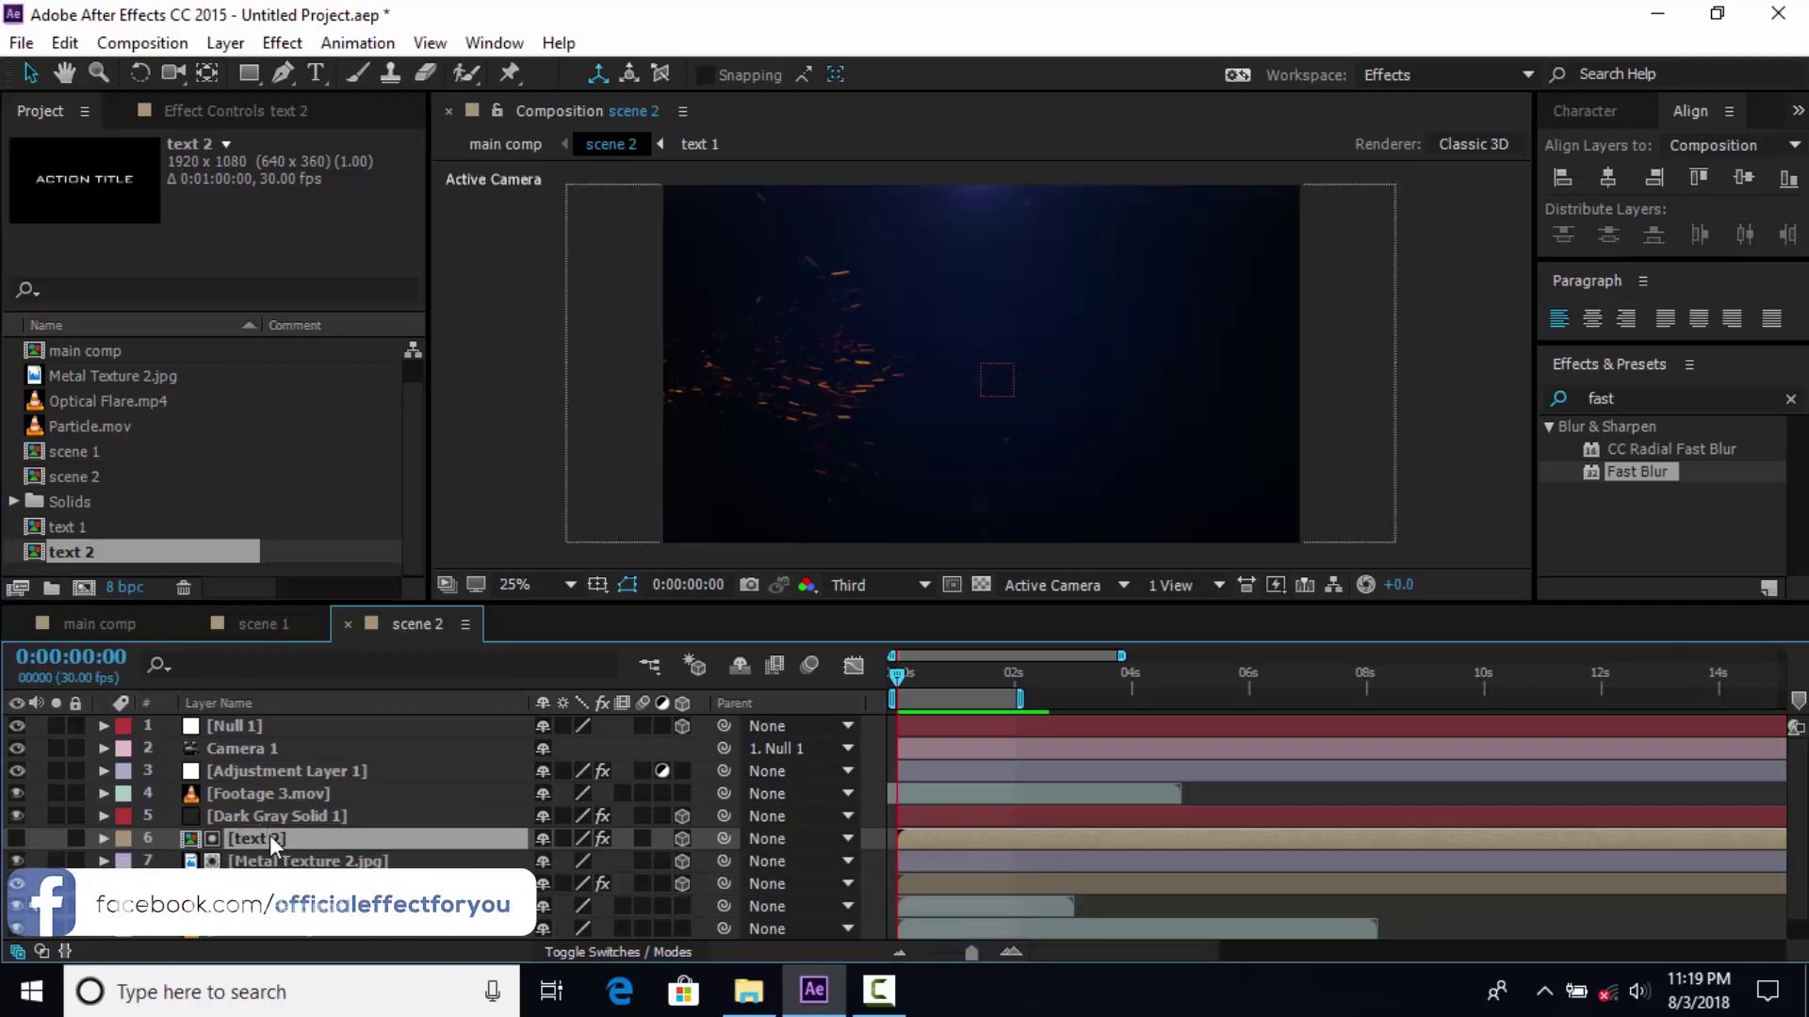
Change the title in the text 2 composition to "effect" and center it horizontally in the frame
double_click(269, 835)
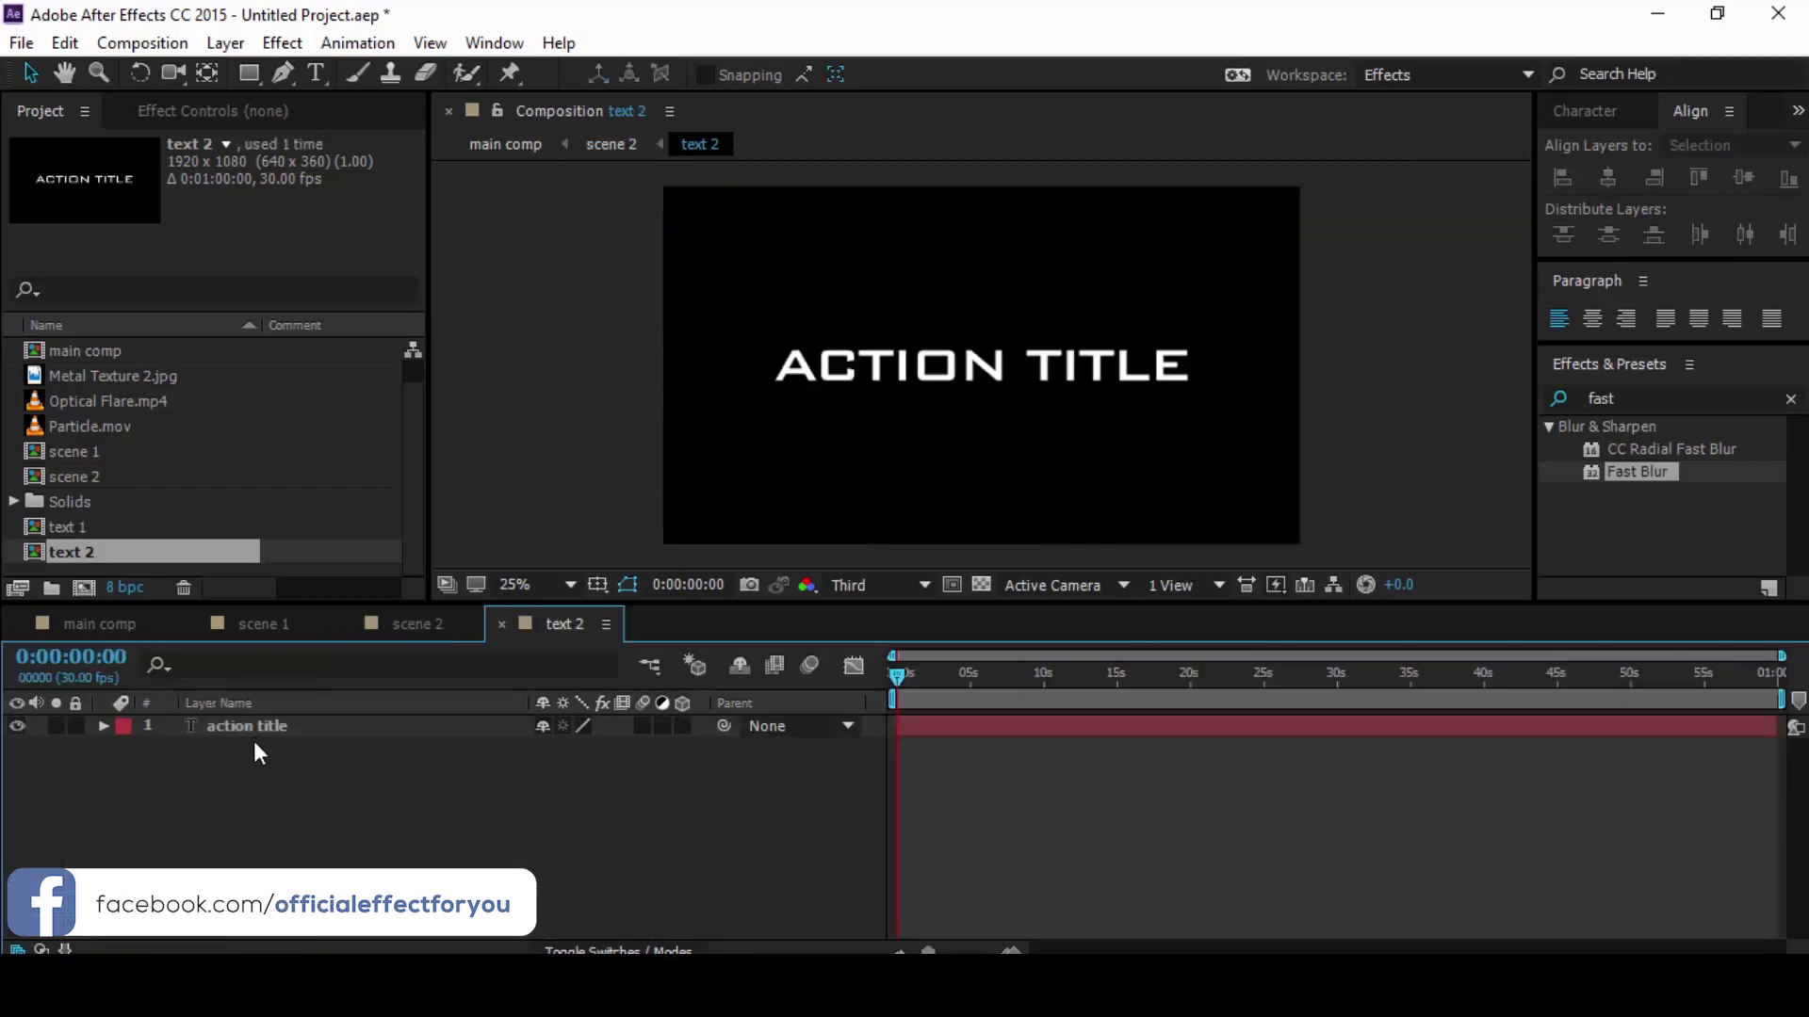
double_click(256, 730)
text(effect)
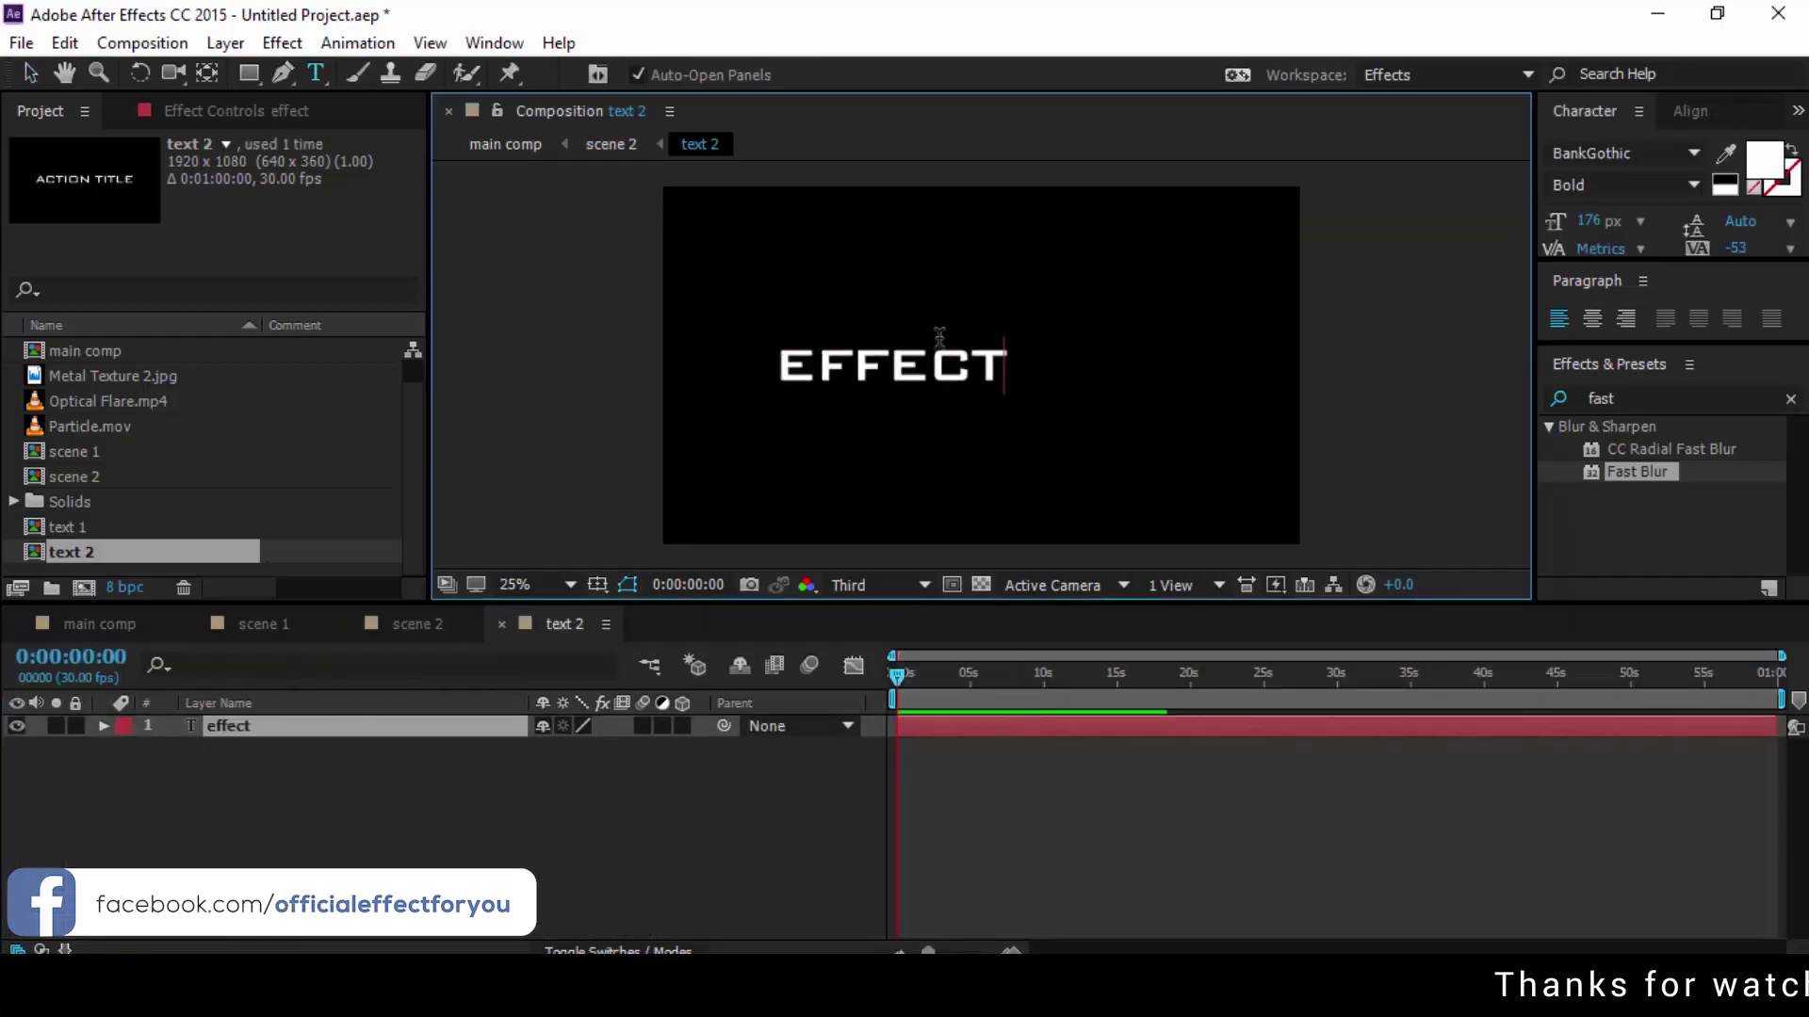
click(30, 73)
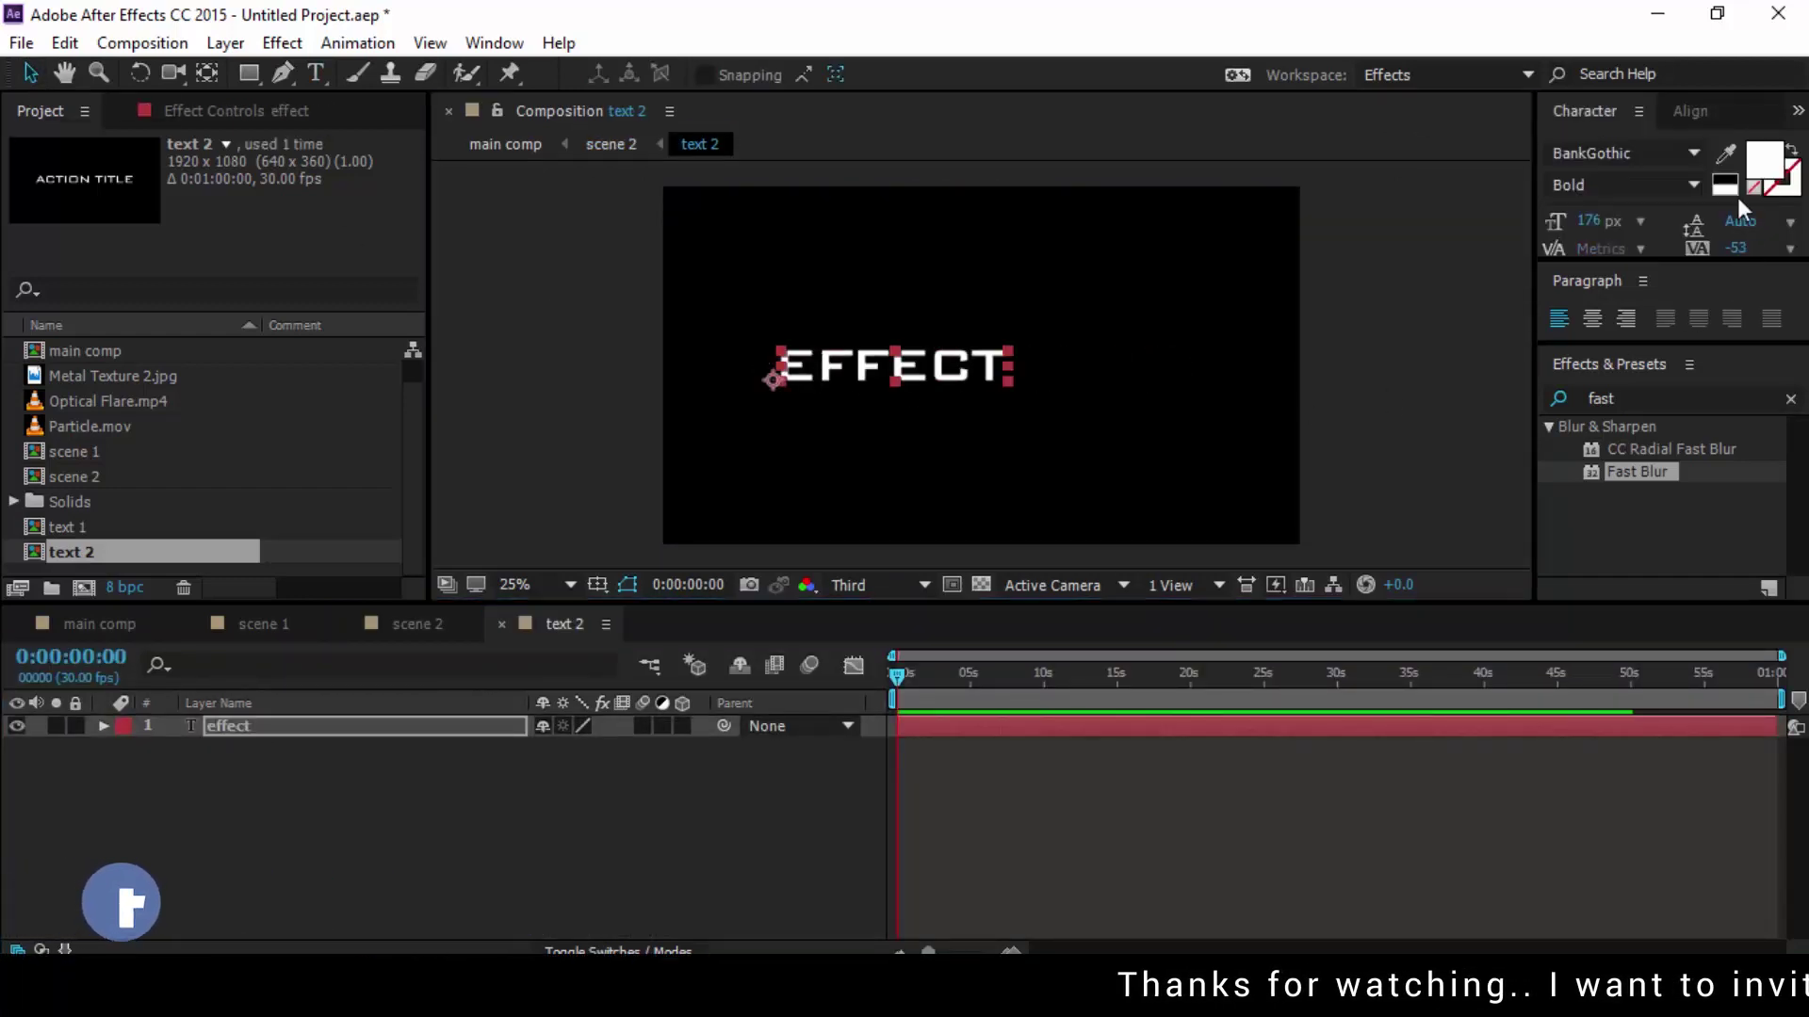
click(1693, 105)
click(1605, 180)
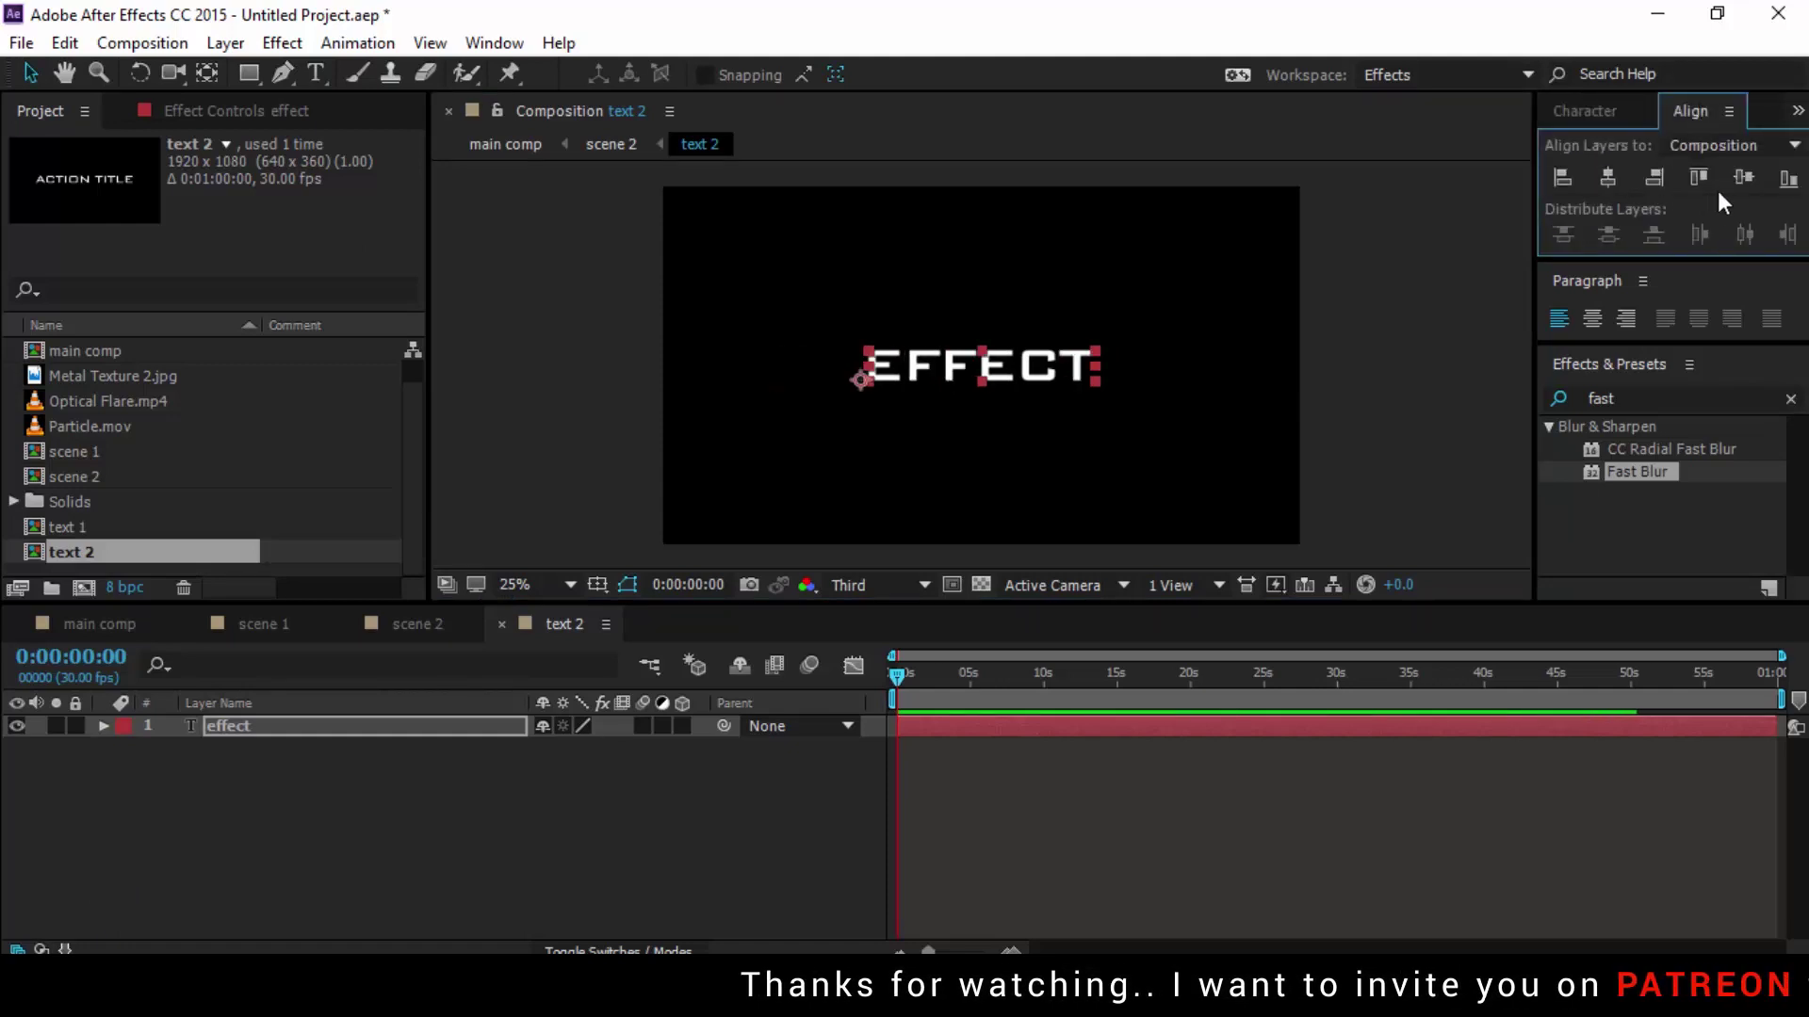
click(625, 808)
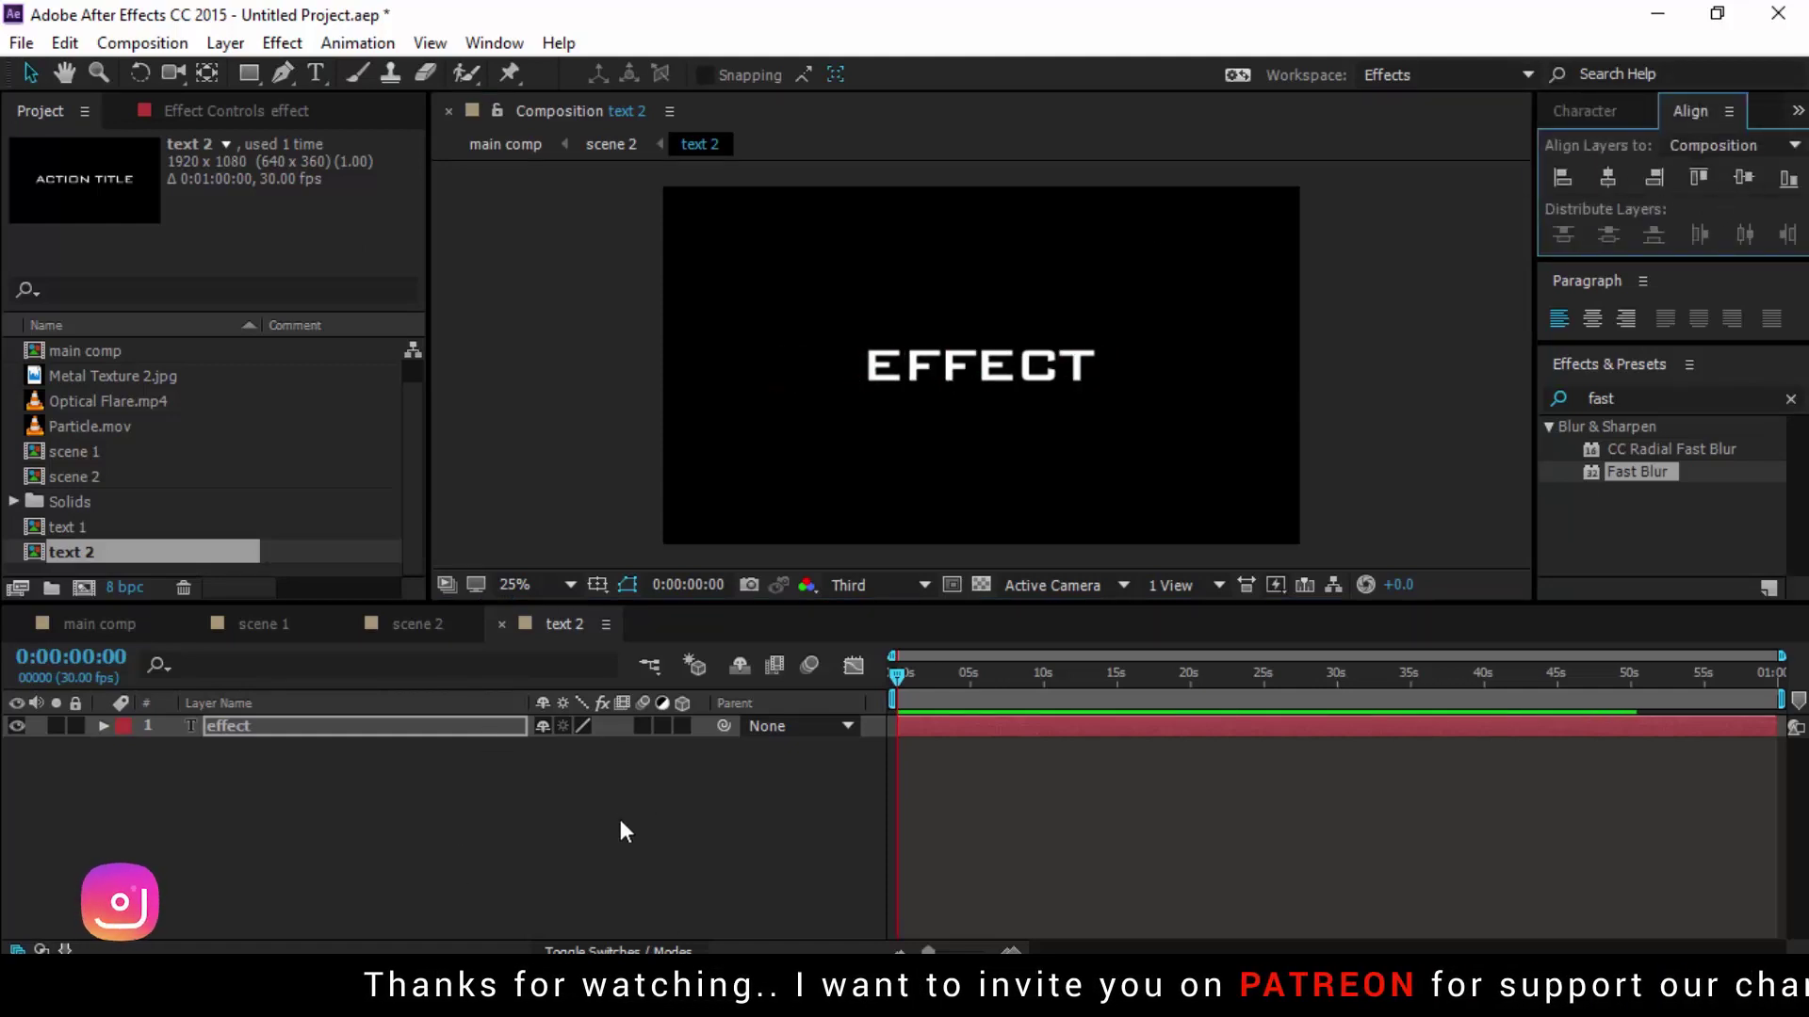
Return to scene 2, preview the new title's animation, and reveal the shadow layer's Scale property
click(424, 626)
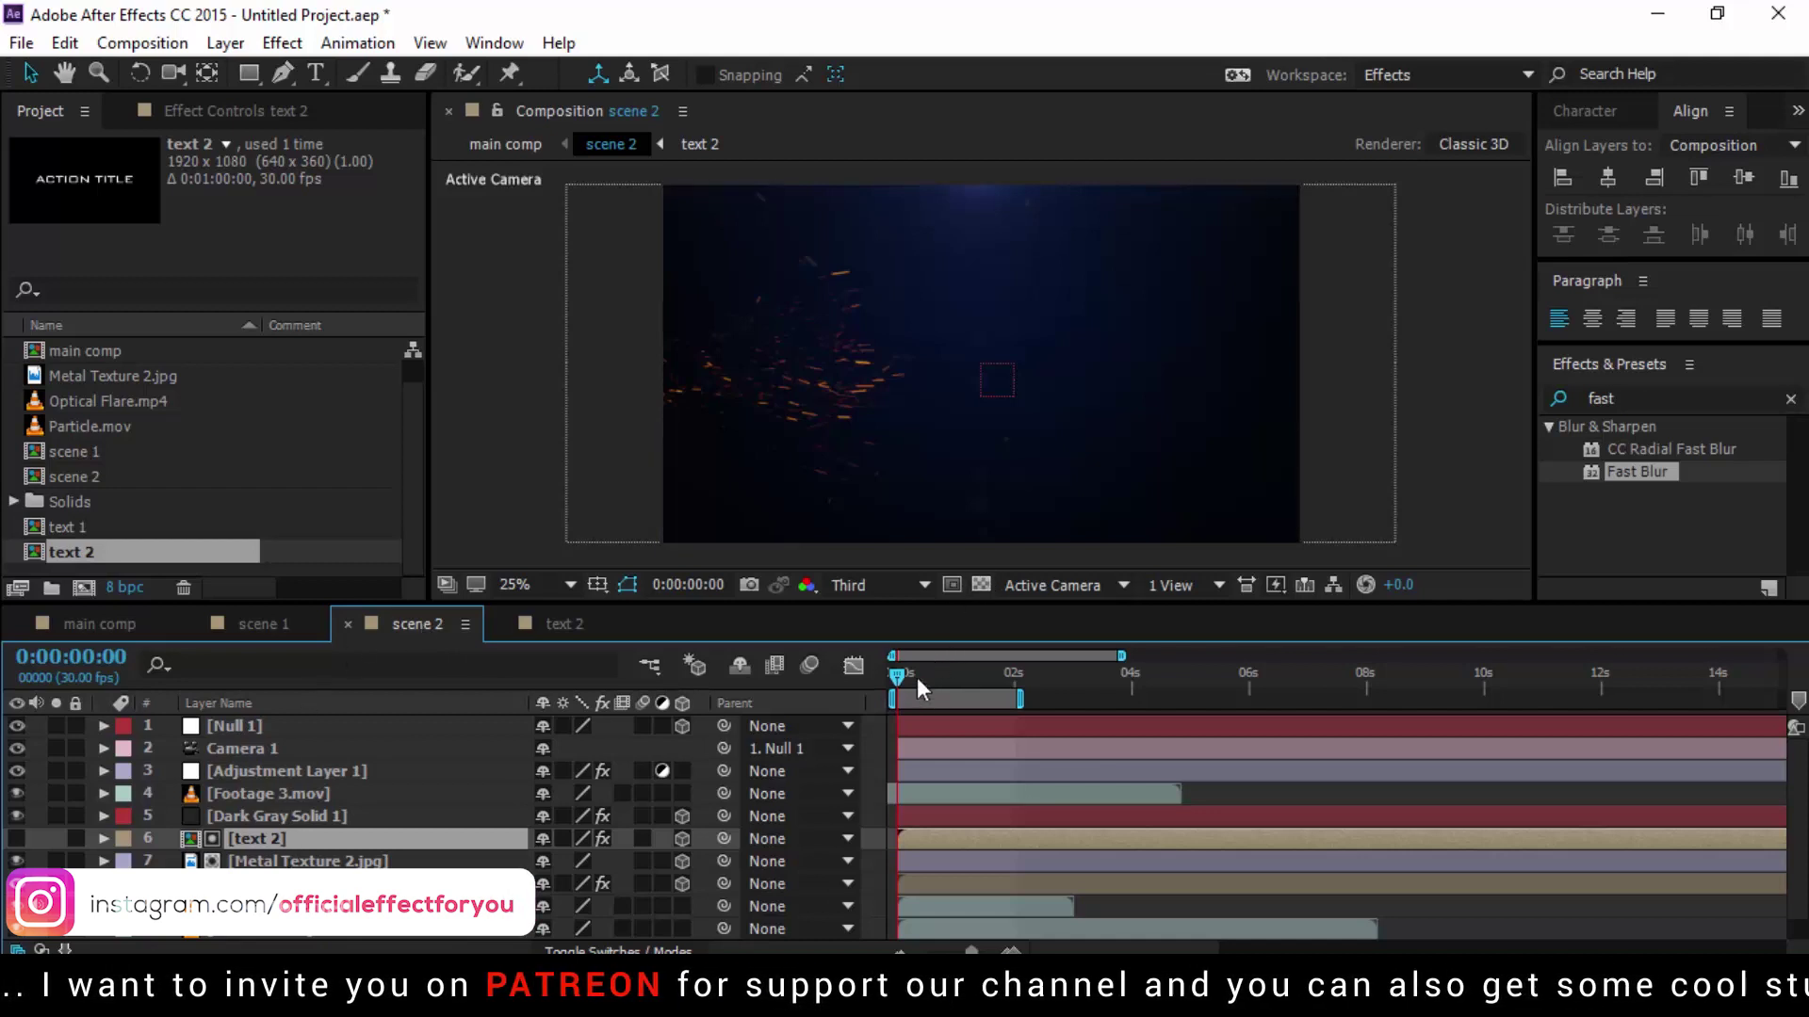
drag(908, 669, 998, 668)
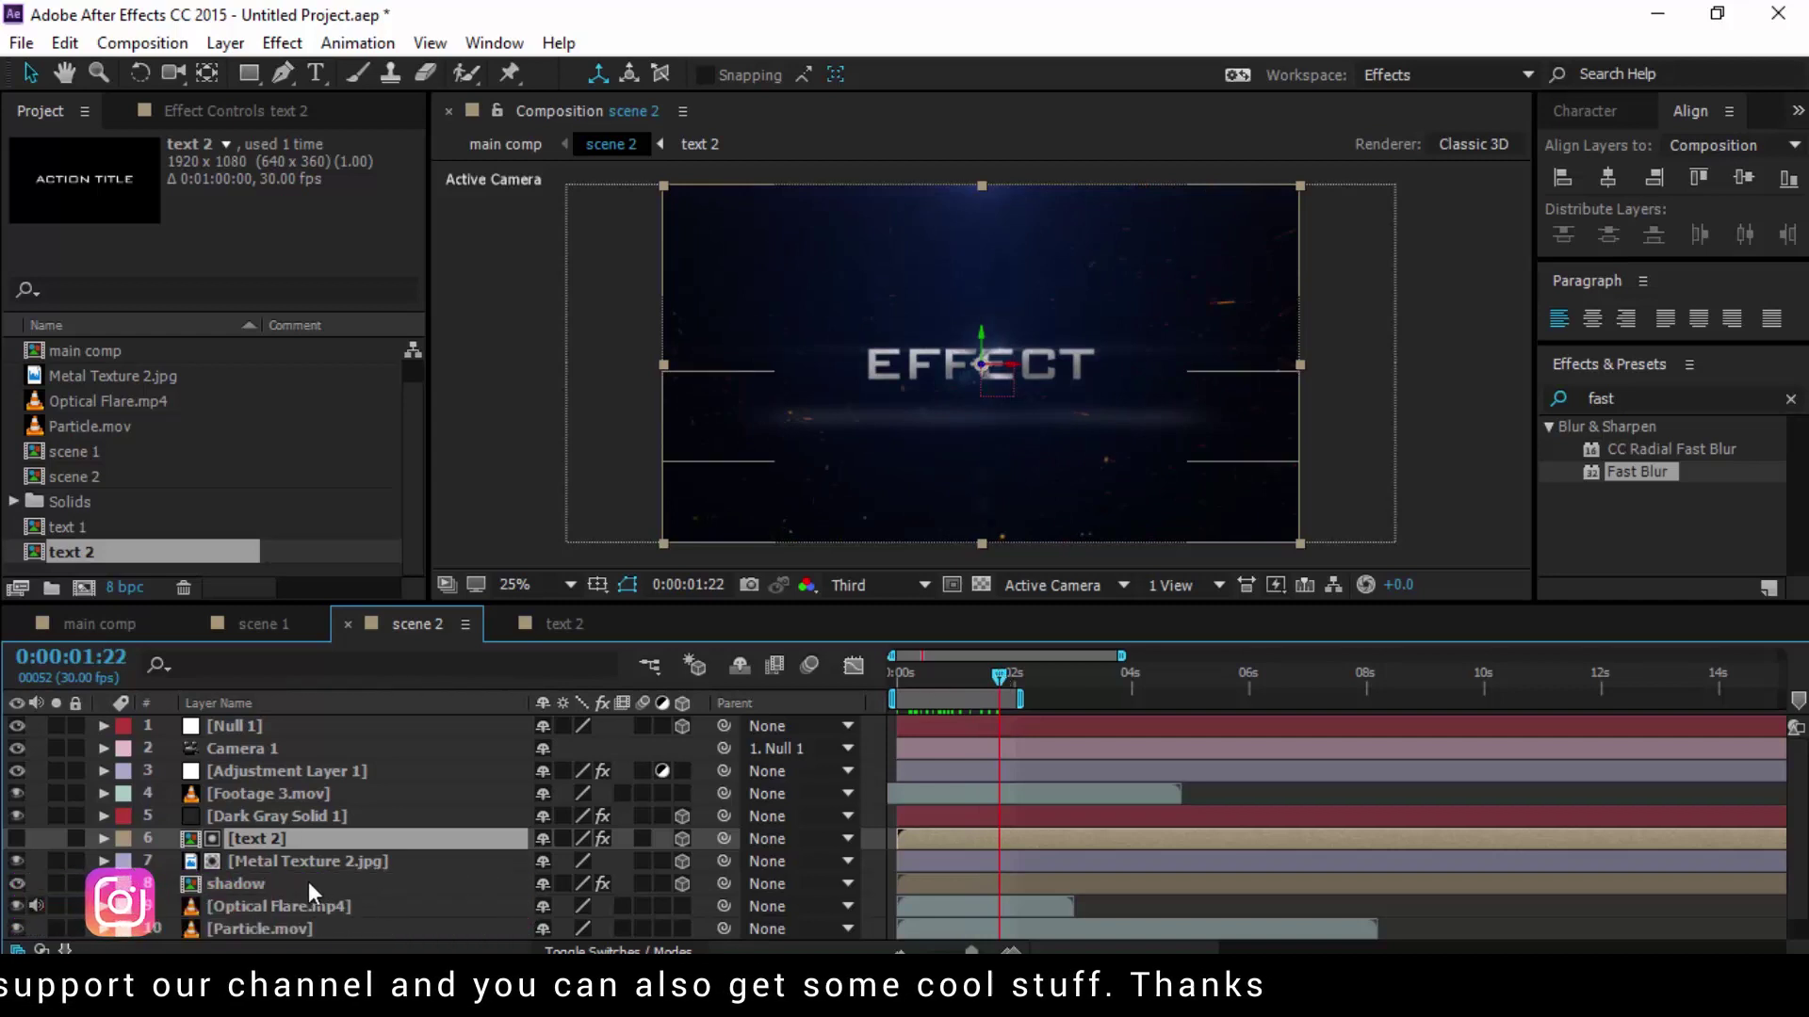
click(308, 884)
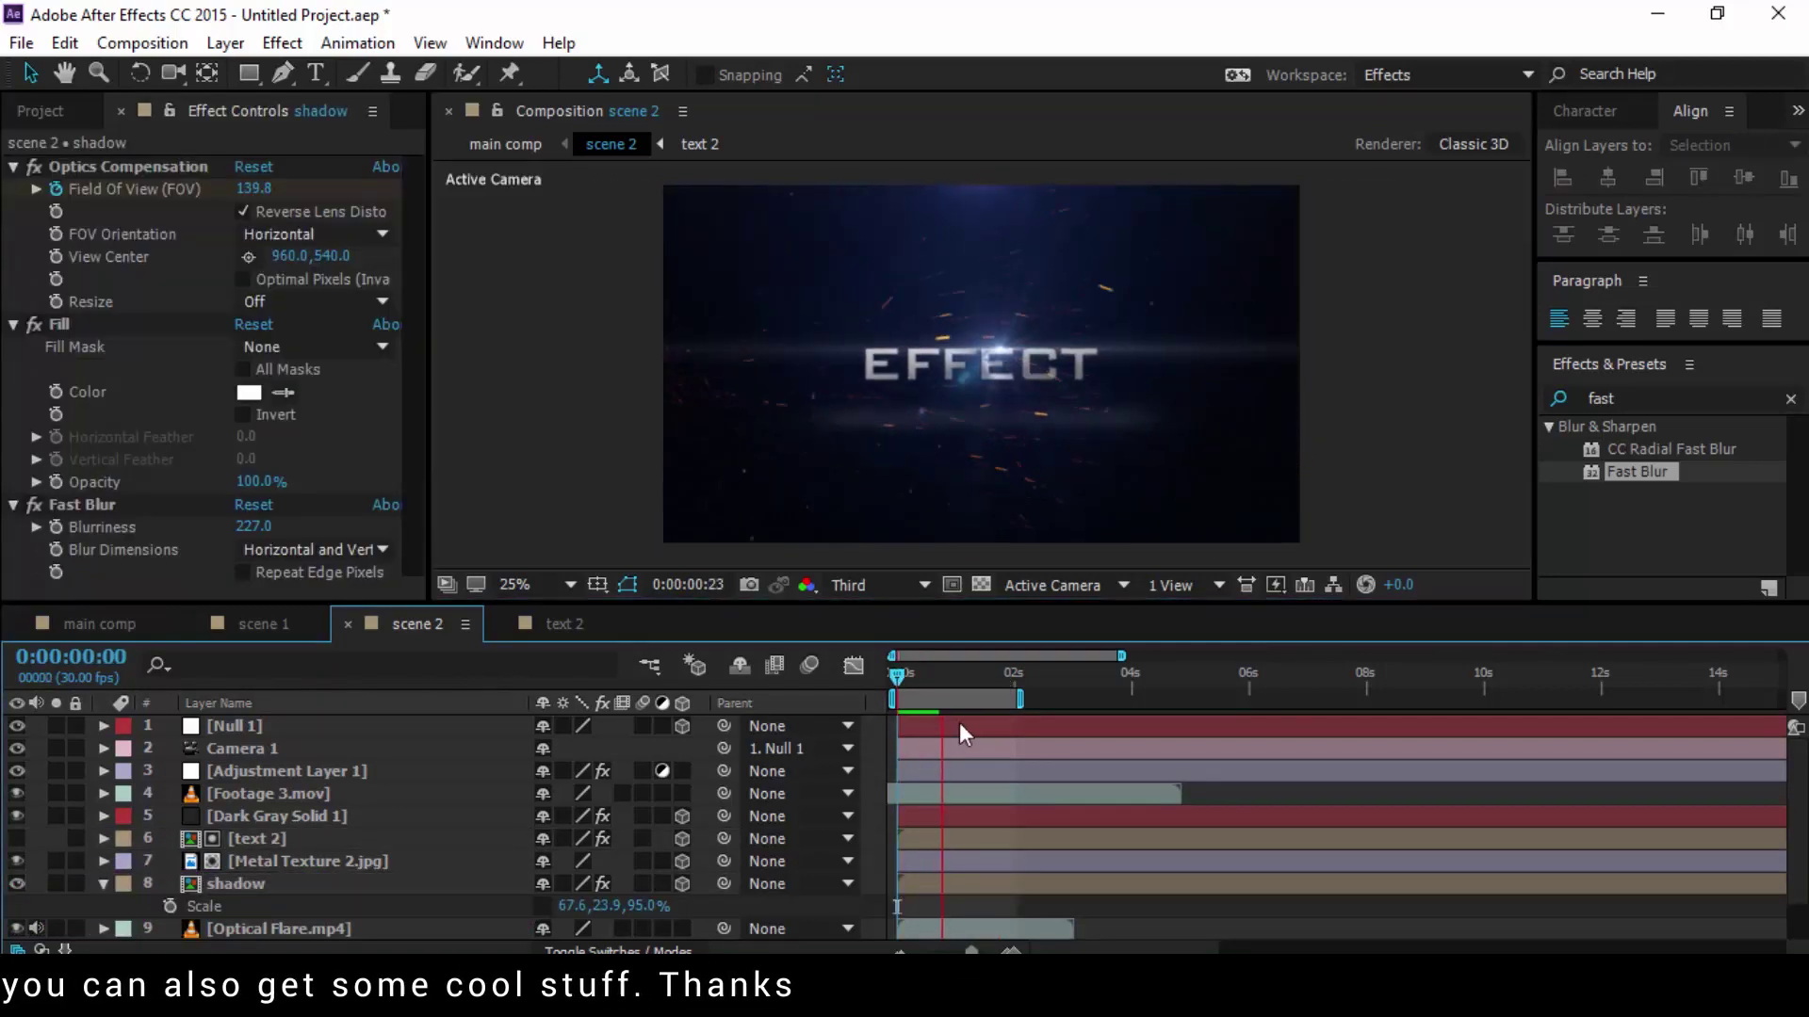
click(920, 676)
drag(920, 678, 924, 678)
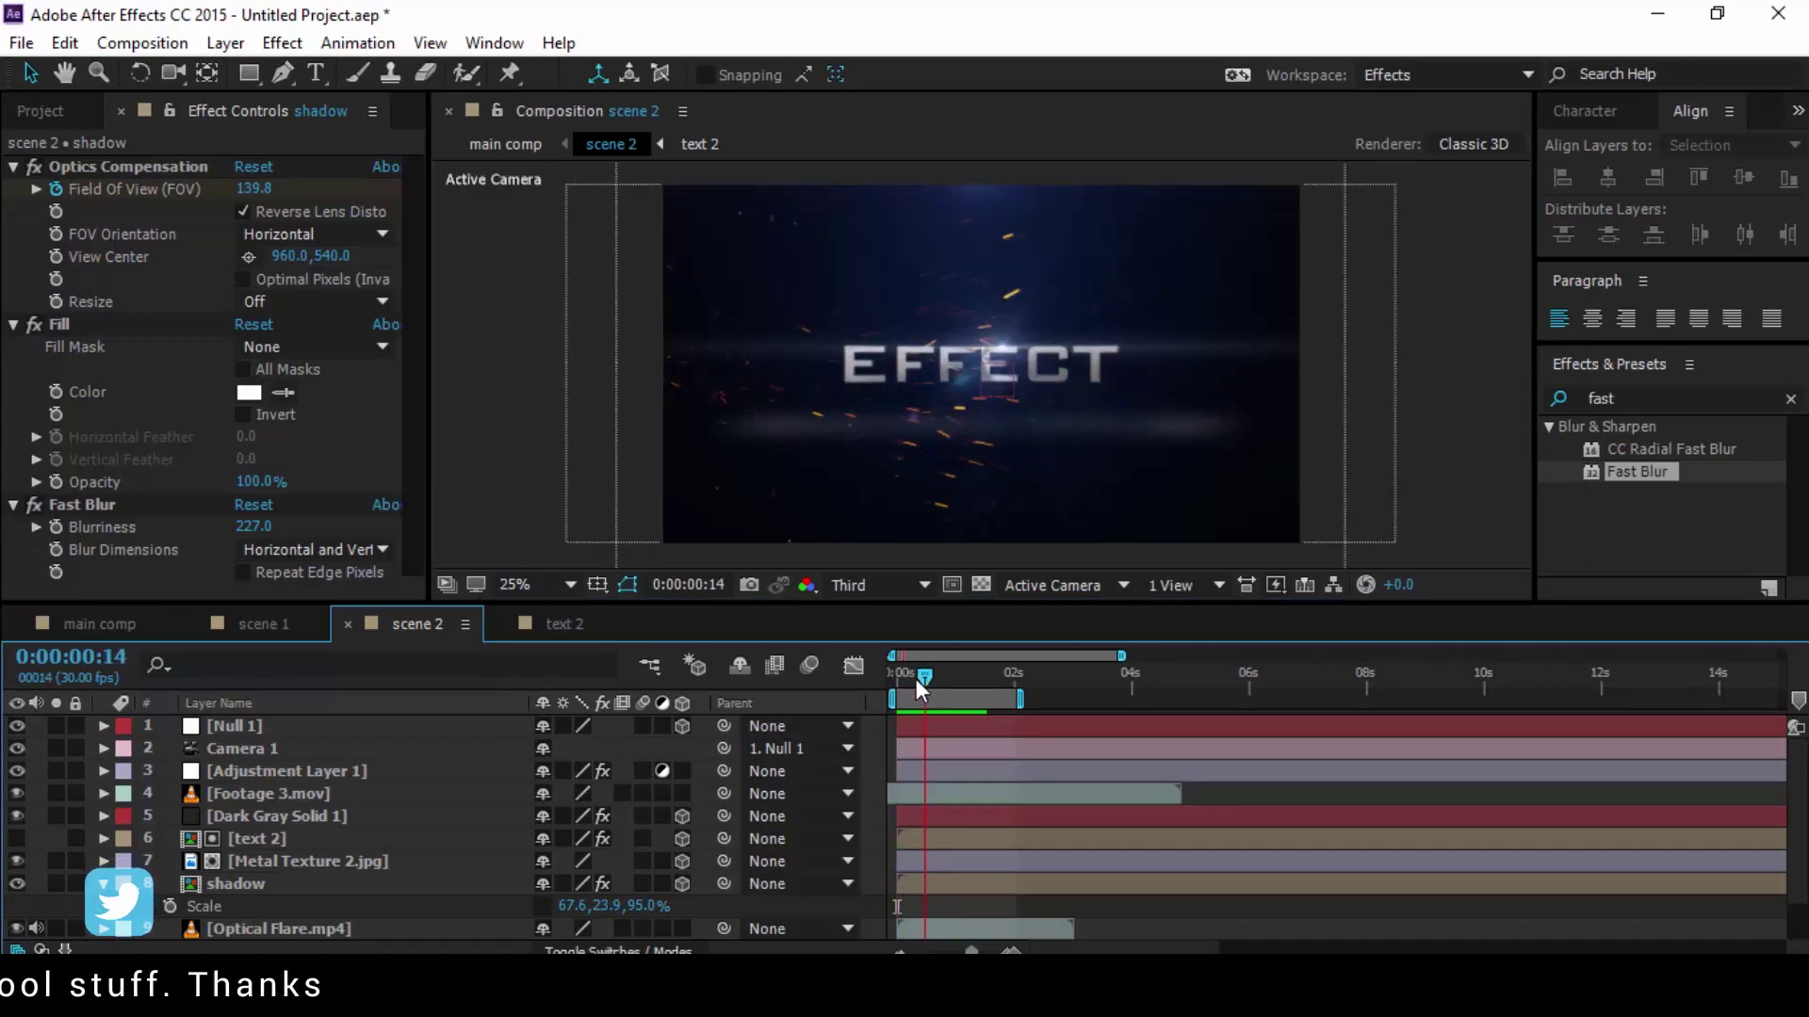
Try a horizontal Scale of 100% on scene 2's shadow layer and preview the title
click(562, 906)
text(100)
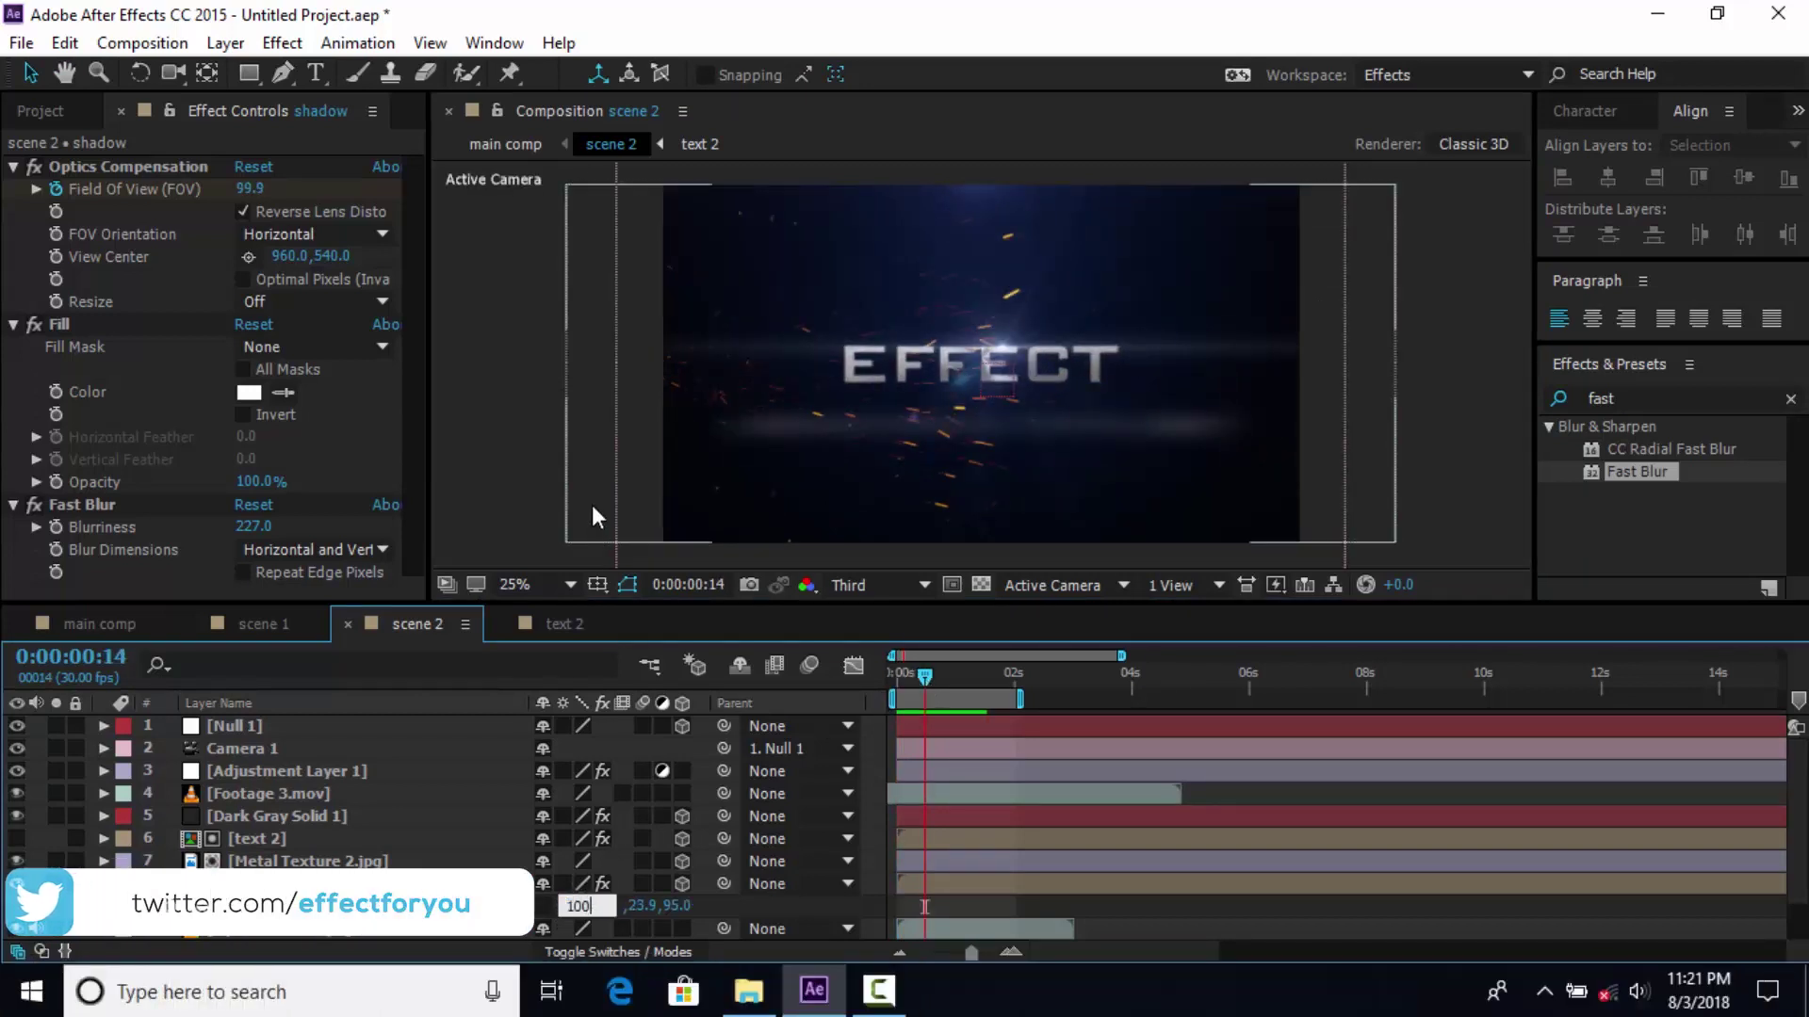
click(522, 478)
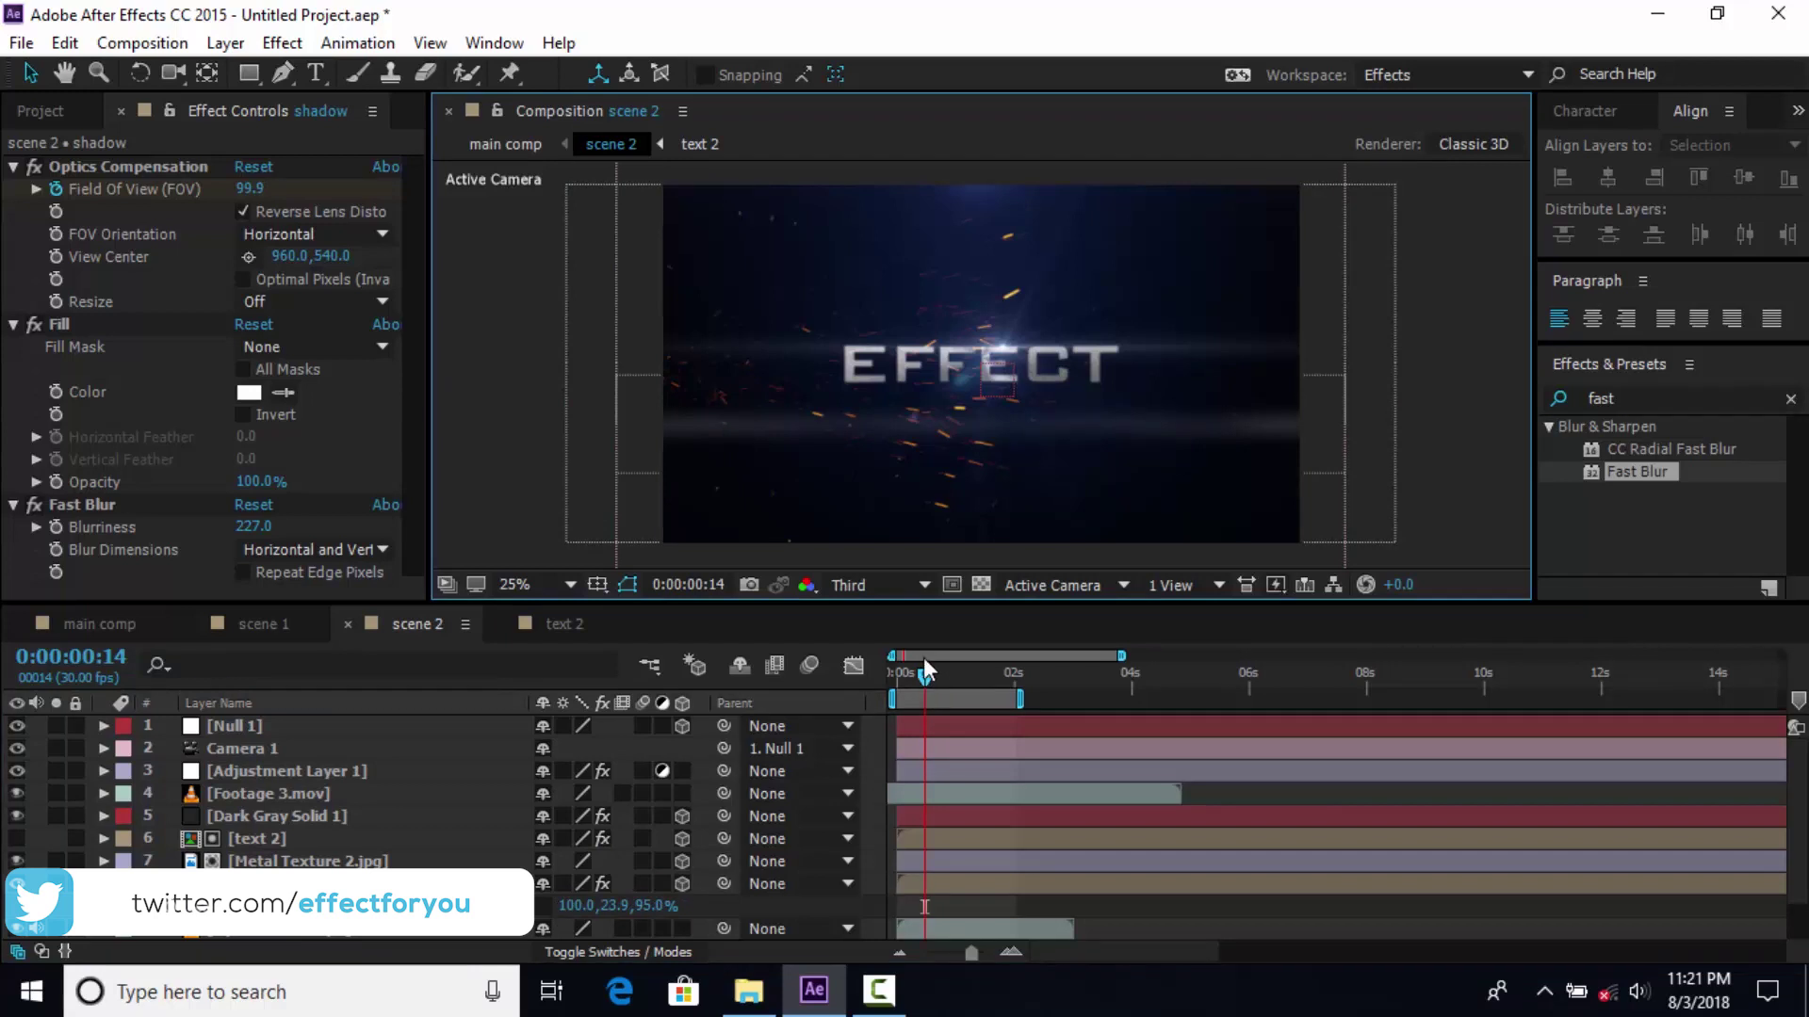
drag(923, 660, 881, 677)
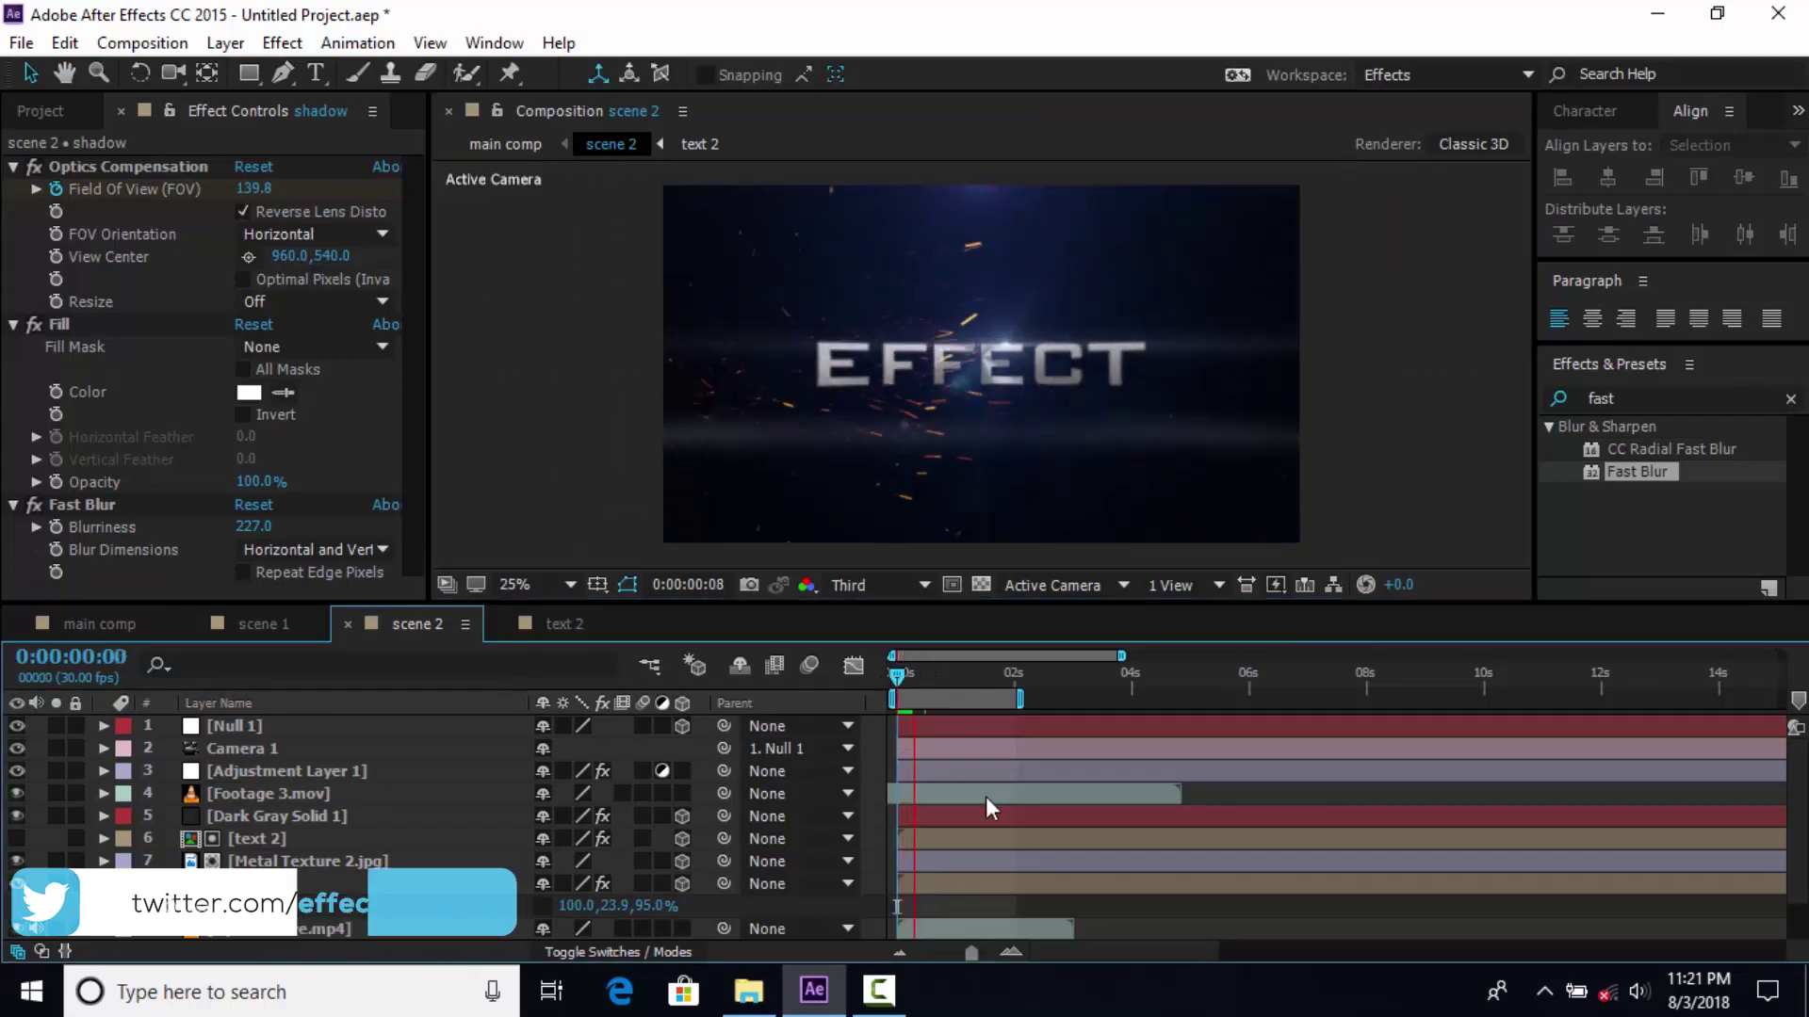
drag(915, 674, 866, 660)
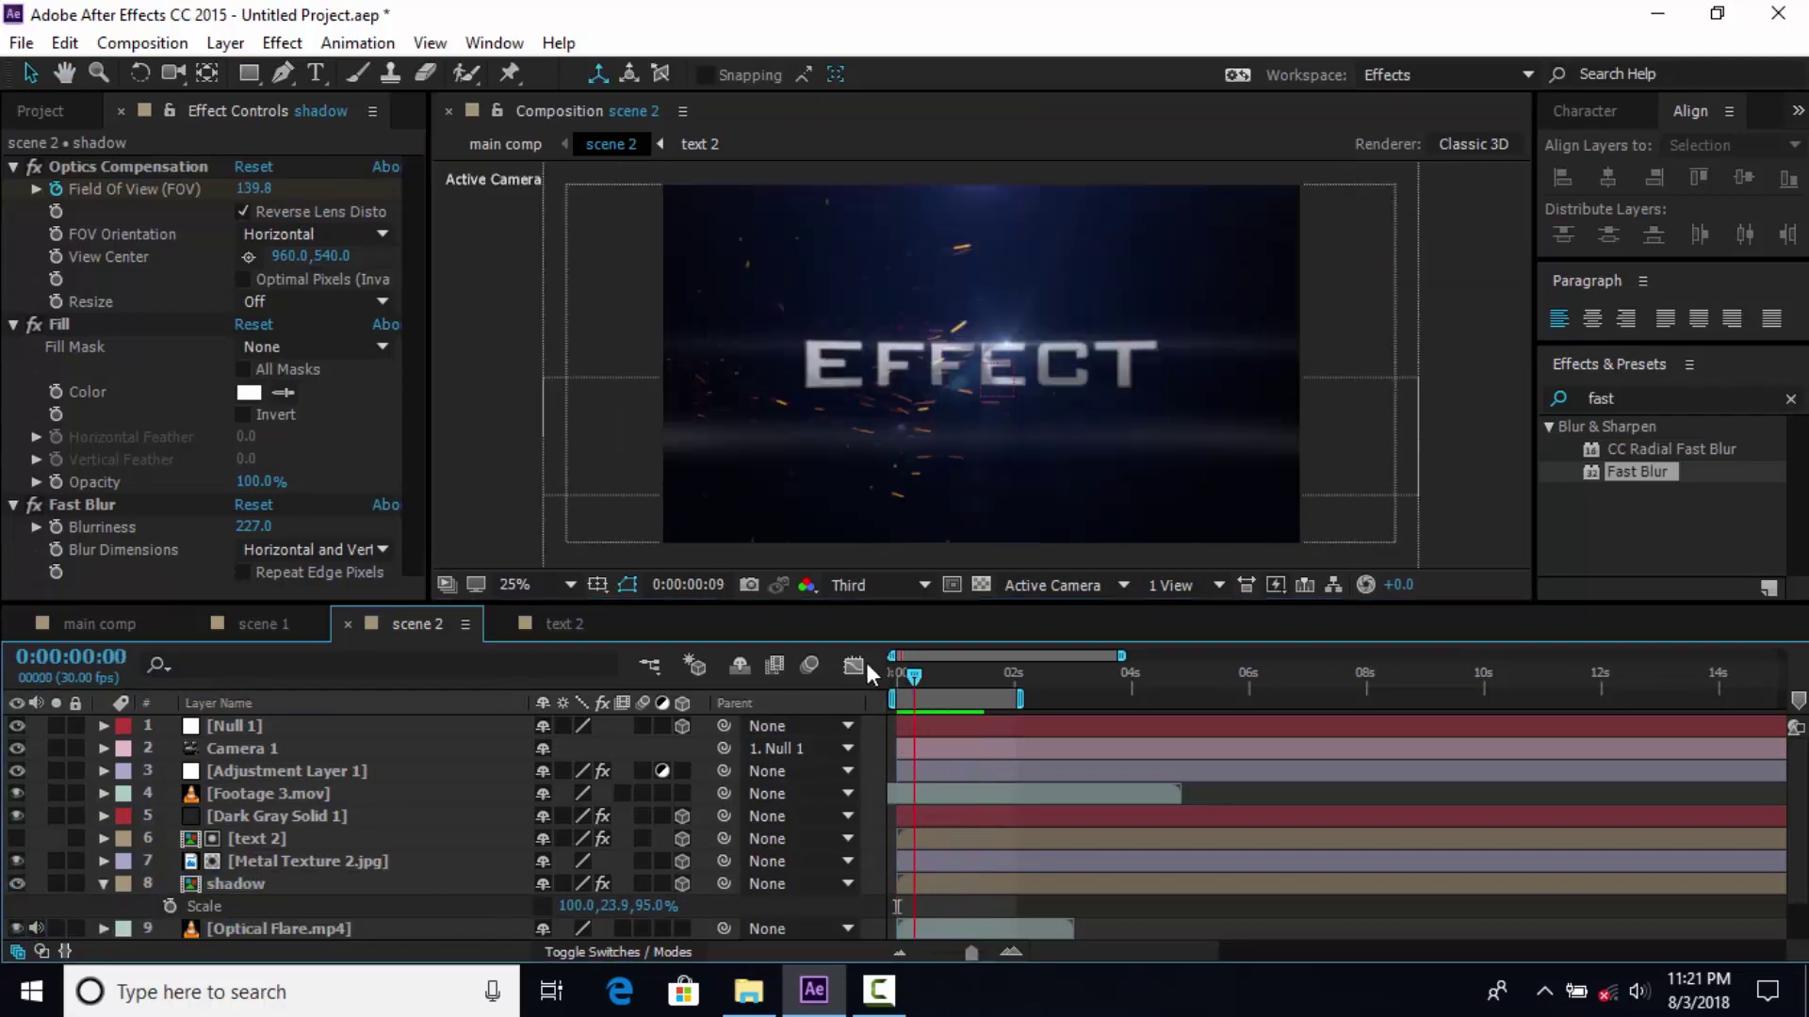
Set the shadow layer's horizontal Scale to 60% in scene 2 and preview the animation
click(571, 907)
text(60)
key(Return)
key(space)
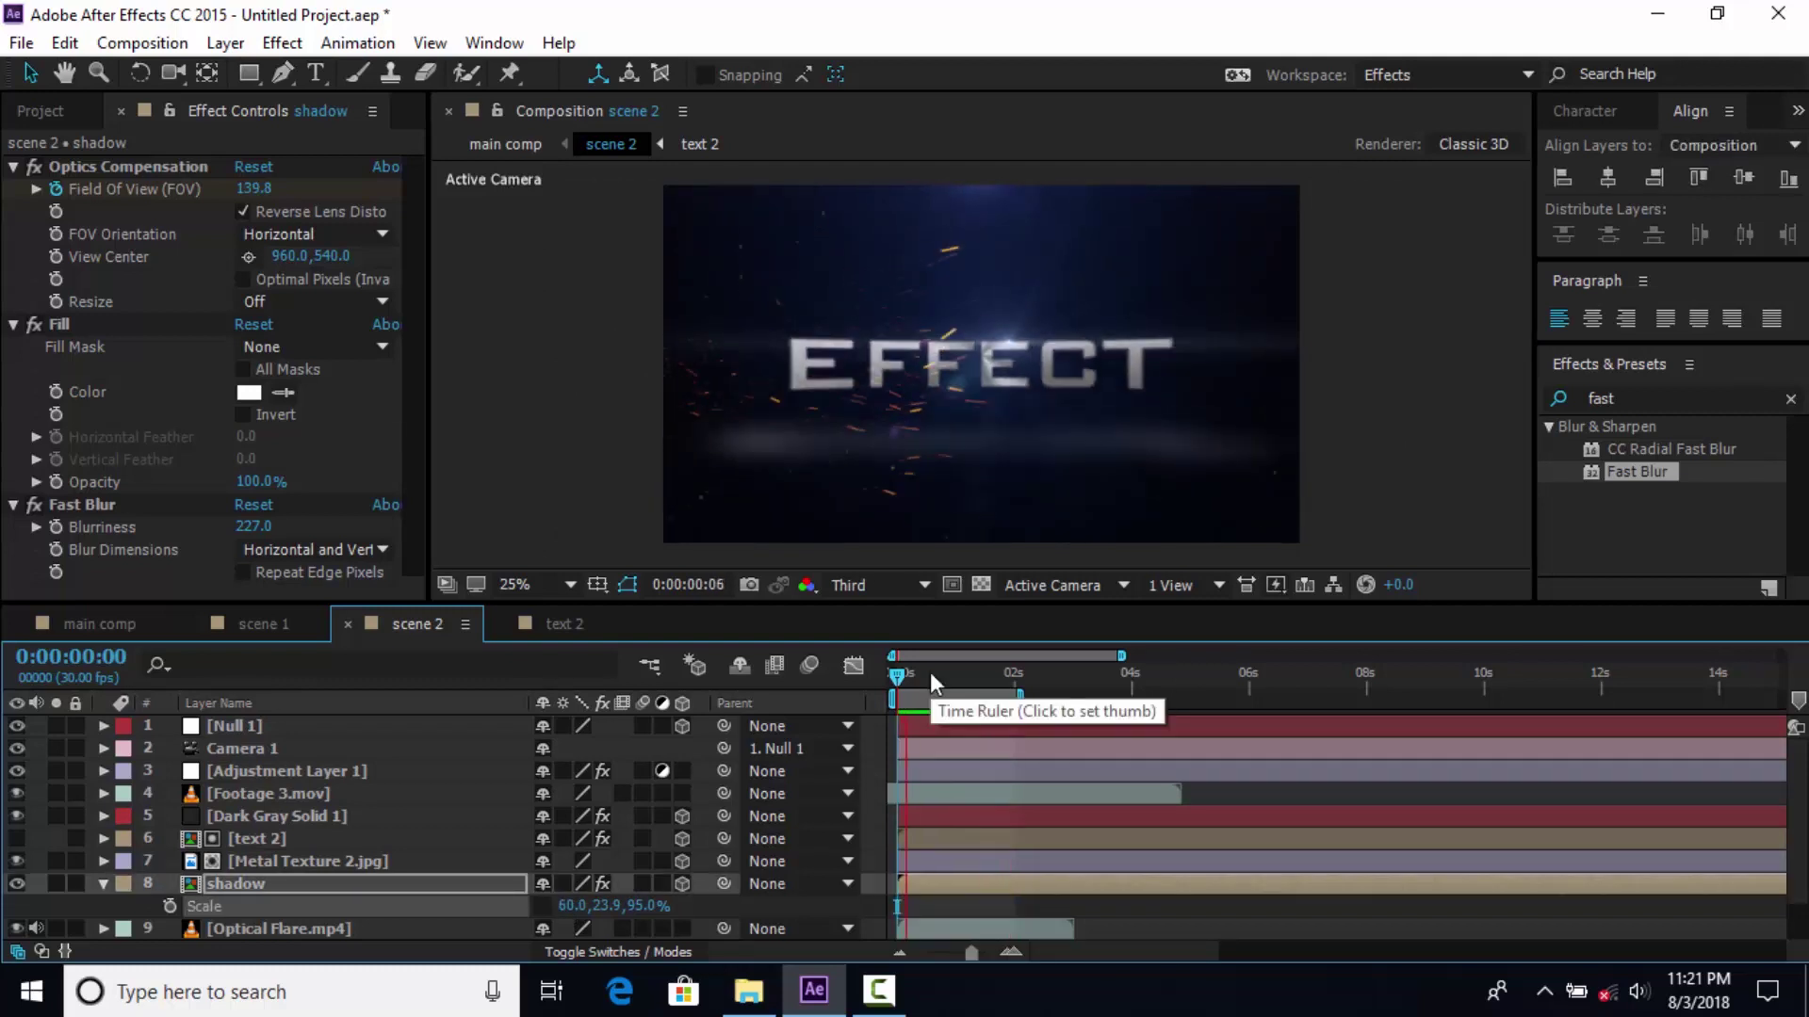
click(930, 671)
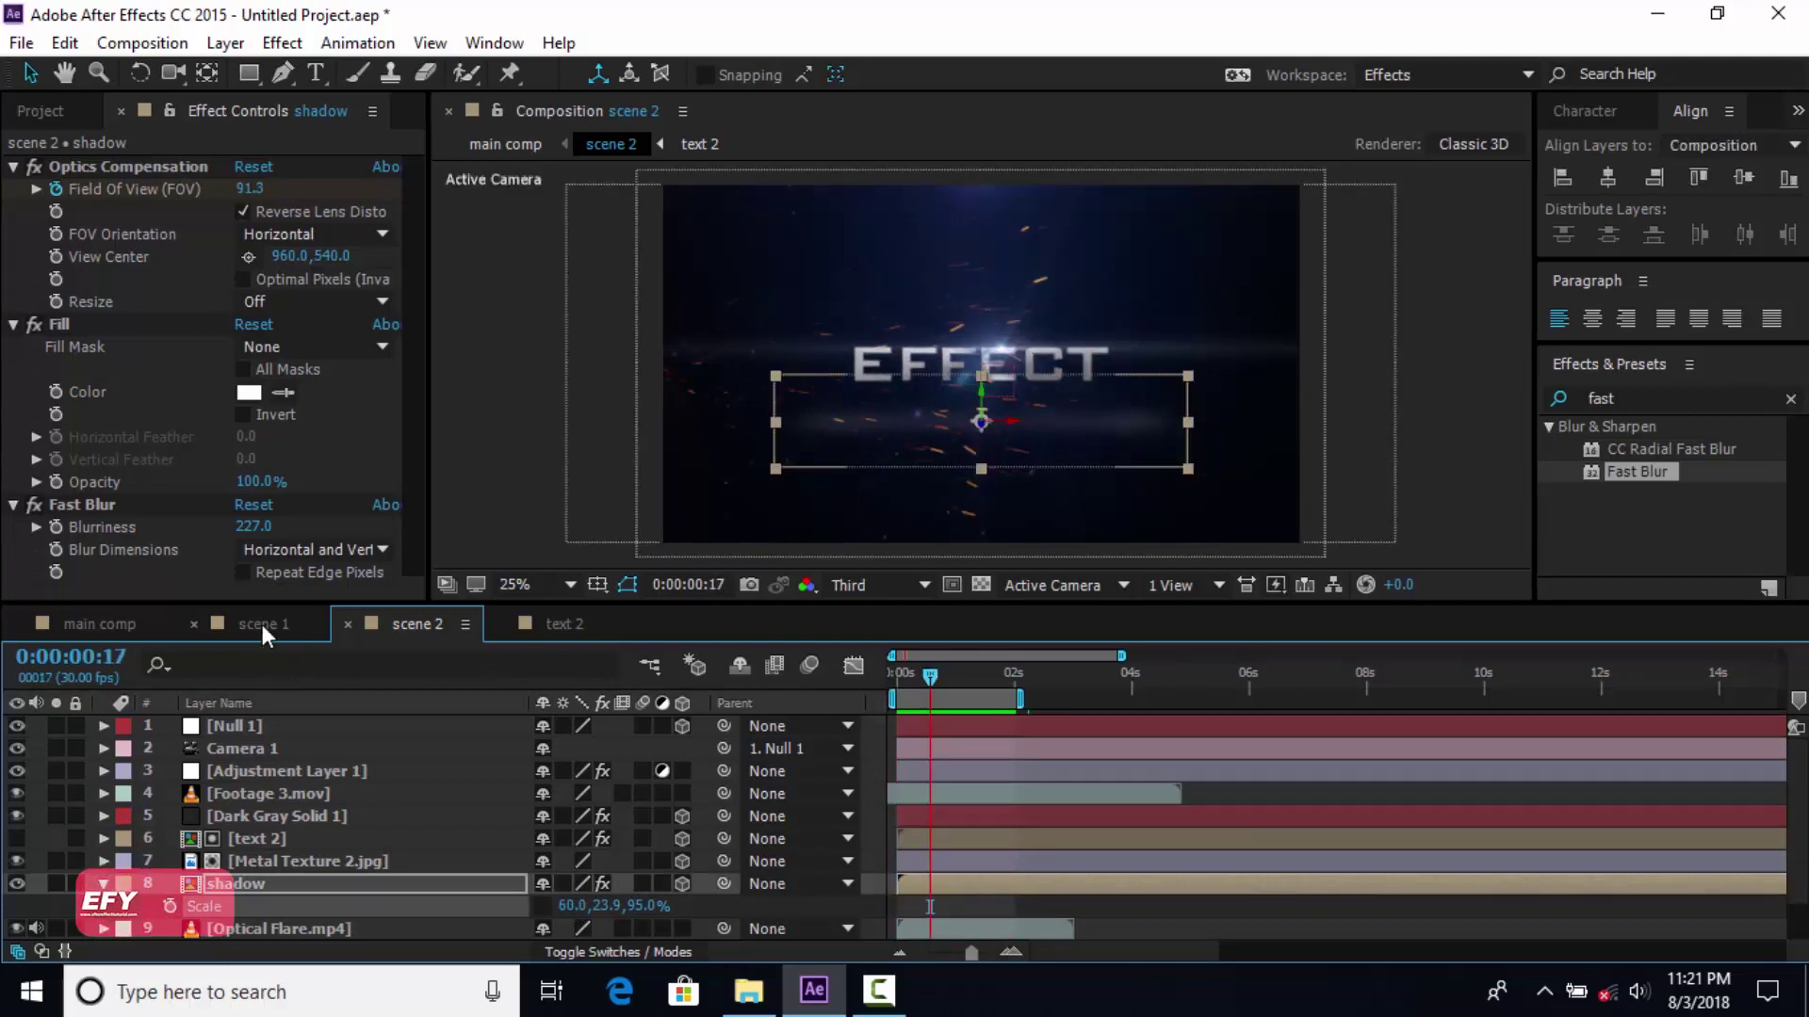
In the main comp, shift the scene 2 layer to start at about 2 seconds and end the work area at about 4.7 seconds
click(262, 624)
click(135, 617)
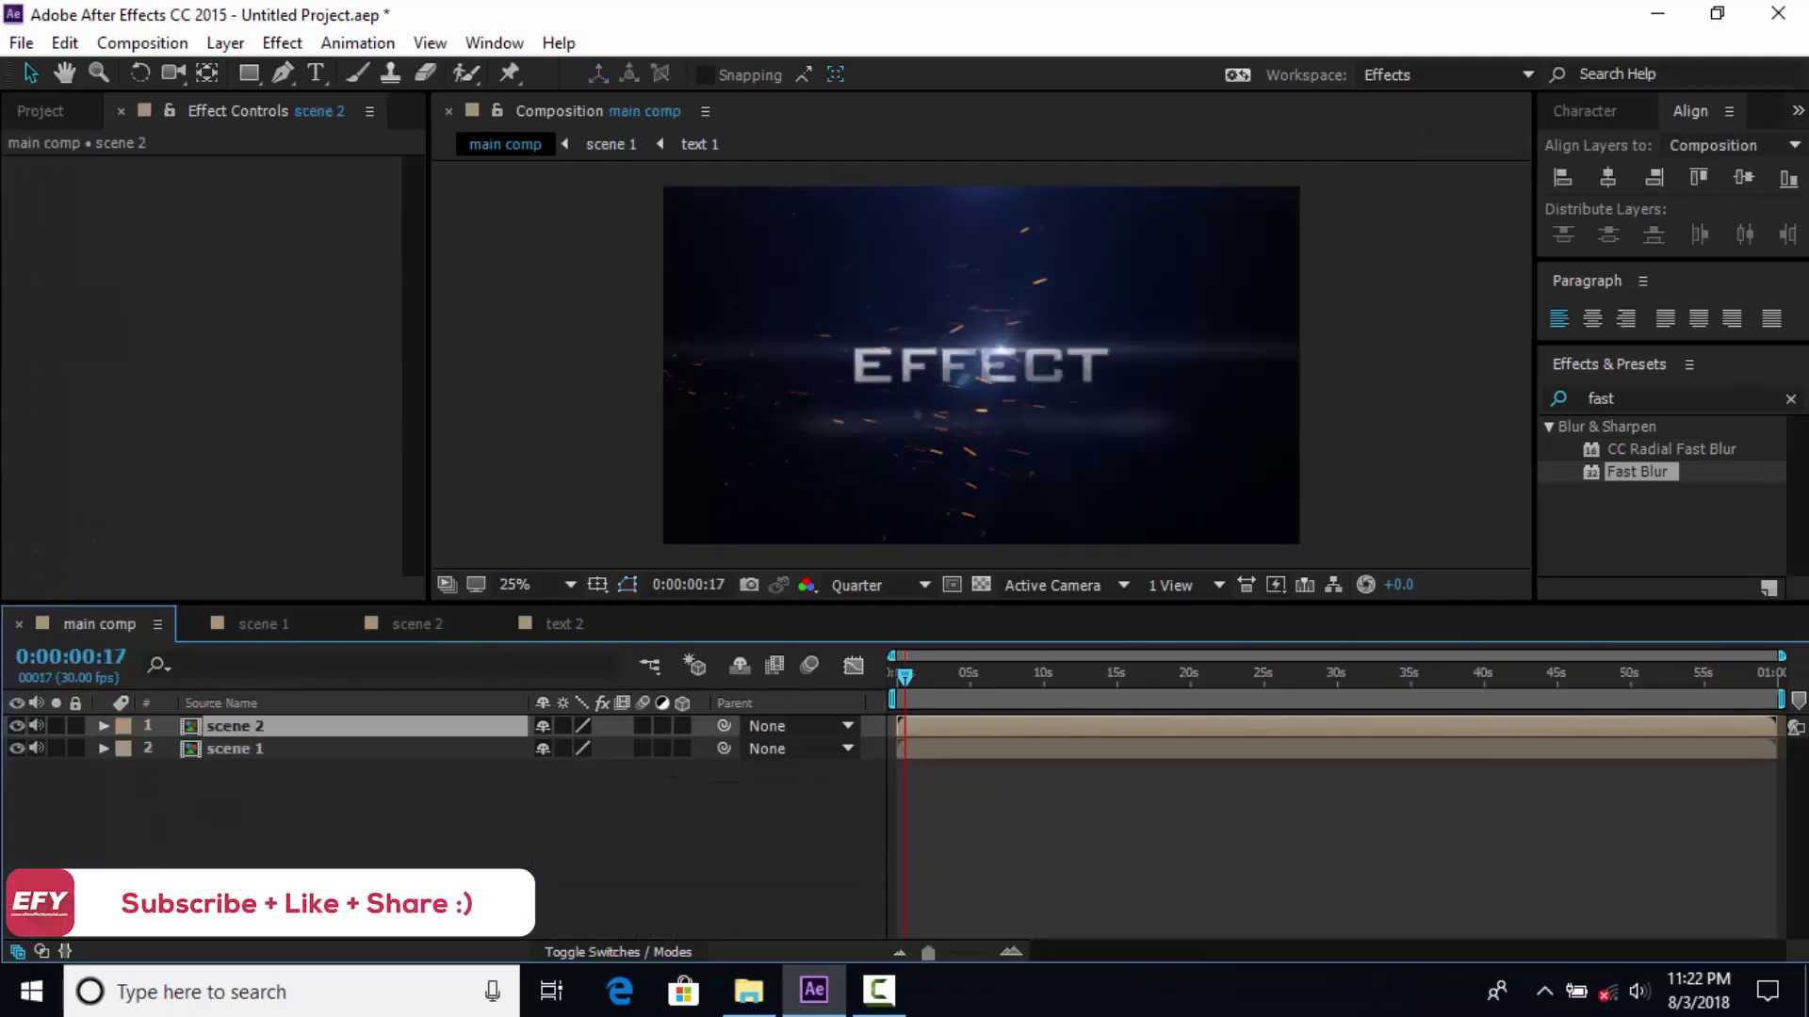
click(311, 881)
click(1014, 947)
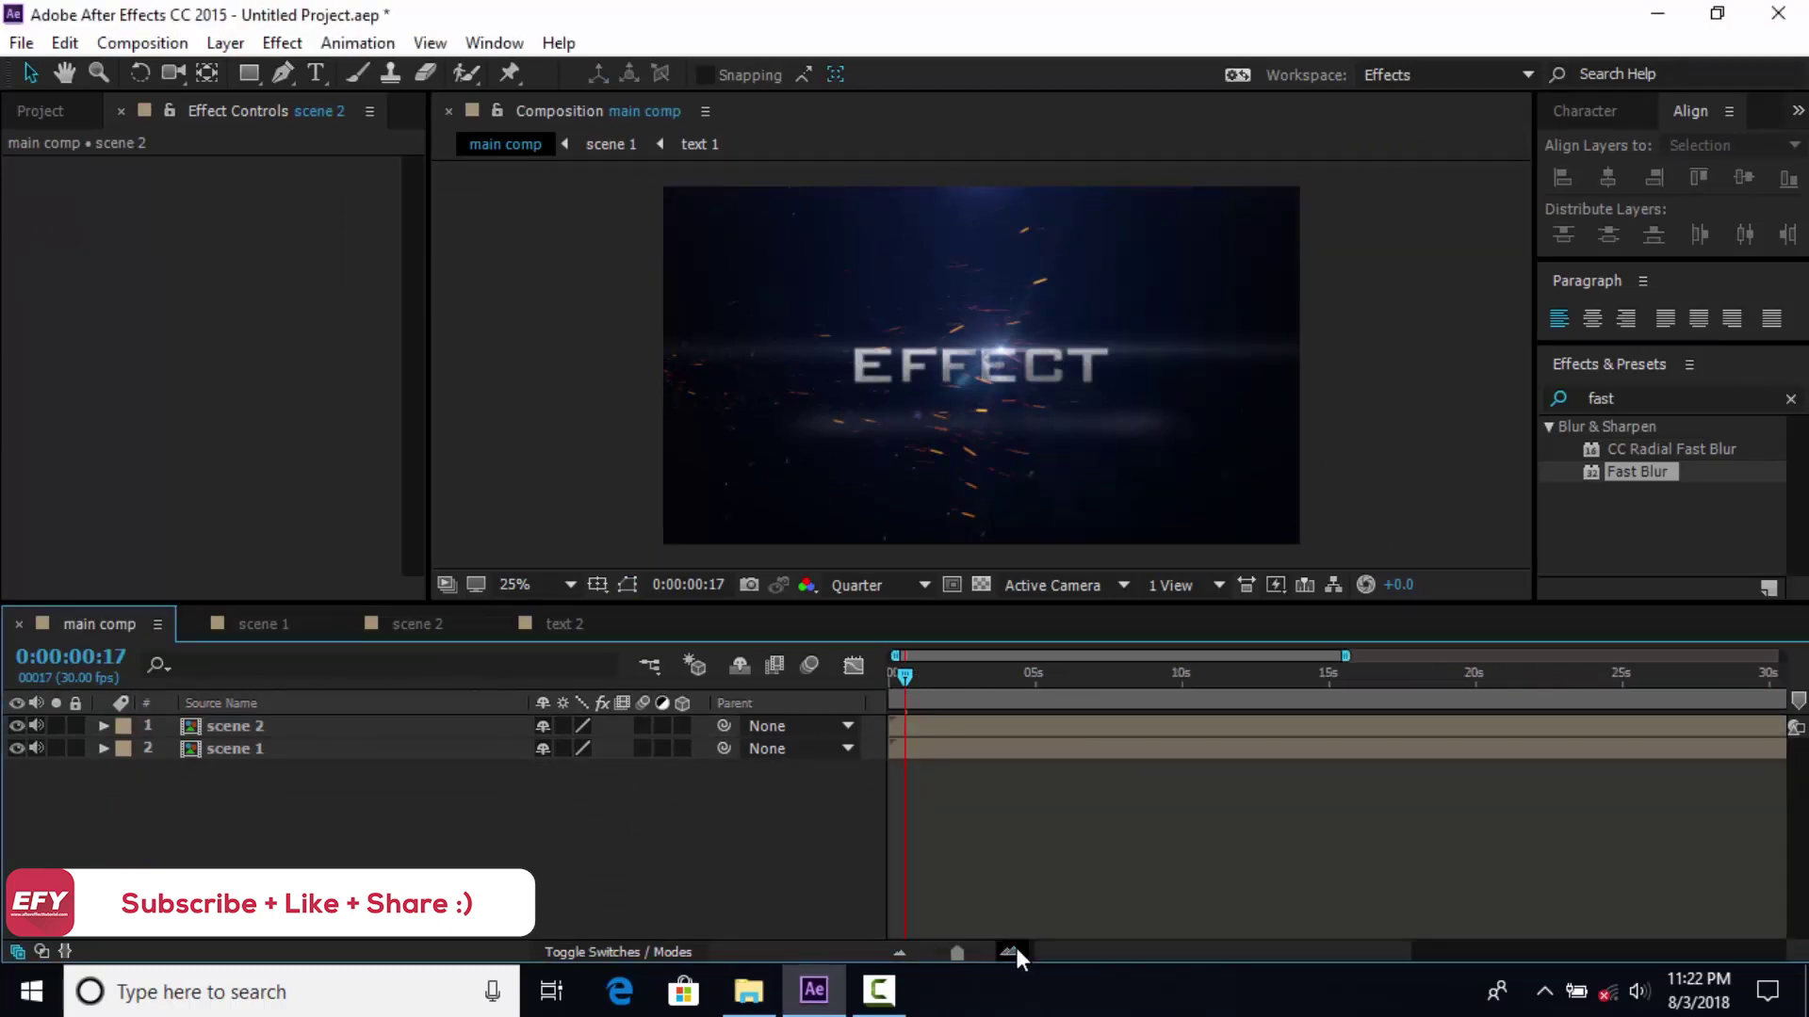
click(1010, 951)
click(1010, 952)
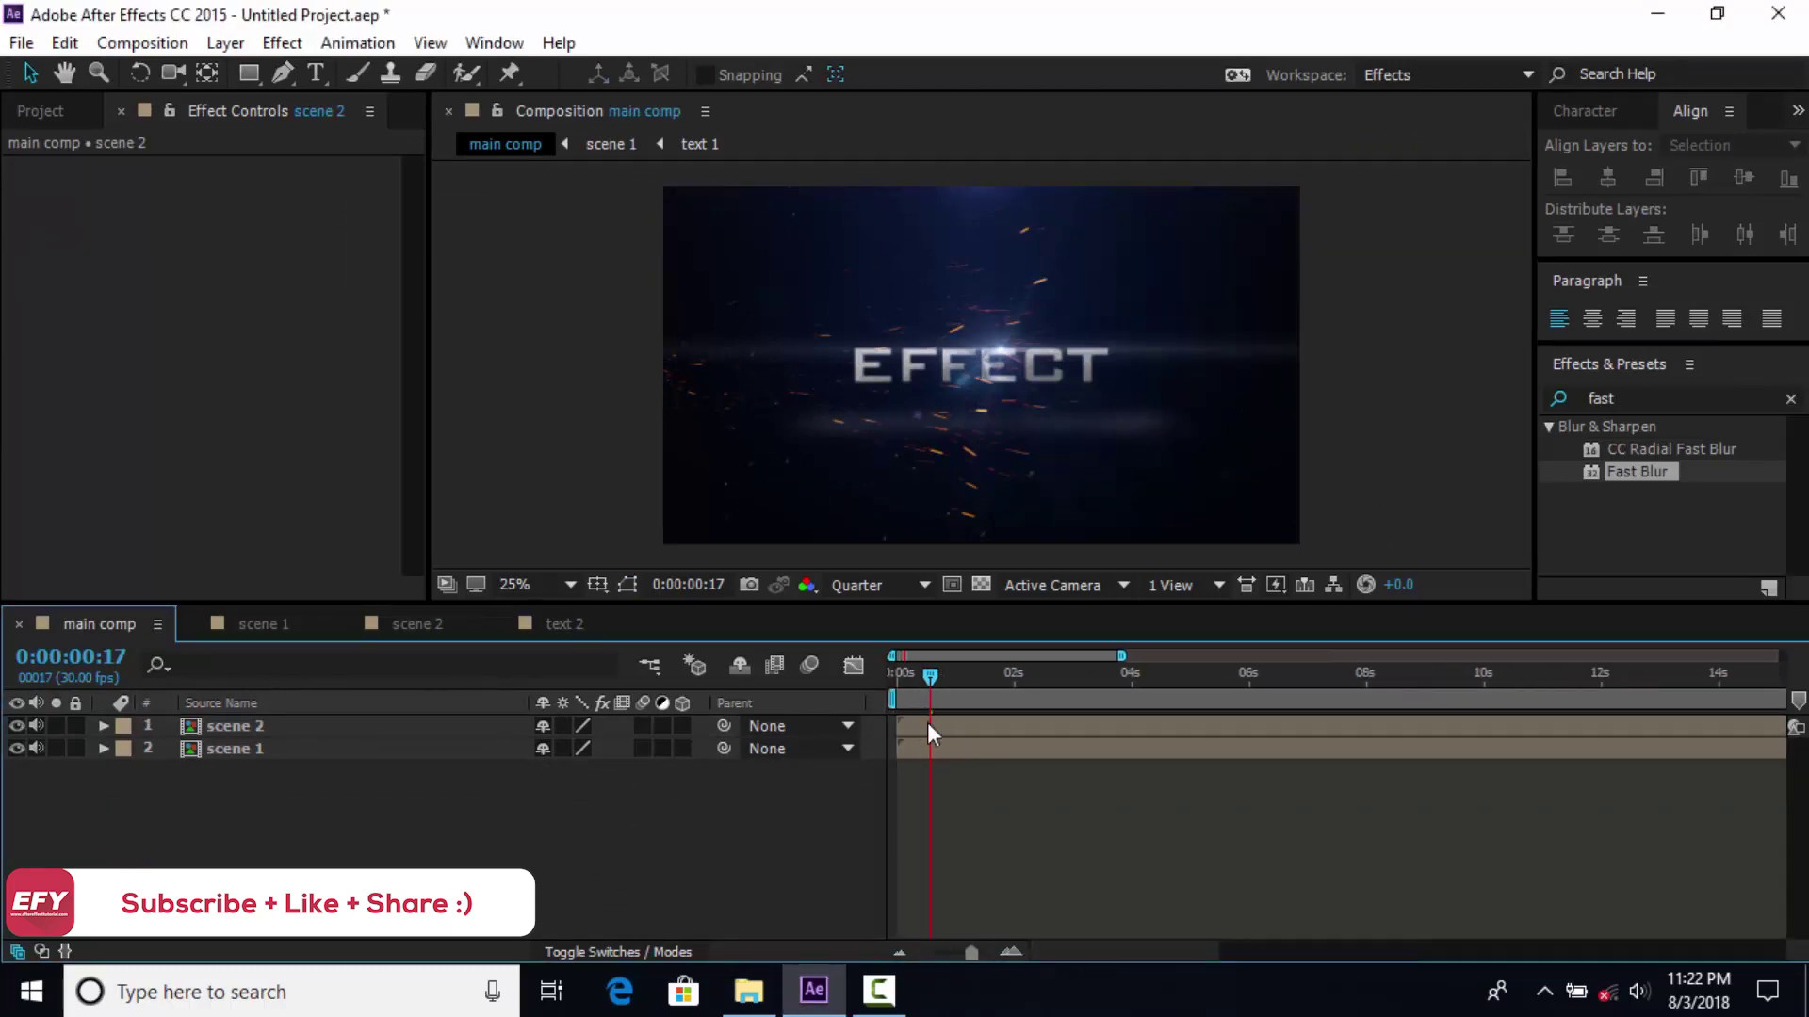
drag(929, 676, 1142, 726)
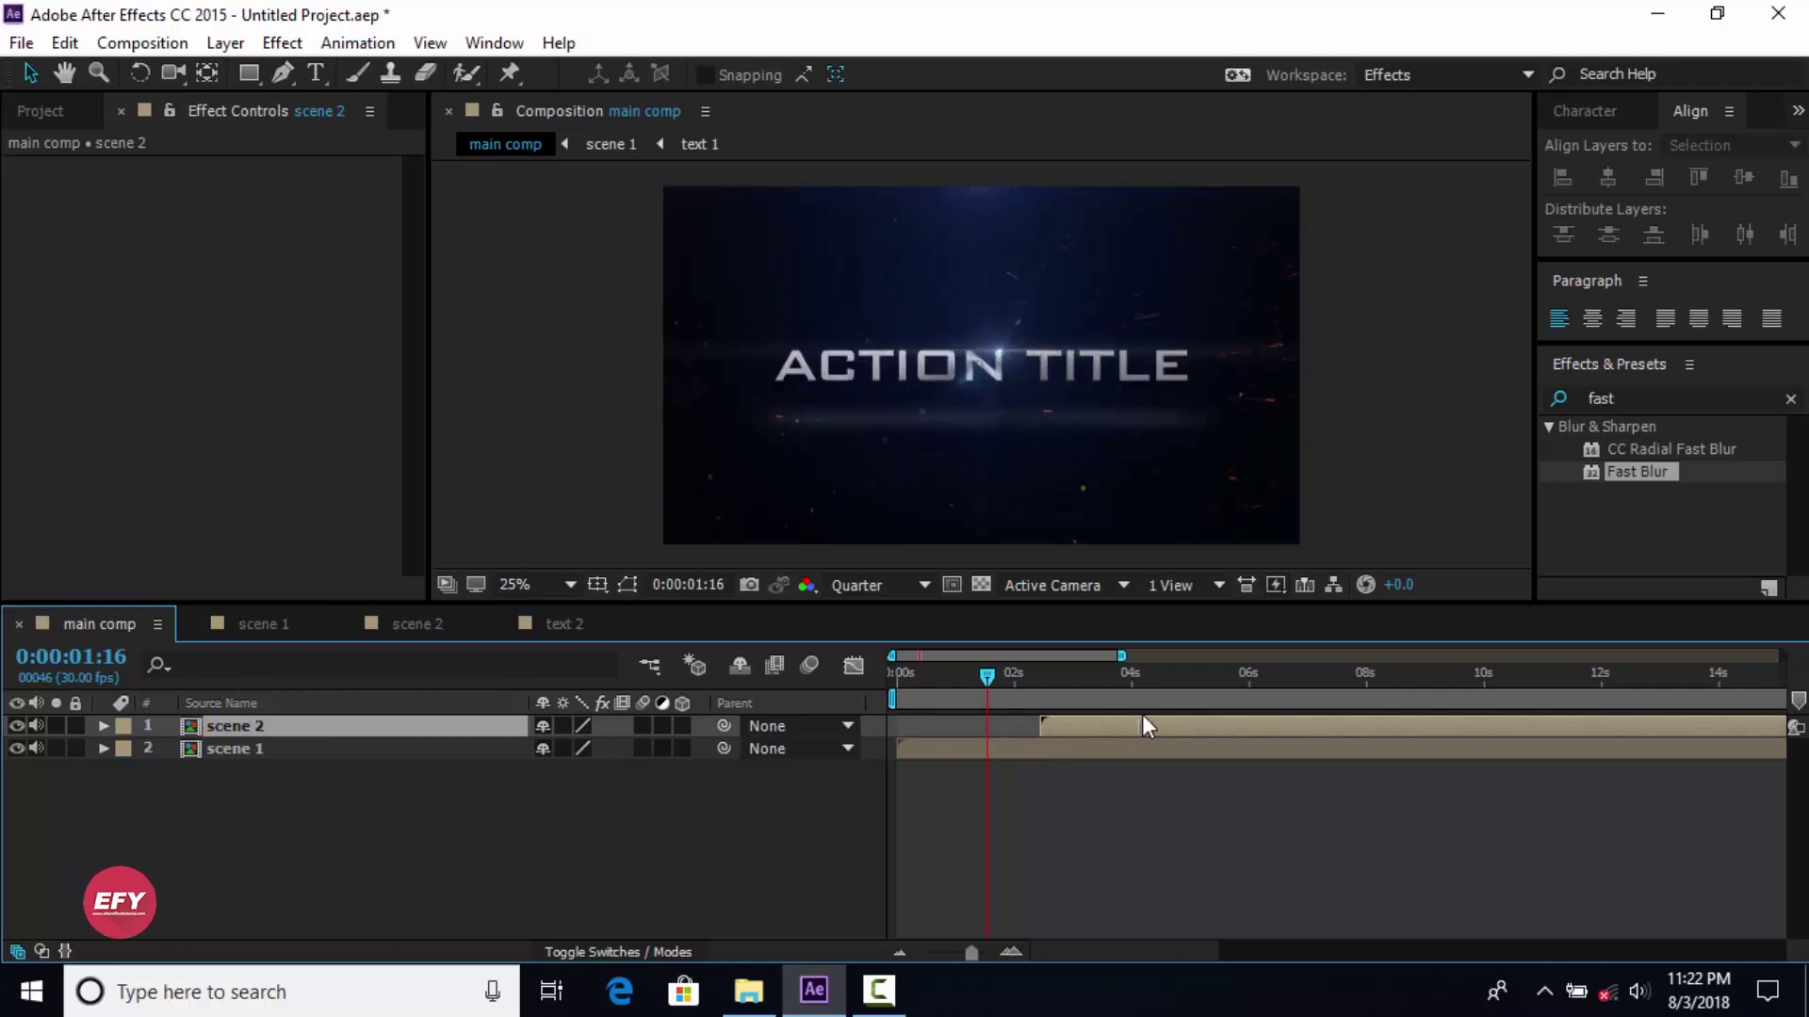
drag(984, 675, 1172, 682)
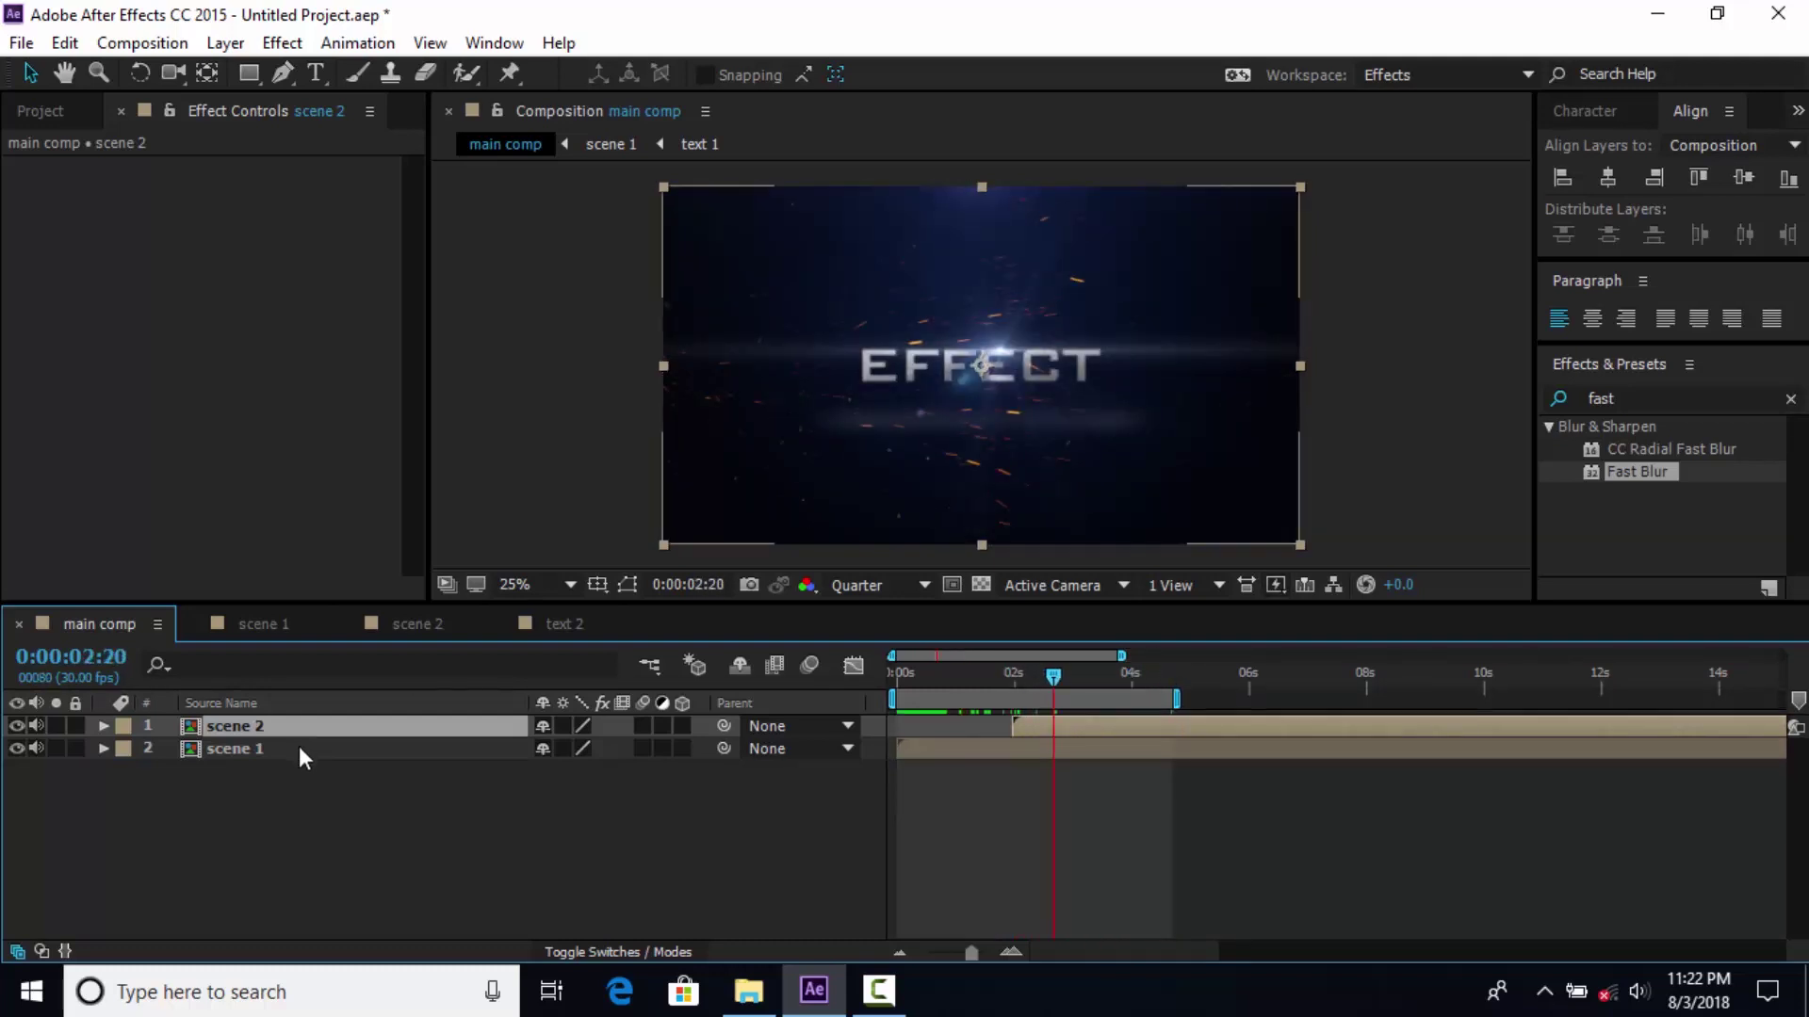
In scene 1, collapse text 1 and enable motion blur on the Dark Gray Solid 1, text 1, Metal Texture 2.jpg and shadow layers
double_click(298, 746)
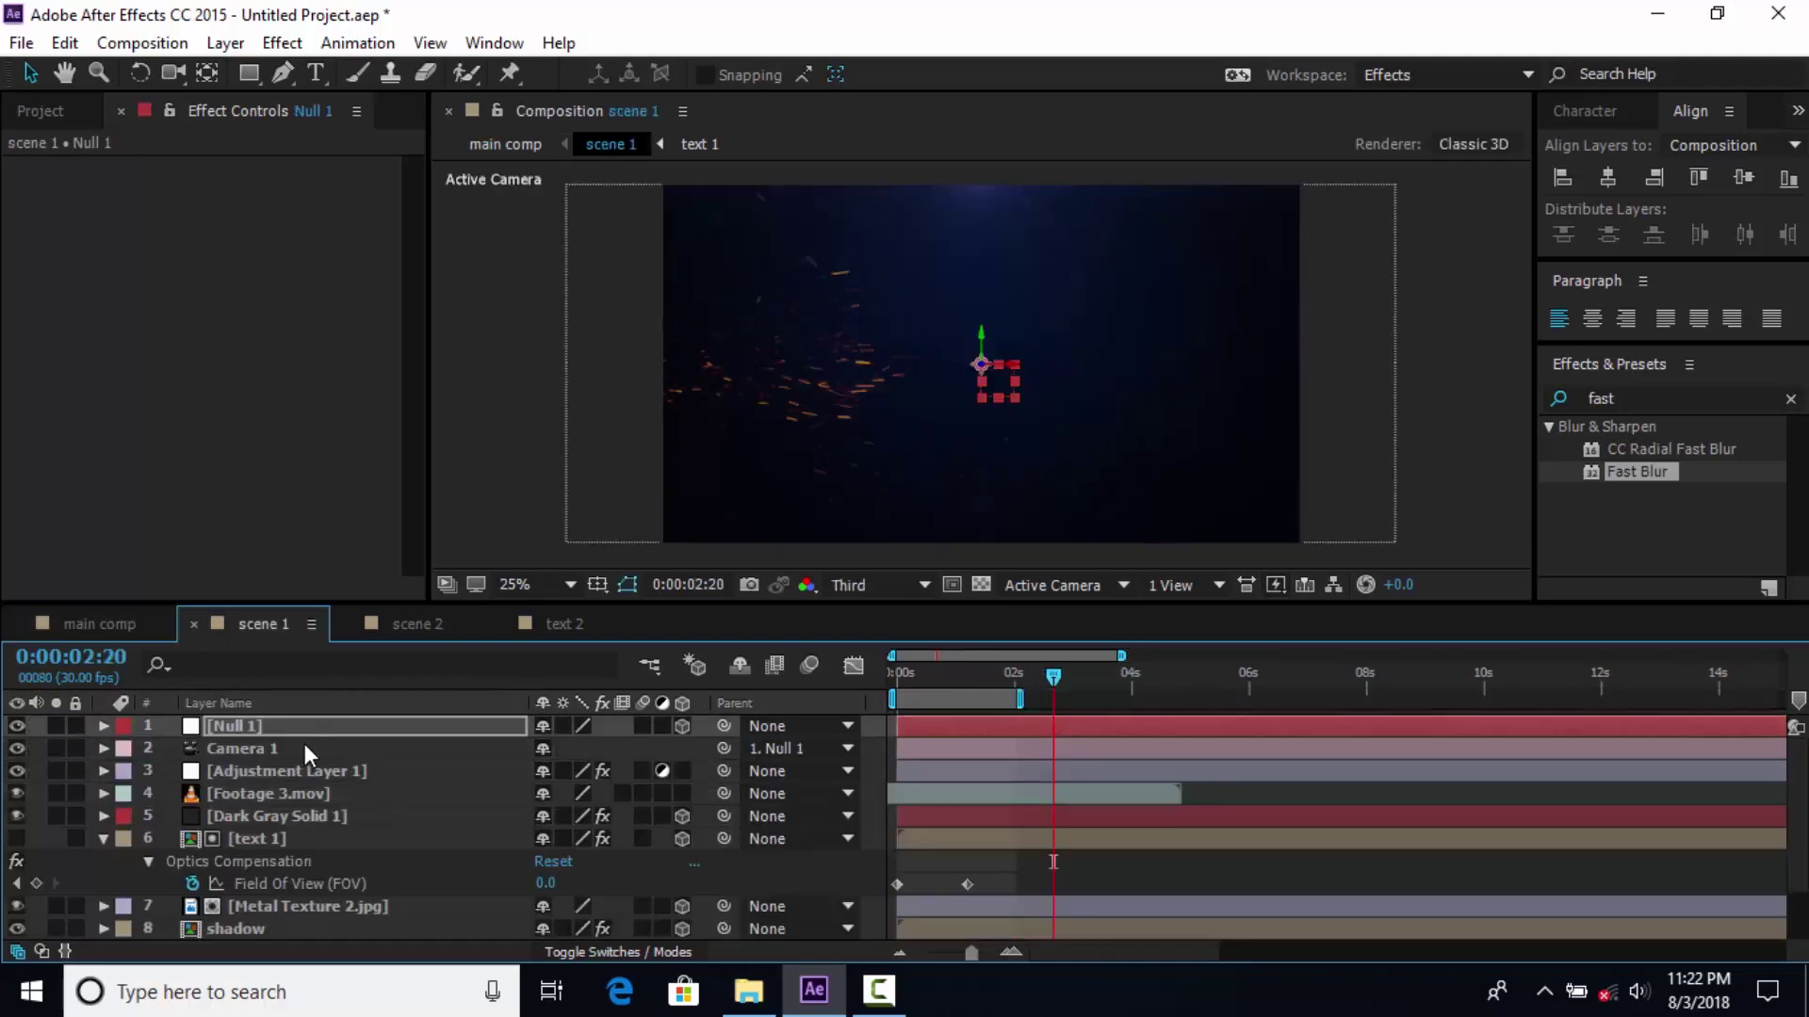
click(103, 839)
click(610, 954)
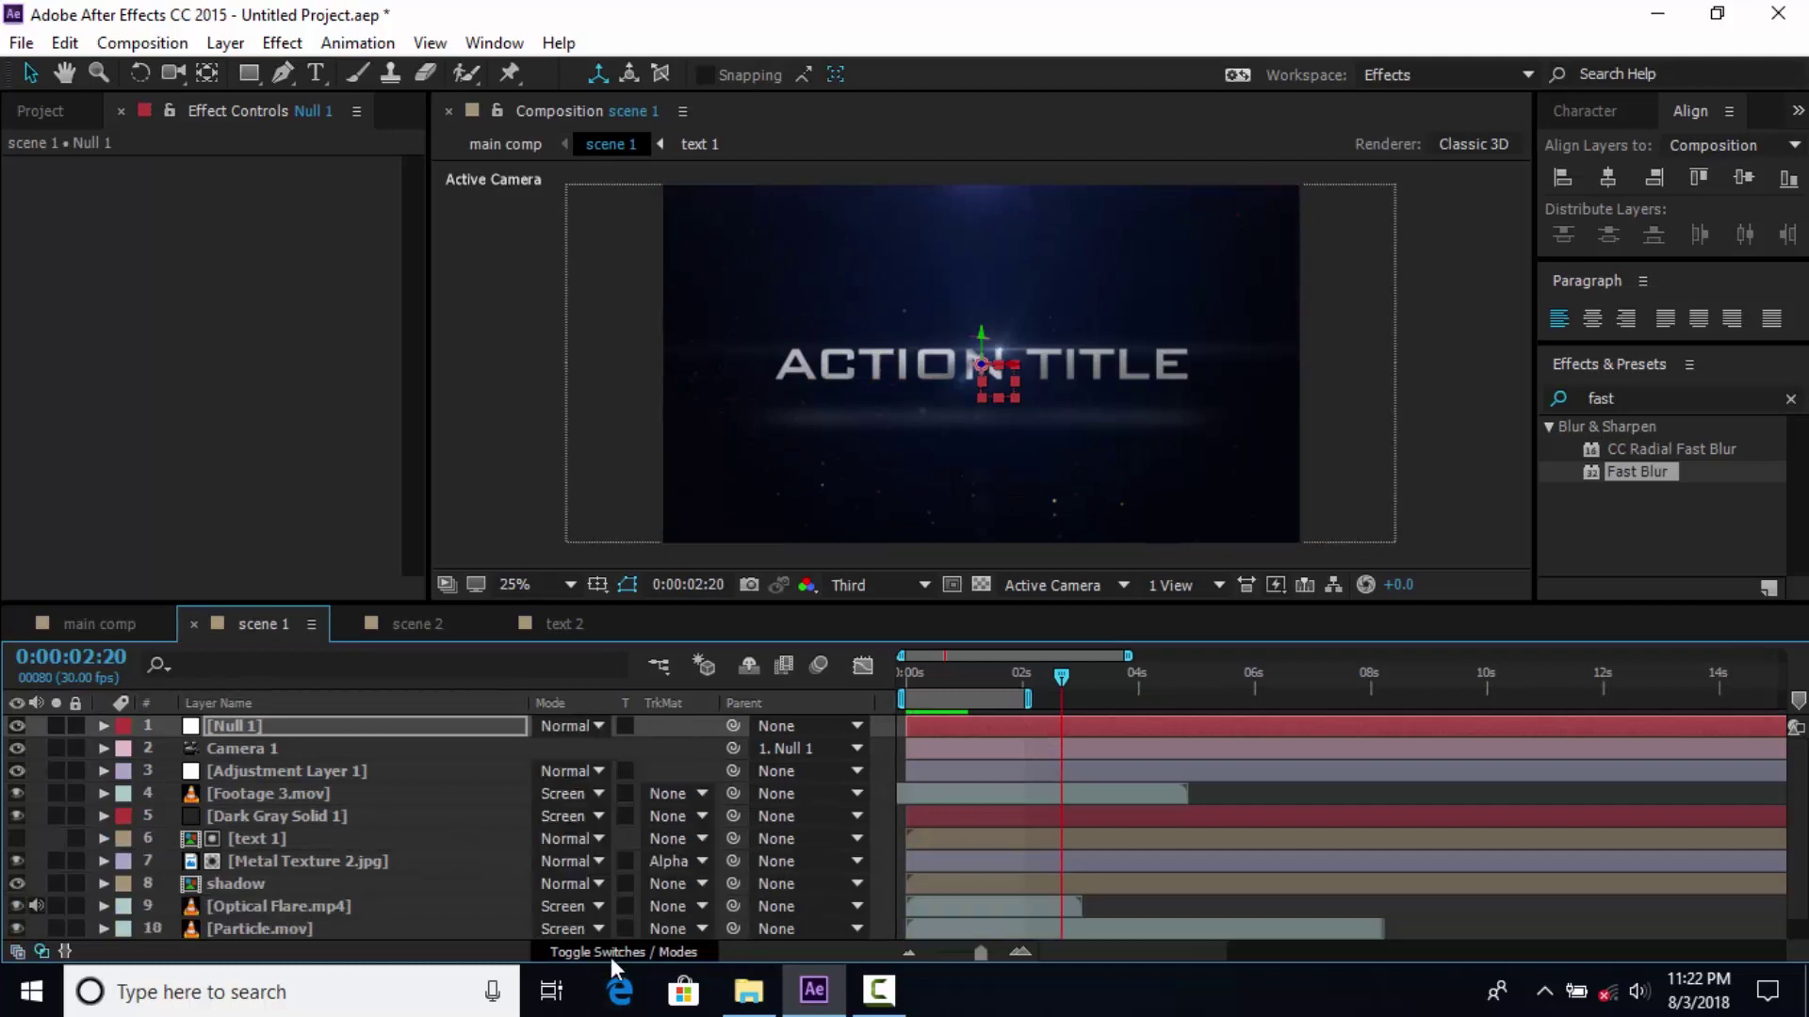
click(610, 957)
click(297, 818)
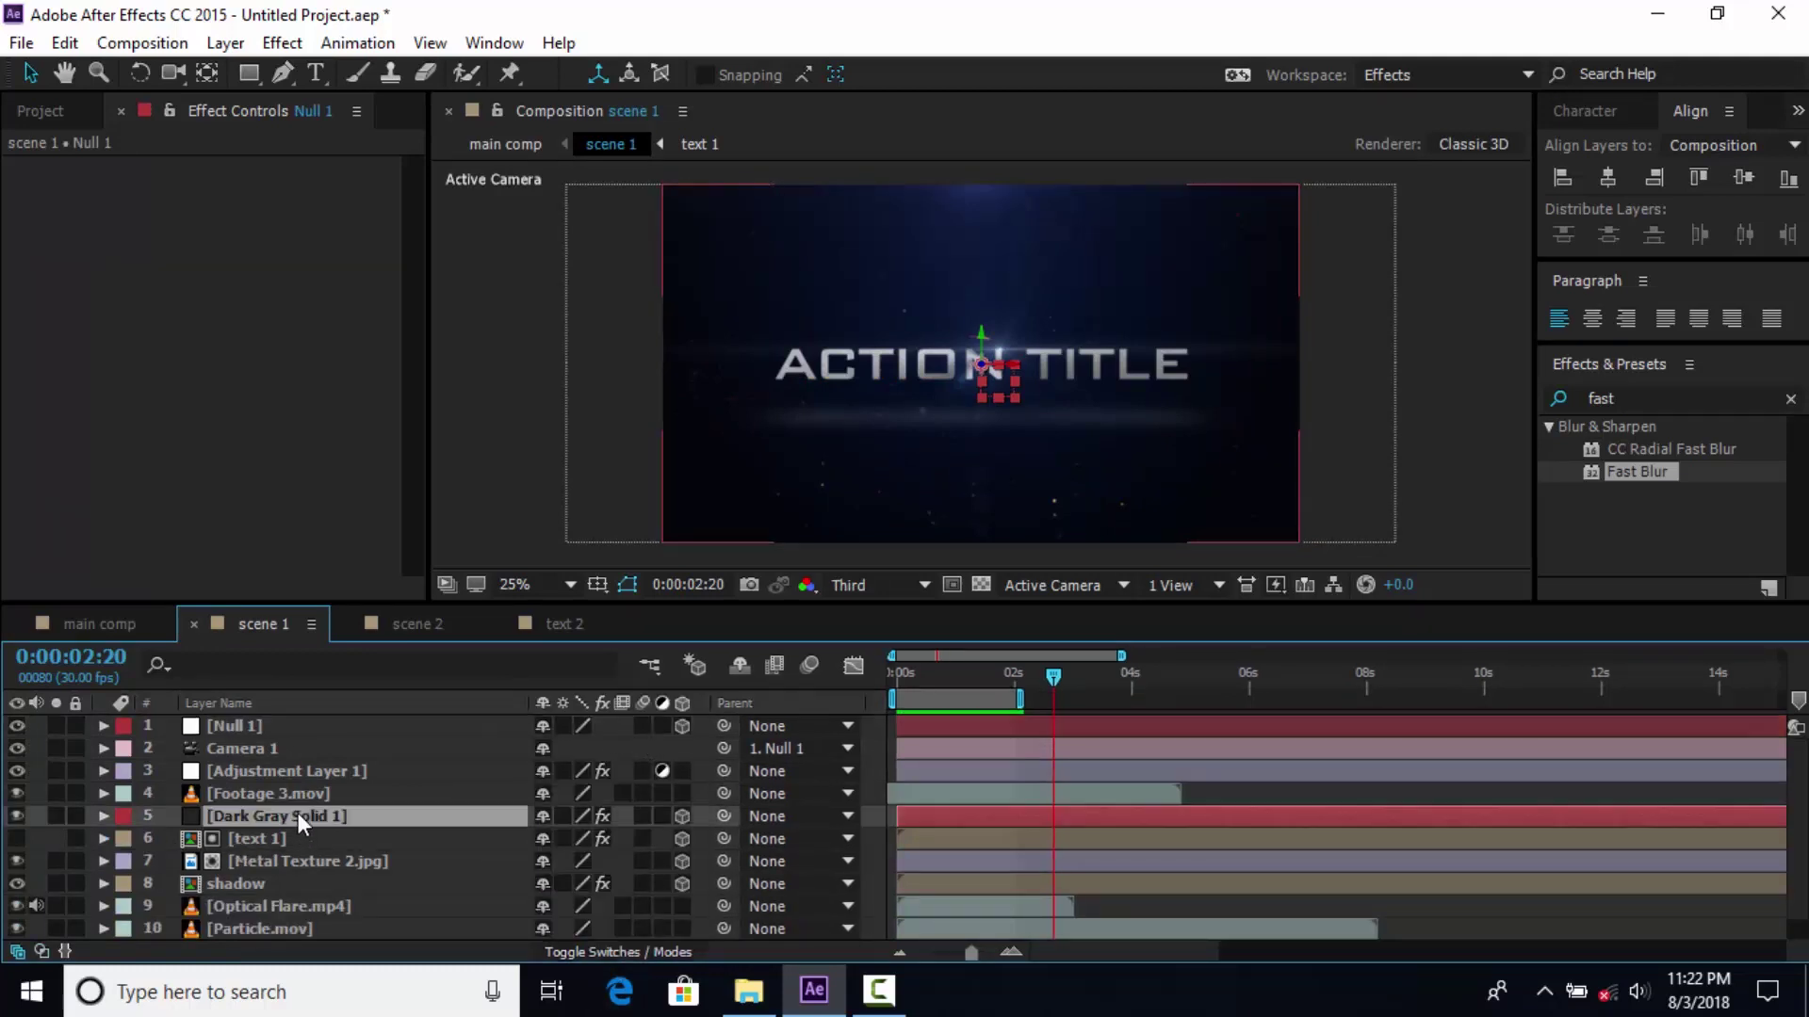
ctrl+click(297, 840)
ctrl+click(297, 862)
ctrl+click(300, 885)
click(644, 883)
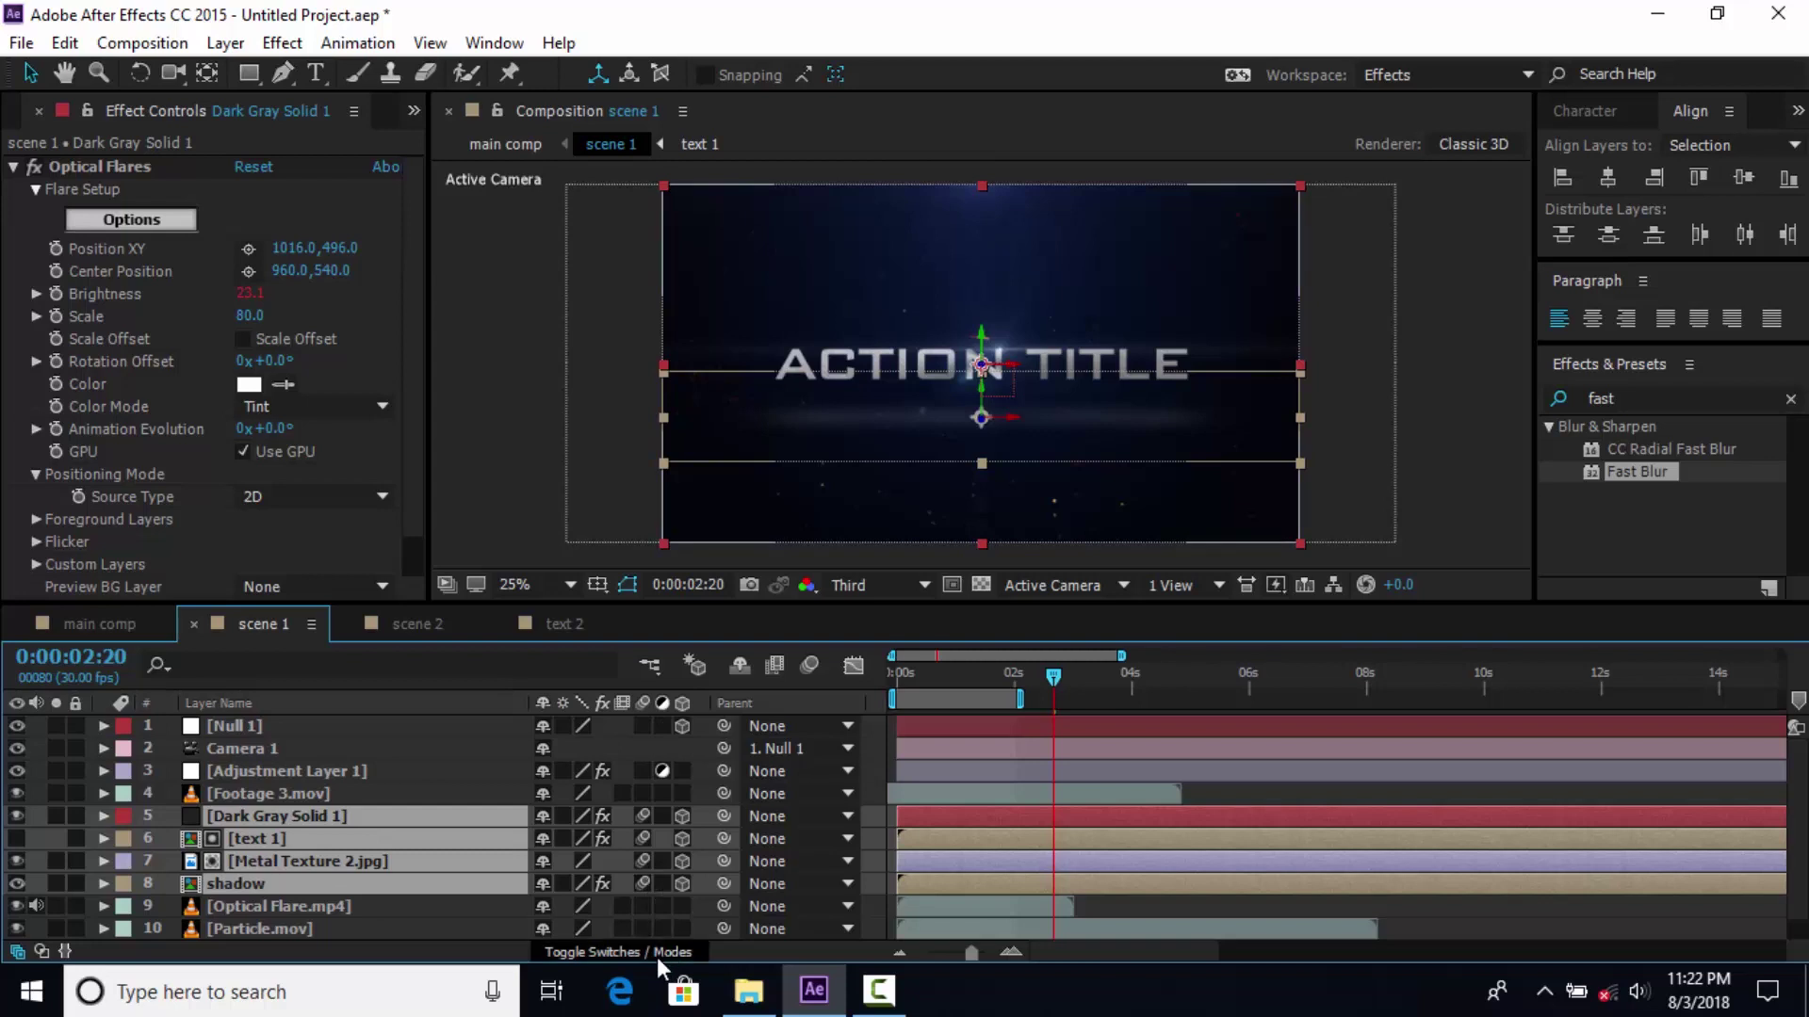
In scene 2, enable motion blur on the shadow, Metal Texture 2.jpg, text 2 and Dark Gray Solid 1 layers
click(429, 632)
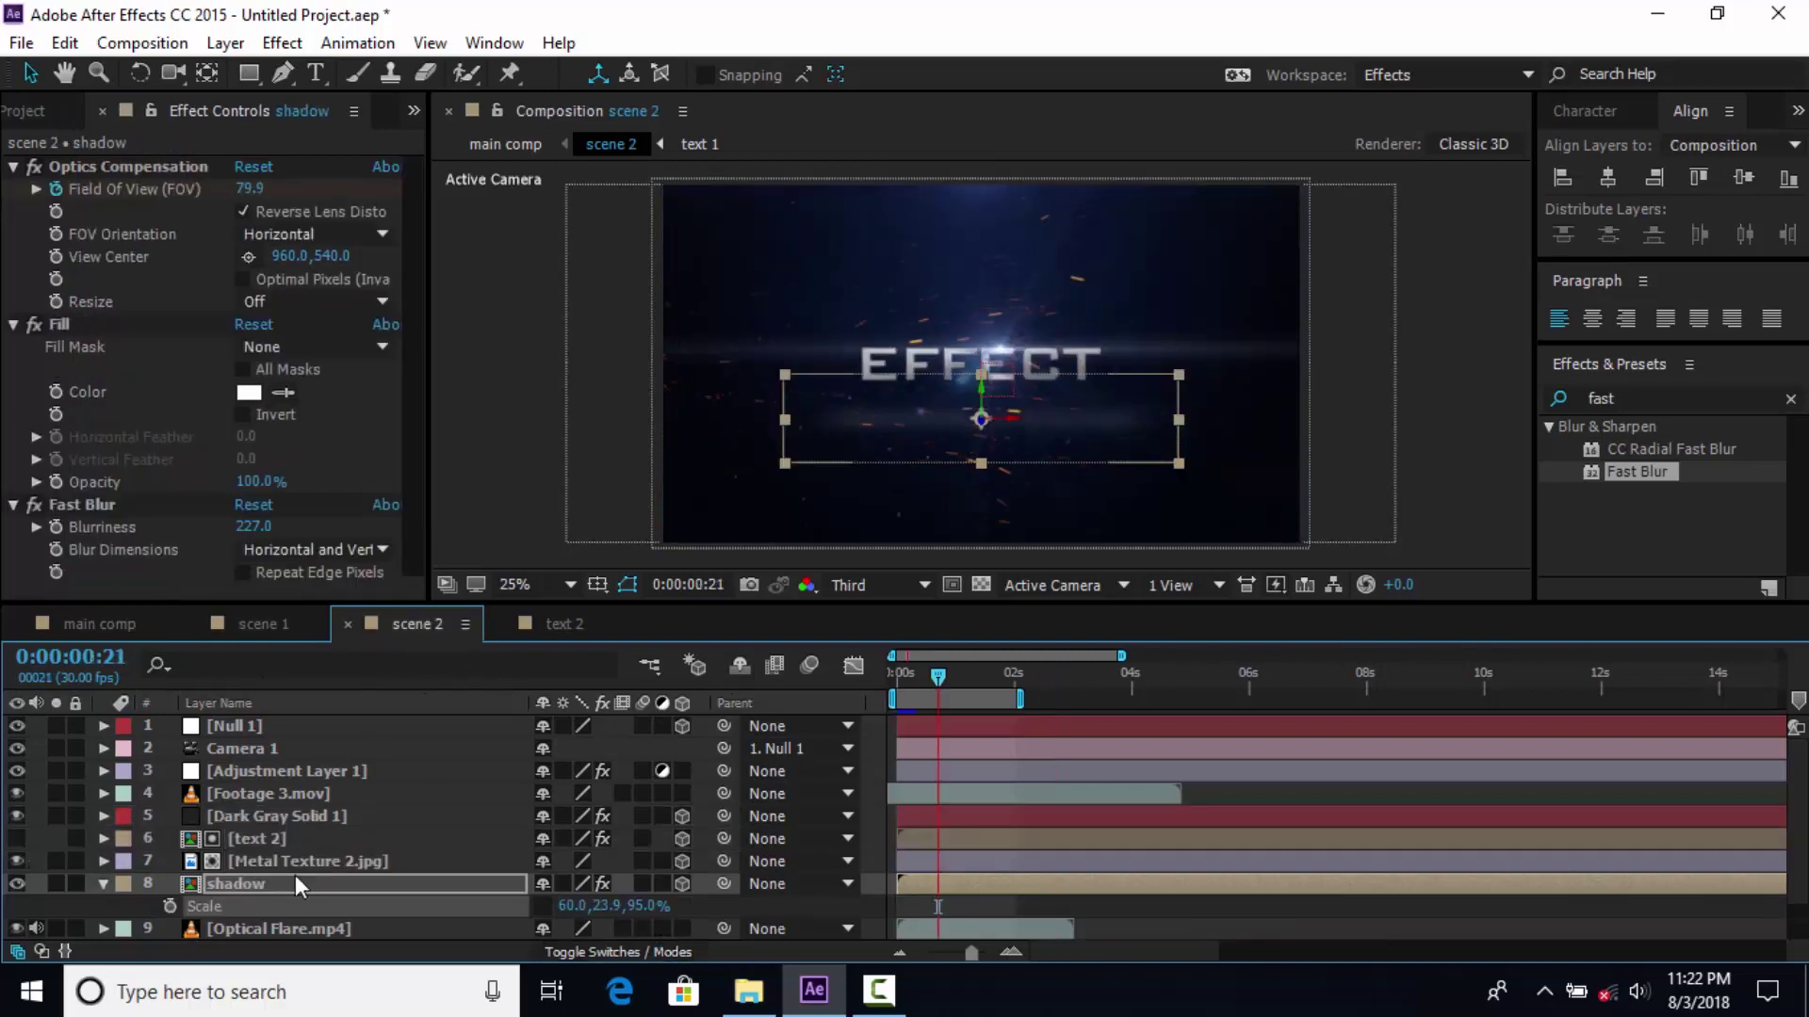
ctrl+click(261, 862)
ctrl+click(258, 838)
ctrl+click(264, 816)
click(643, 884)
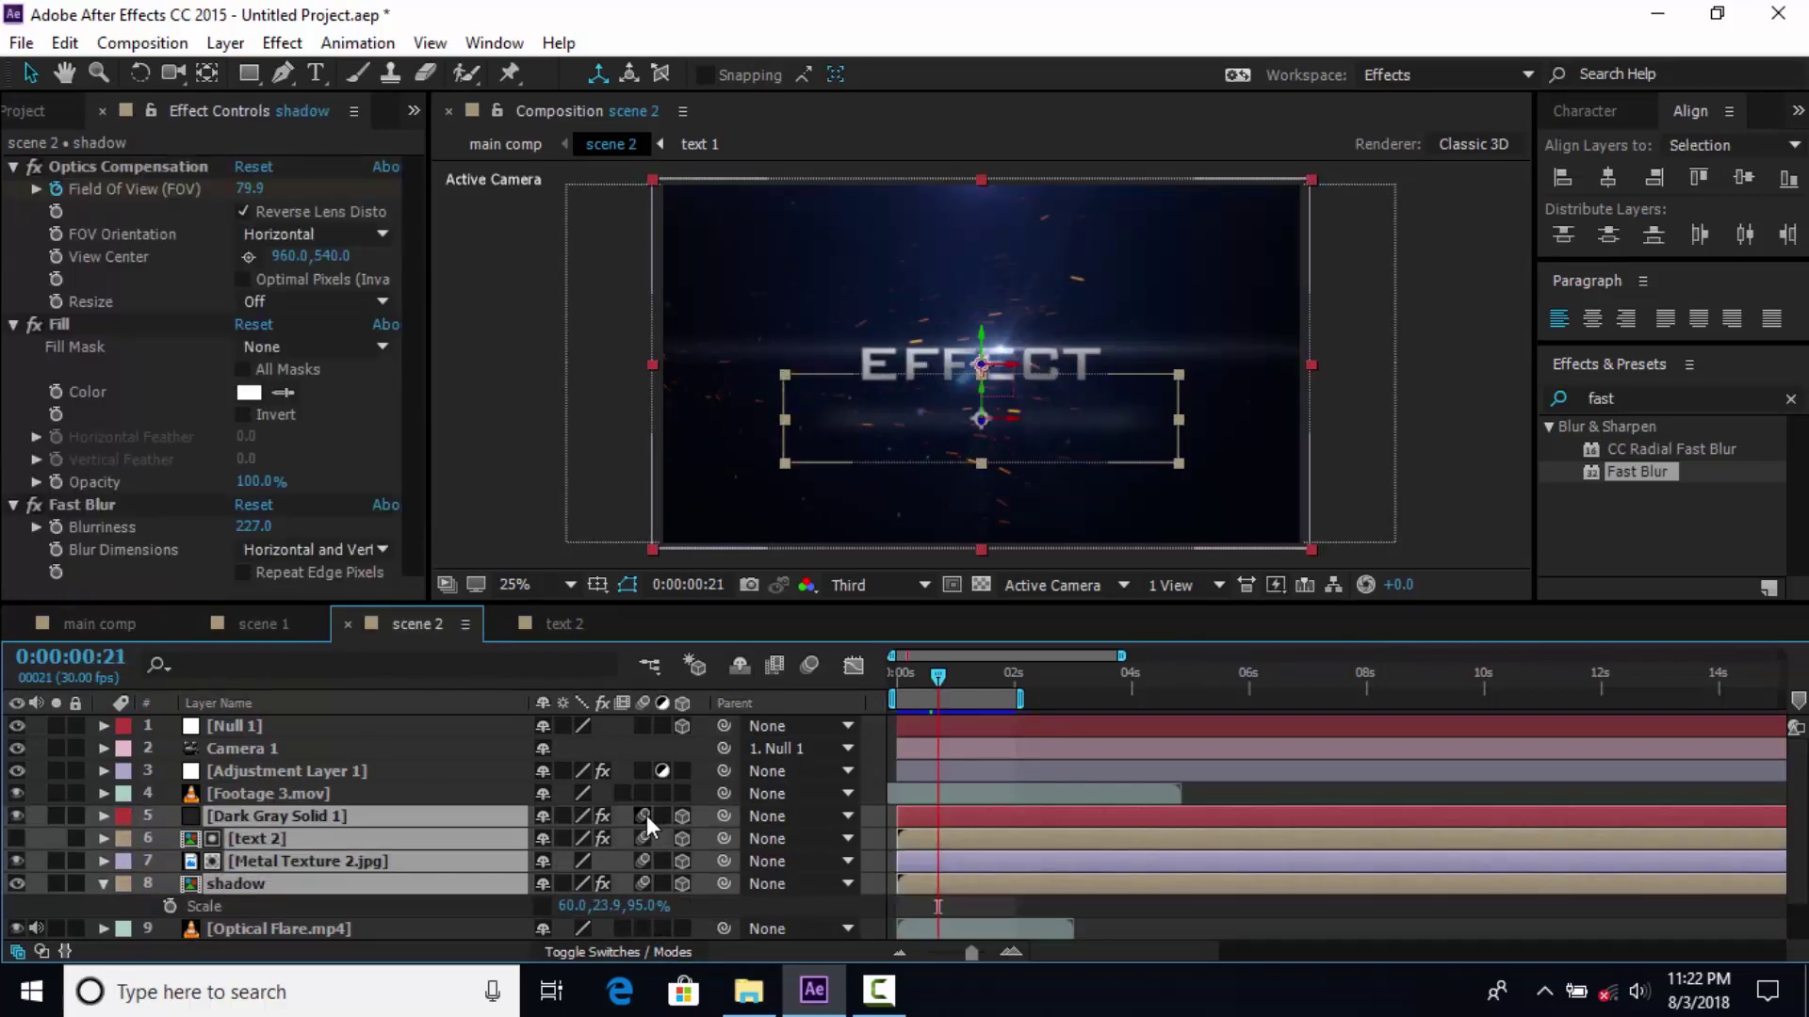
Enable motion blur for the main comp and switch it on for the scene 1 and scene 2 layers
click(123, 626)
click(812, 663)
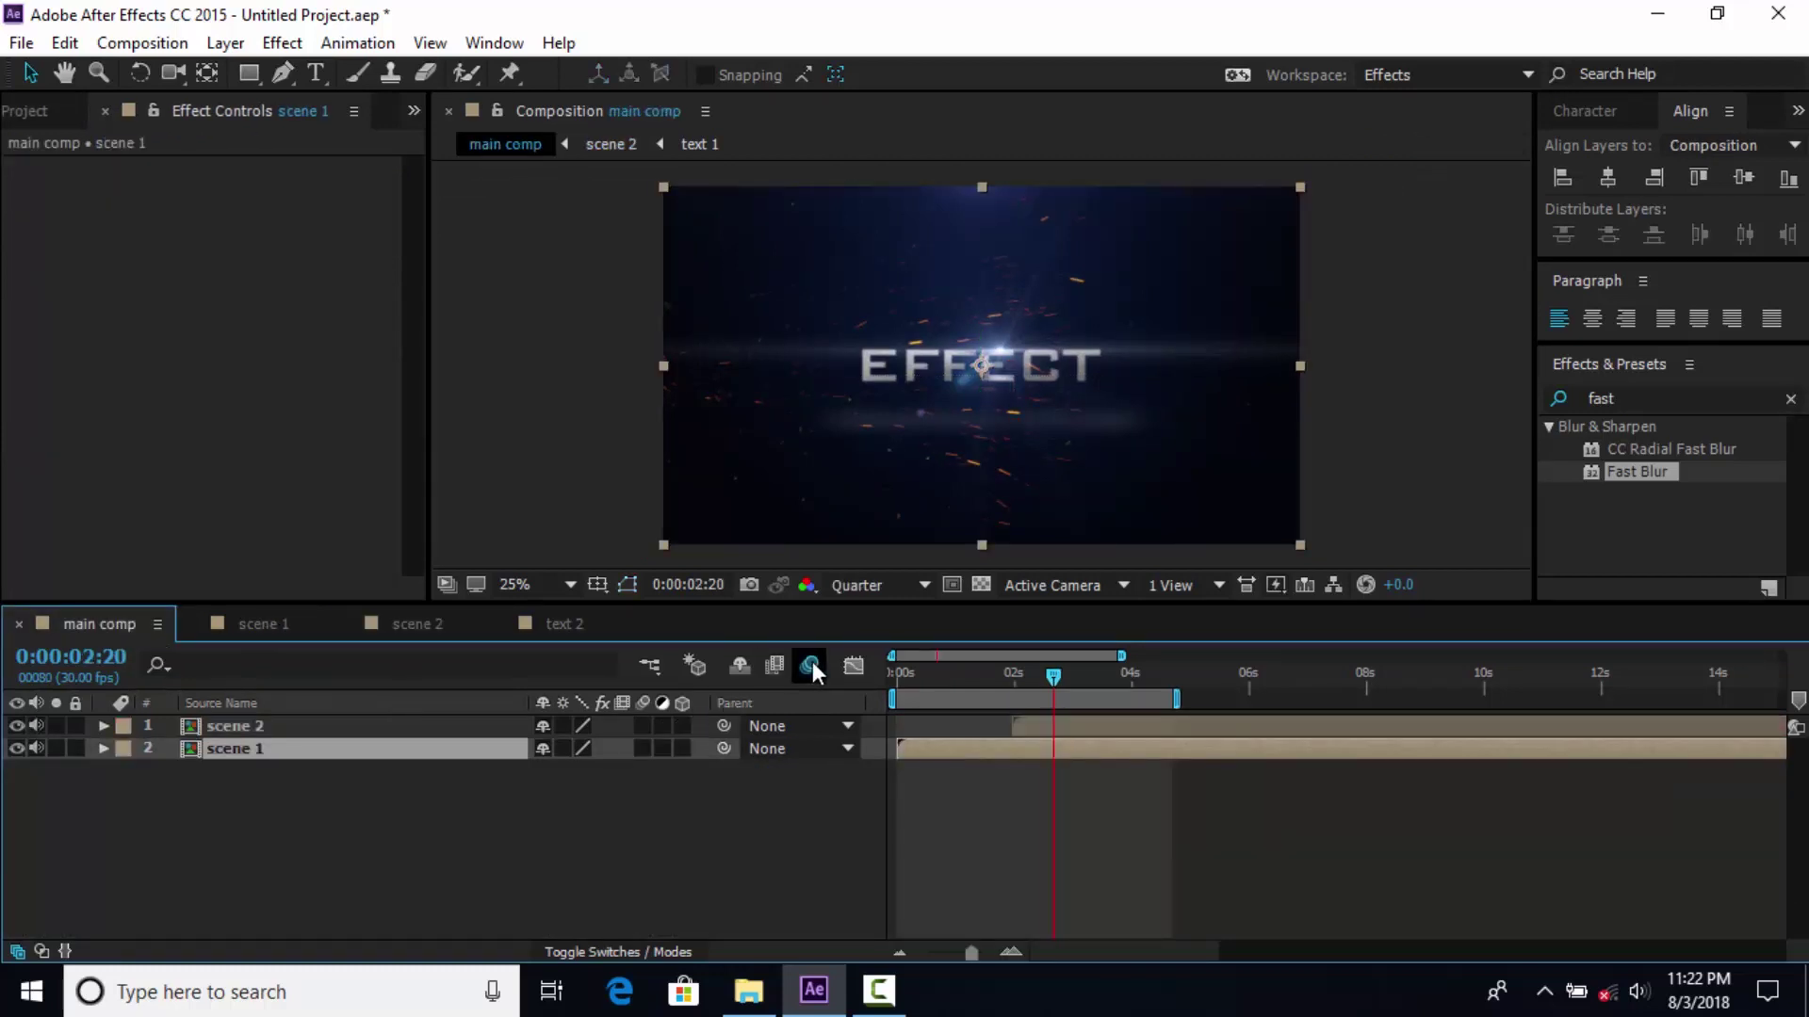
click(643, 727)
Set the main comp's preview resolution to Full with the current time back at the start
drag(1019, 674, 875, 681)
click(876, 585)
click(890, 656)
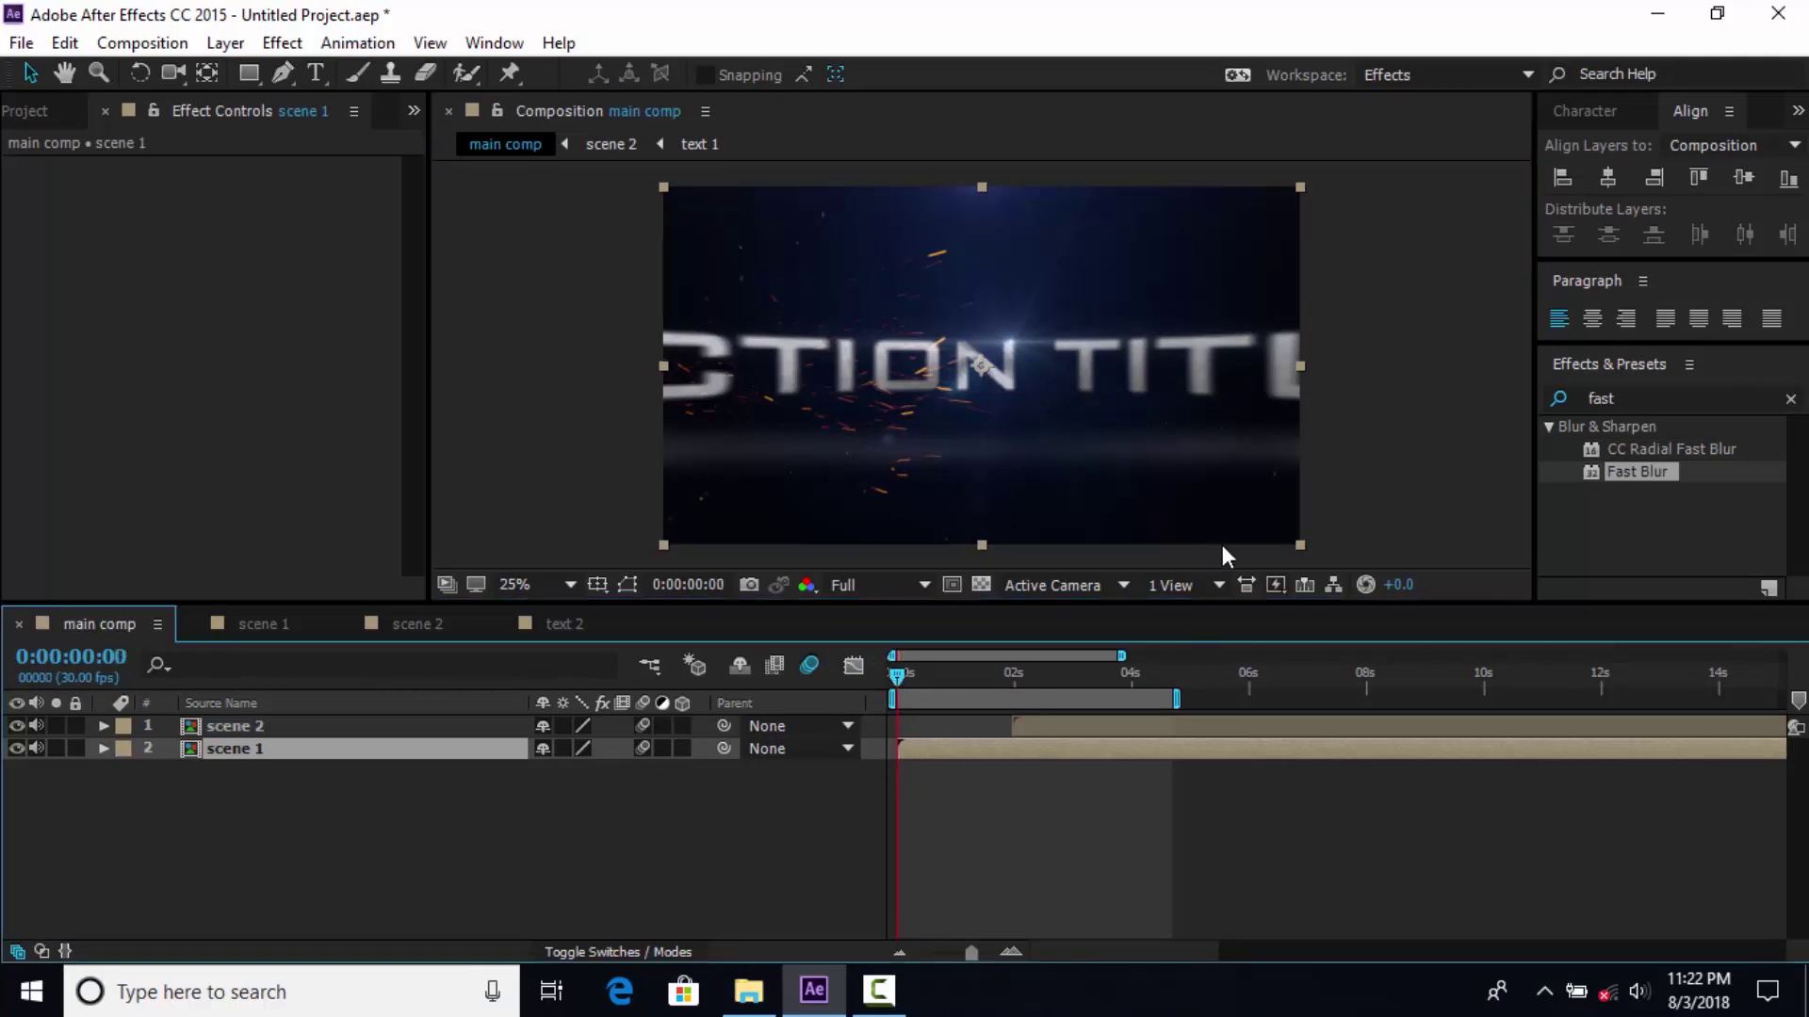